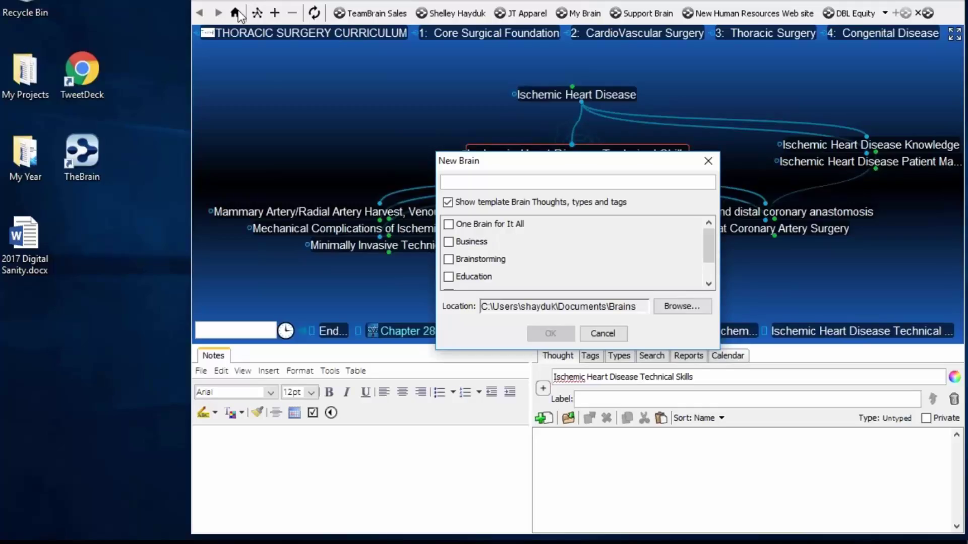
Step: Create a new Brain named 2017 My Digital Sanity in the default location, without any template content
text(2017)
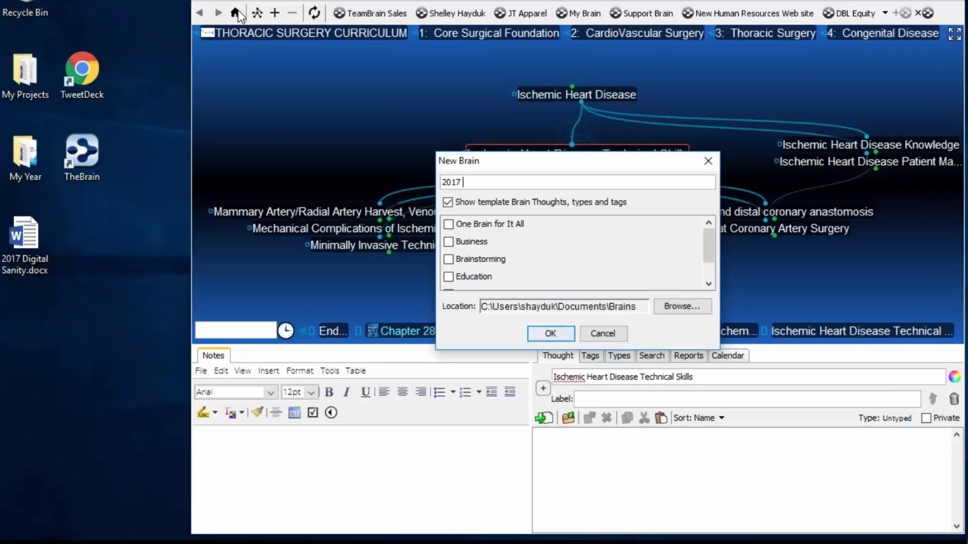
text( My digital Sanity)
key(Left)
key(Left)
key(Left)
key(Left)
key(Left)
key(Left)
key(Left)
key(Left)
key(BackSpace)
text(D)
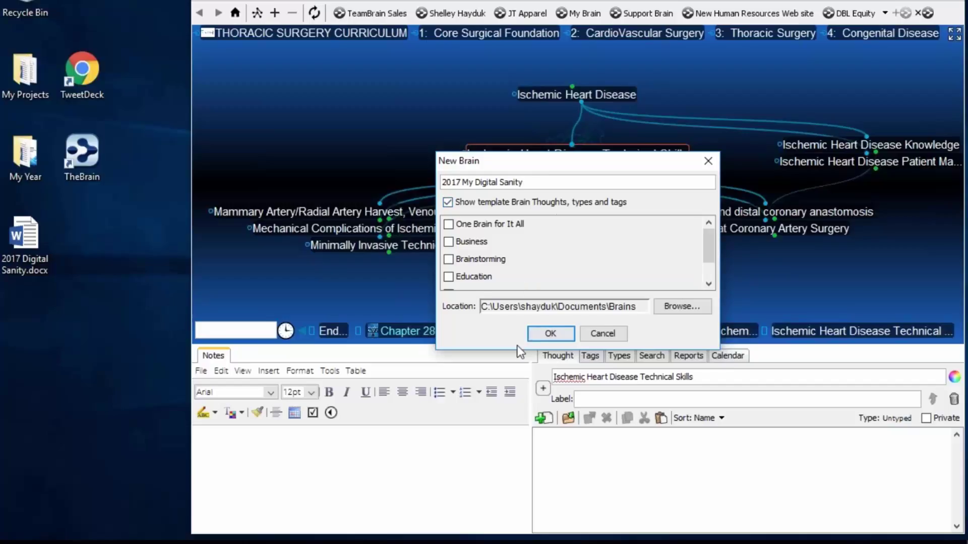
click(560, 332)
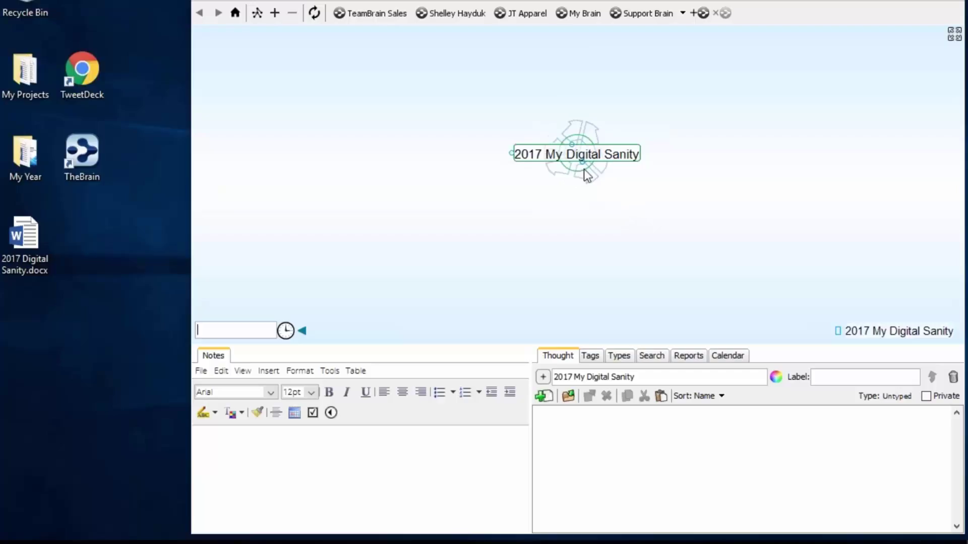
Step: Add the child thoughts My Company, My Team and Personal Projects under 2017 My Digital Sanity
drag(582, 164, 558, 235)
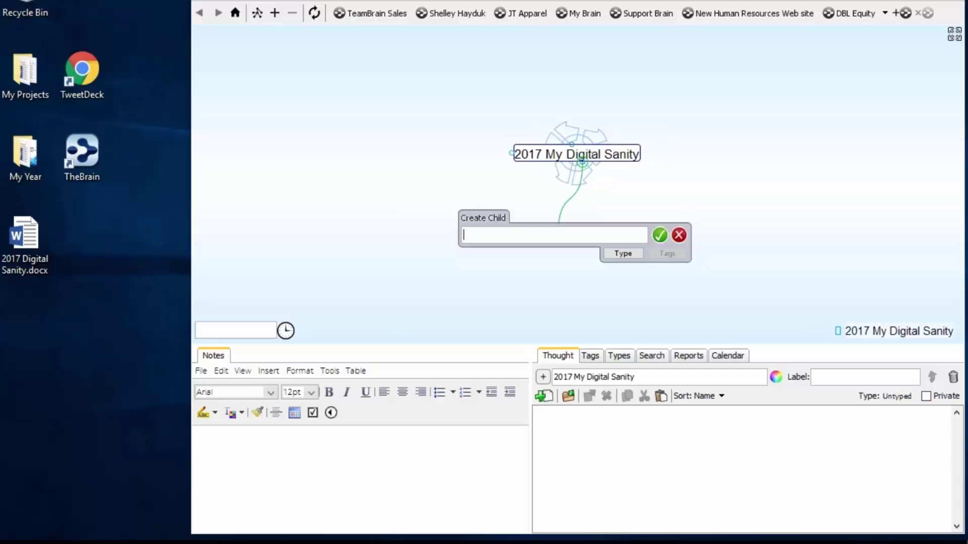
text(My Company;)
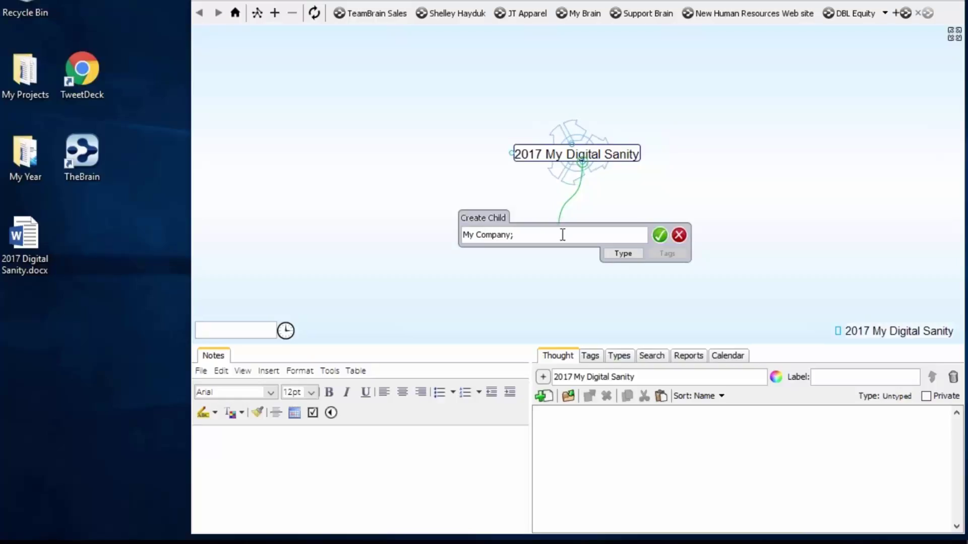
text(My Team; Personal Projects)
key(Return)
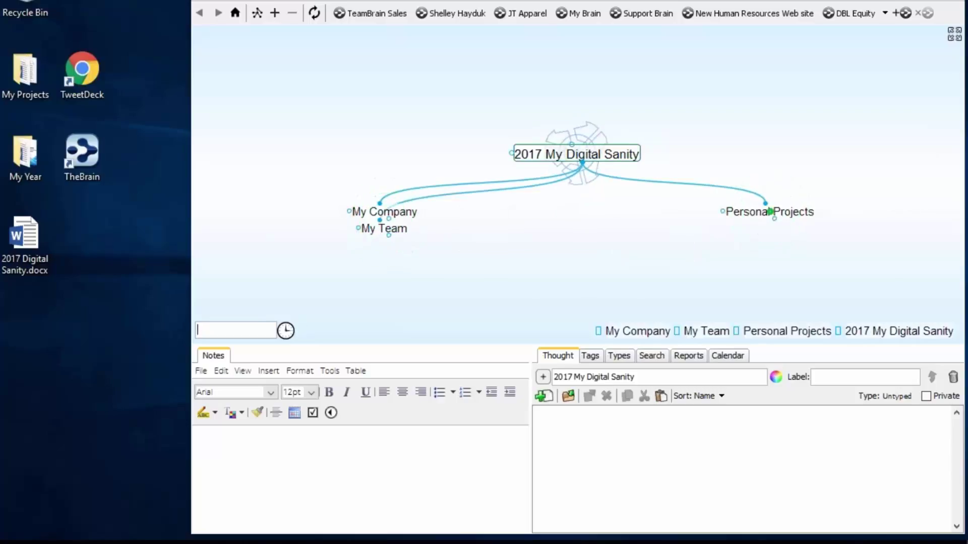
Step: Add a child thought named Hot Projects under 2017 My Digital Sanity
click(410, 216)
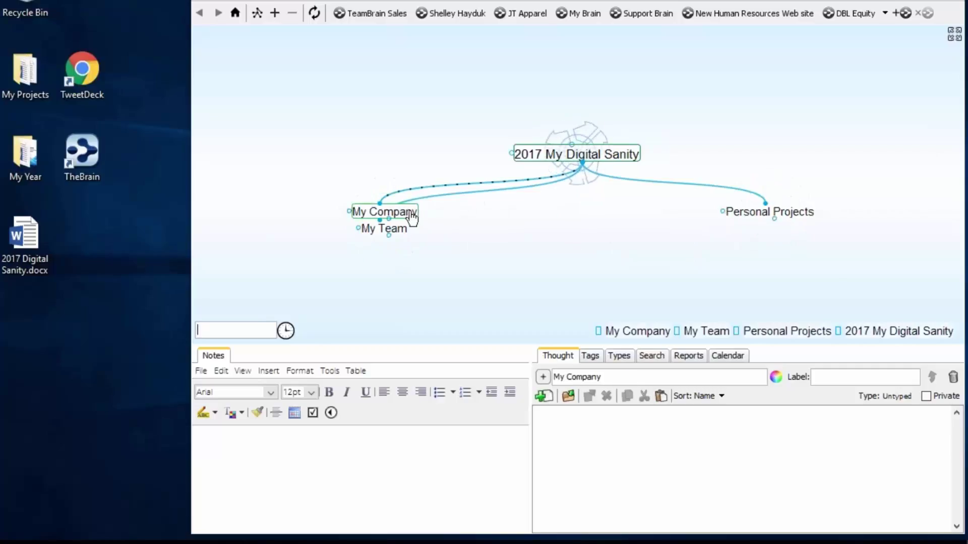
click(401, 229)
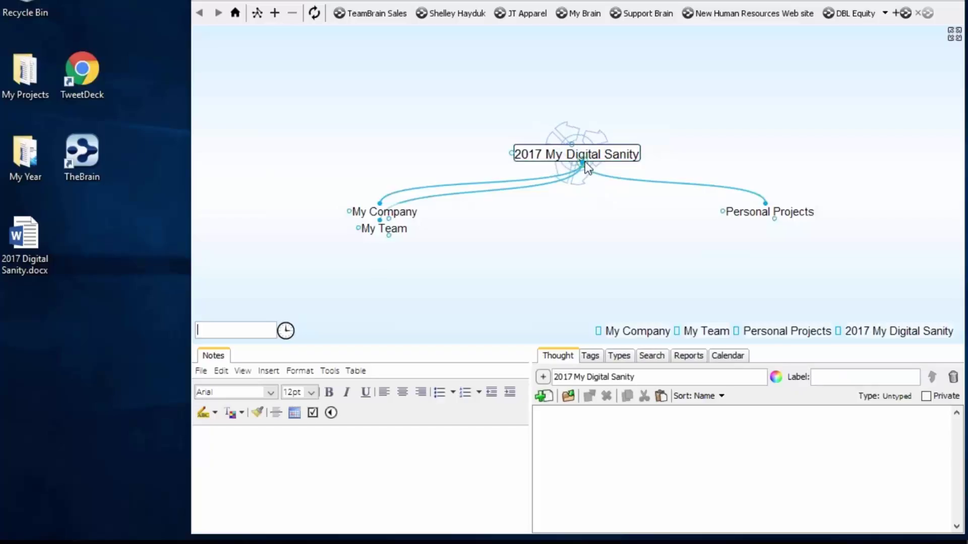
drag(585, 162, 593, 225)
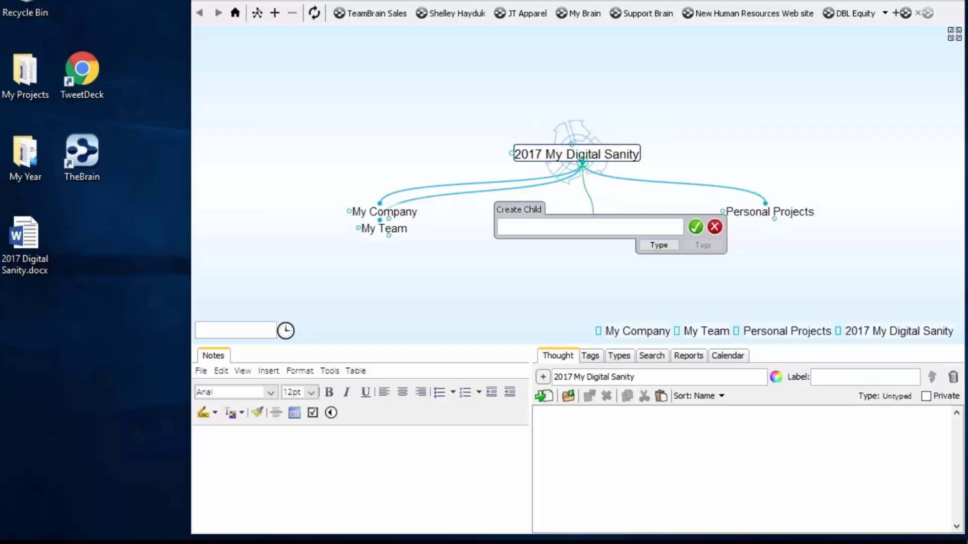
text(Hot Projects)
key(Return)
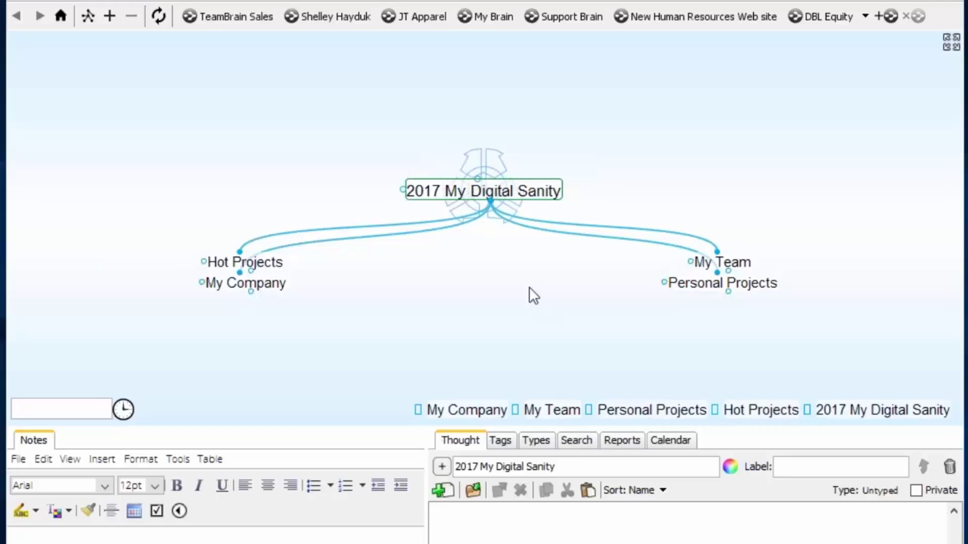
Step: Add a child thought named Things to Read under 2017 My Digital Sanity
drag(491, 204, 522, 293)
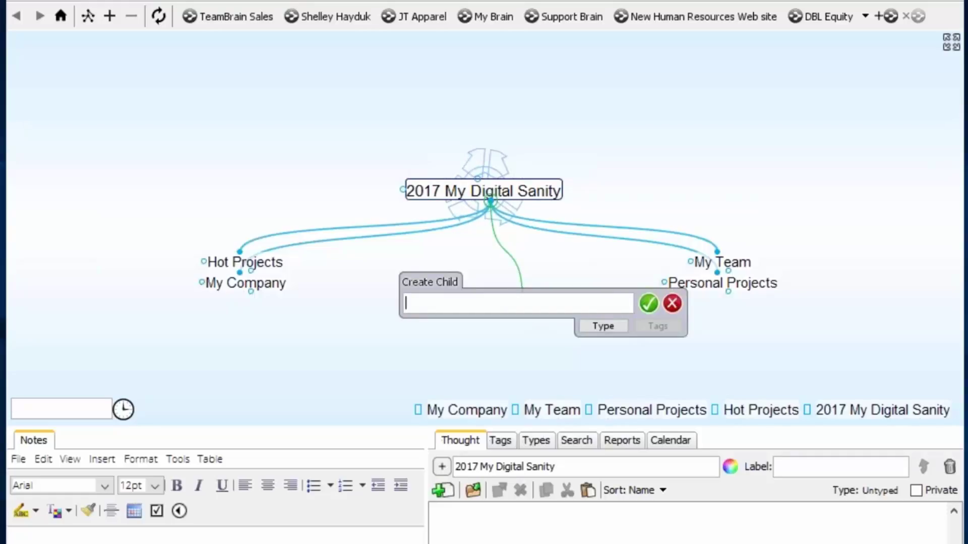
text(Thing s to R)
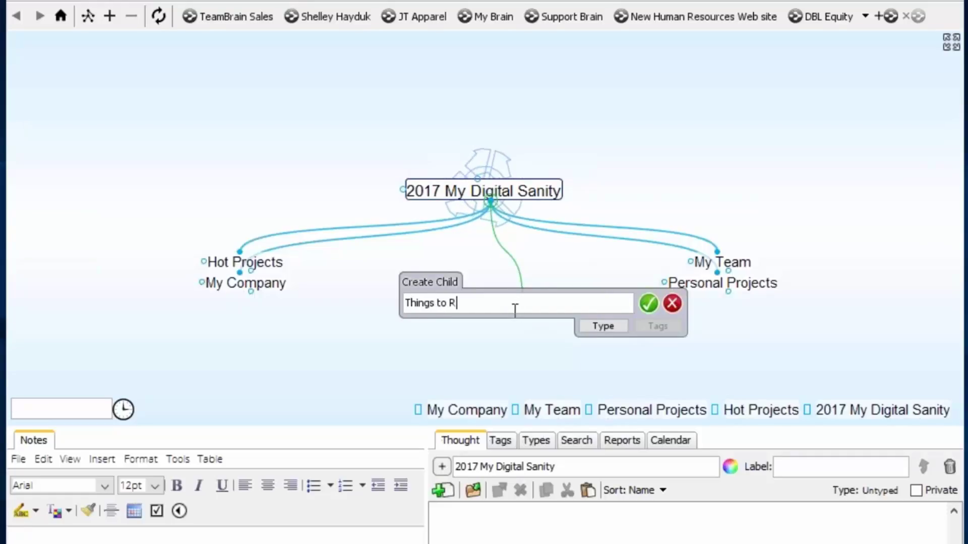
text(ead)
key(Return)
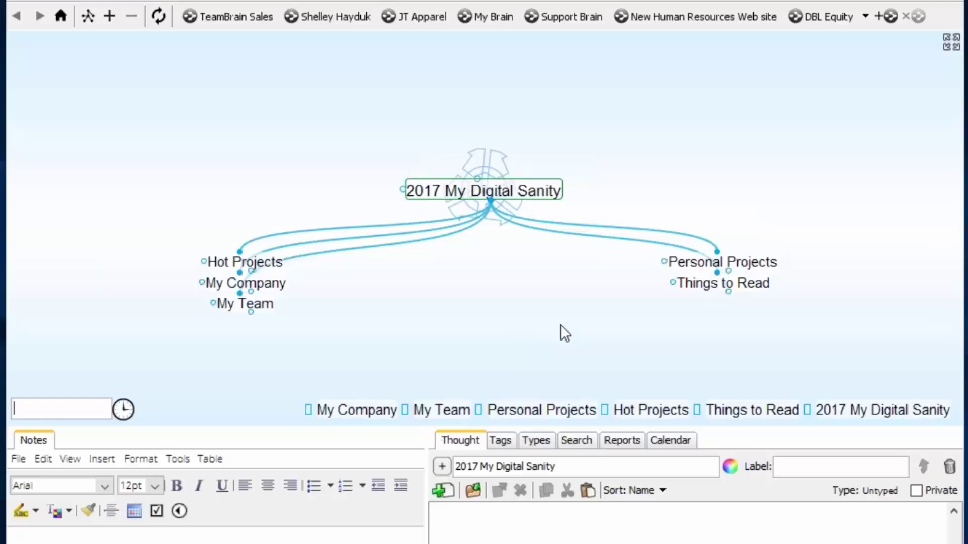
Step: Visit Things to Read, return to 2017 My Digital Sanity and add a child thought named Things I Like to Buy
click(737, 285)
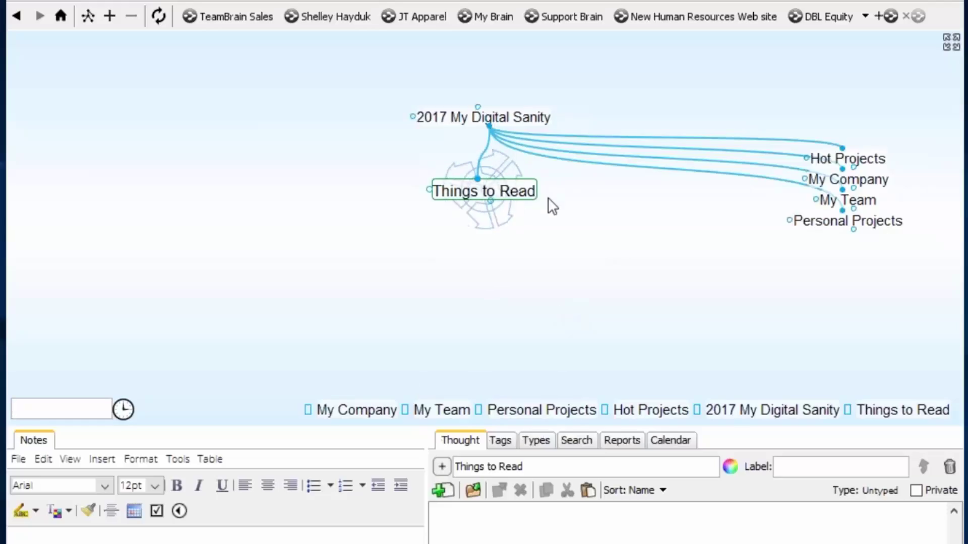
click(510, 124)
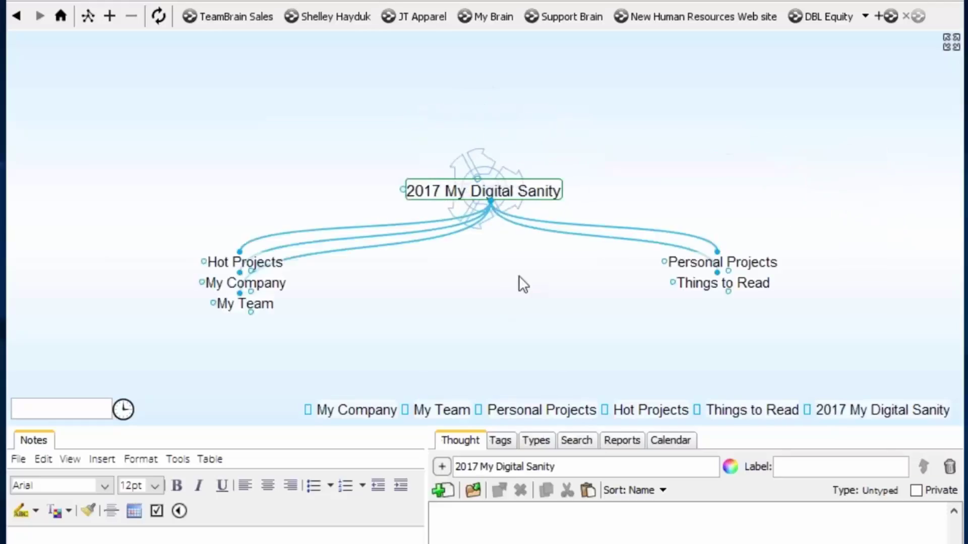
drag(489, 202, 527, 290)
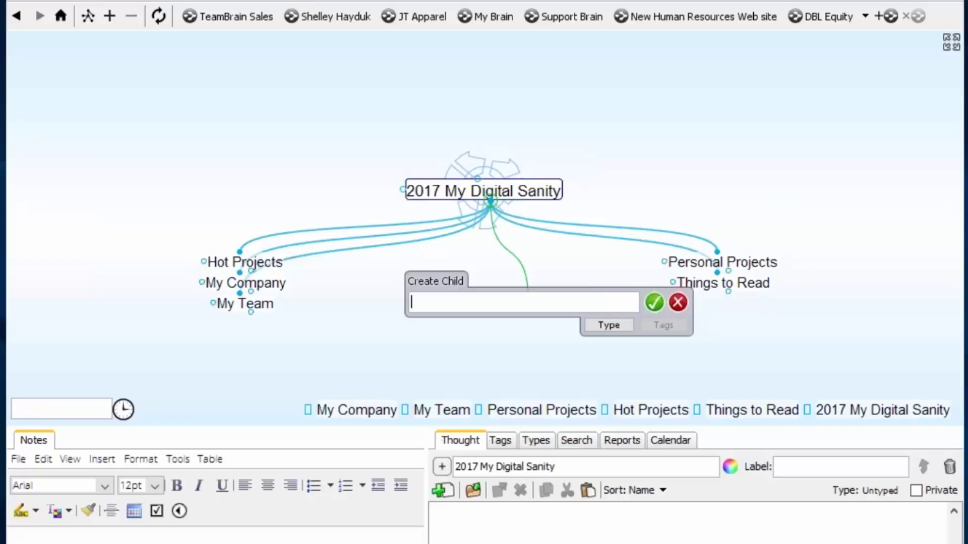
text(things)
key(BackSpace)
key(BackSpace)
key(BackSpace)
key(BackSpace)
key(BackSpace)
key(BackSpace)
key(BackSpace)
text(Thin)
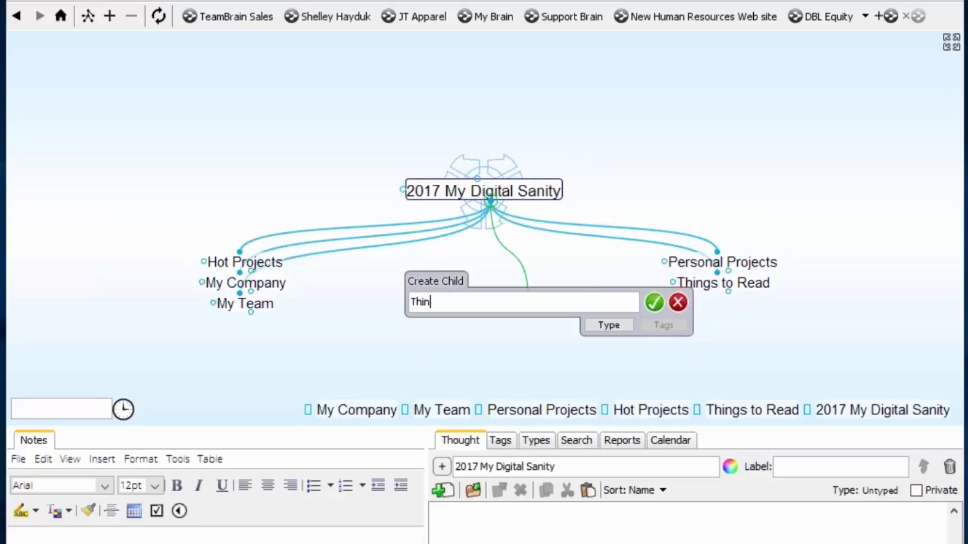
text(gs I Lik)
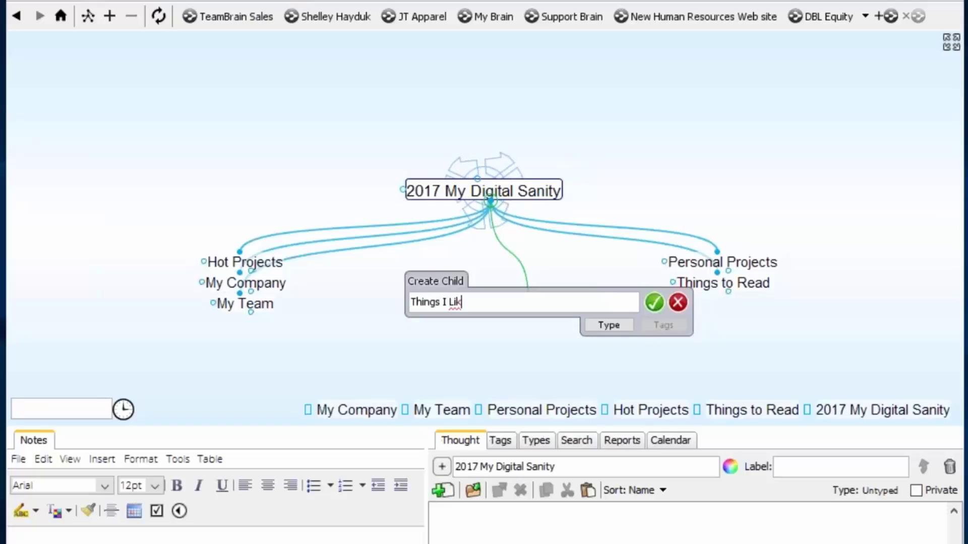
text(e to Buy)
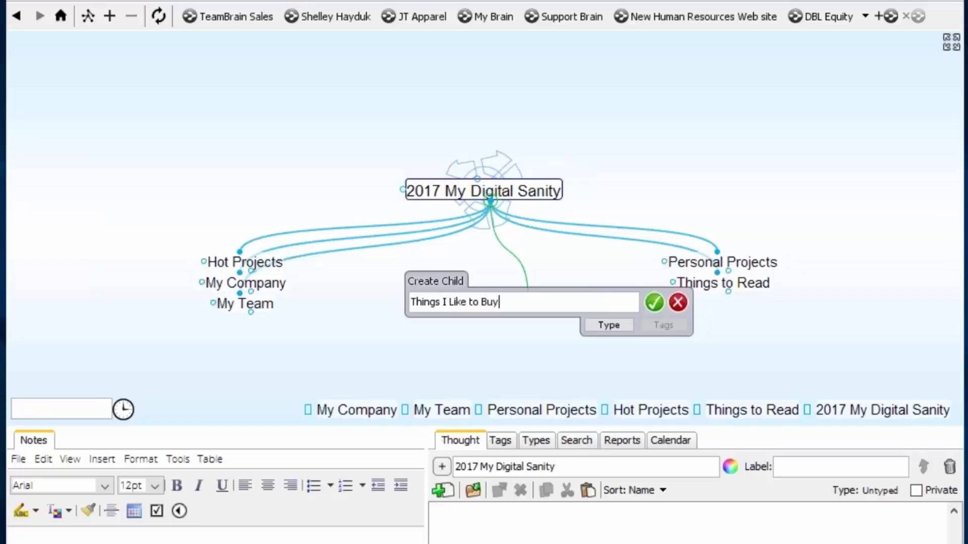
key(Return)
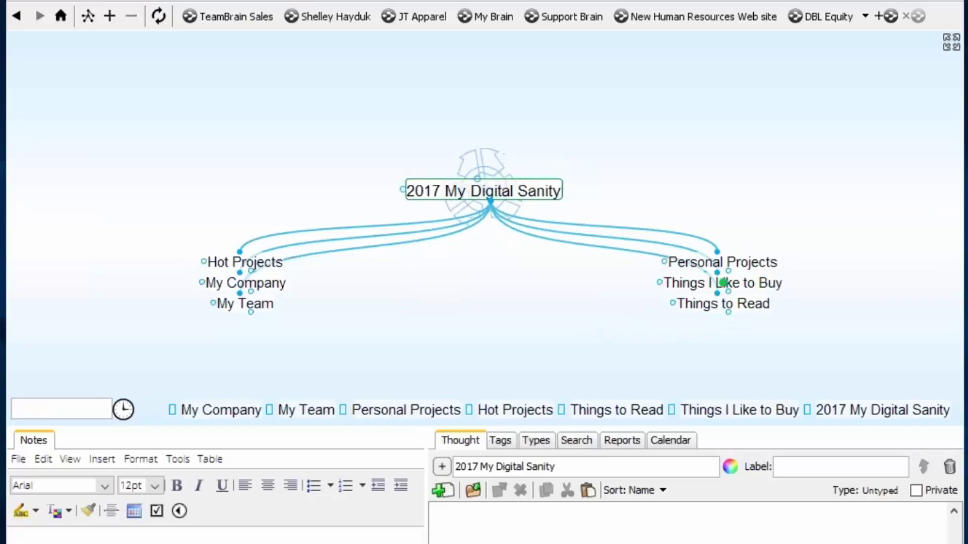
Step: Visit Things I Like to Buy, return to 2017 My Digital Sanity and make the window slightly narrower
click(695, 288)
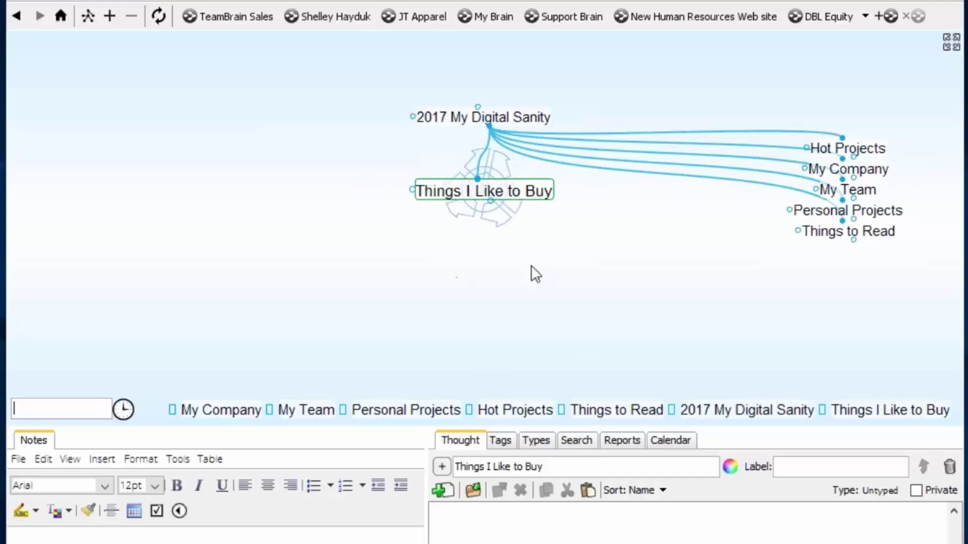
click(483, 117)
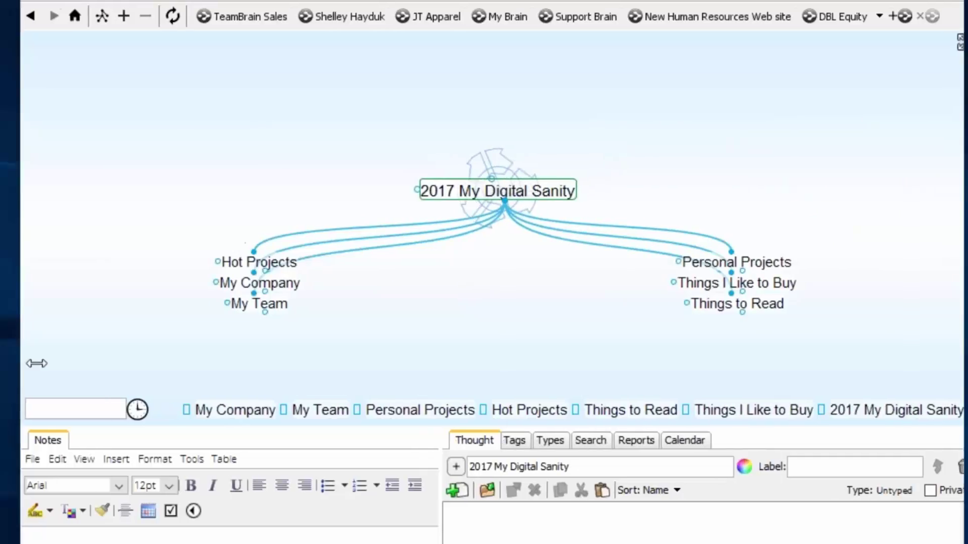
drag(36, 363, 57, 364)
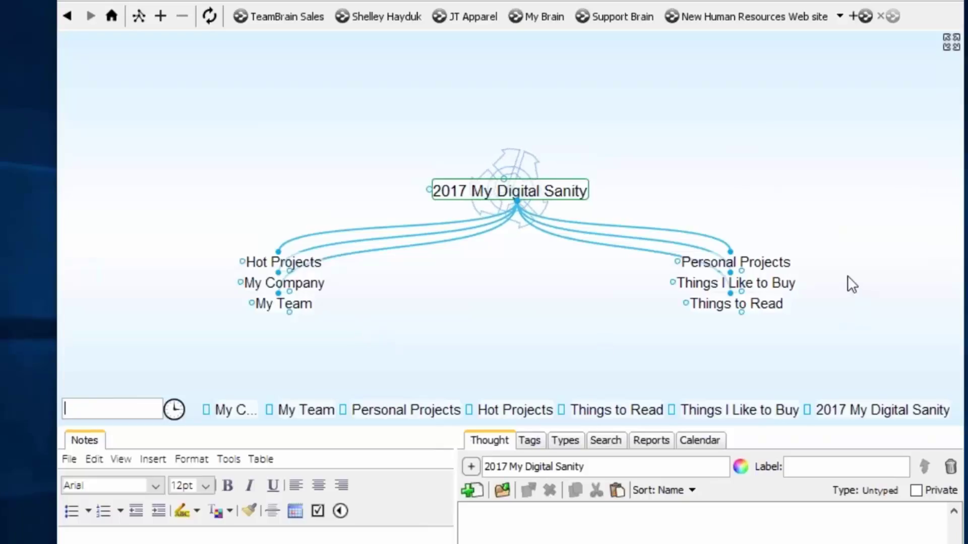
Step: Add the child thoughts Human Resources Portal, Sales Milestones and Real Estate Projects under Hot Projects
click(321, 268)
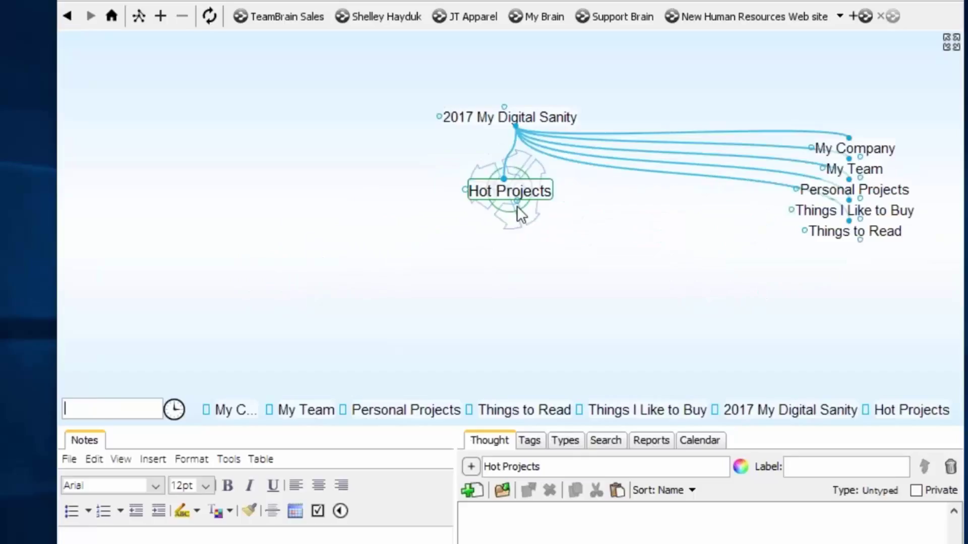
drag(504, 297, 501, 298)
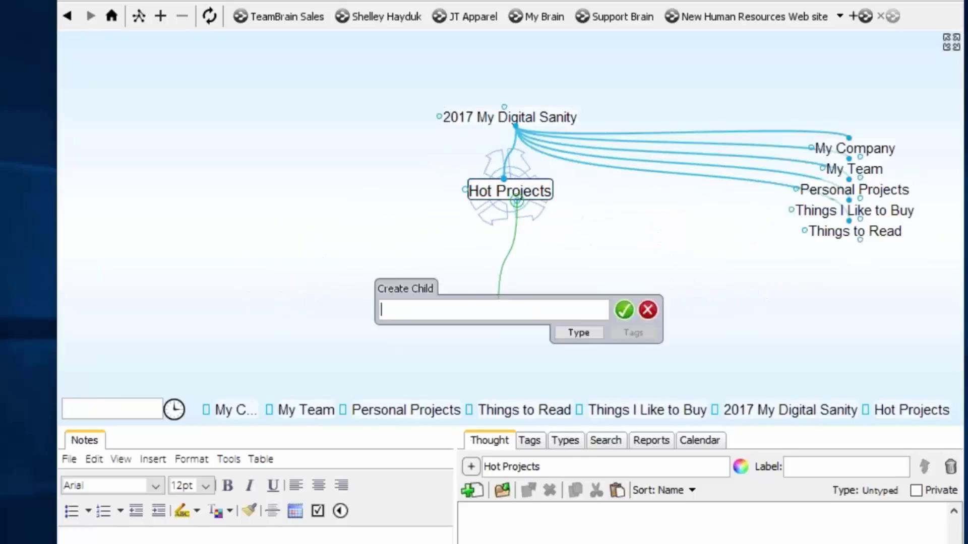
text(Human Resources Portal; )
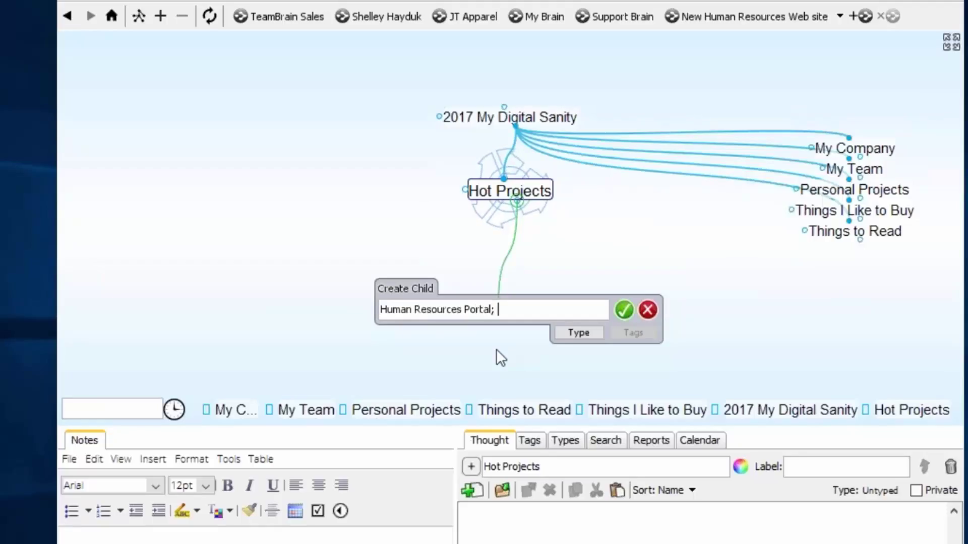
text(Sales Milestones;)
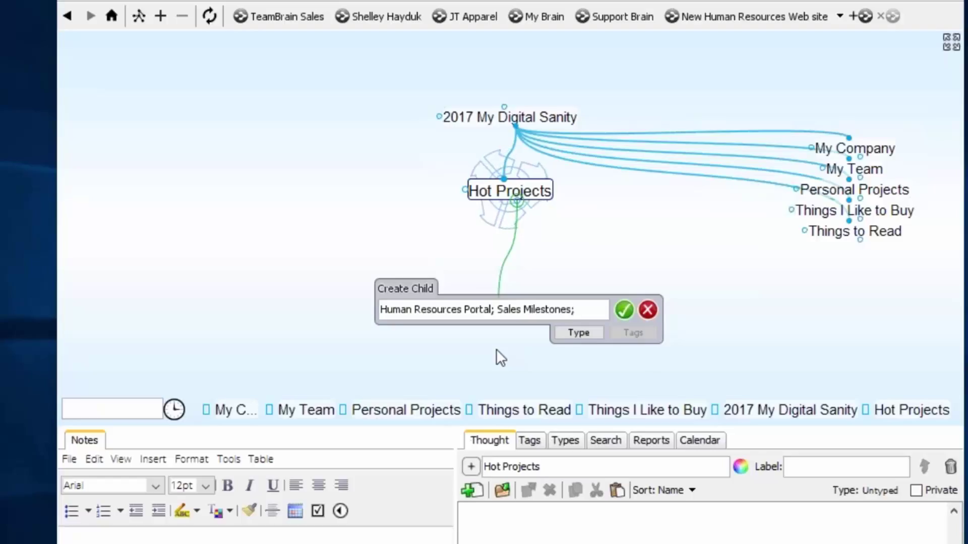
text( Real Estate Projects)
key(Return)
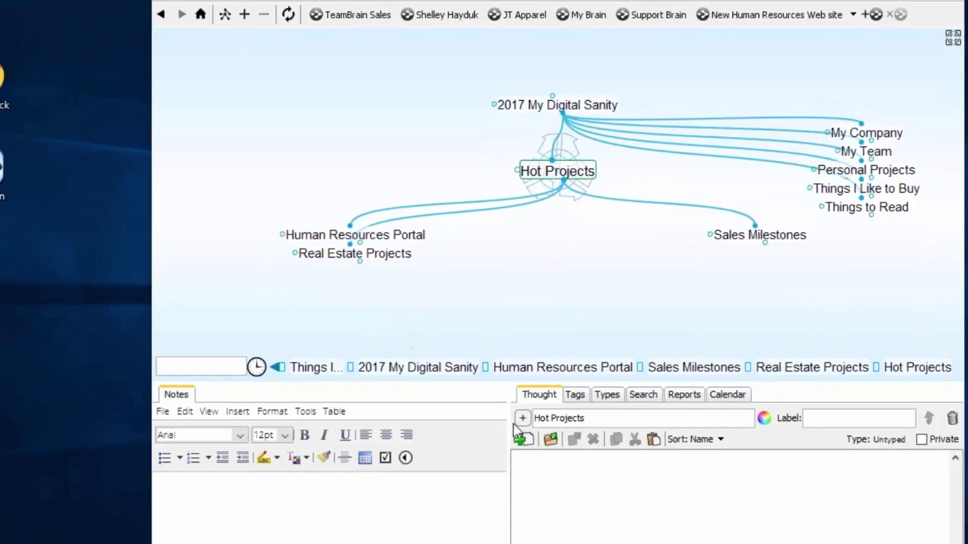
Step: Assign the red puzzle piece icon to the Hot Projects thought and close the icon chooser
click(522, 419)
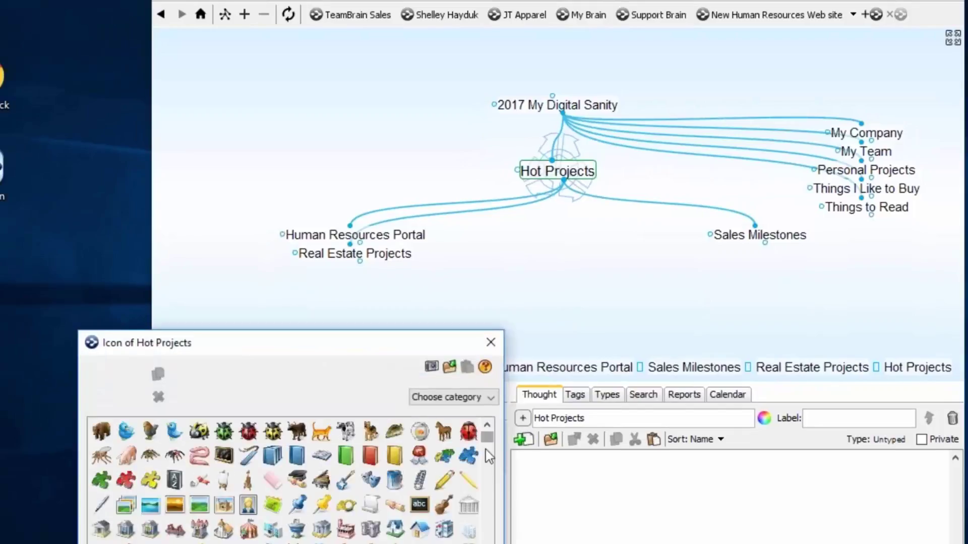
scroll(461, 477, down, 2)
scroll(461, 477, up, 3)
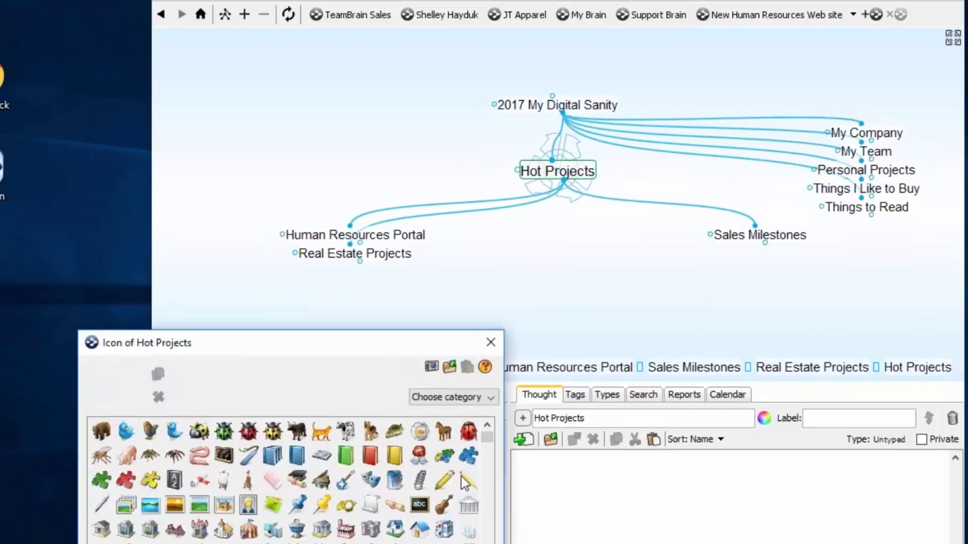
click(119, 479)
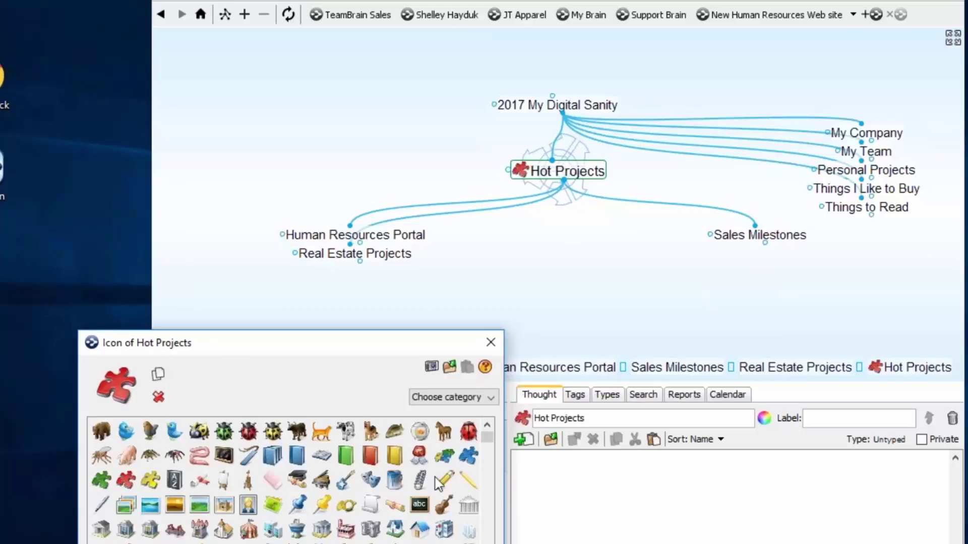
click(555, 312)
click(491, 347)
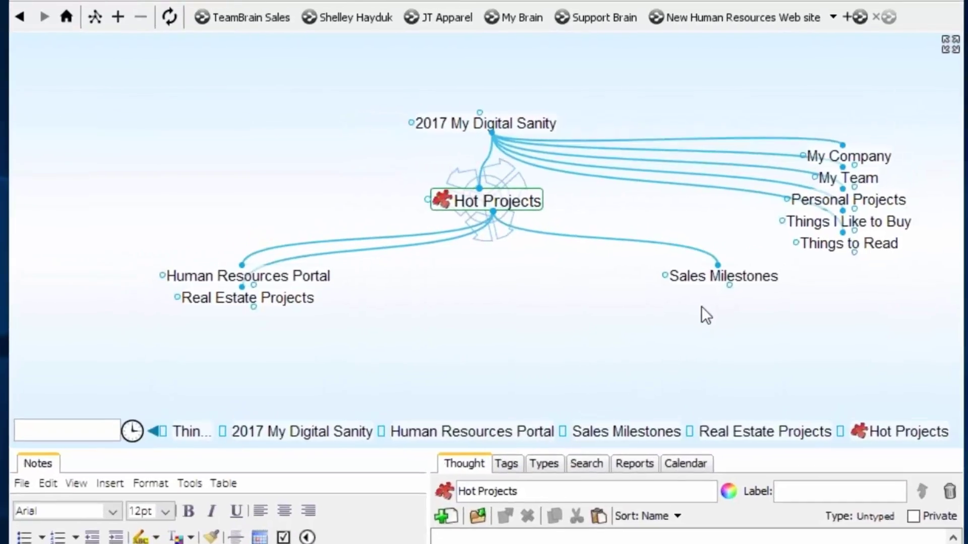
Step: Add a child thought named Information Overload under Things to Read, correcting the misspelled word with the spelling suggestion
click(851, 247)
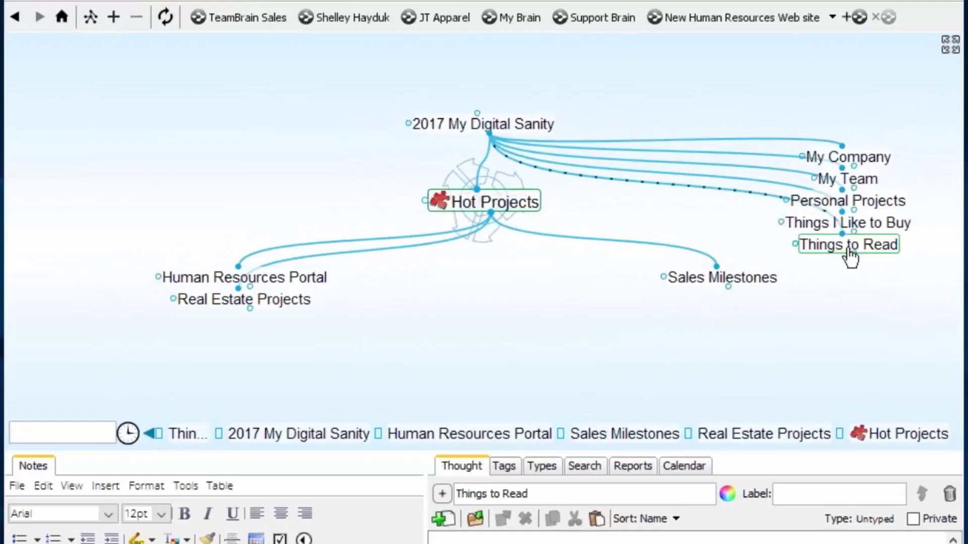
drag(485, 264, 481, 273)
text(Onvewr)
key(BackSpace)
text(Informaito)
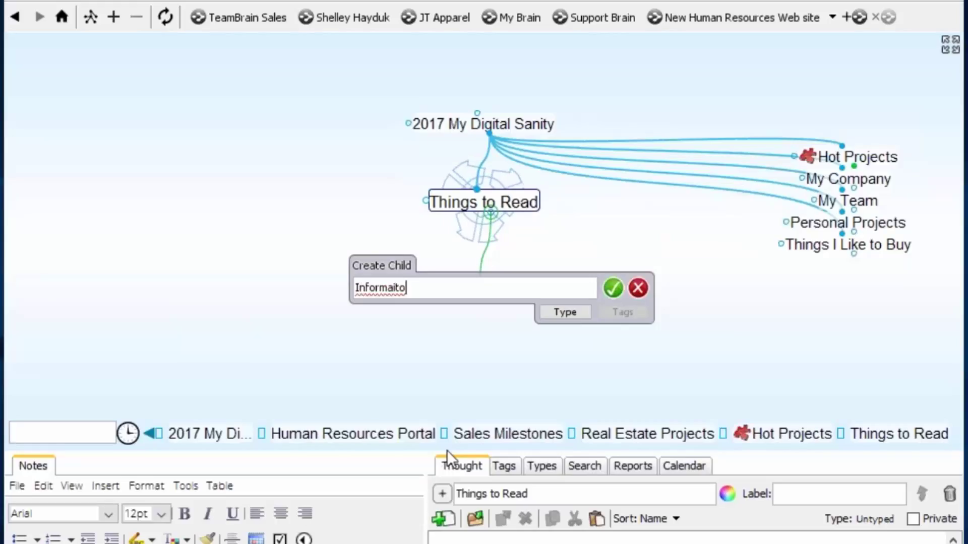
text(n Overload)
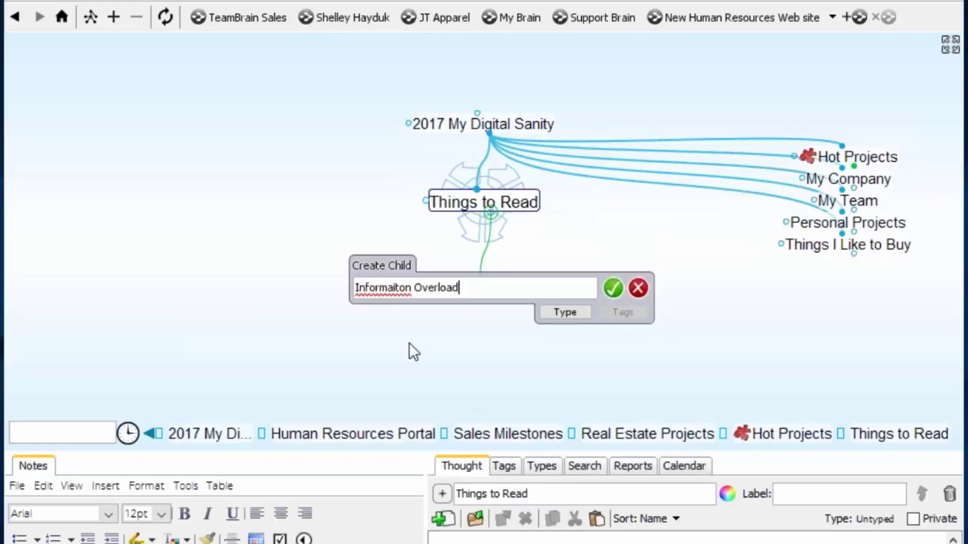
right_click(396, 291)
click(422, 309)
click(616, 291)
click(515, 280)
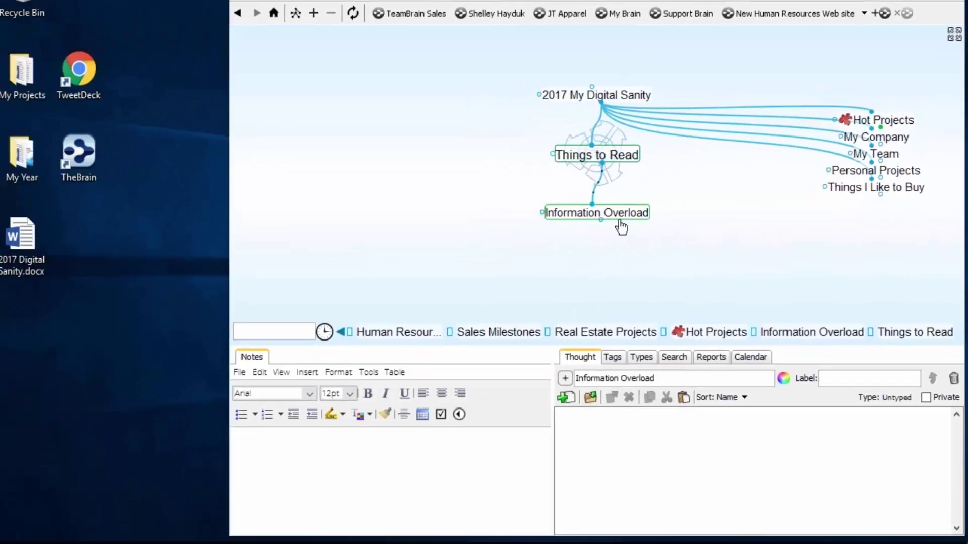
Step: Find the Wikipedia article on information overload through a Google web search and attach its link to the Information Overload thought
click(621, 216)
click(355, 12)
click(364, 48)
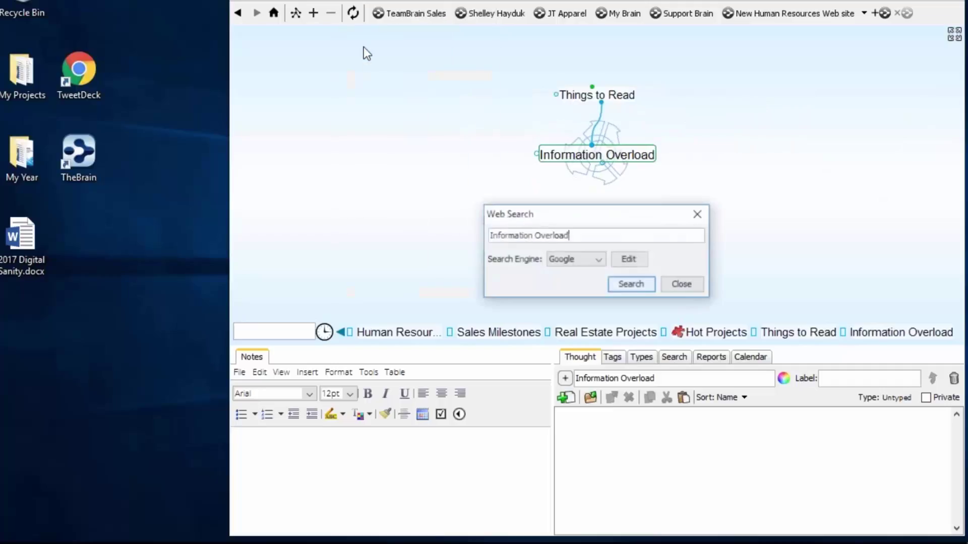
click(630, 284)
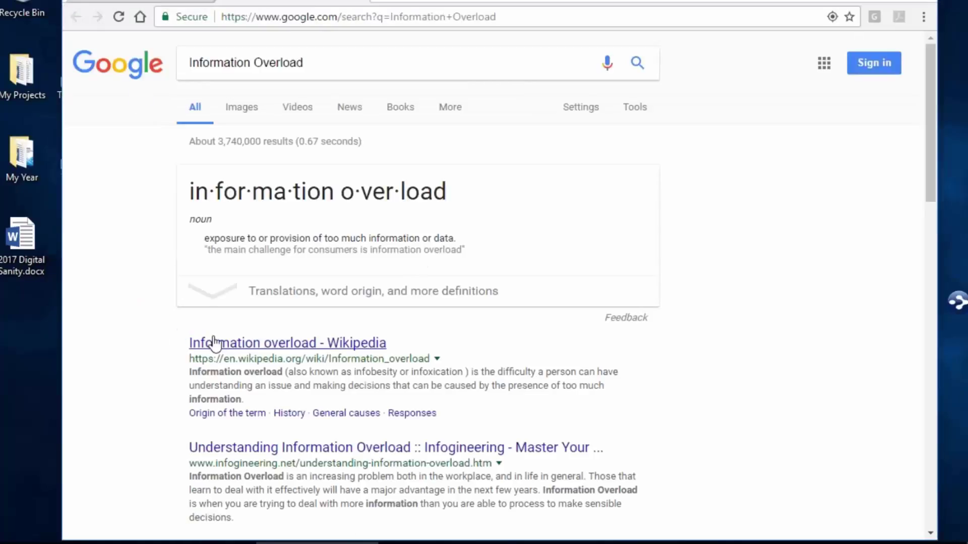
click(368, 344)
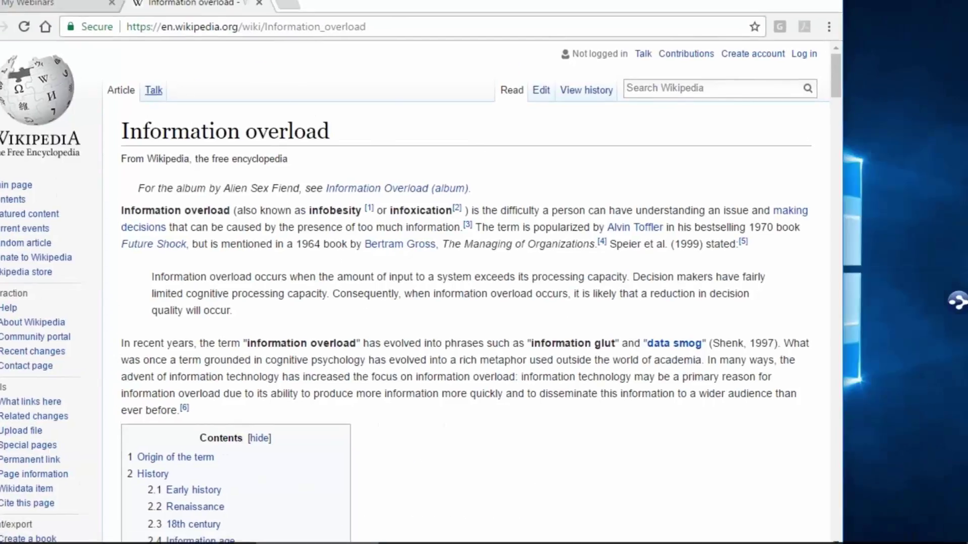
drag(80, 29, 625, 171)
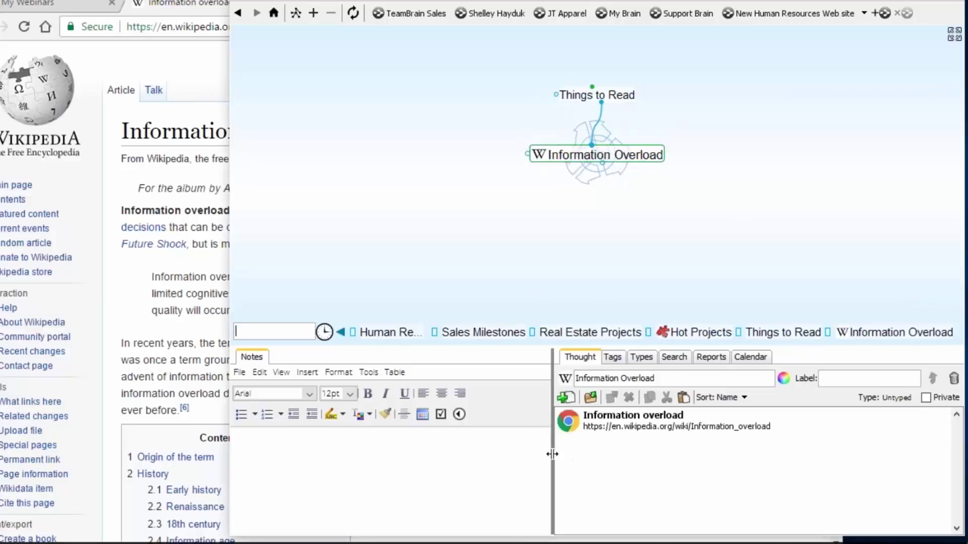
Step: Copy the Wikipedia article's introductory paragraph into the notes of Information Overload and enlarge the notes area in both directions
drag(552, 455, 673, 454)
click(134, 328)
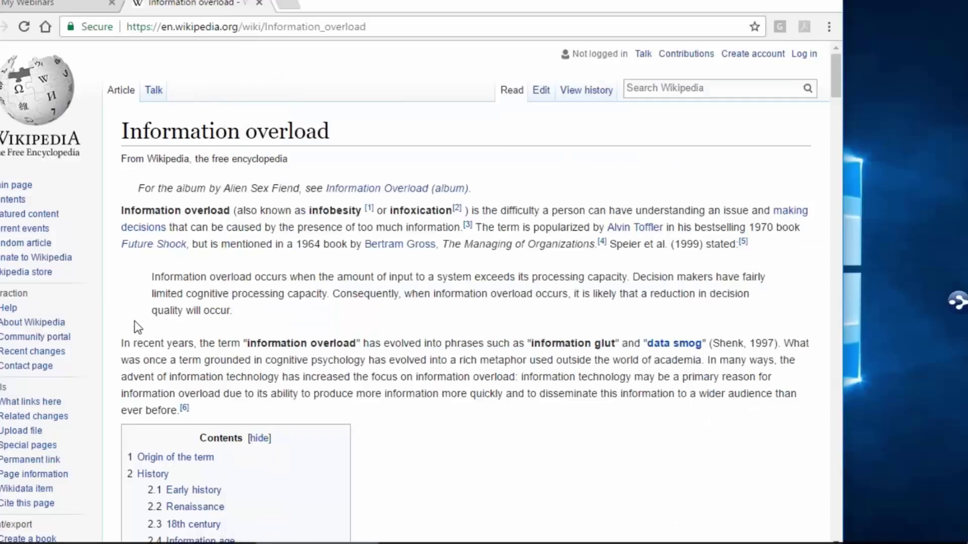
drag(119, 188, 737, 241)
key(ctrl+c)
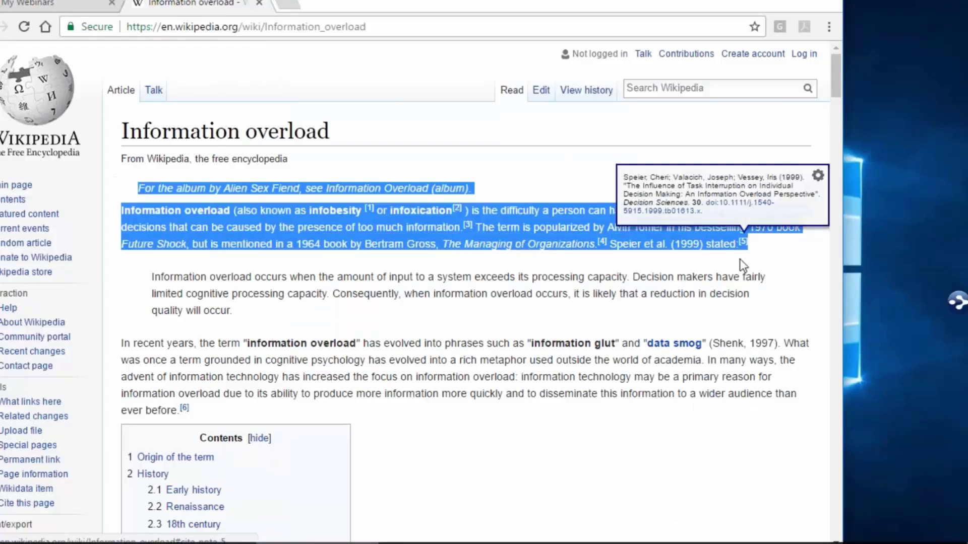
mouse_move(961, 303)
click(387, 462)
key(ctrl+v)
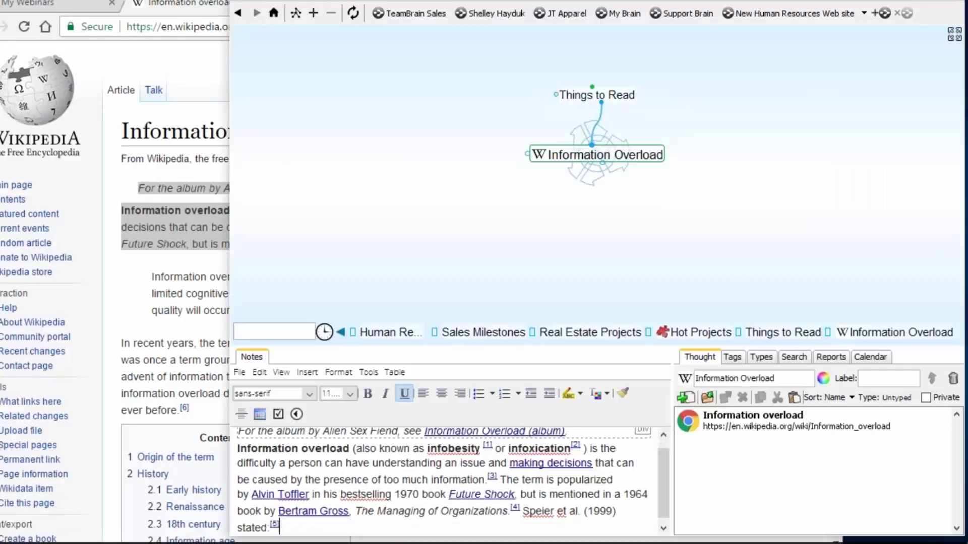
drag(520, 345, 518, 274)
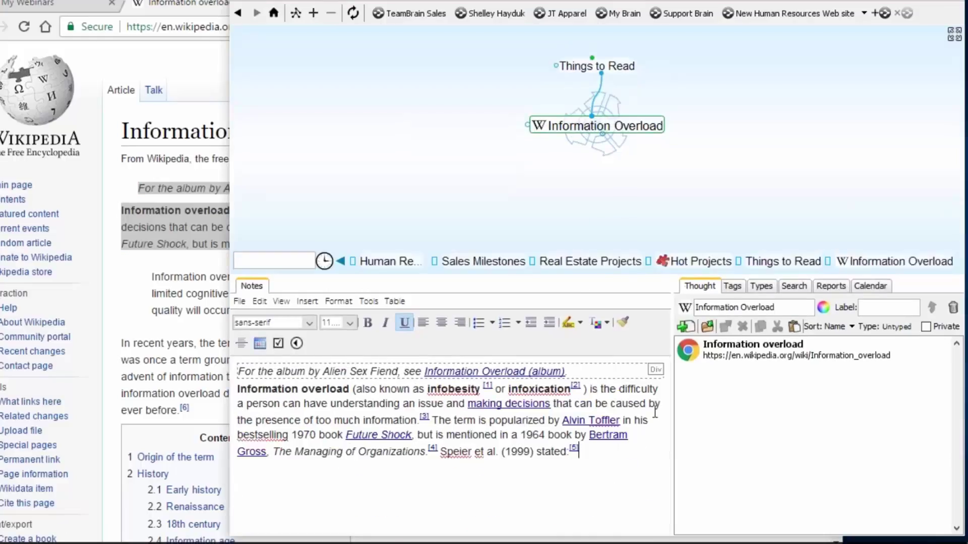
Step: Copy the term infoxication from the Wikipedia article and add it as a child thought of Information Overload
click(147, 307)
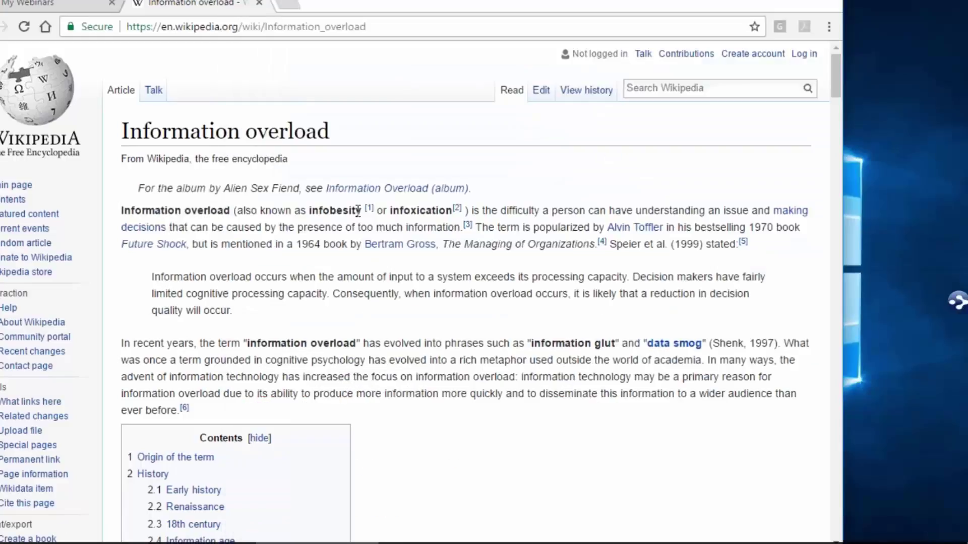
drag(348, 215, 313, 215)
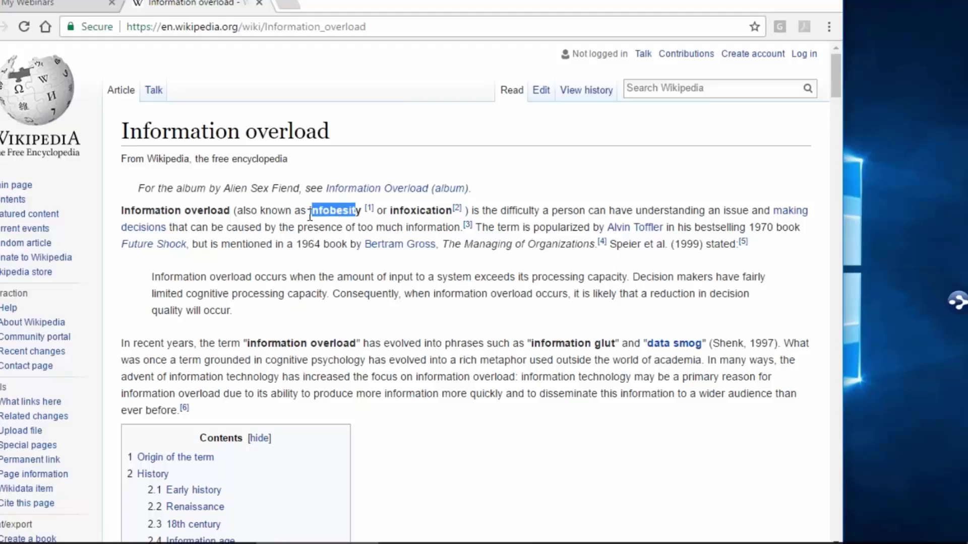
drag(452, 213, 391, 217)
key(ctrl+c)
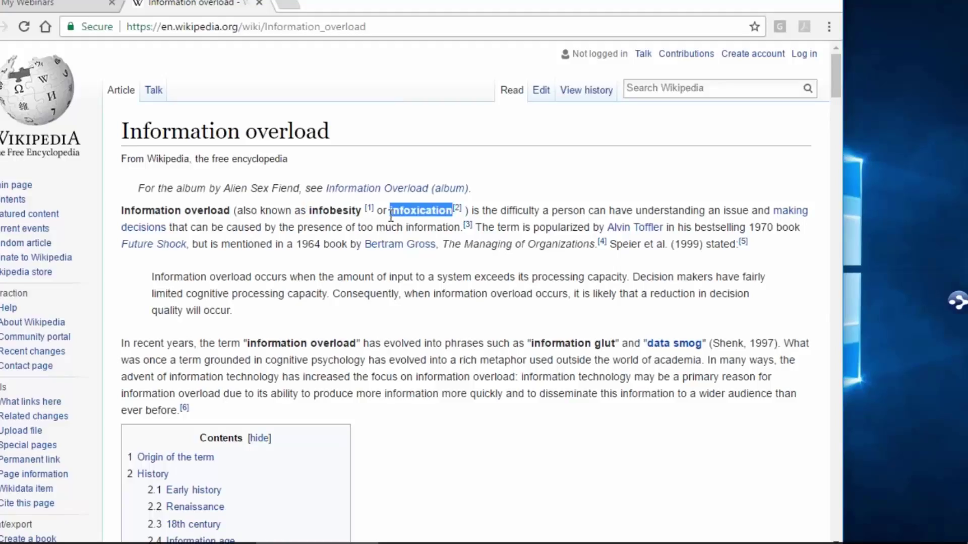
click(958, 298)
drag(602, 135, 548, 190)
key(ctrl+v)
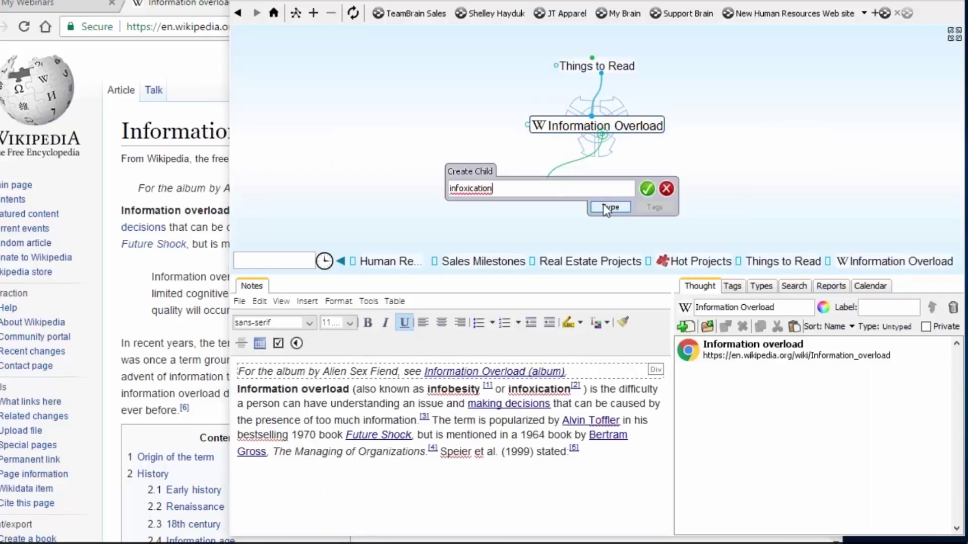
click(647, 189)
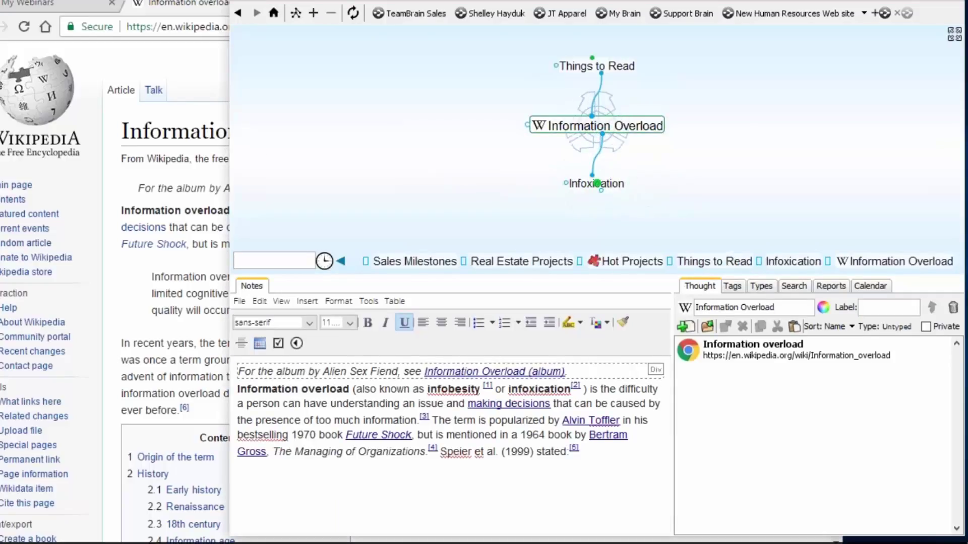
Step: Copy the term infobesity from the Wikipedia article and add it as a second child thought of Information Overload
click(205, 123)
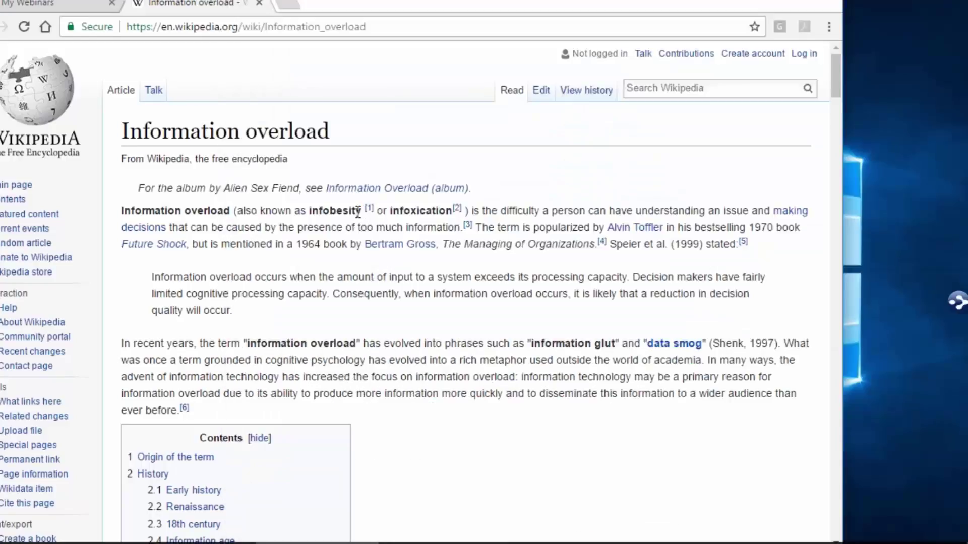
drag(355, 211, 308, 216)
key(ctrl+c)
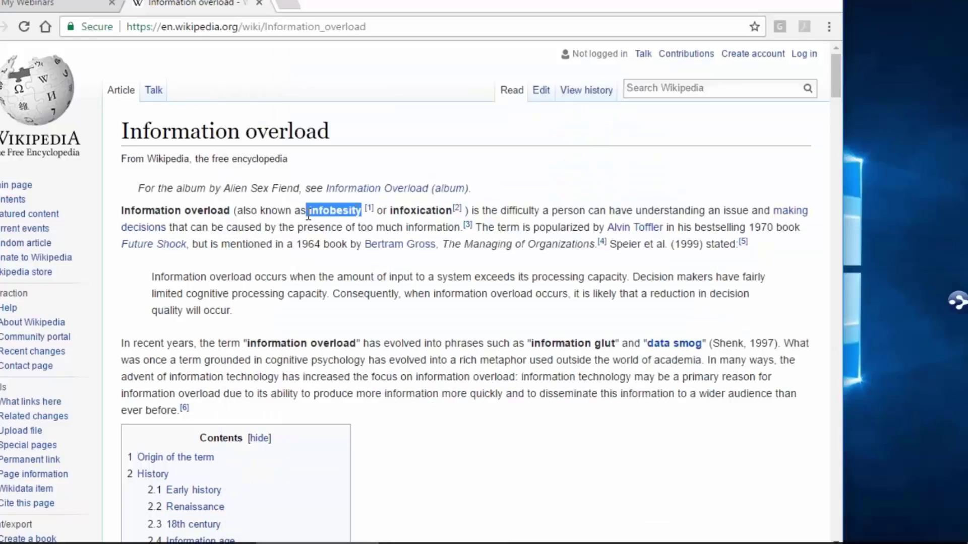
click(959, 301)
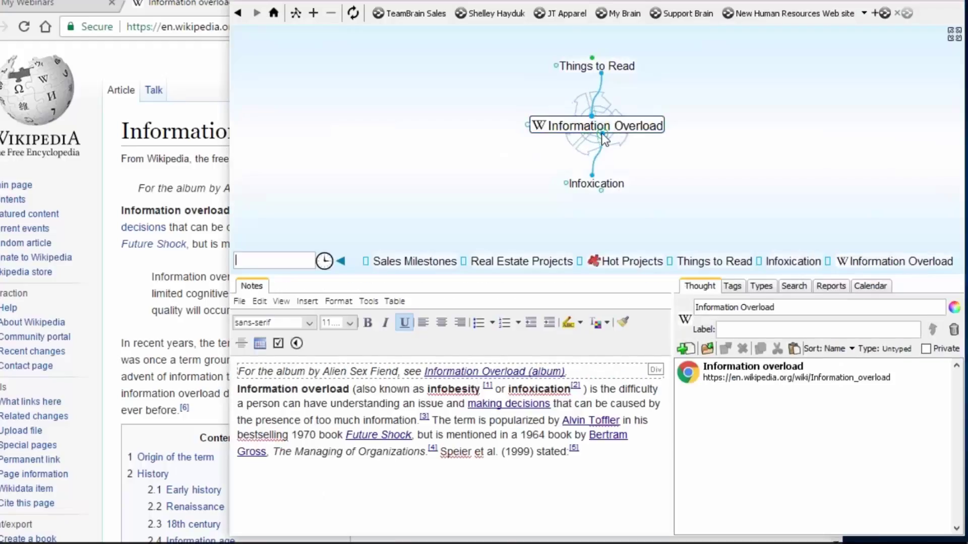
drag(605, 137, 675, 177)
key(ctrl+v)
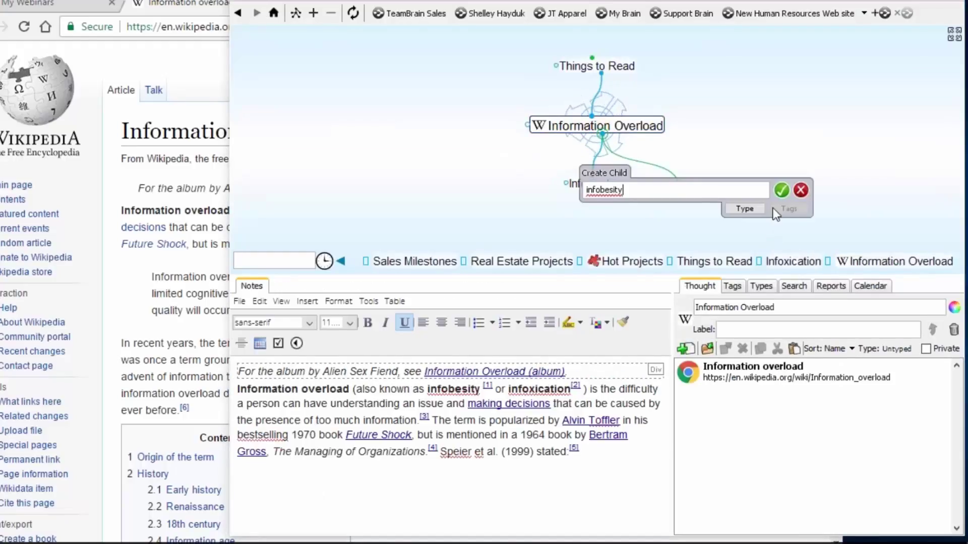
click(782, 190)
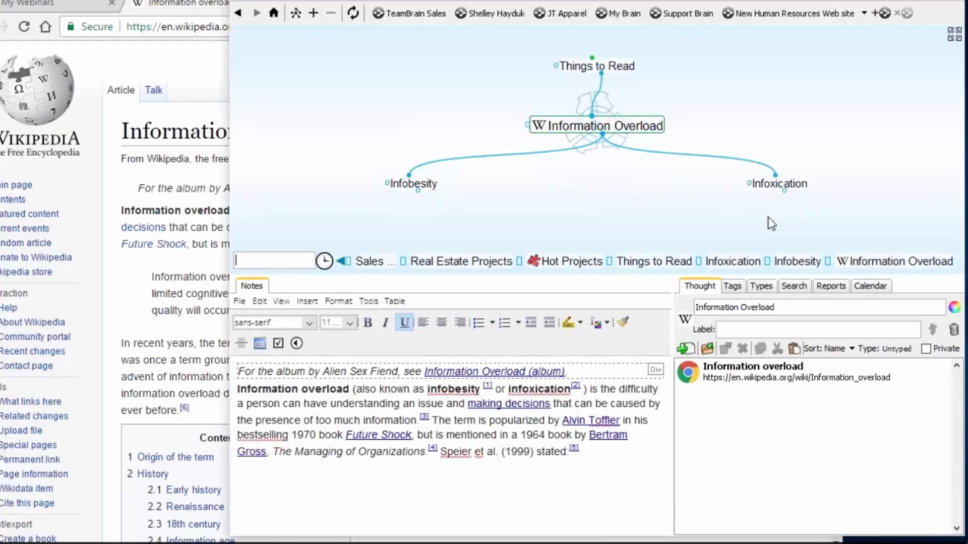
Step: Return to the Google results, switch to news results and open the article Information Overload — Now What?
click(185, 73)
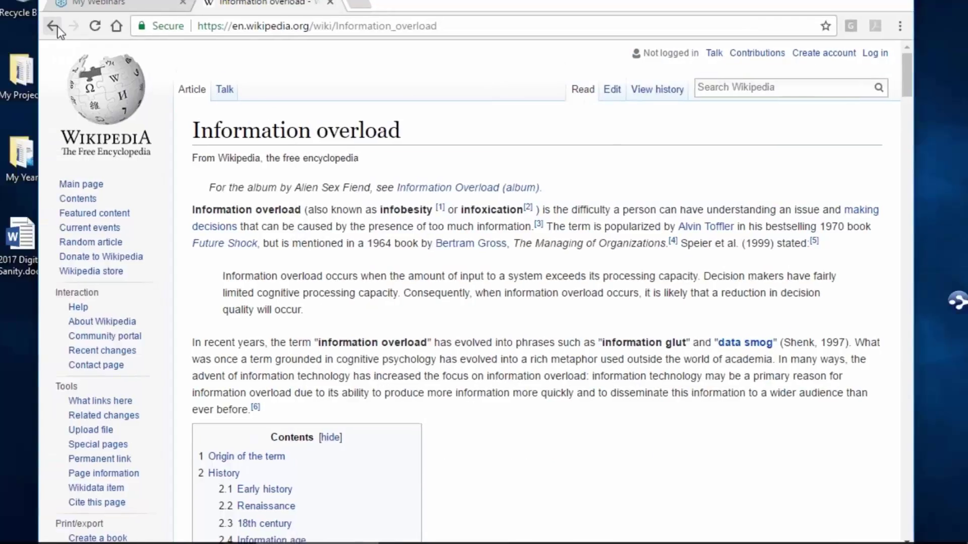
click(55, 27)
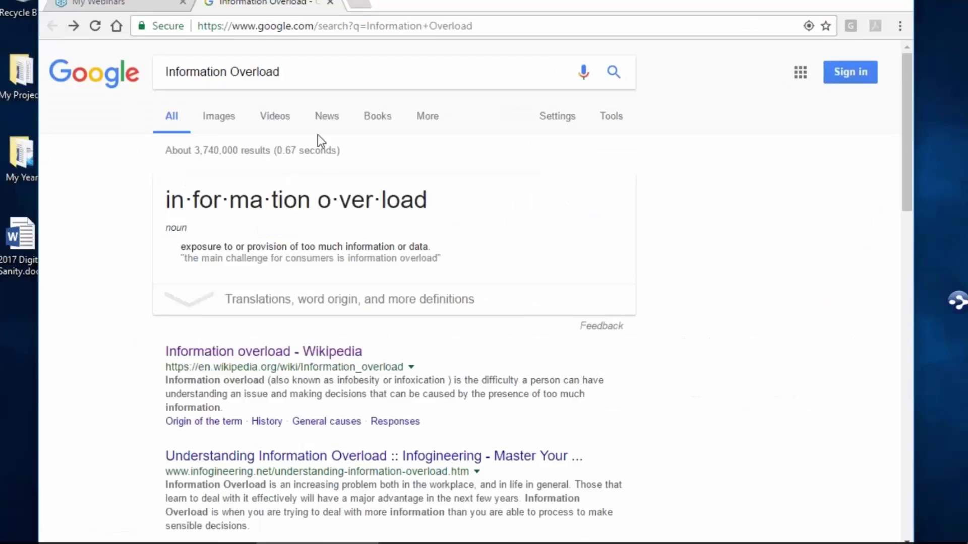
click(326, 117)
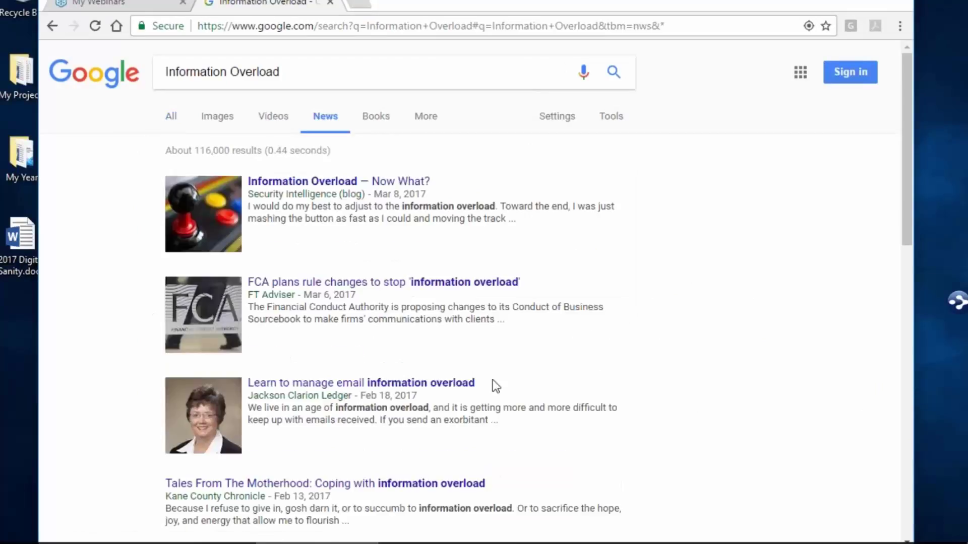
click(316, 187)
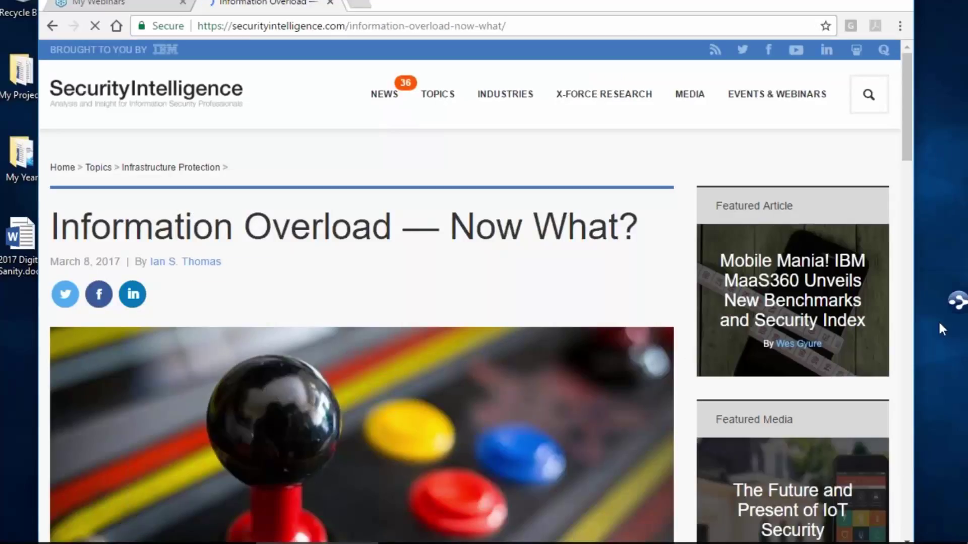
Step: Add the SecurityIntelligence article's link as a new thought under Information Overload
click(958, 303)
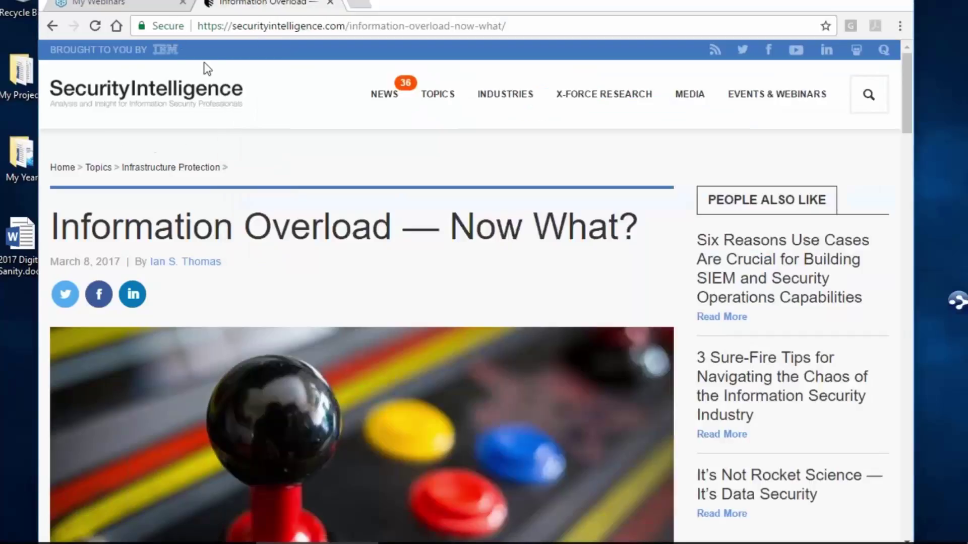
click(114, 136)
drag(153, 27, 661, 192)
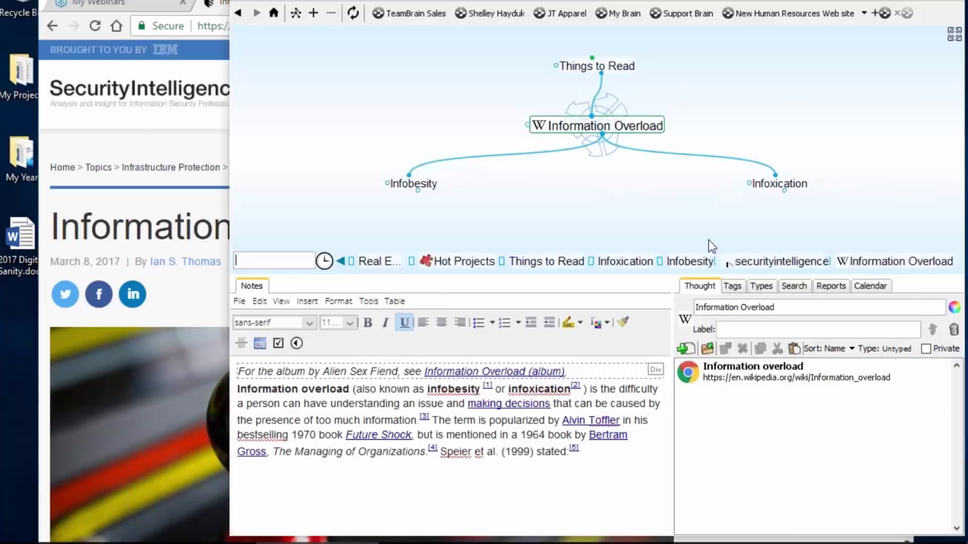
Step: Assign the blue curled-page icon from the Objects category to Things to Read and return to 2017 My Digital Sanity
click(620, 66)
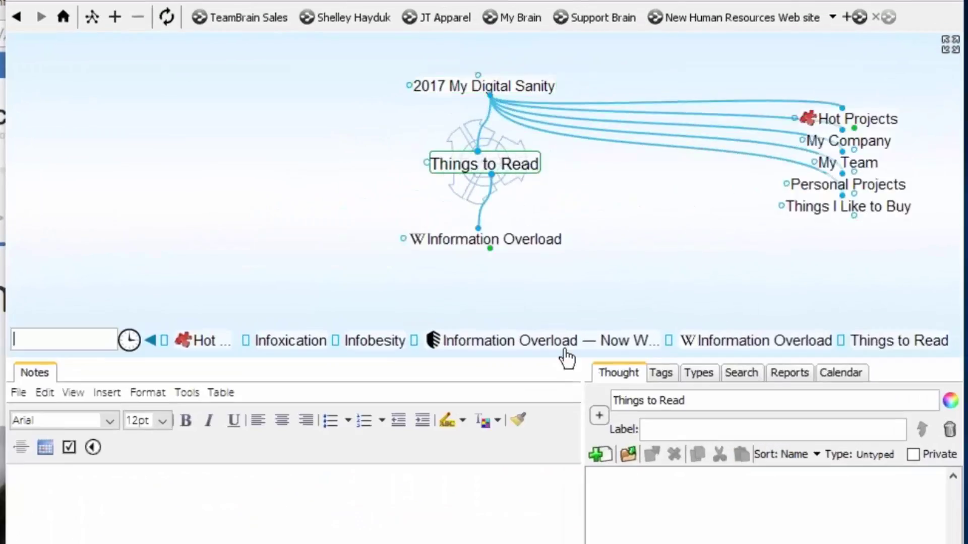
click(598, 417)
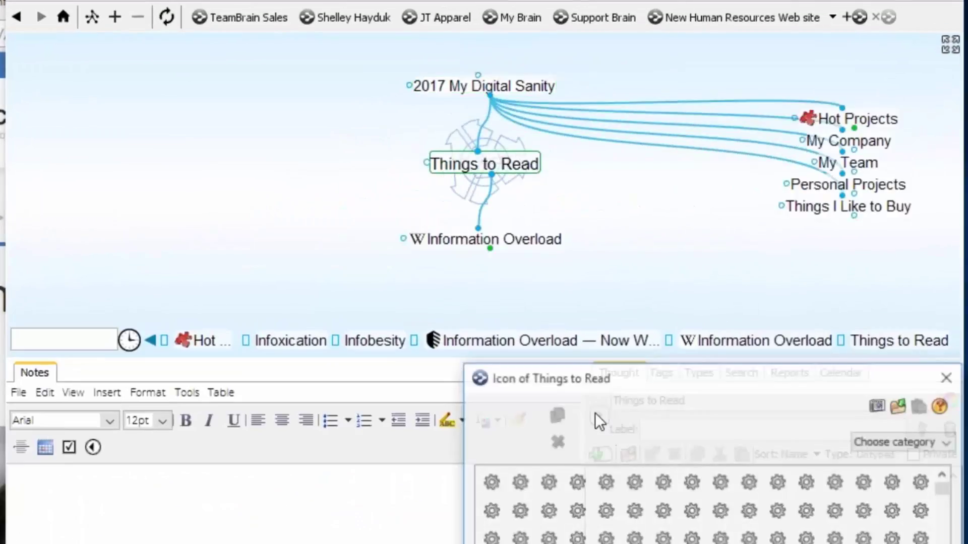
click(948, 443)
click(948, 443)
click(948, 442)
scroll(951, 496, down, 3)
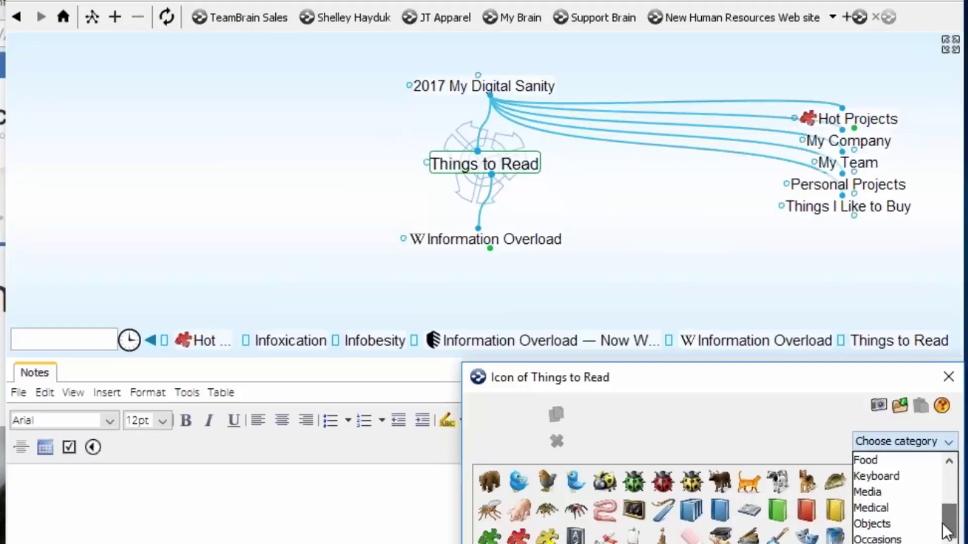
click(917, 525)
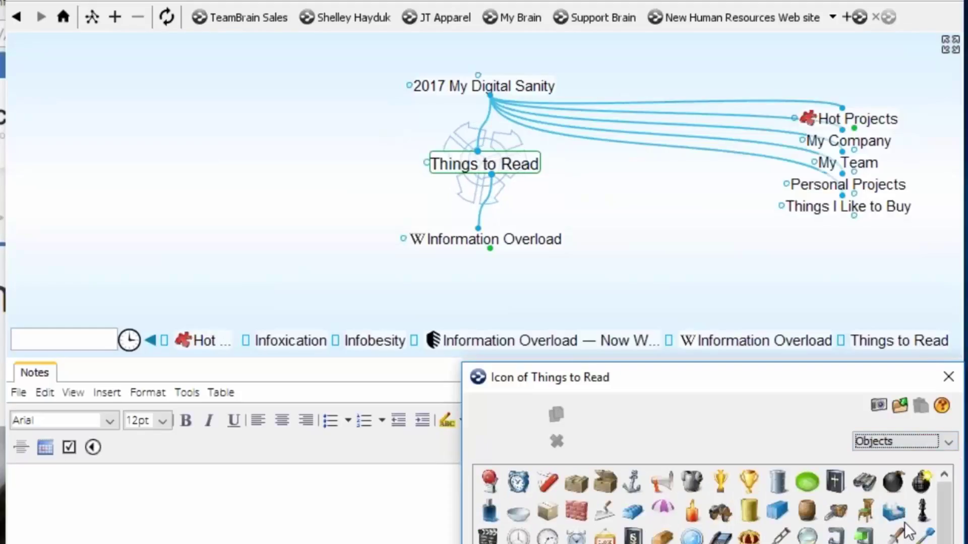
scroll(706, 504, down, 3)
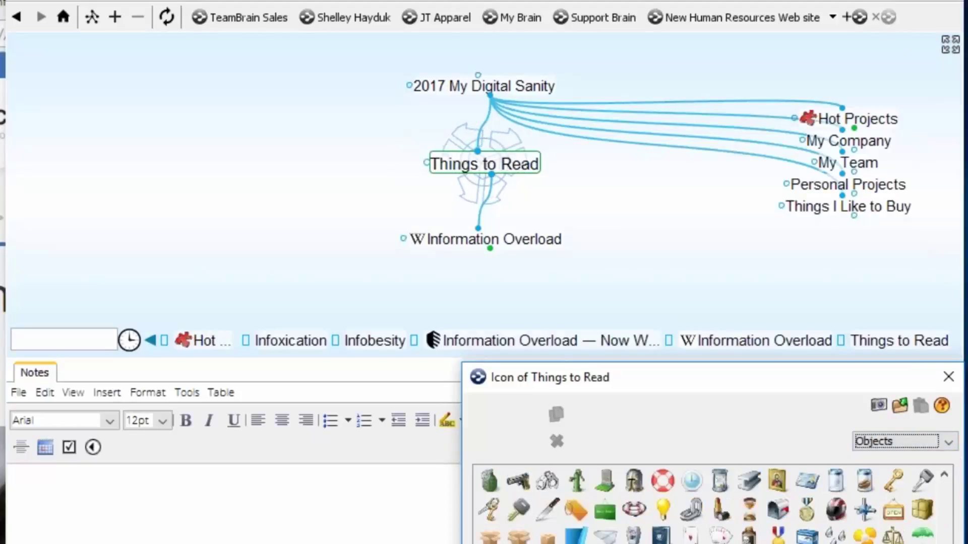
click(577, 535)
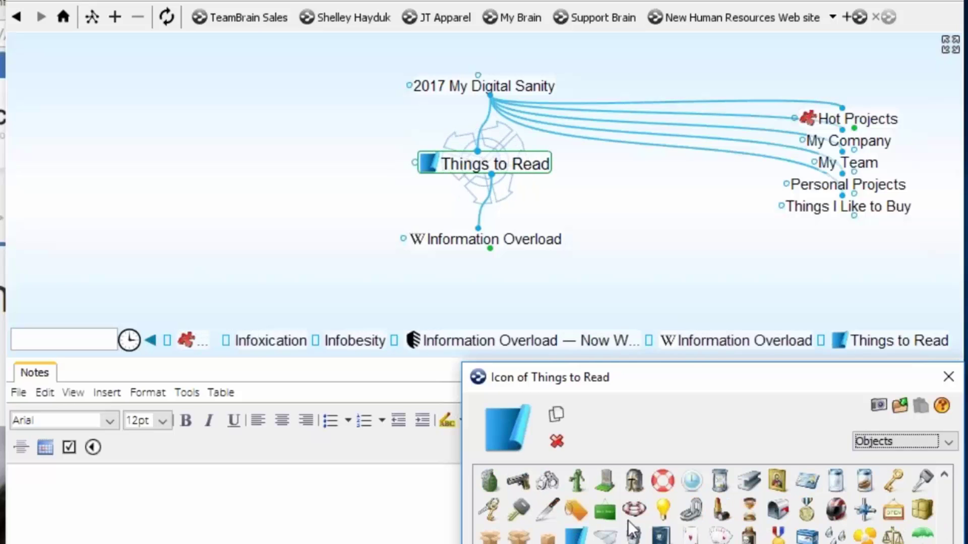
click(956, 378)
click(511, 95)
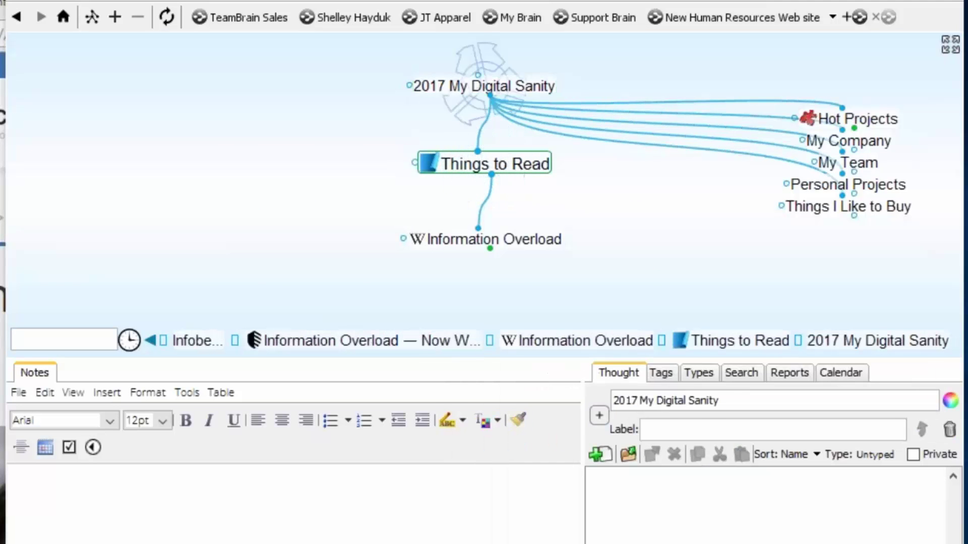
Step: Assign the smiley-with-halo icon from the Cute category to the 2017 My Digital Sanity thought
click(602, 413)
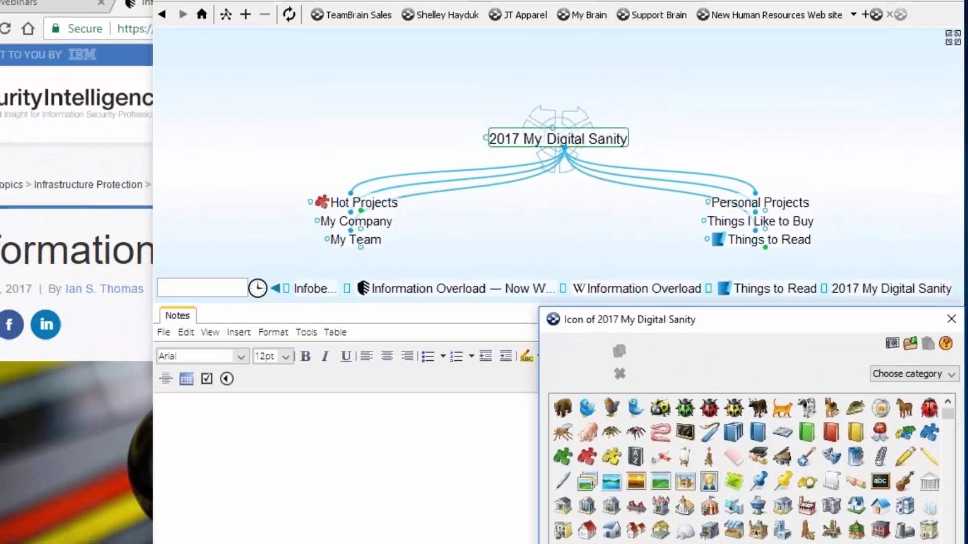
click(951, 374)
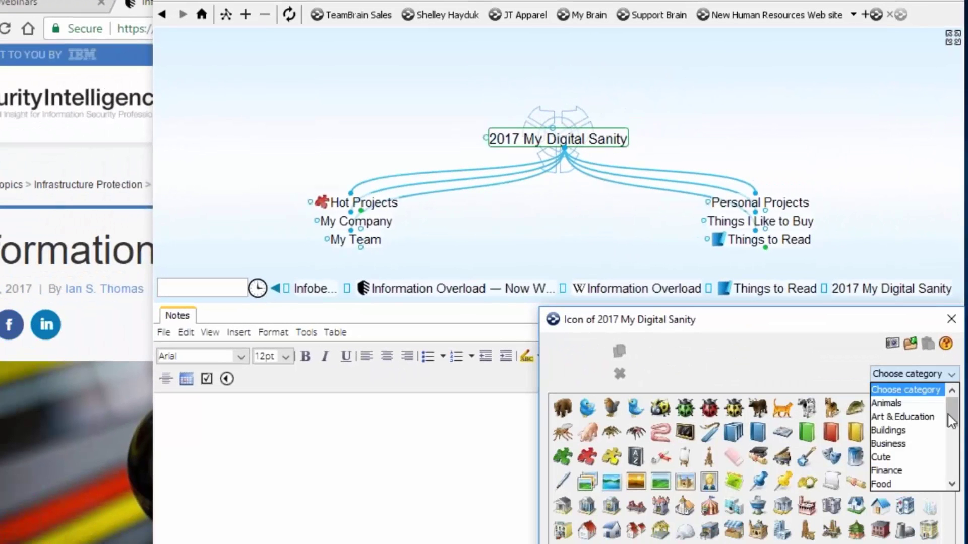
click(919, 458)
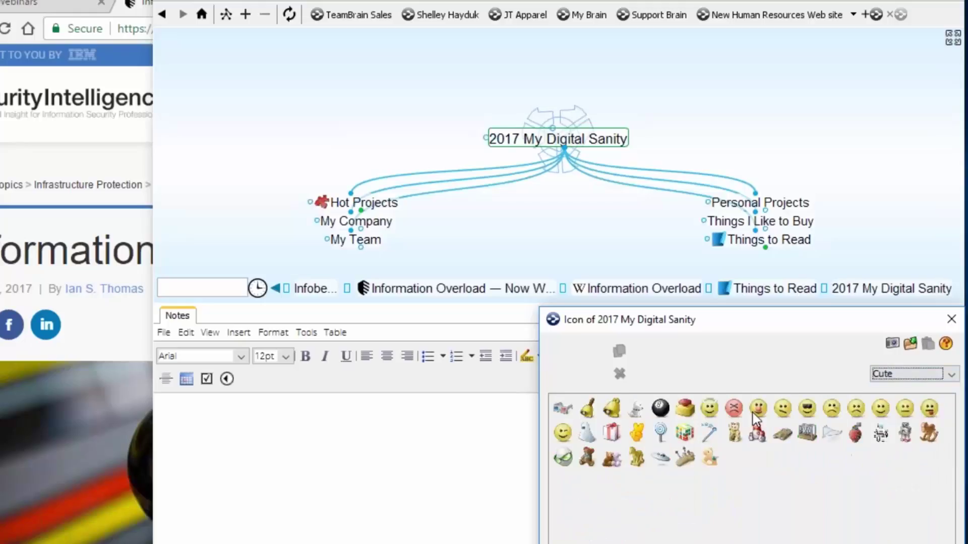
click(709, 408)
click(604, 239)
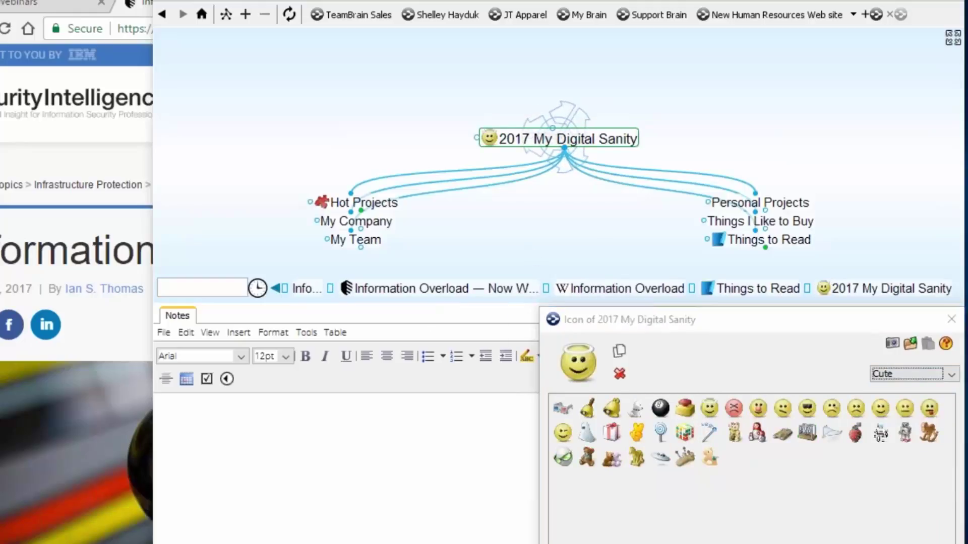
click(950, 323)
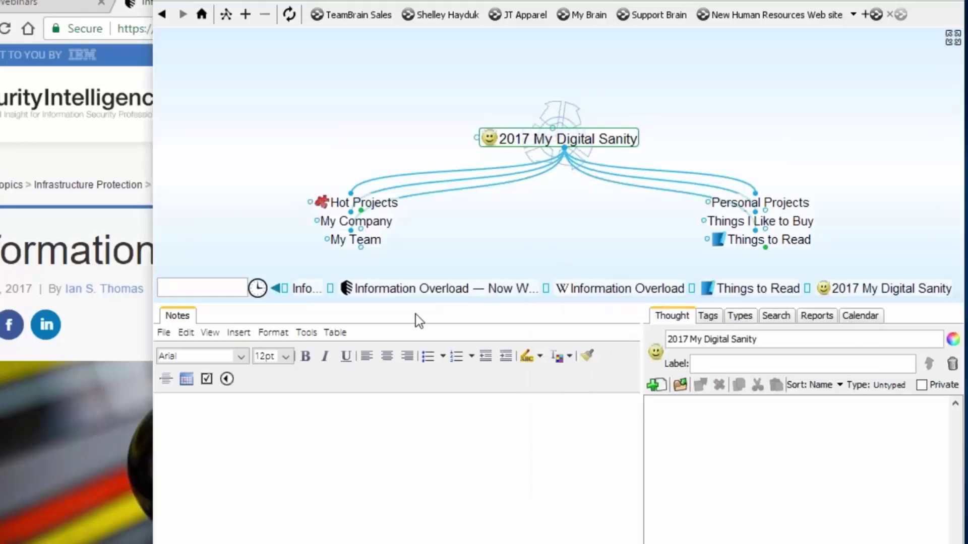
Step: Enlarge the thought map area and add Marketing, IT, Support and Engineering as child thoughts of My Company in one entry
drag(488, 304, 488, 358)
click(391, 254)
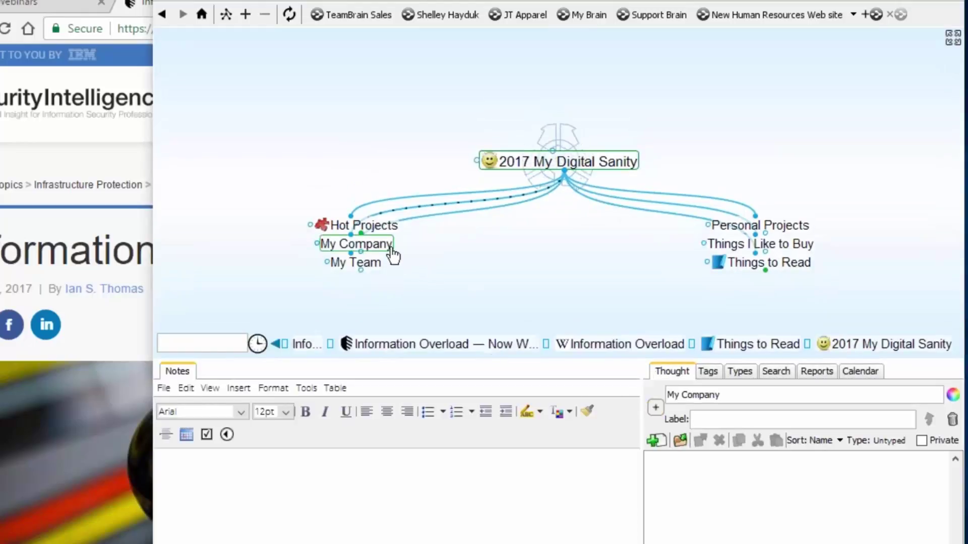
drag(514, 276, 513, 272)
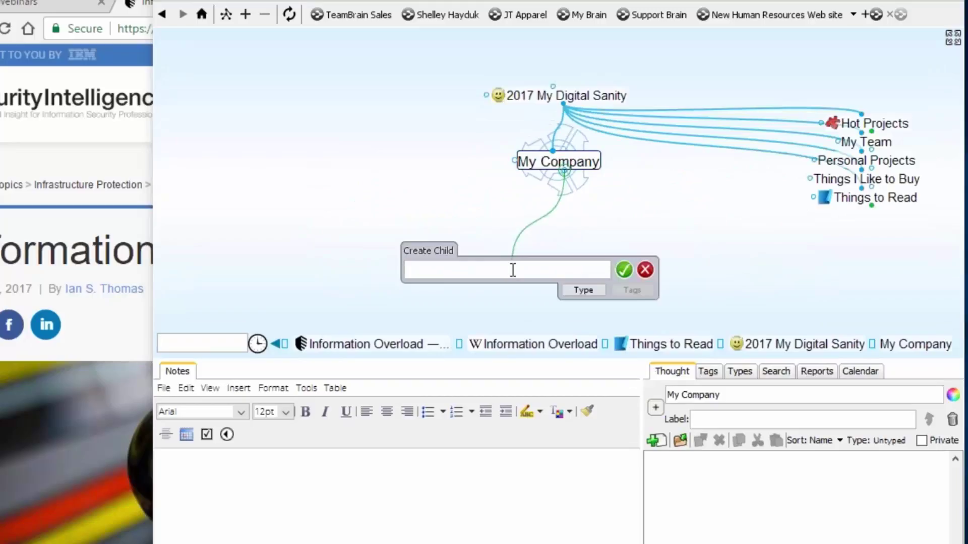
text(Mar)
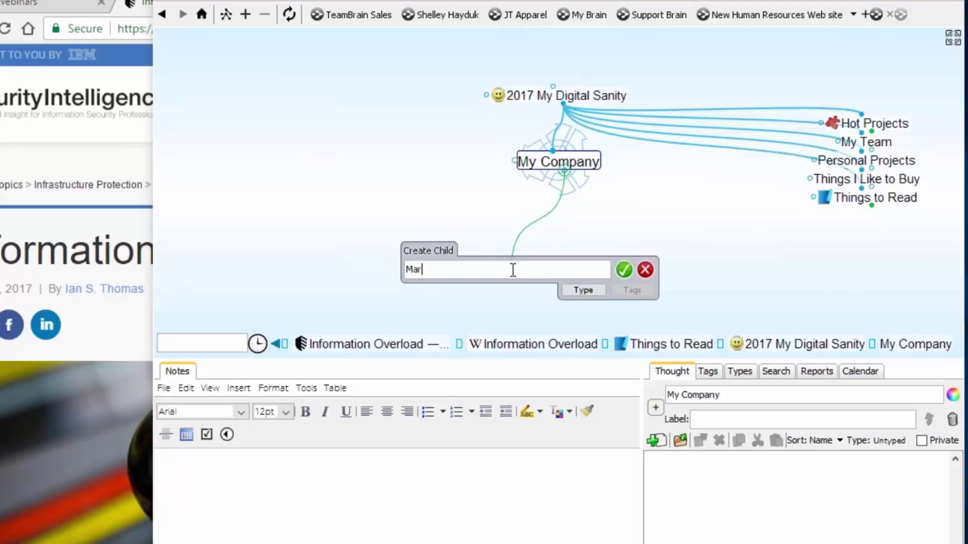
text(keting)
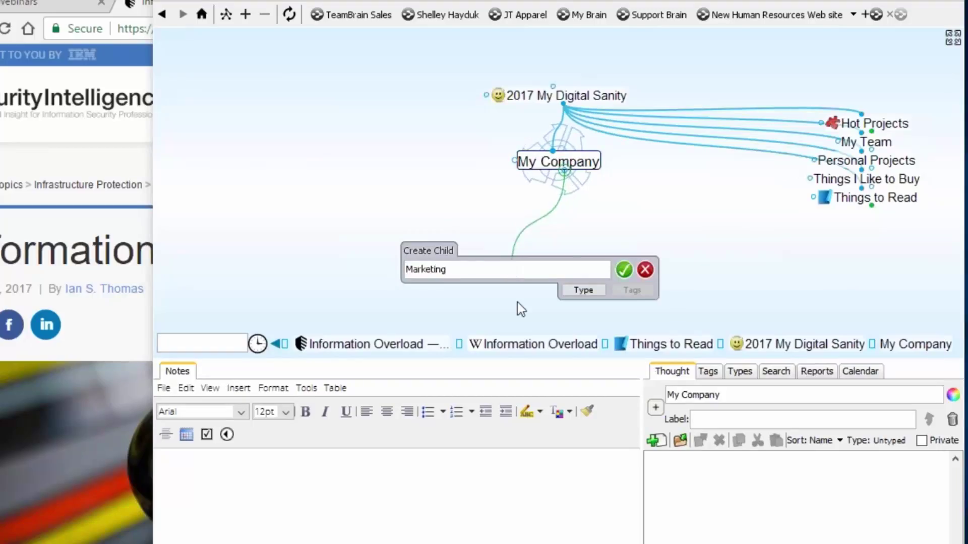
text(;)
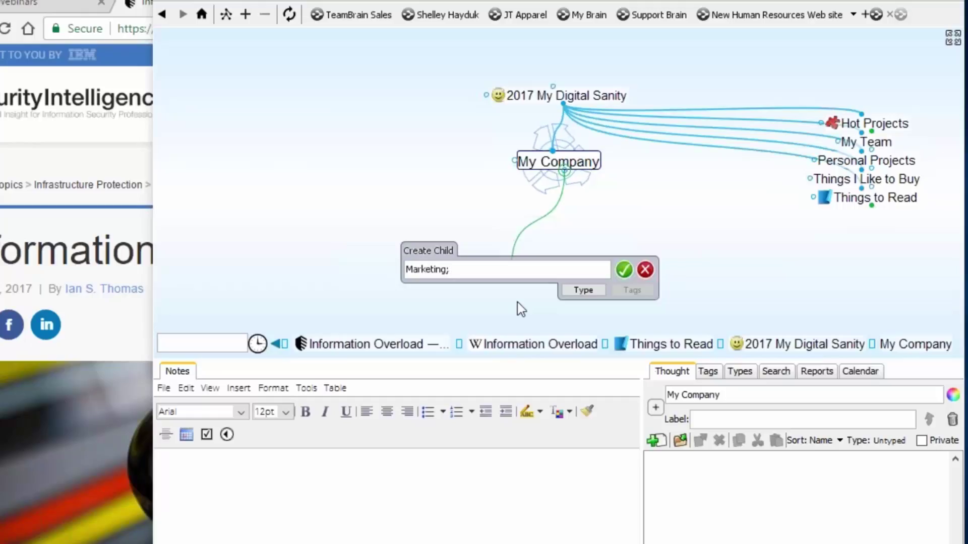
text(IT; Suport)
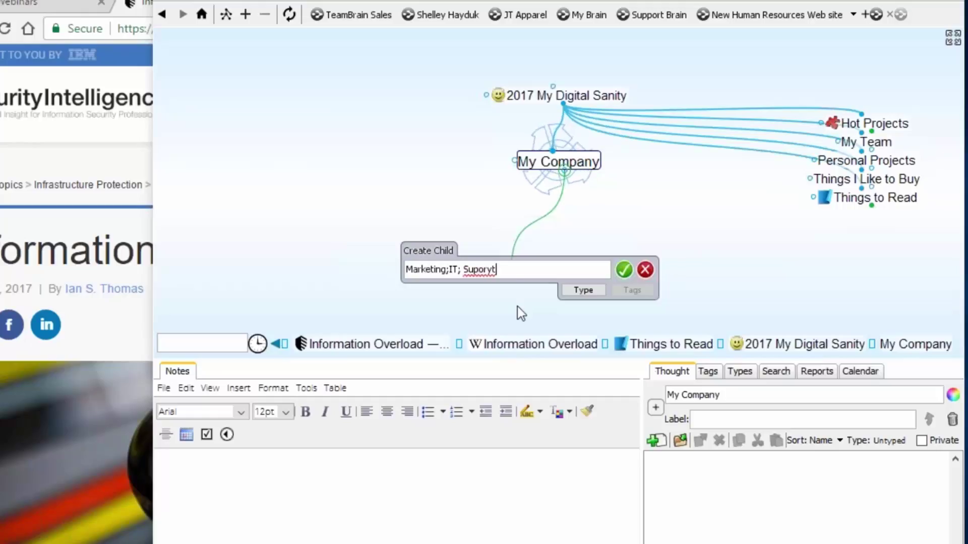
text(; )
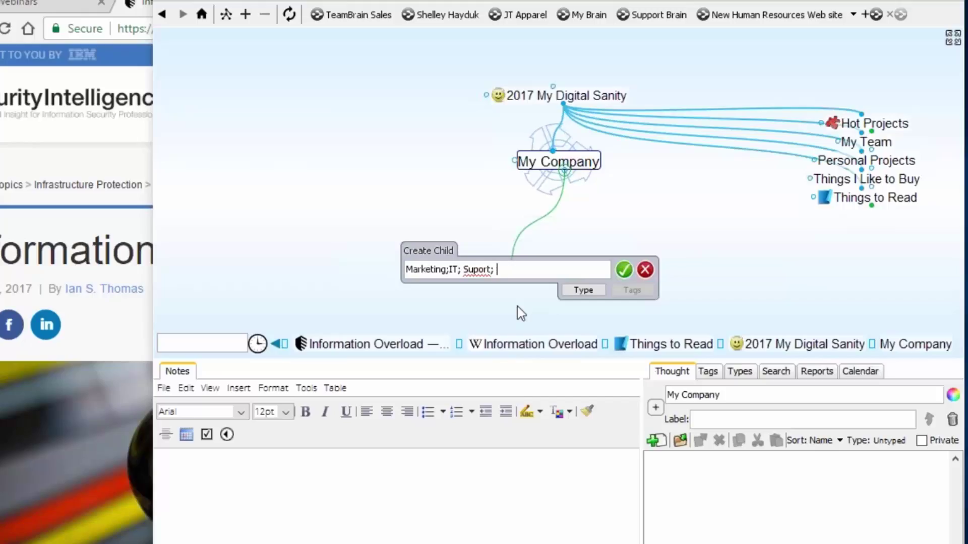
text(Engineerin)
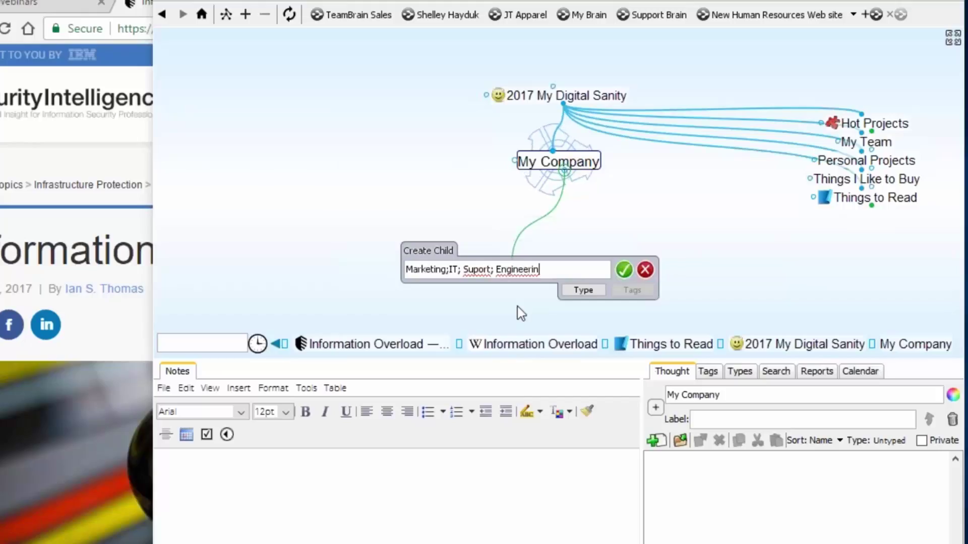
text(g)
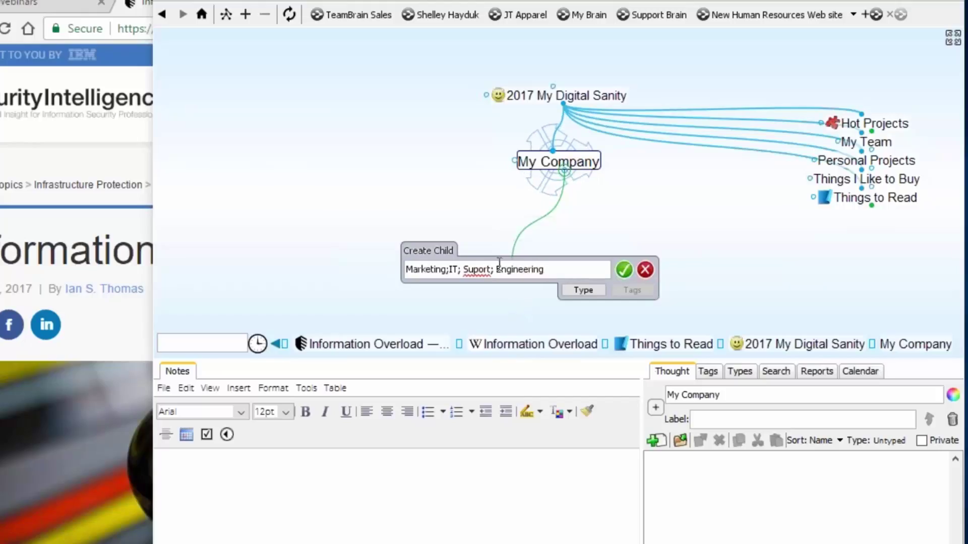
right_click(485, 275)
click(527, 283)
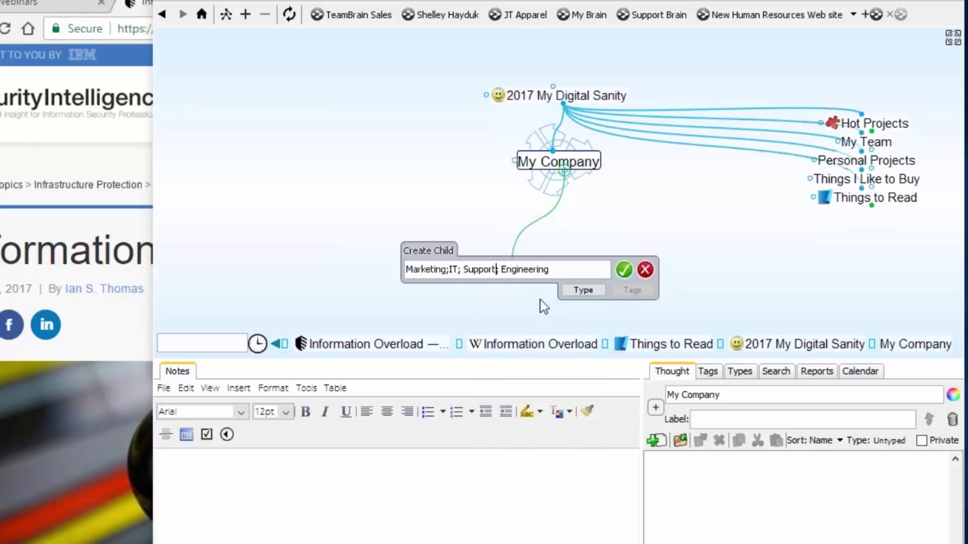
click(624, 269)
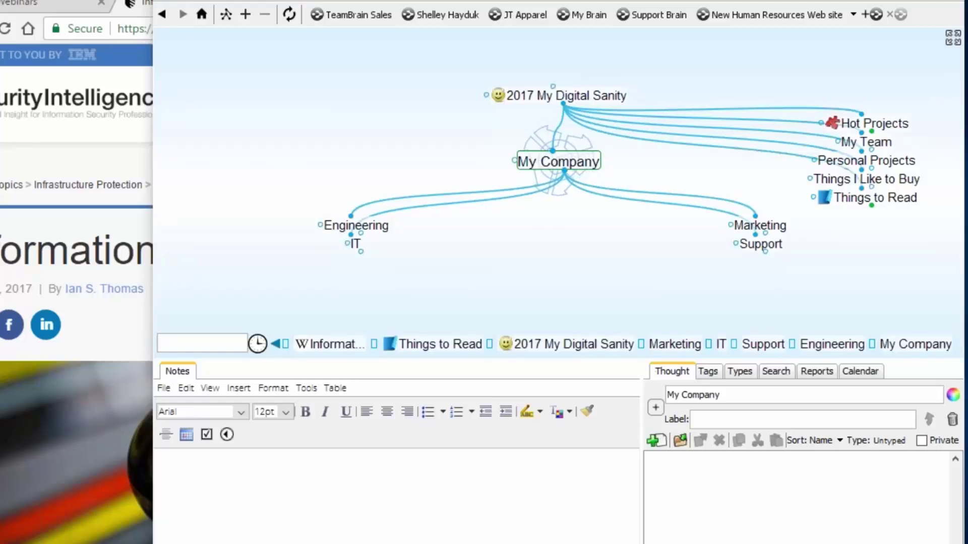
Step: Link the existing IT thought as an additional parent of Information Overload — Now What? and make IT the active thought
click(357, 246)
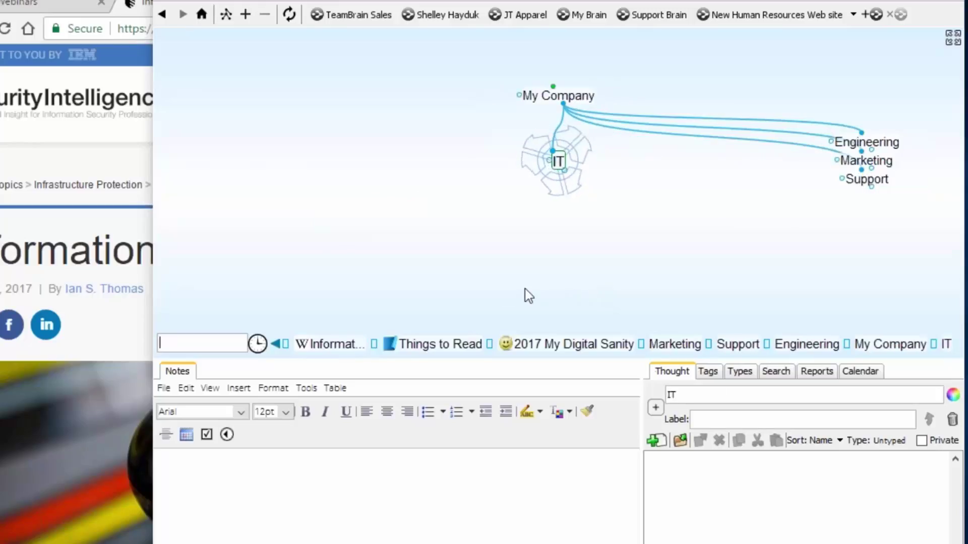
click(324, 344)
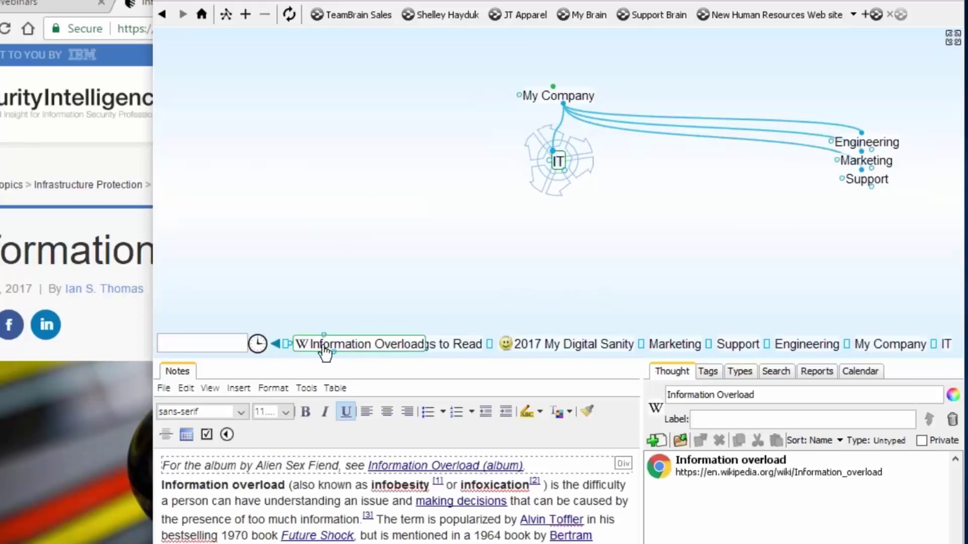
click(364, 245)
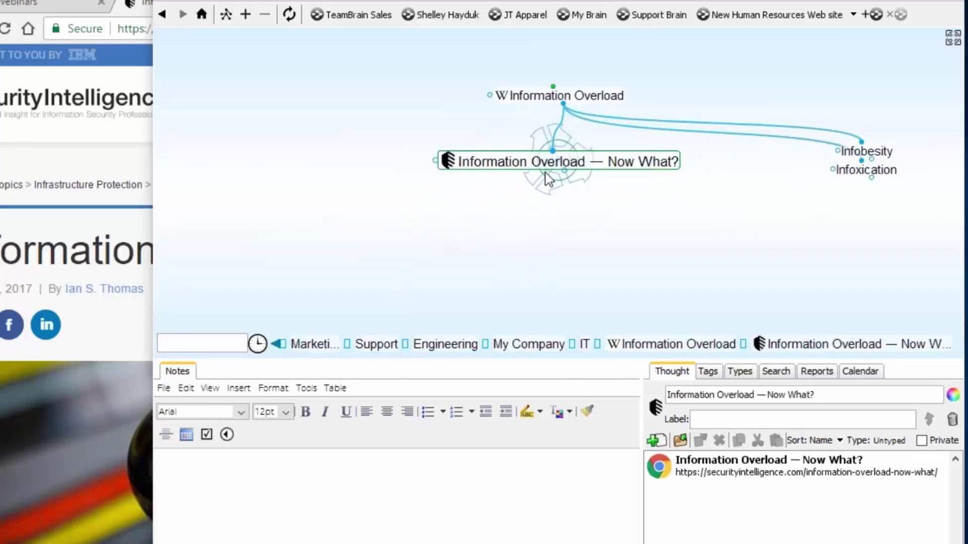
click(553, 150)
text(IT)
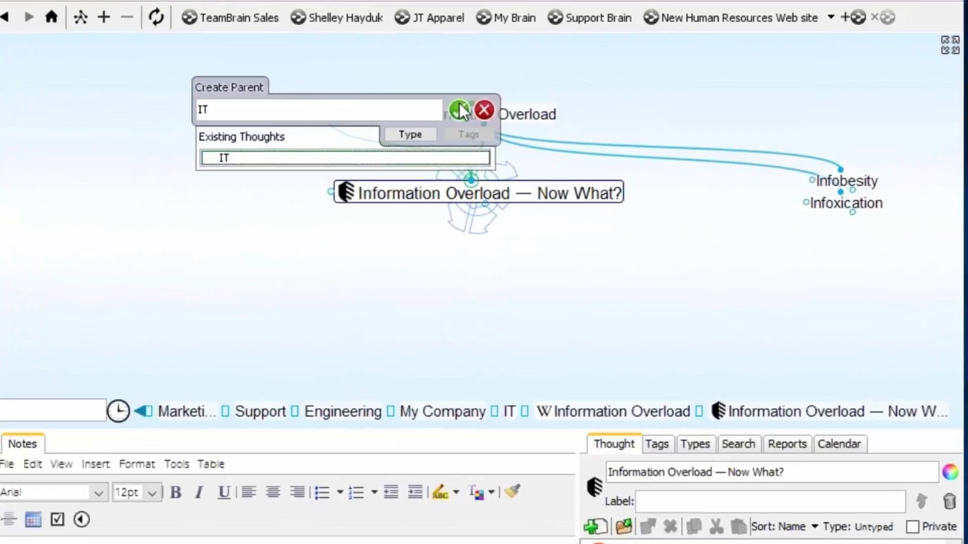
click(459, 104)
click(595, 113)
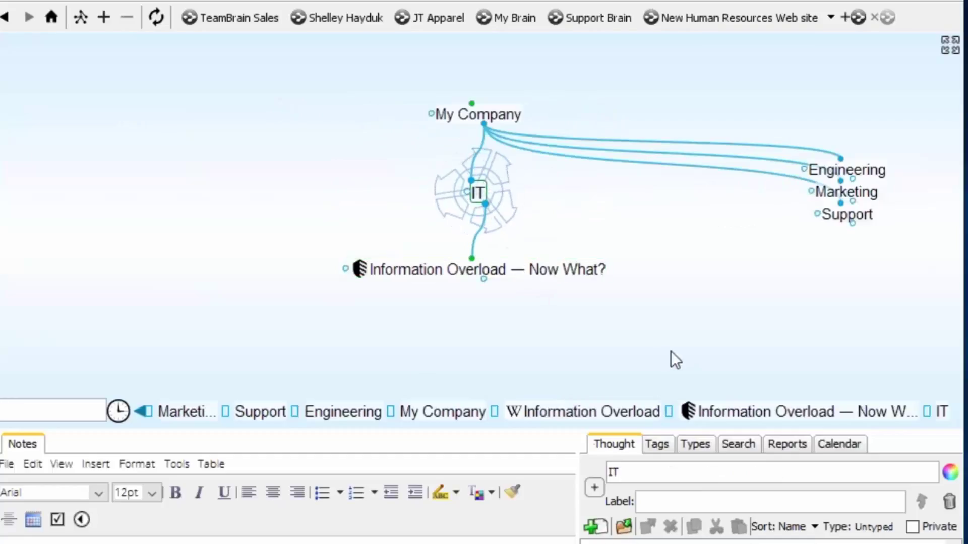
Step: Open Human Resources Portal under Hot Projects, link IT as its second parent and make IT the active thought
click(484, 114)
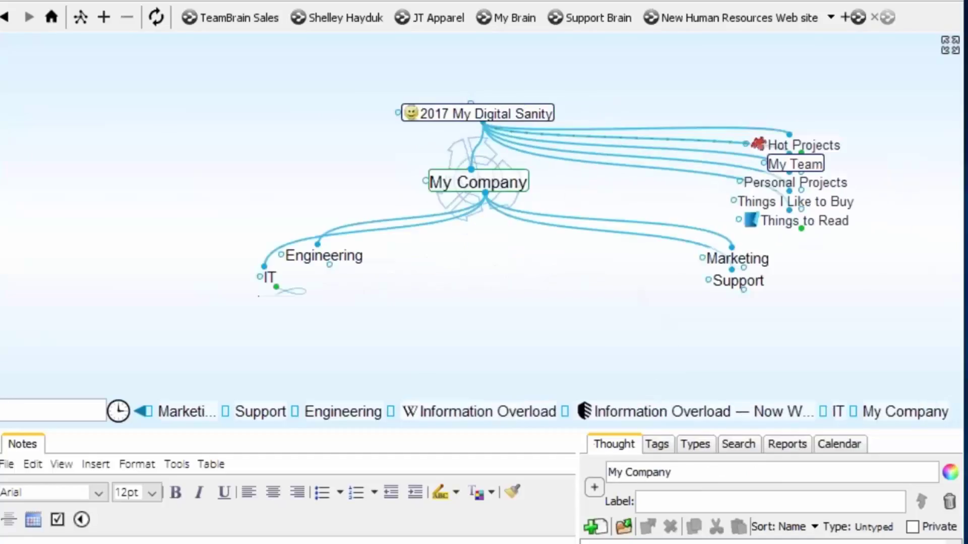
click(843, 189)
click(856, 148)
click(300, 271)
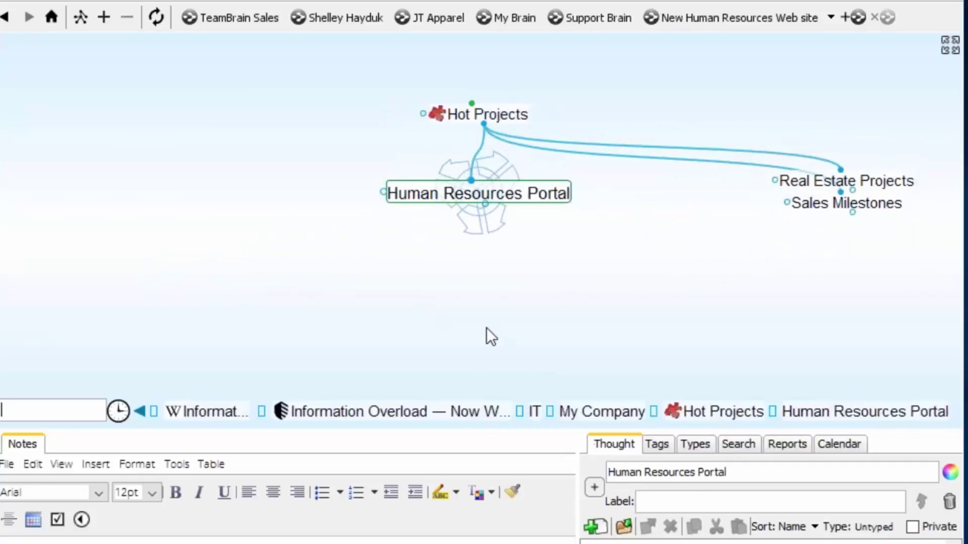
click(470, 175)
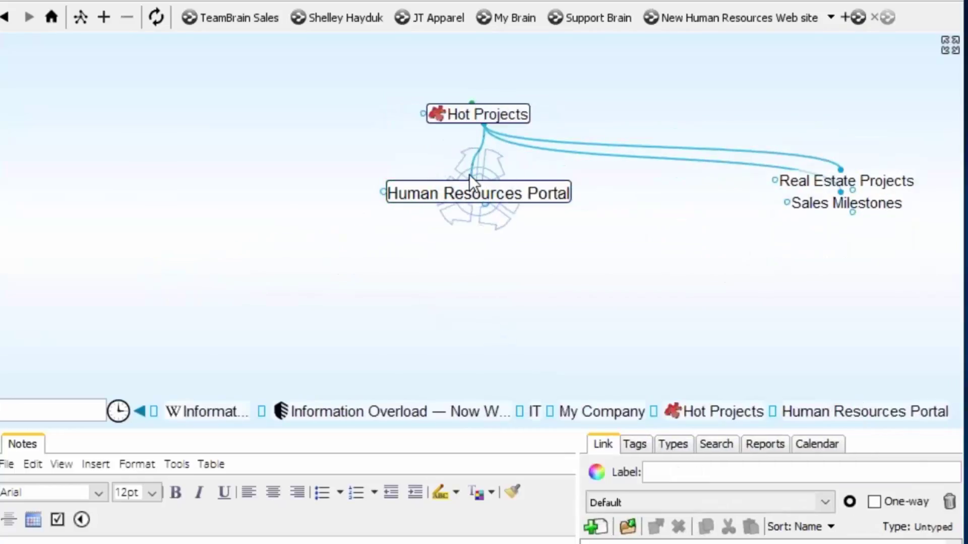
click(476, 219)
drag(472, 217, 398, 176)
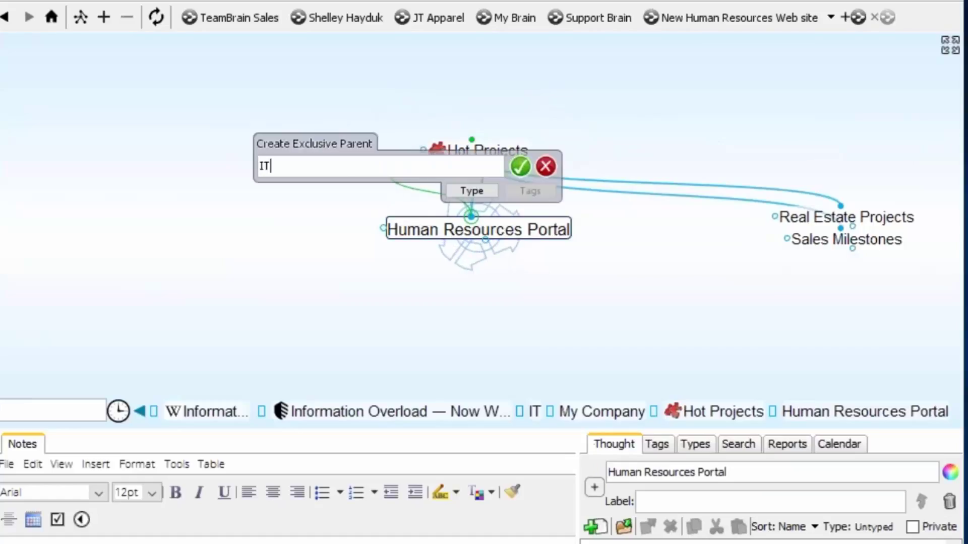
click(338, 214)
click(519, 167)
click(595, 148)
click(599, 154)
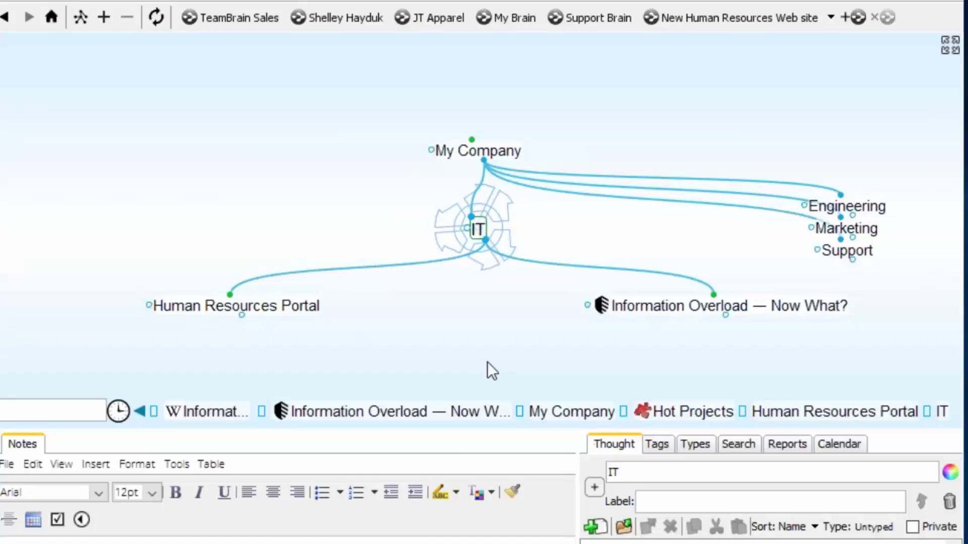
Step: Enlarge the thought map area and add a colleague's first name as a jump thought of Human Resources Portal
drag(467, 430, 467, 477)
click(237, 285)
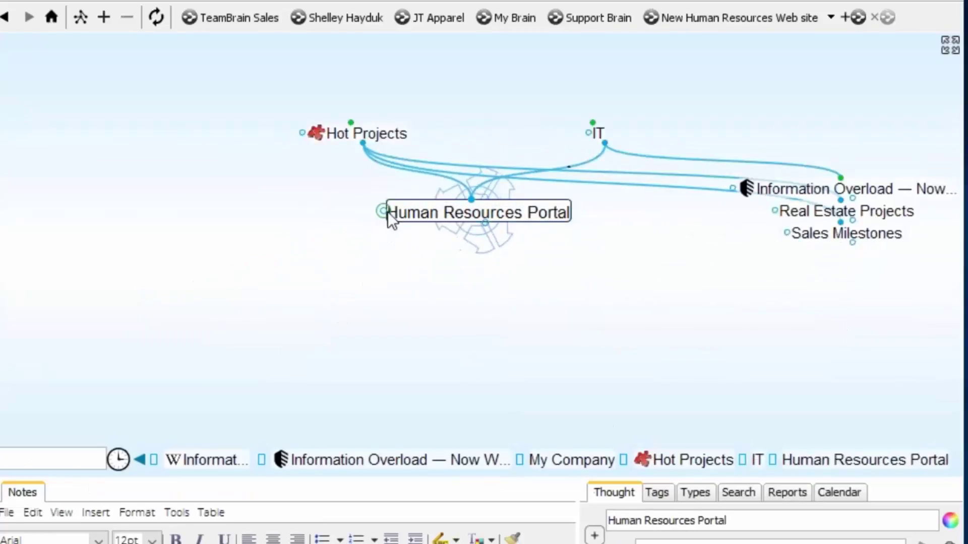
click(380, 211)
text(Matt)
key(Return)
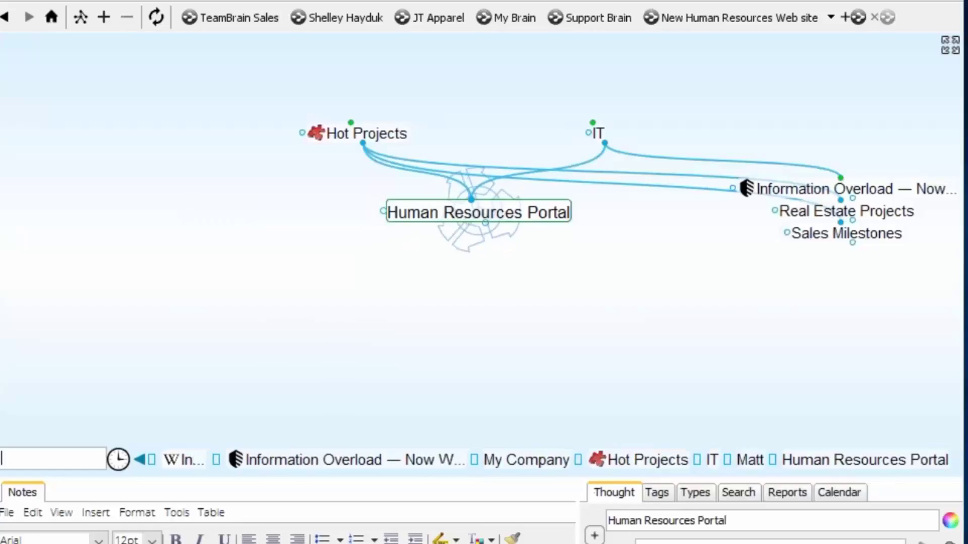
Step: Link the new colleague's thought to the existing My Team thought as its parent and make My Team the active thought
click(120, 214)
click(120, 214)
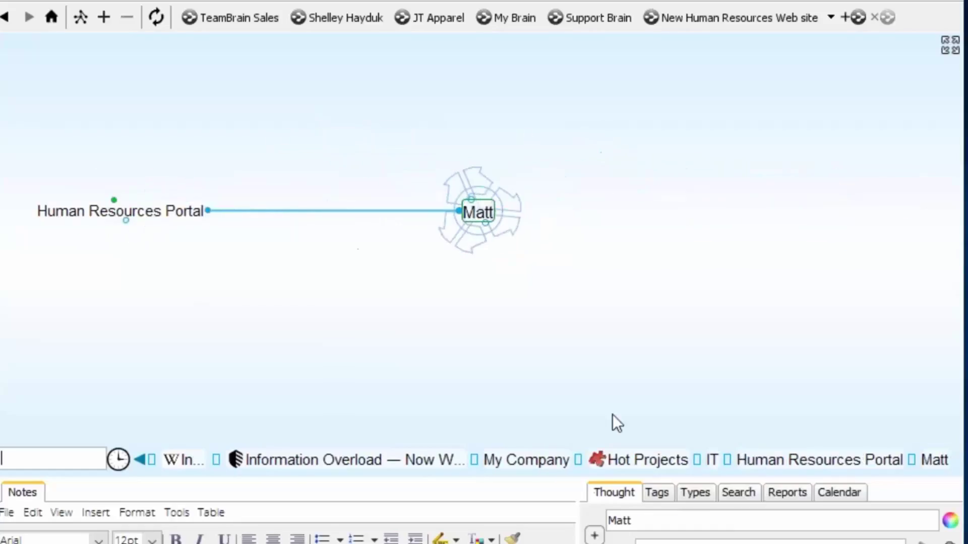
click(472, 195)
text(tea)
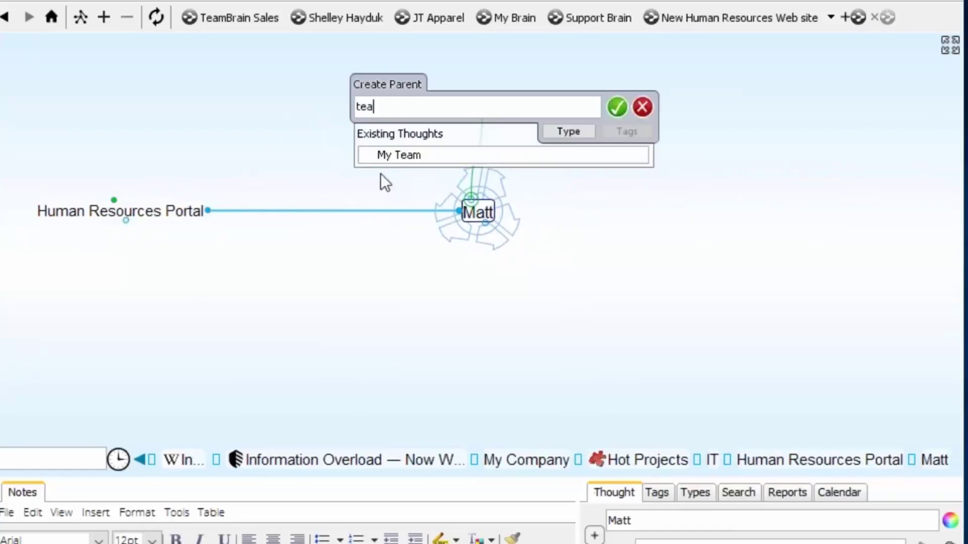
click(401, 156)
click(617, 107)
click(475, 132)
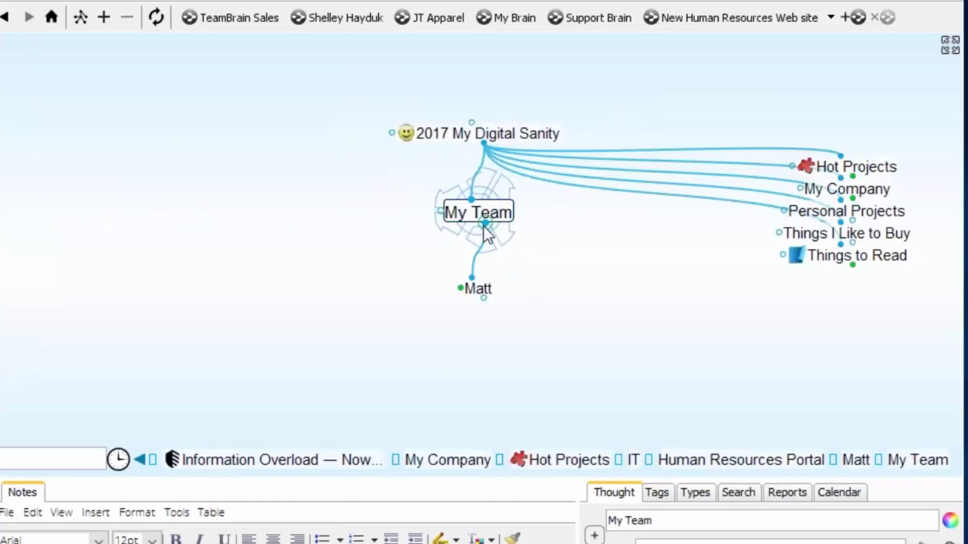
Step: Add the first names of four more team members as child thoughts of My Team in one entry
click(485, 224)
text(Patri)
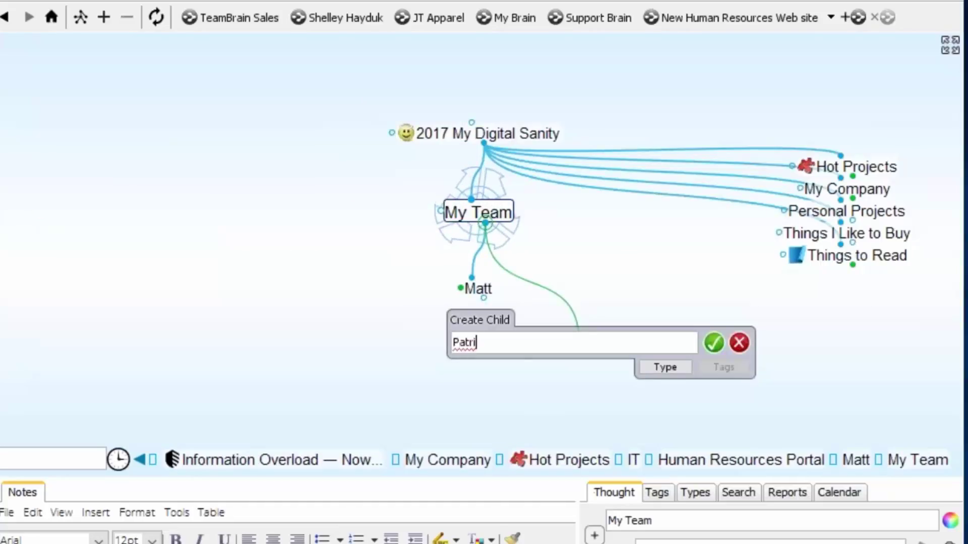
text(ck; Brigitte)
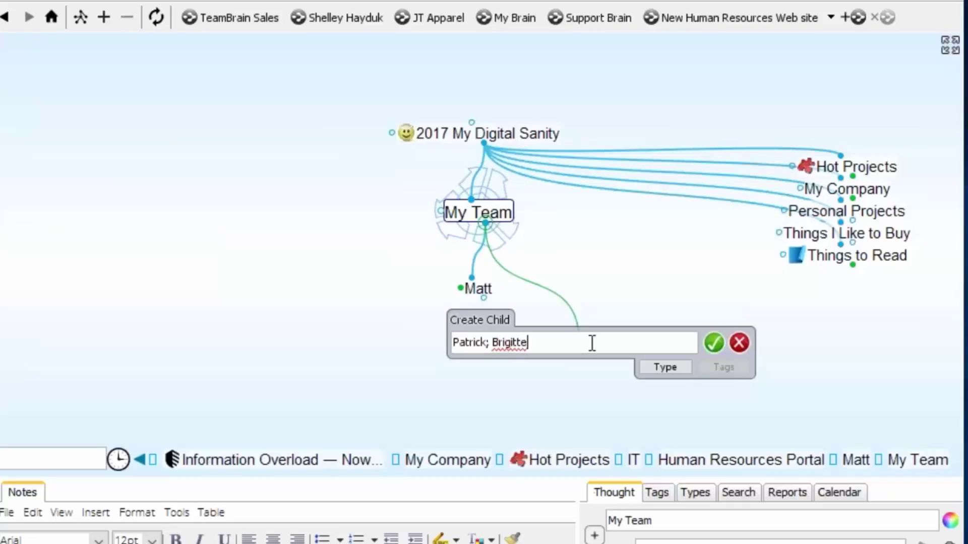
text(Travis; Tracy)
key(Return)
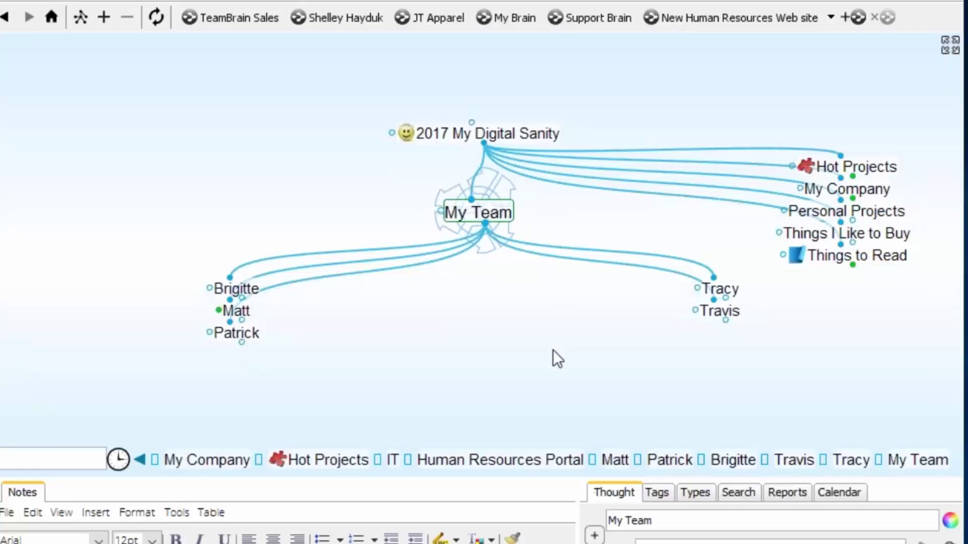
Step: Make the last-listed team member under My Team the active thought and link the existing Engineering thought to it as a jump
click(735, 314)
drag(367, 219, 366, 219)
text(en)
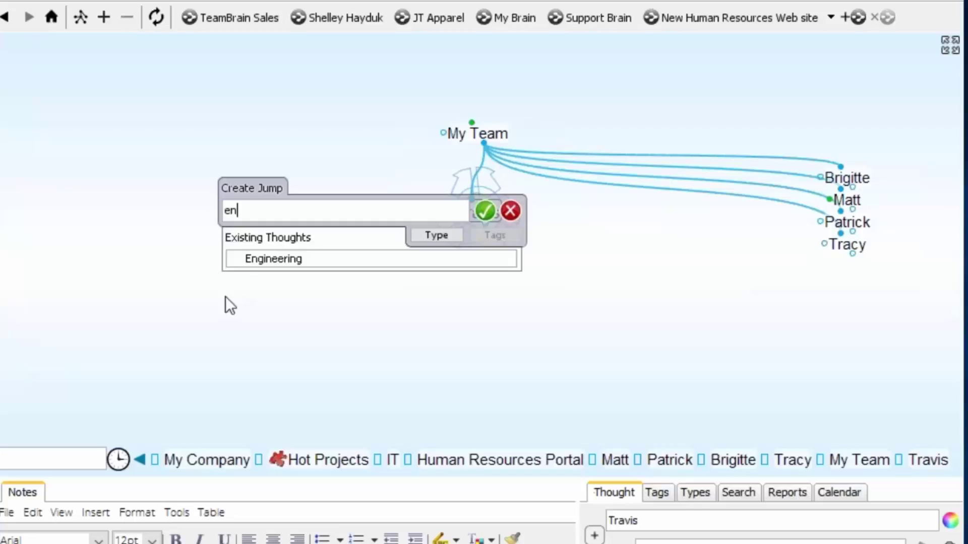
click(275, 259)
click(486, 211)
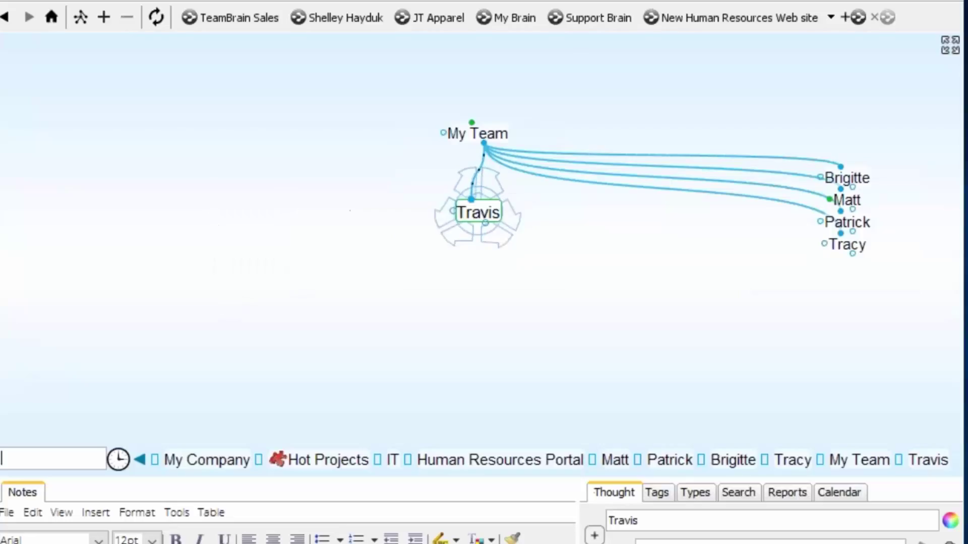
Step: Follow the links through Engineering and My Company to make 2017 My Digital Sanity the active thought
click(132, 212)
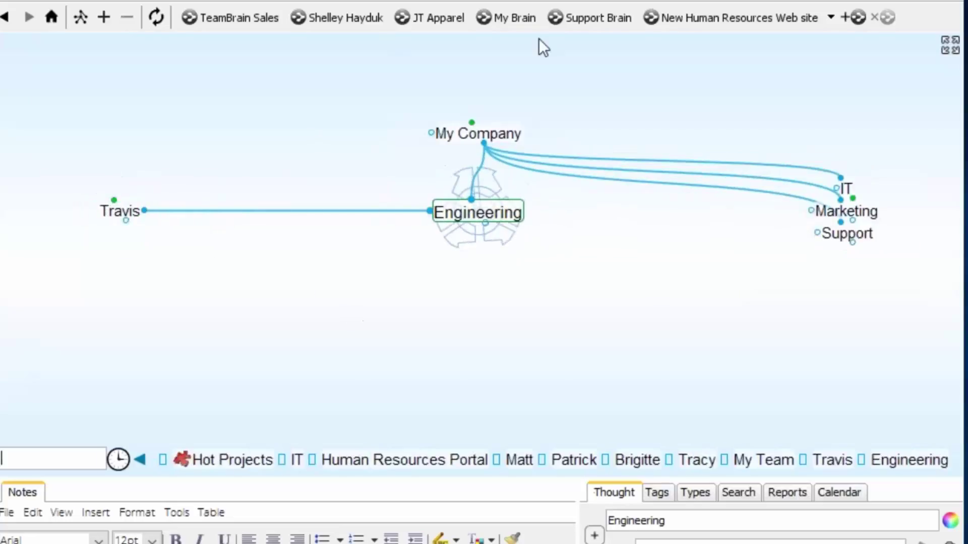
click(492, 142)
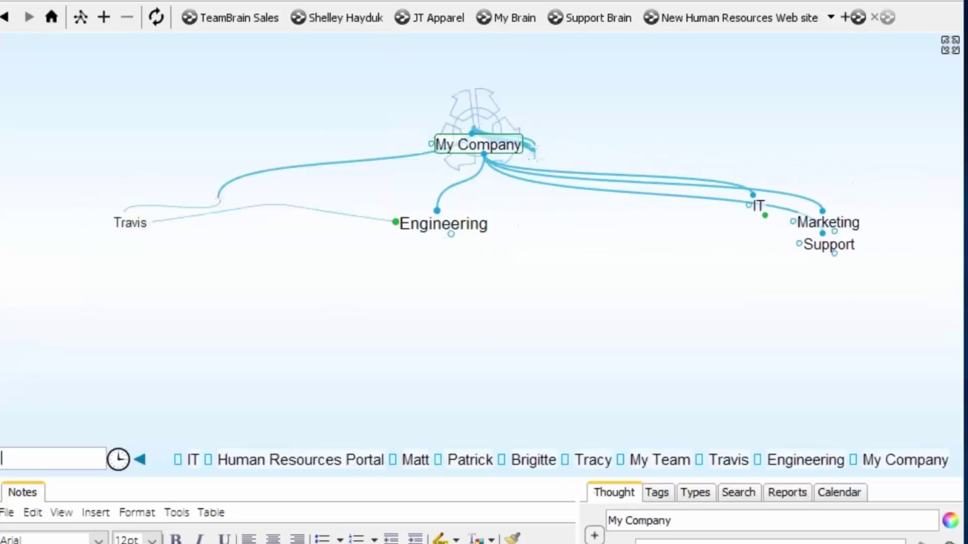
click(484, 134)
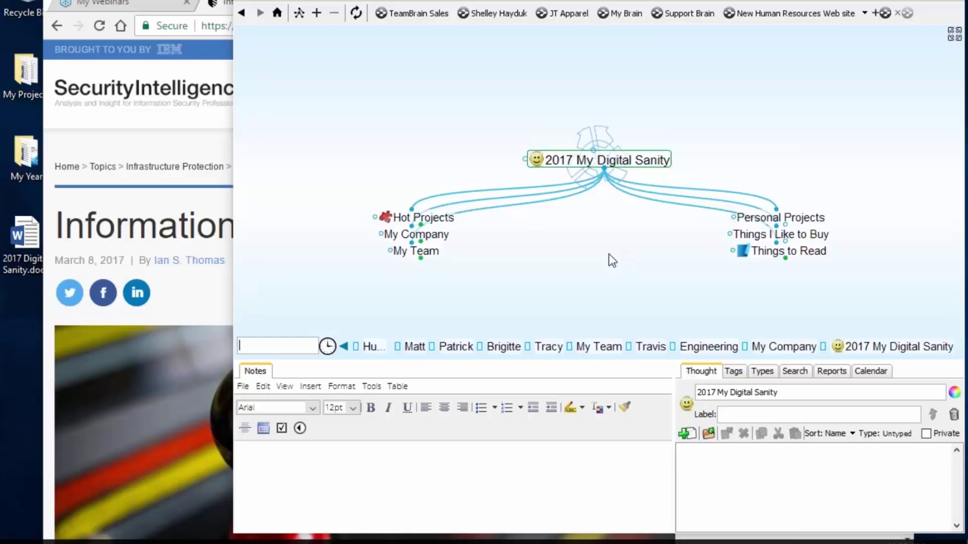
Step: Switch to the browser, return to the news results and open the Patriot Post article The Solution for Information Overload
key(alt+Tab)
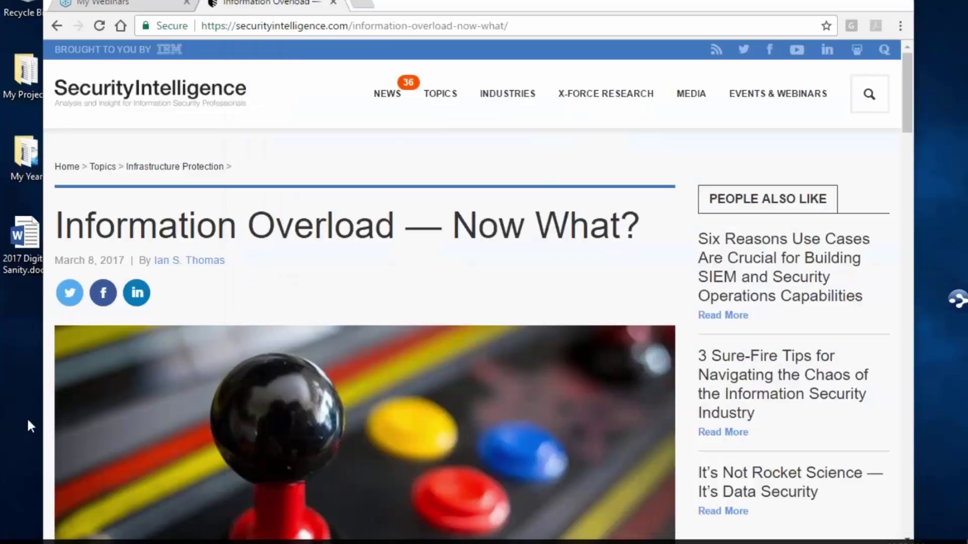
key(super+d)
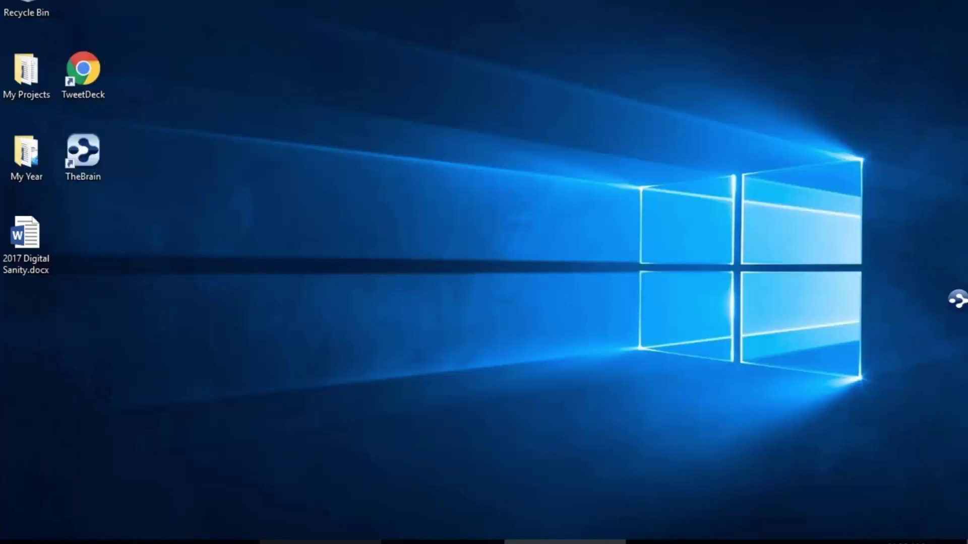
click(321, 542)
click(57, 26)
scroll(562, 272, down, 5)
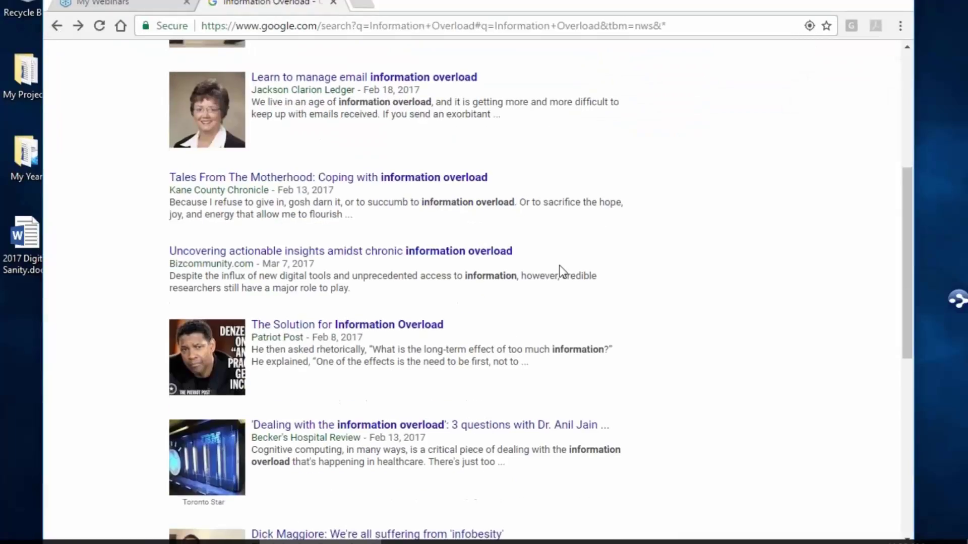
click(379, 326)
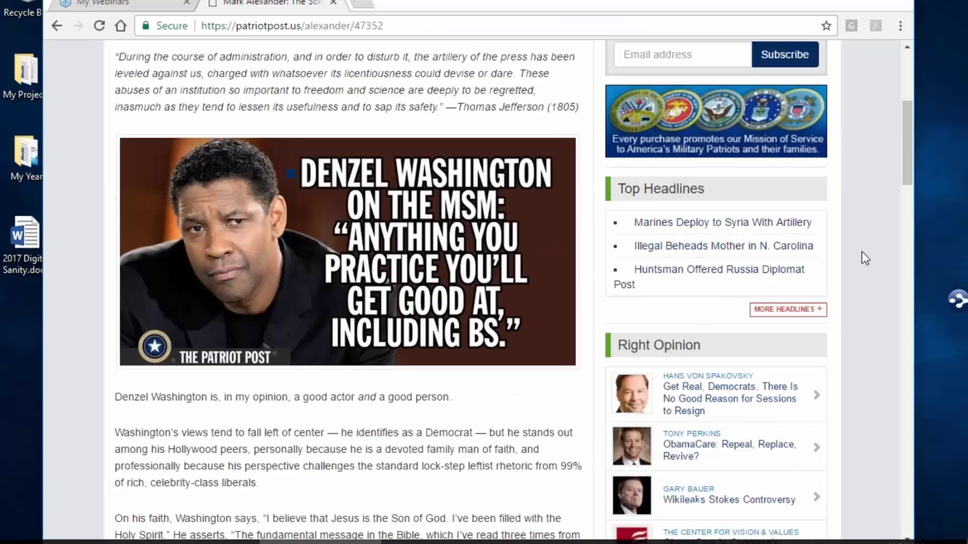
scroll(862, 257, down, 6)
Step: Switch to TheBrain and navigate via Hot Projects, Human Resources Portal and Information Overload — Now What? to the Information Overload thought
click(956, 300)
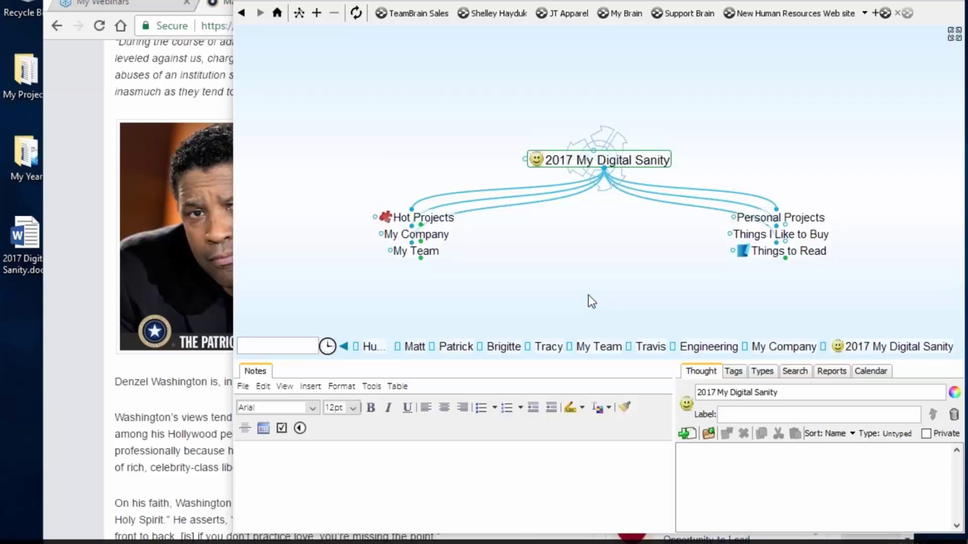
click(422, 217)
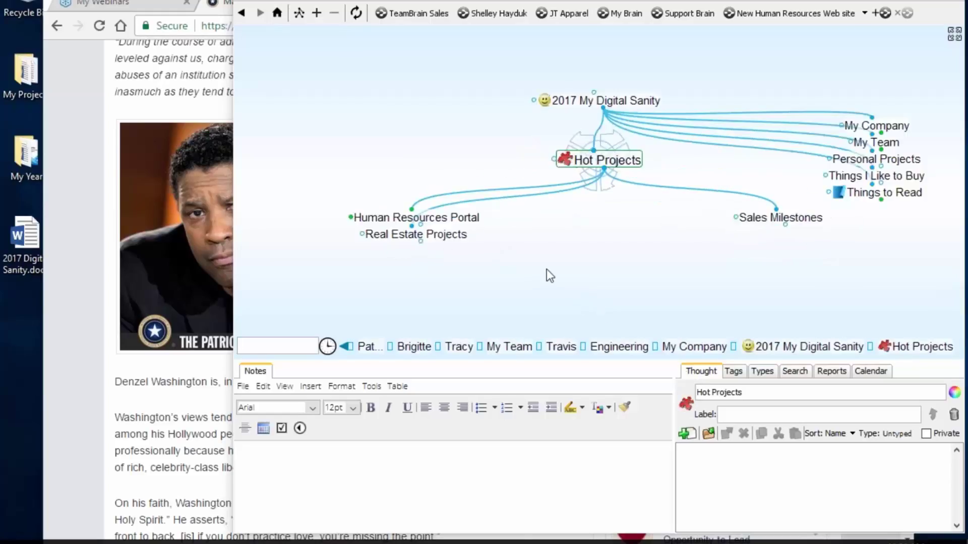
click(467, 221)
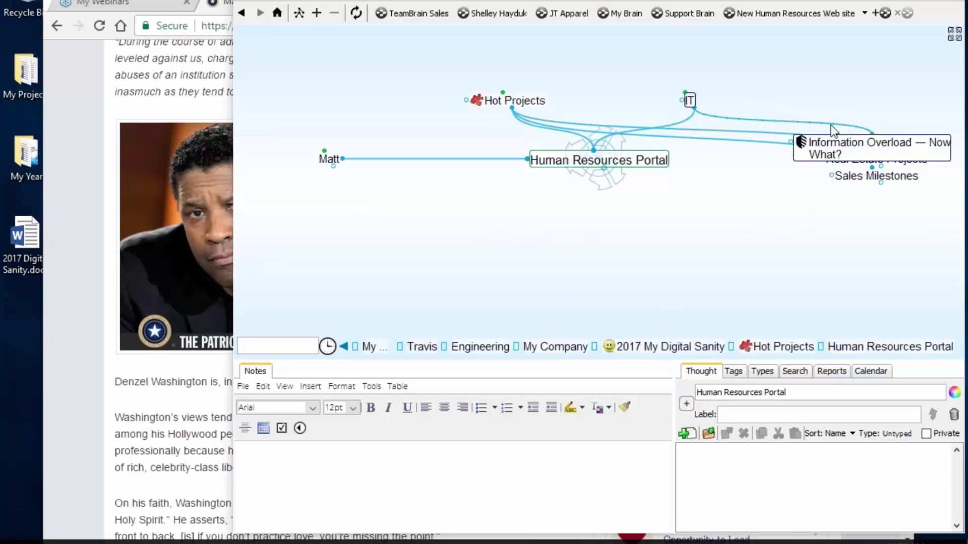
click(857, 143)
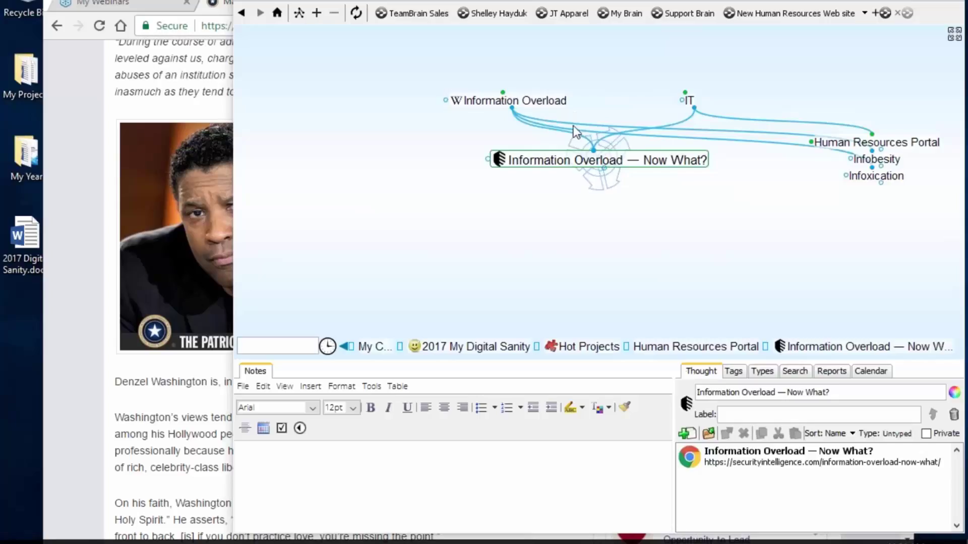
click(517, 101)
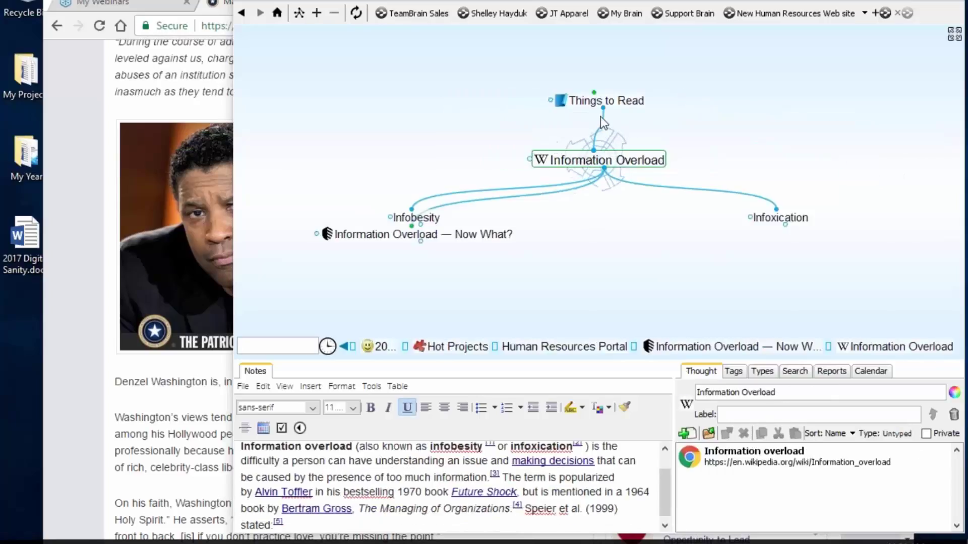
Step: Add the Patriot Post article's web address as a child thought of Information Overload and select the new patriotpost thought
click(70, 269)
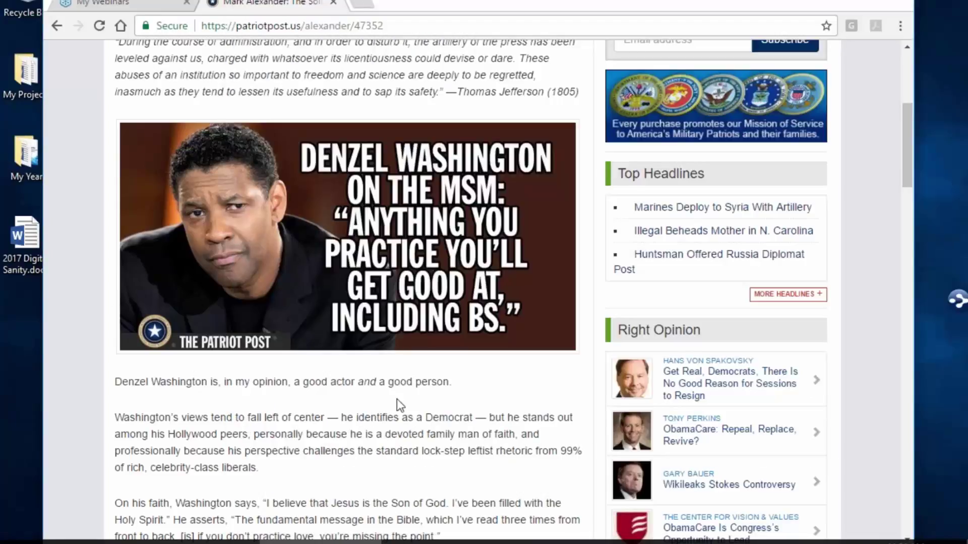
scroll(356, 263, up, 6)
click(957, 306)
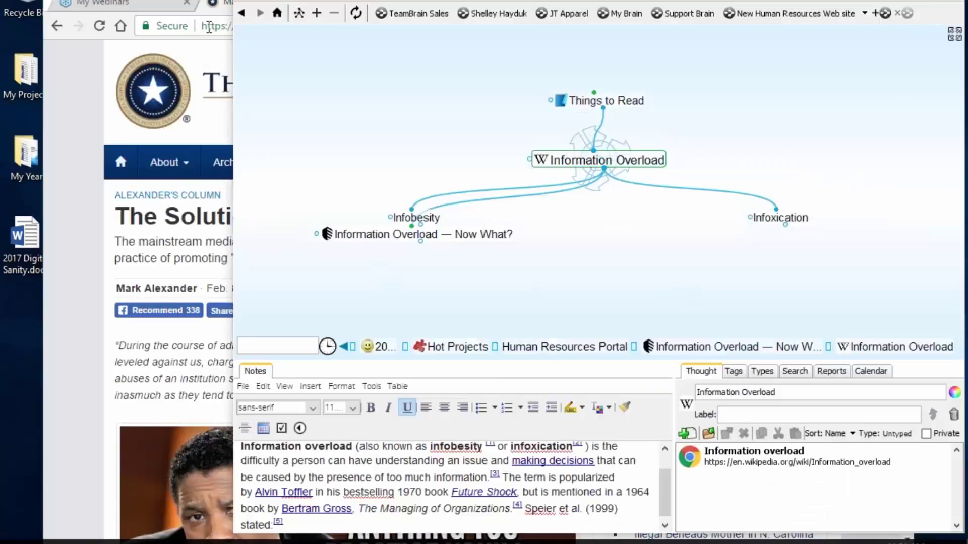
drag(212, 28, 507, 239)
click(507, 237)
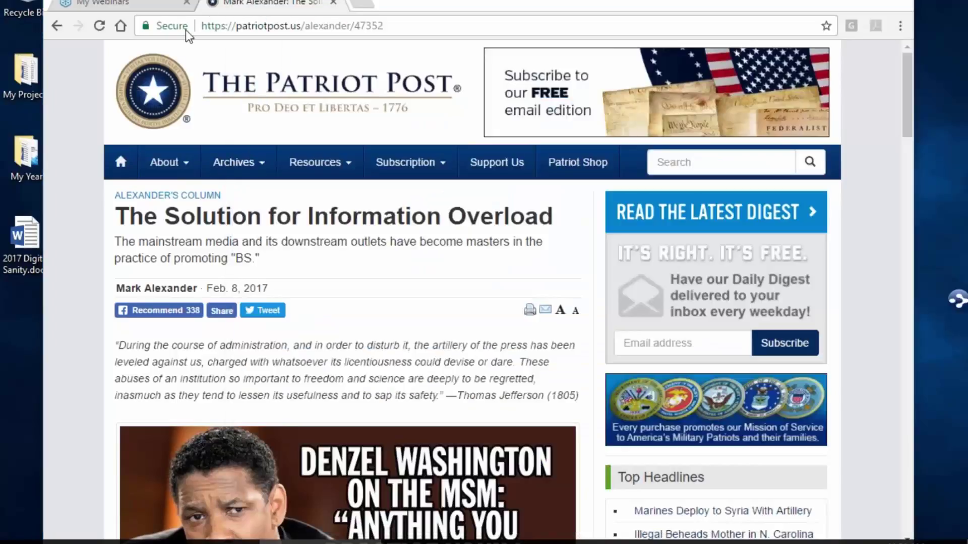
drag(212, 26, 383, 25)
drag(916, 332, 600, 166)
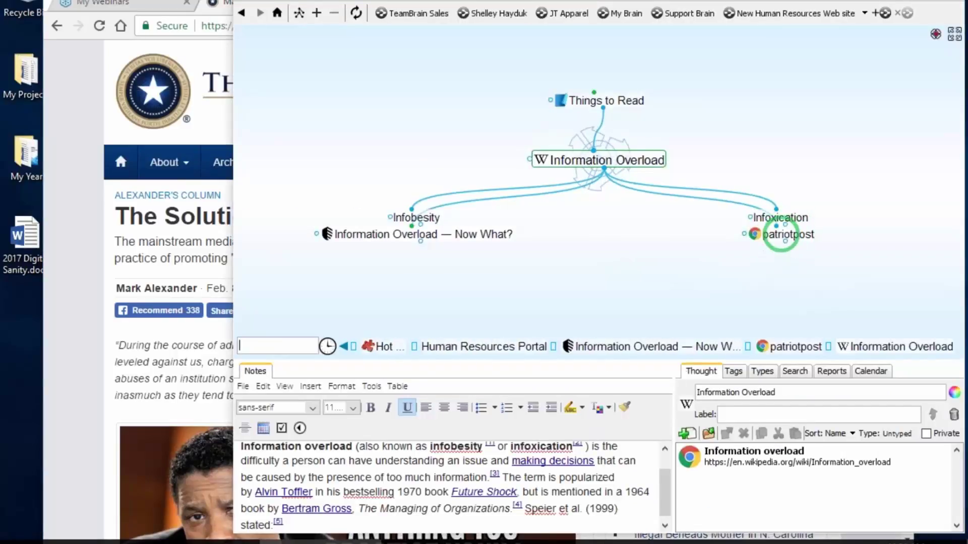
click(792, 236)
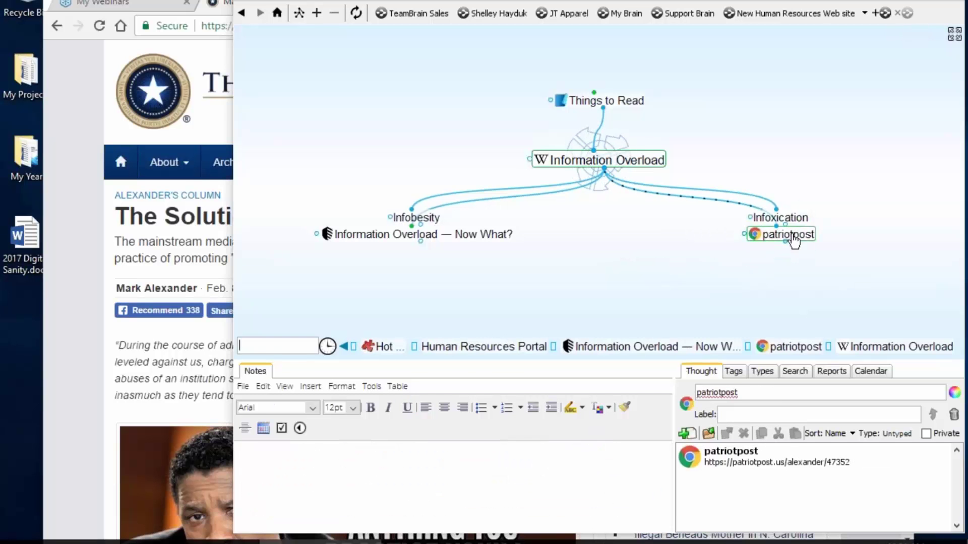
Step: Return to the Information Overload news results in the browser and look through further articles
click(46, 338)
click(77, 26)
scroll(542, 383, down, 7)
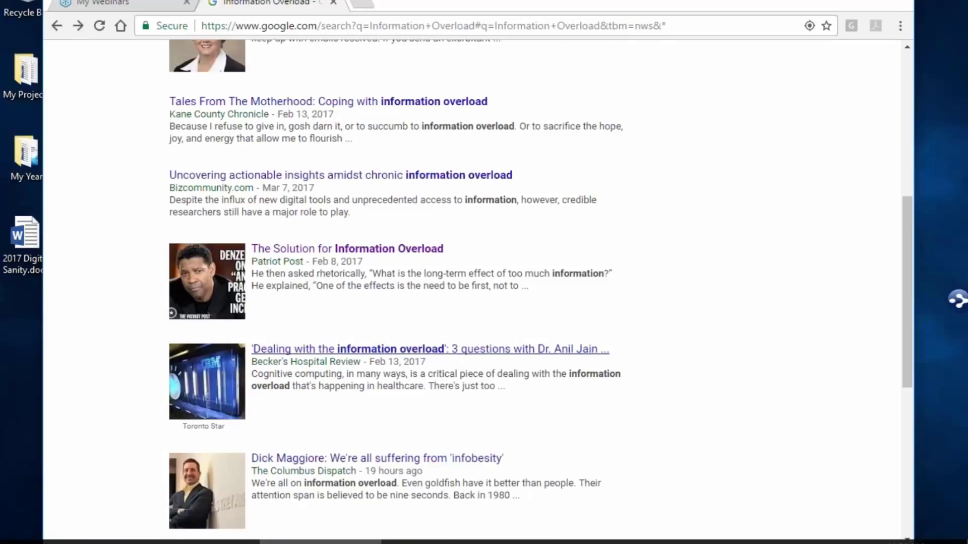
click(954, 300)
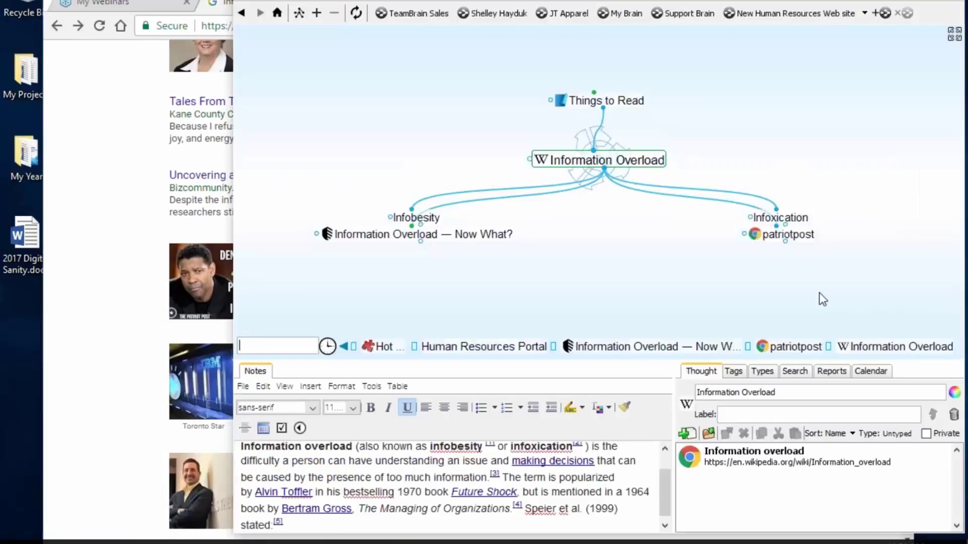
click(32, 371)
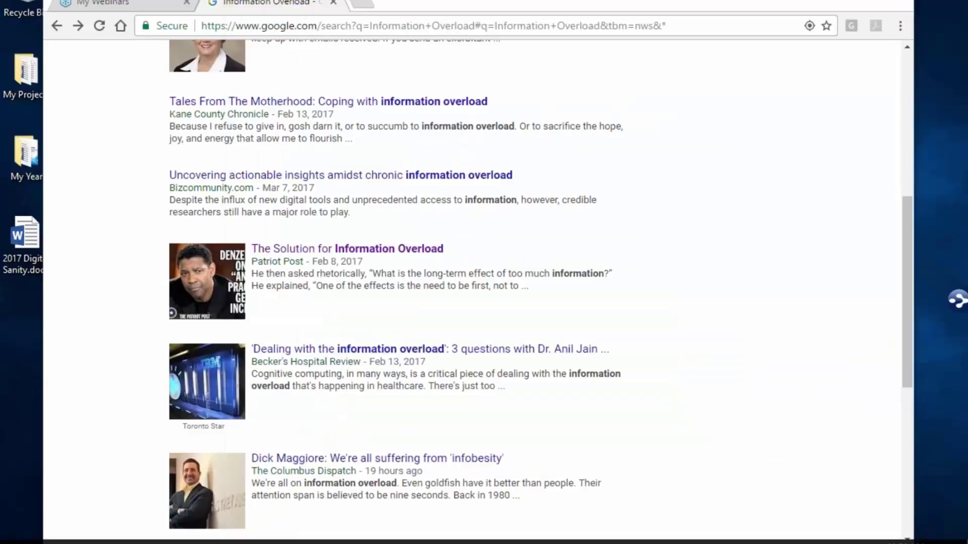
Step: Add the desktop file 2017 Digital Sanity.docx as a child thought of Information Overload and make it the active thought
key(super+d)
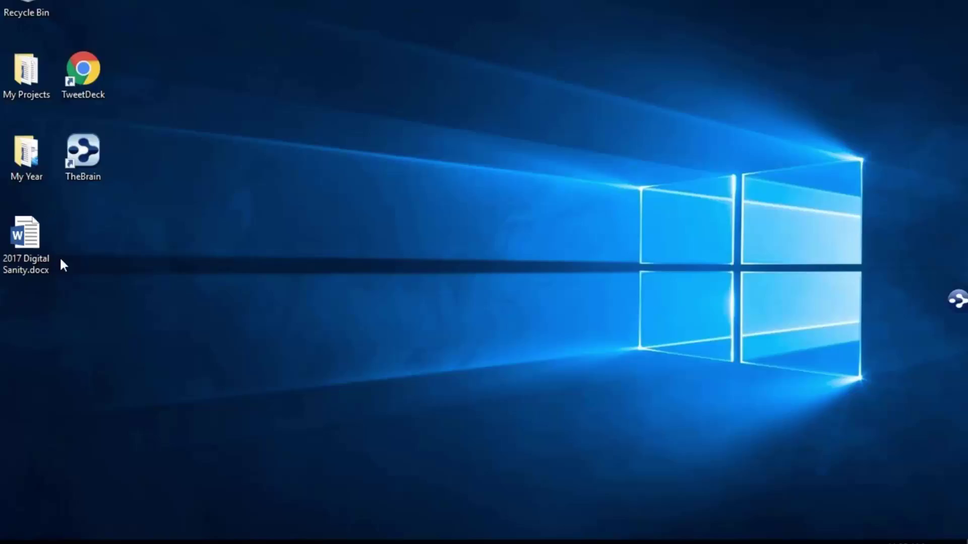
drag(32, 244, 631, 226)
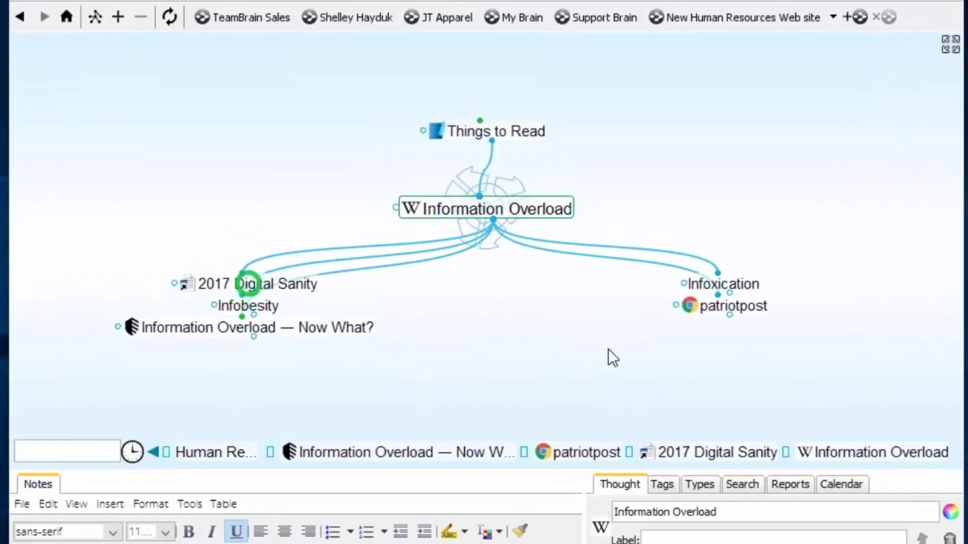
click(429, 223)
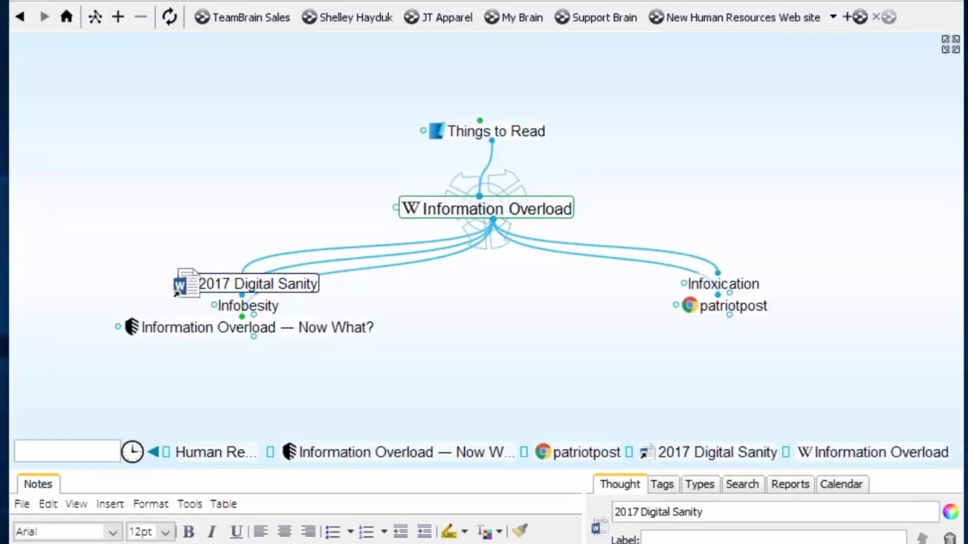
click(242, 283)
Step: Copy the 2017 Digital Sanity.docx attachment into the Brain and make Information Overload the active thought again
drag(468, 471, 473, 398)
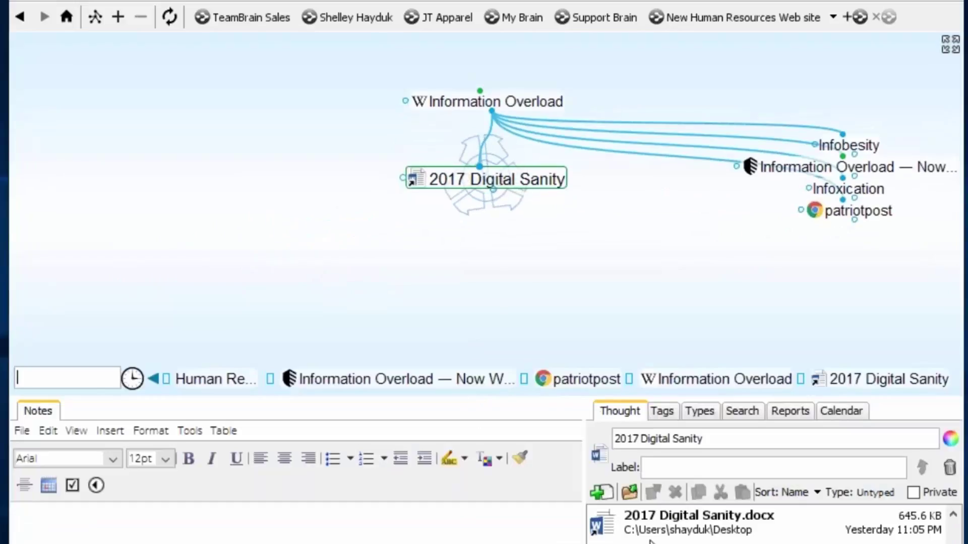
right_click(610, 532)
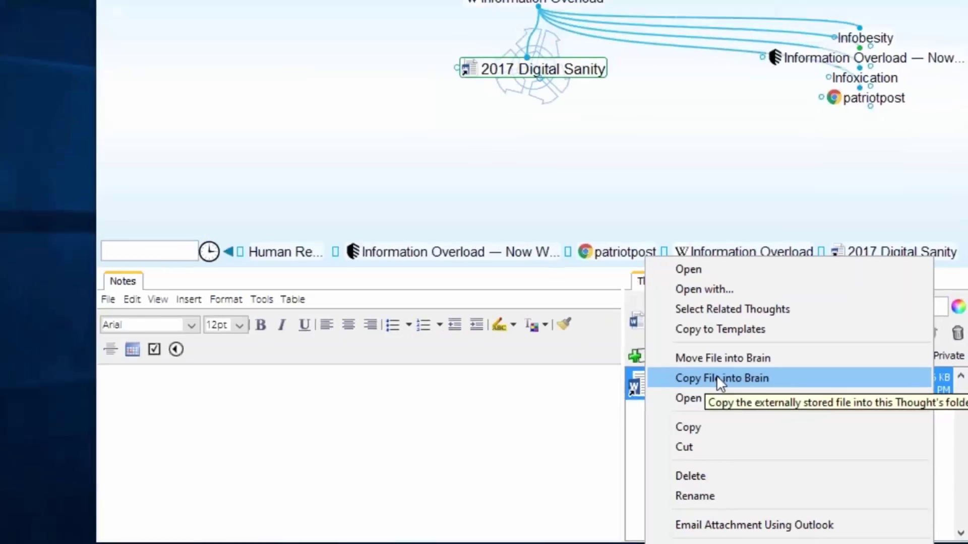
click(625, 313)
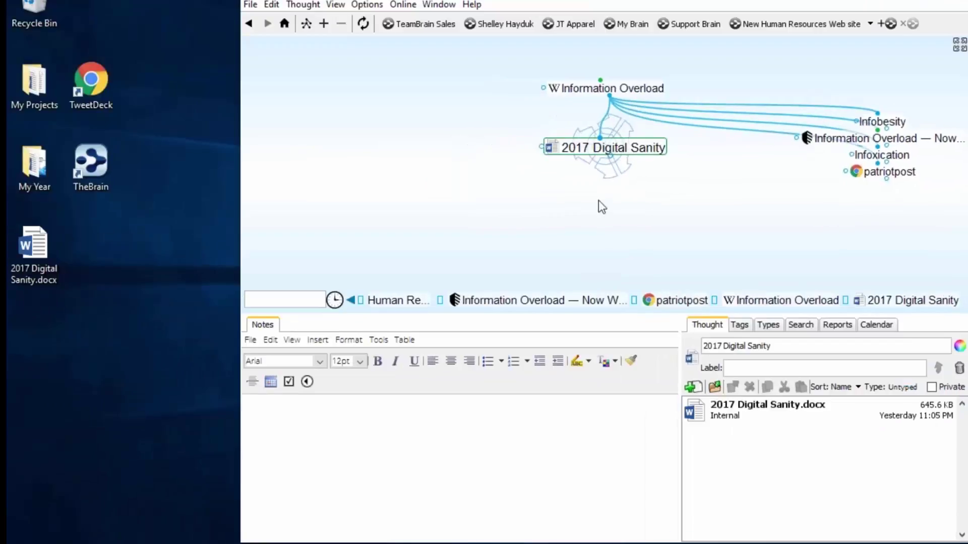
click(611, 88)
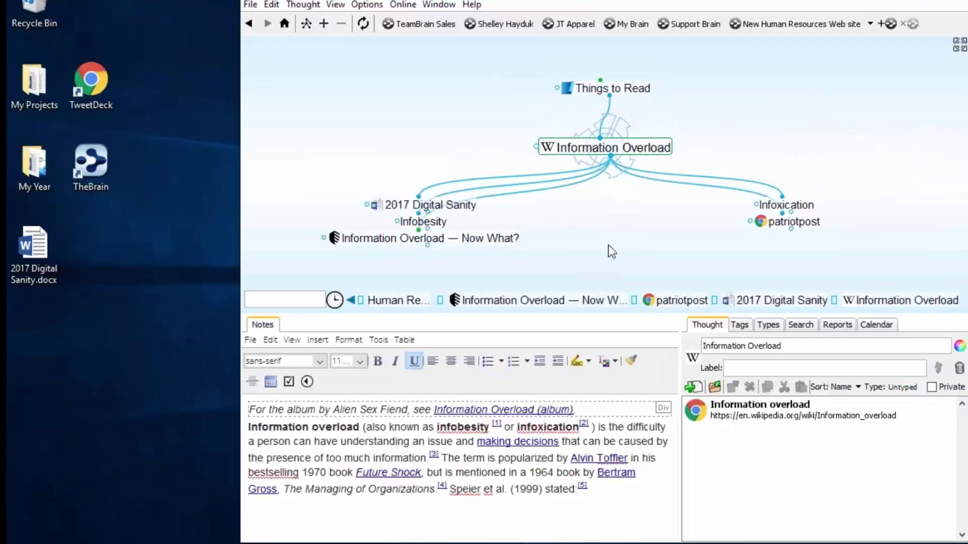
Step: Open the Customer Data folder inside My Projects > Market research from the desktop and position its window beside TheBrain
double_click(41, 89)
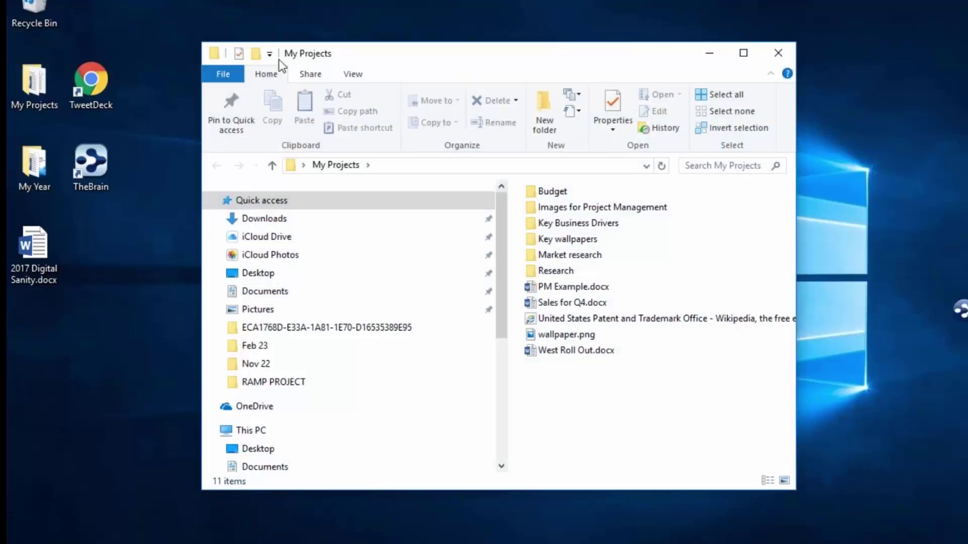
drag(364, 57, 151, 43)
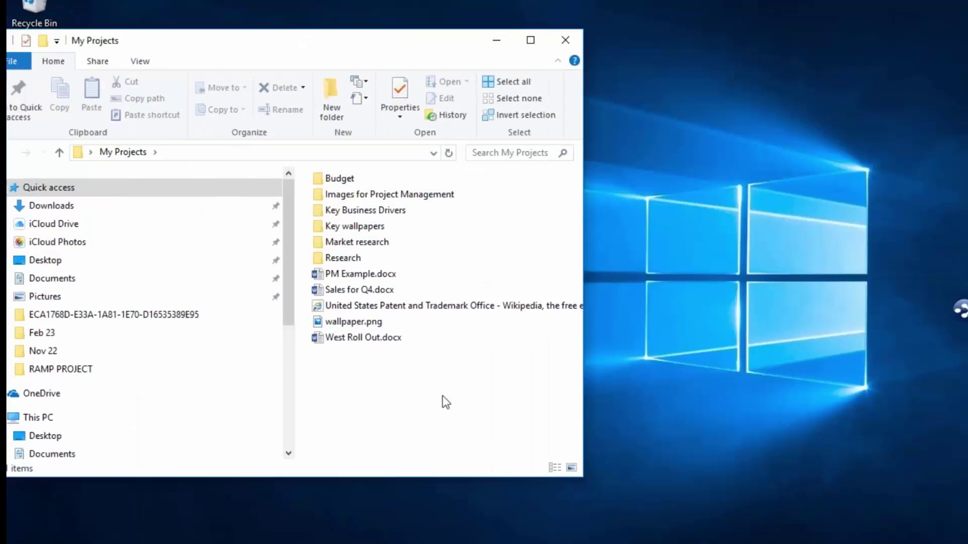
double_click(363, 249)
double_click(363, 199)
double_click(355, 247)
drag(225, 49, 276, 47)
click(55, 149)
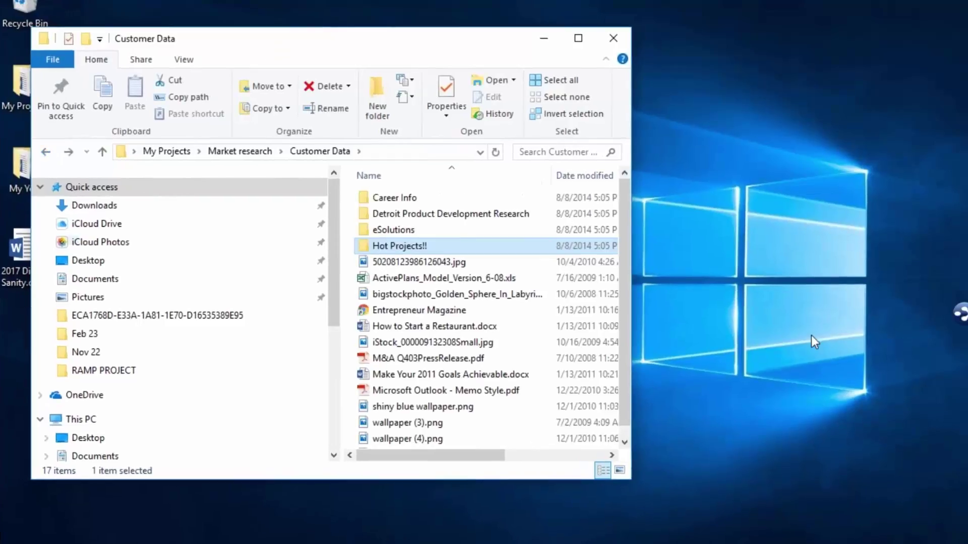
Step: Switch to TheBrain, search the thoughts for "pr" and make Hot Projects the active thought
click(961, 314)
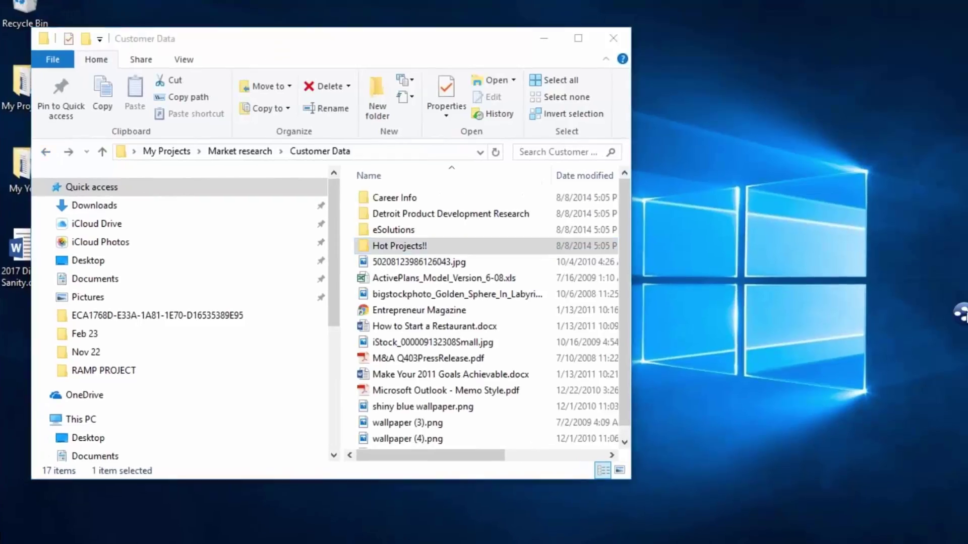
click(657, 241)
text(pr)
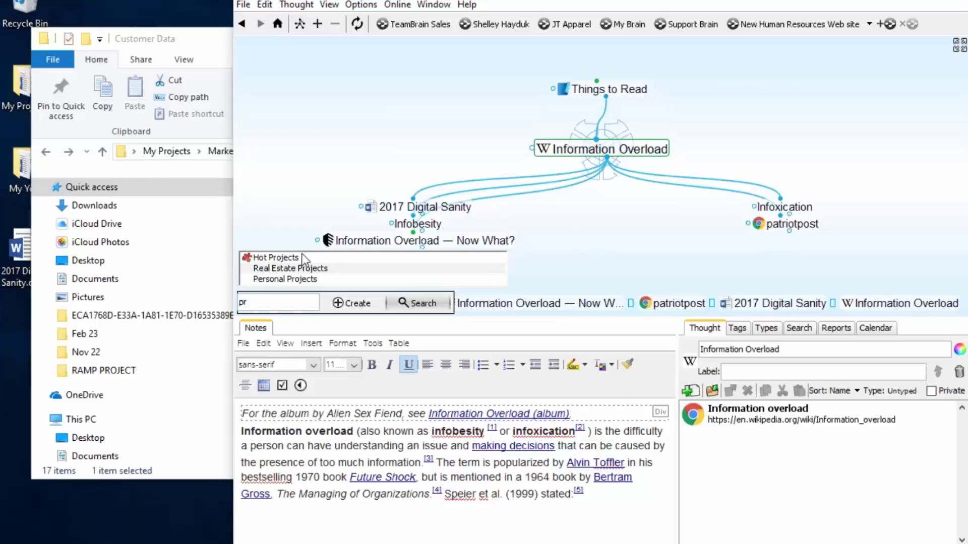
click(300, 259)
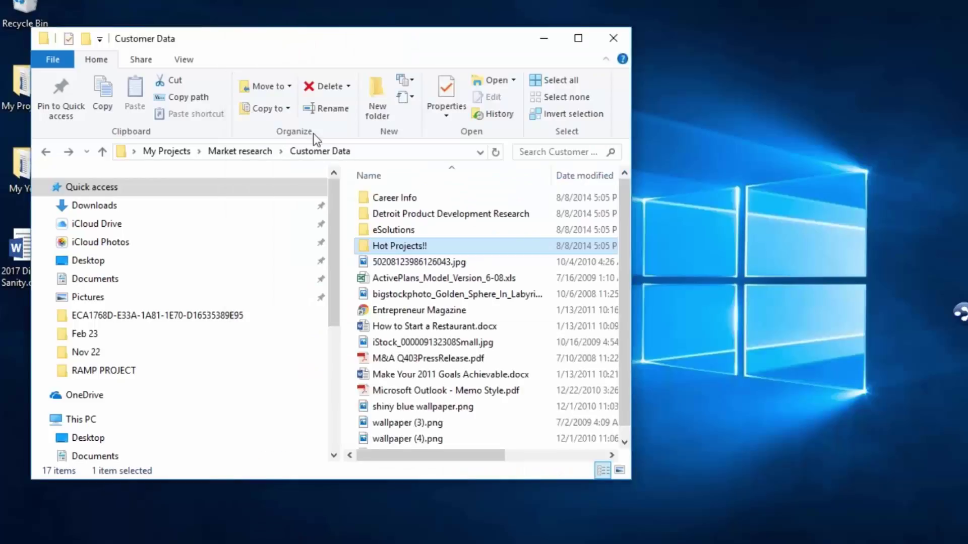
Step: Attach the Hot Projects!! folder from Customer Data to the Hot Projects thought and turn that attachment into a child thought
drag(378, 244, 595, 144)
mouse_move(568, 149)
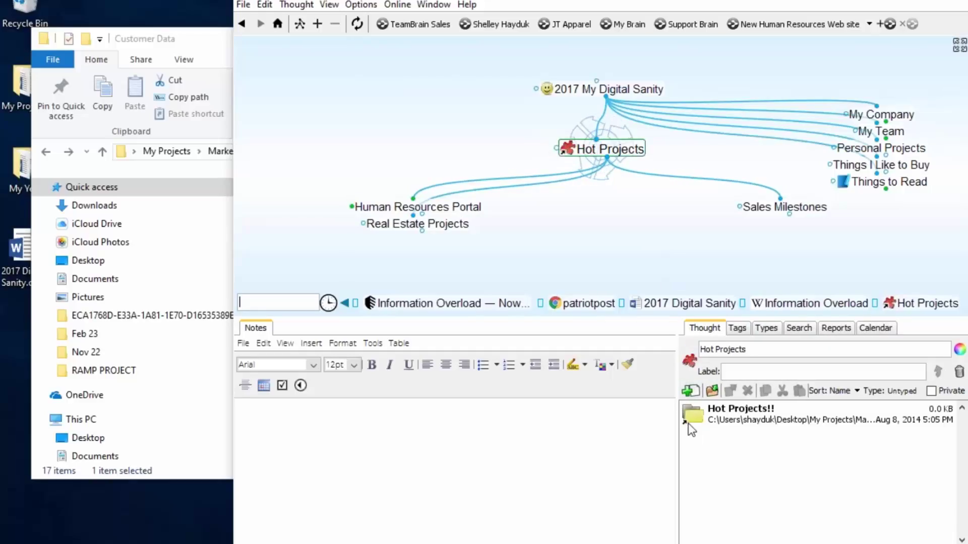
drag(692, 418, 421, 216)
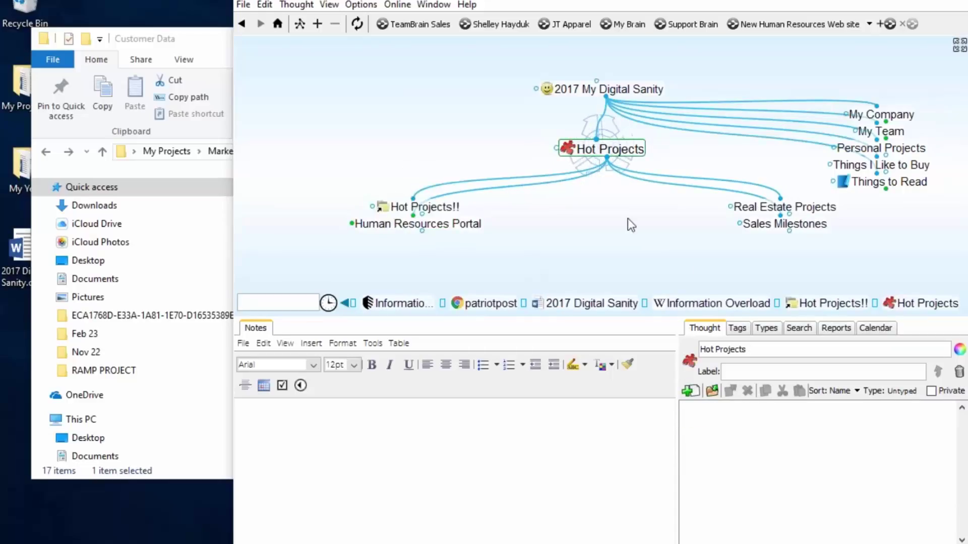
Step: Make Hot Projects!! the active thought and link it to the existing Sales Milestones thought as a second parent
click(452, 216)
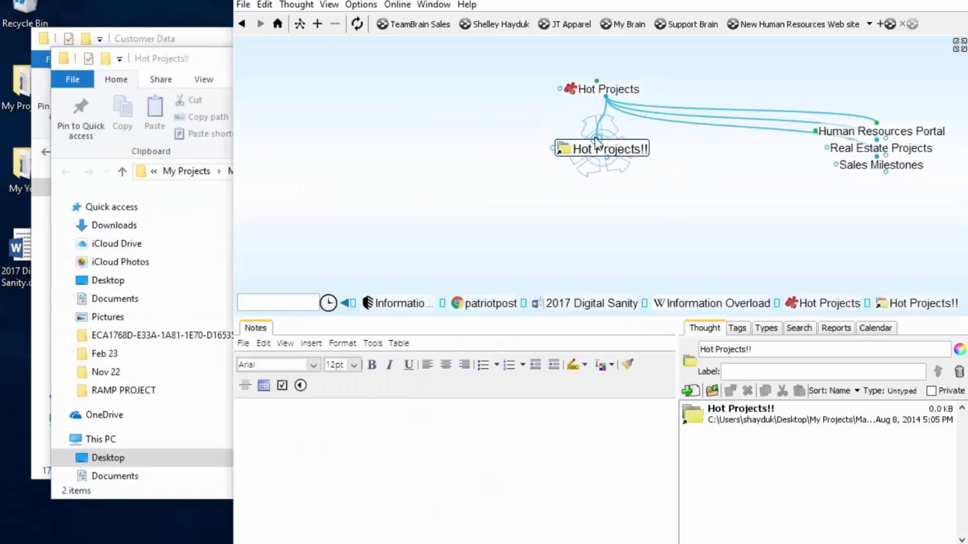
click(592, 135)
text(sale)
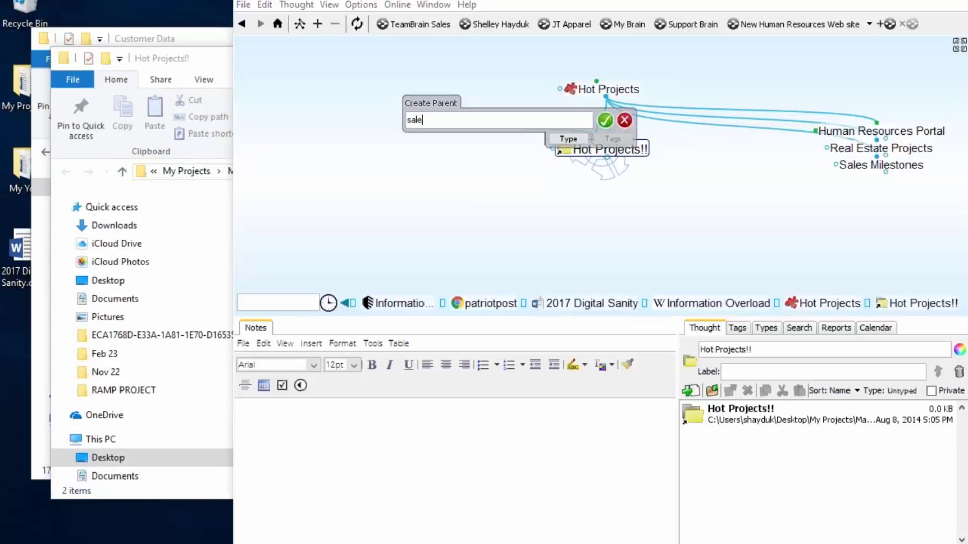
click(479, 154)
click(606, 120)
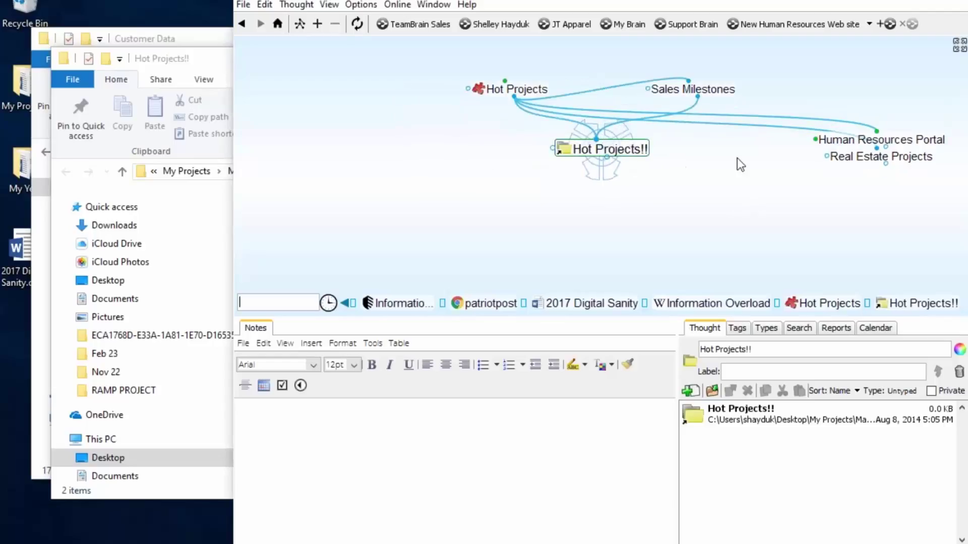
Step: Visit Sales Milestones, return to its child thought Hot Projects!! and pin that thought
click(220, 62)
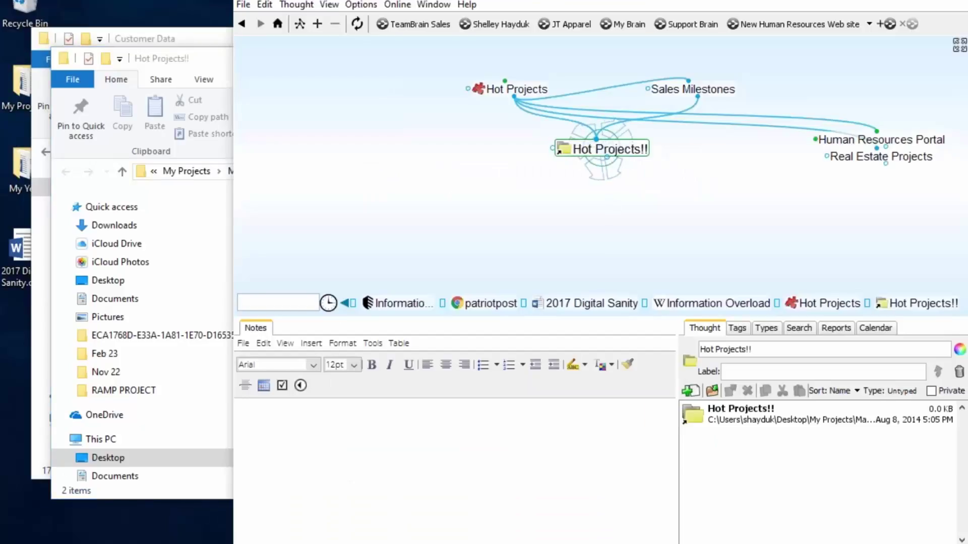
click(692, 89)
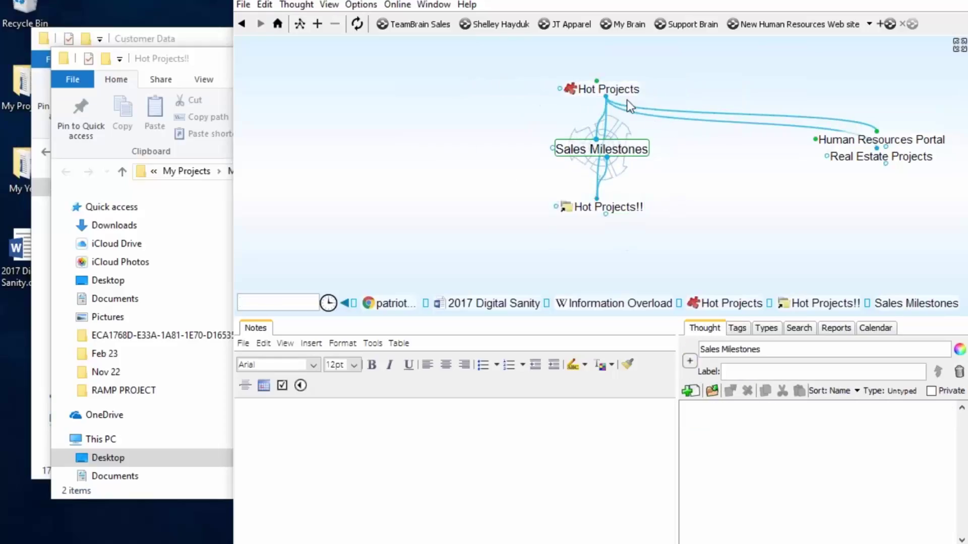
click(607, 207)
right_click(630, 149)
click(675, 442)
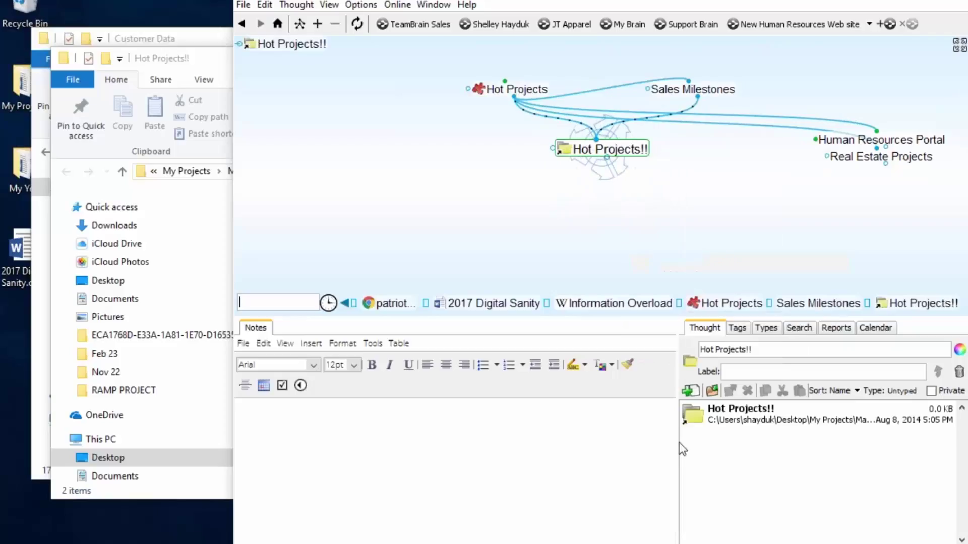
Step: Return to Hot Projects!! through its pin from 2017 My Digital Sanity and check its attached folder in File Explorer before going back to TheBrain
click(515, 89)
click(534, 90)
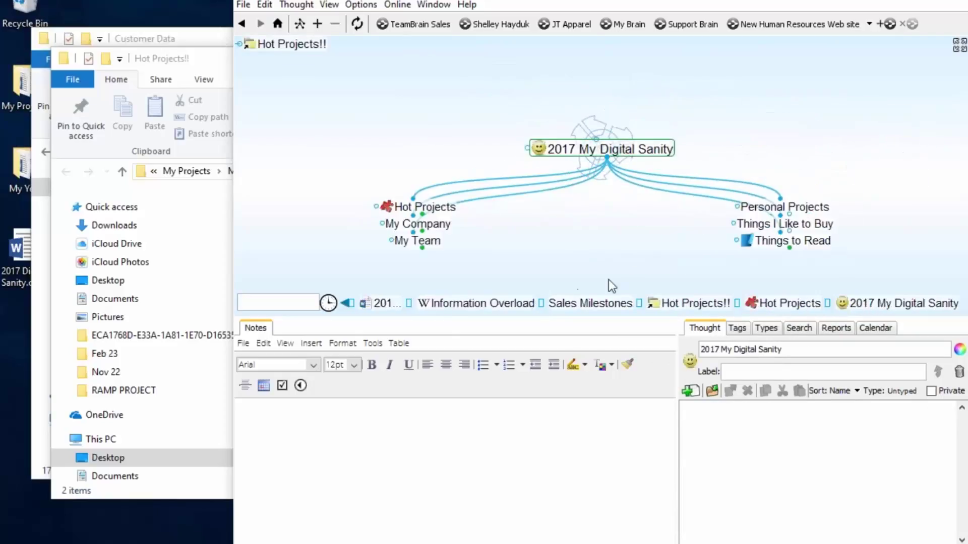
click(282, 44)
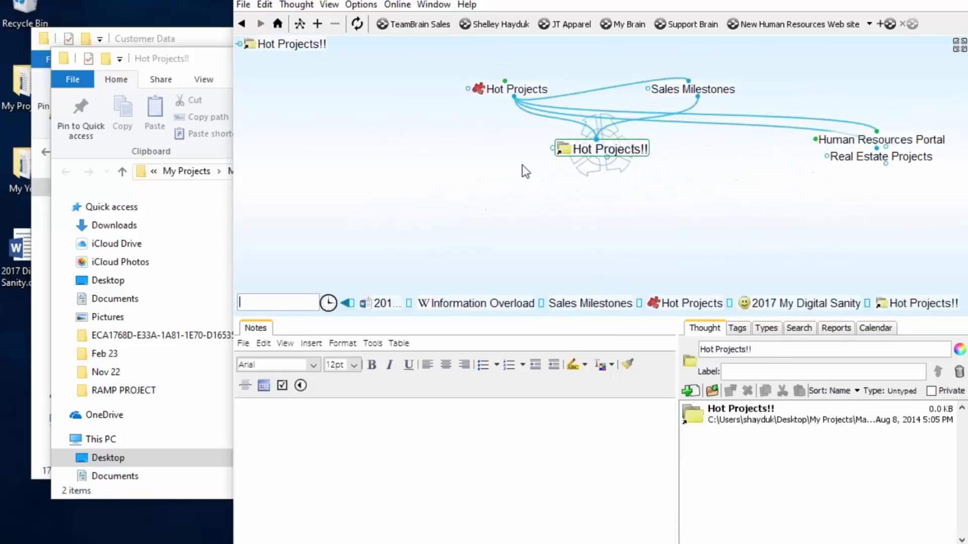
click(562, 151)
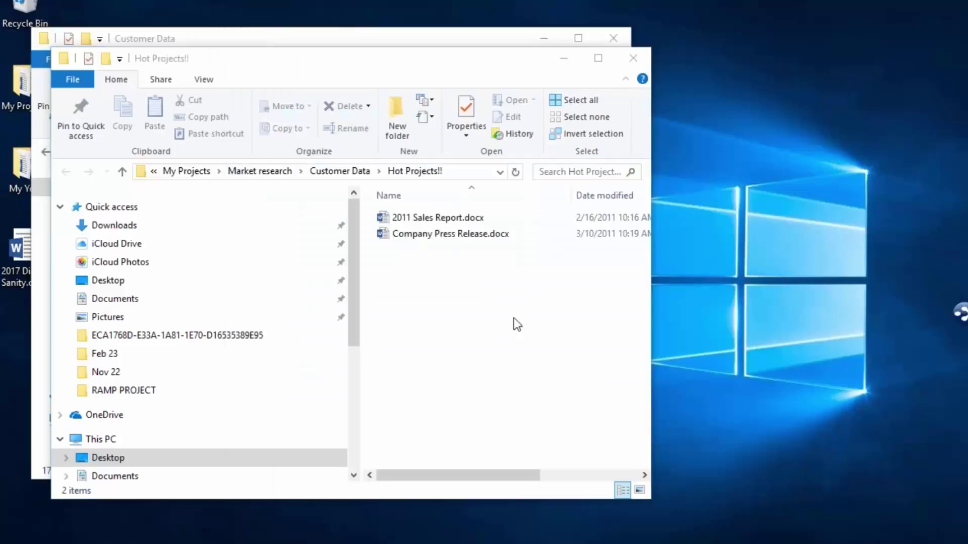
click(634, 59)
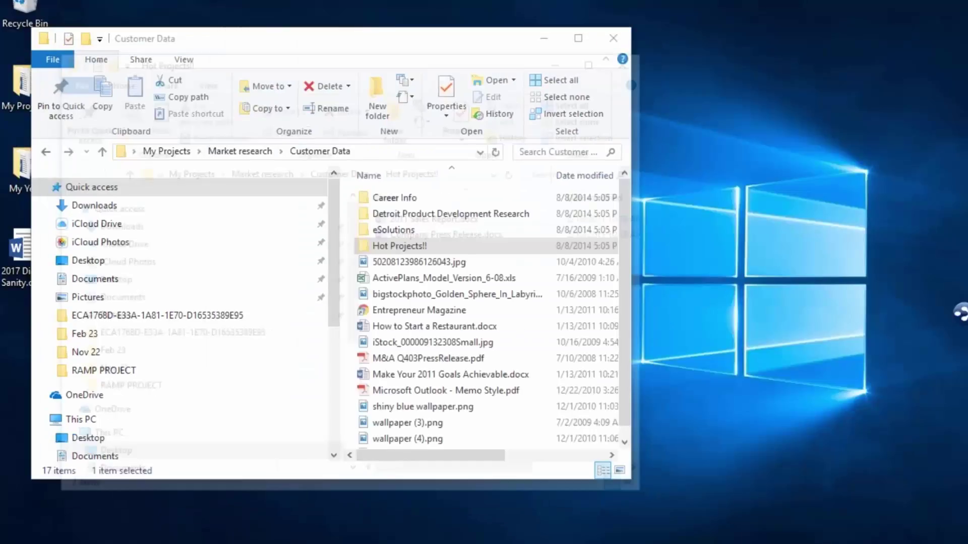
mouse_move(963, 312)
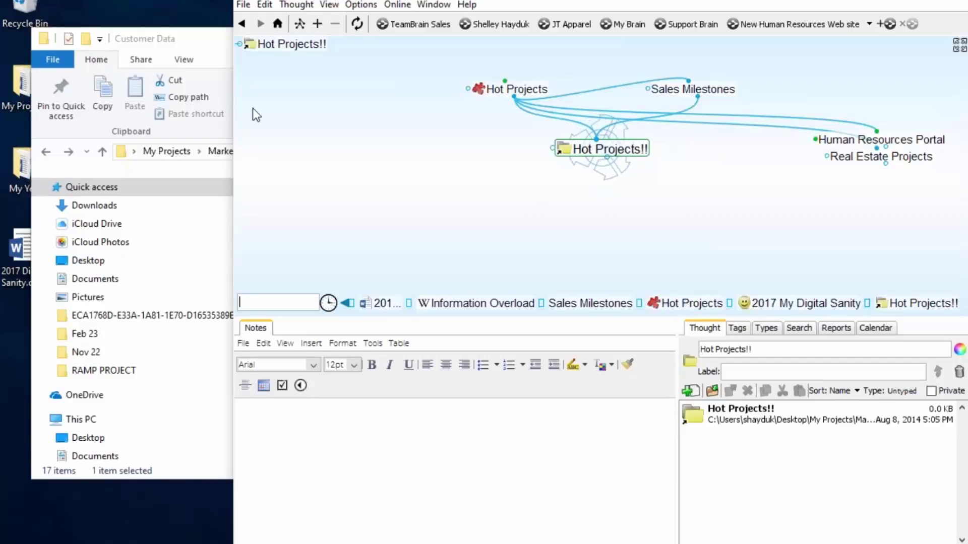
click(244, 4)
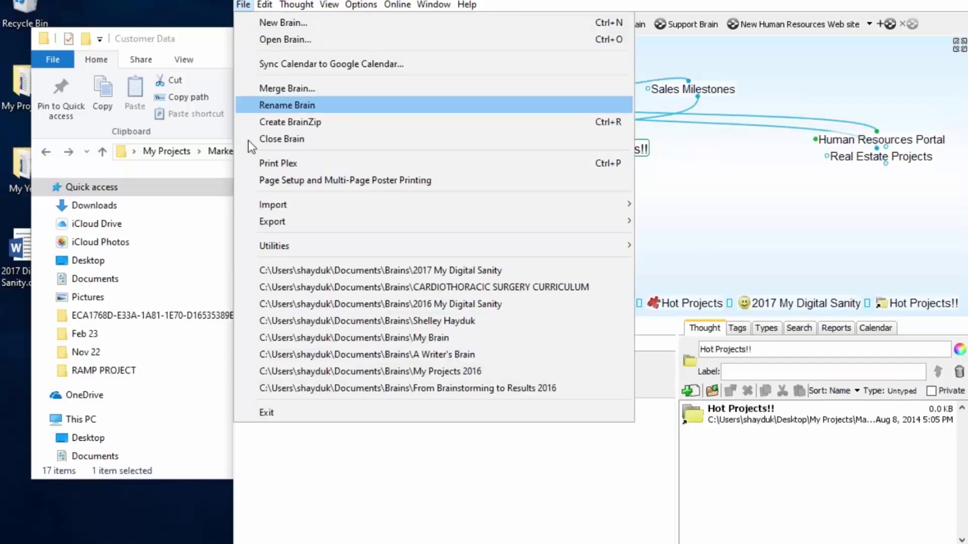
mouse_move(257, 206)
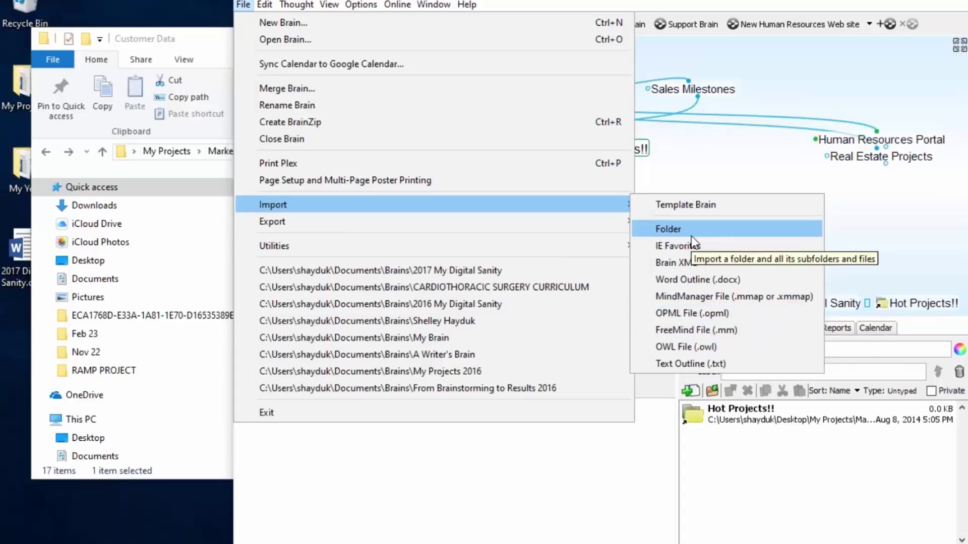
click(668, 229)
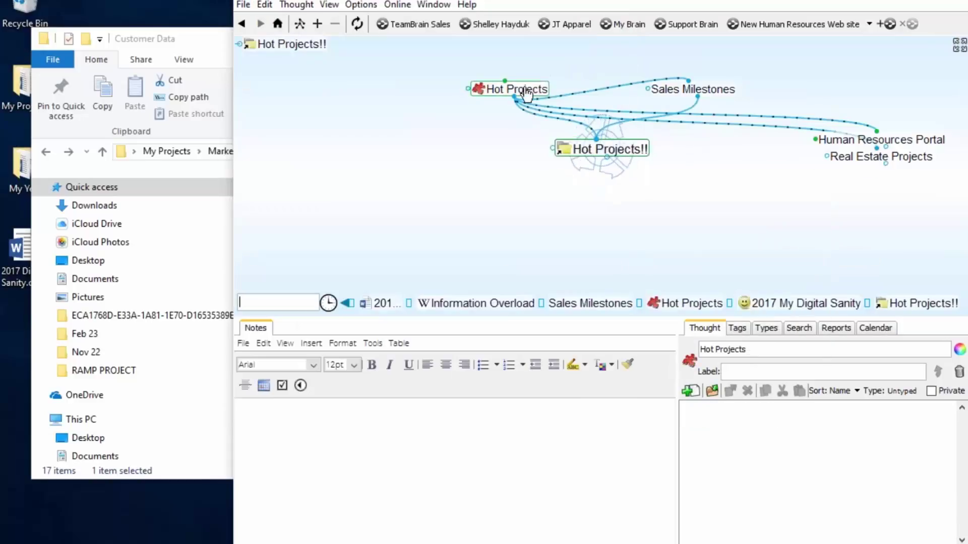
Step: Go up through Hot Projects and make 2017 My Digital Sanity the active thought
click(526, 93)
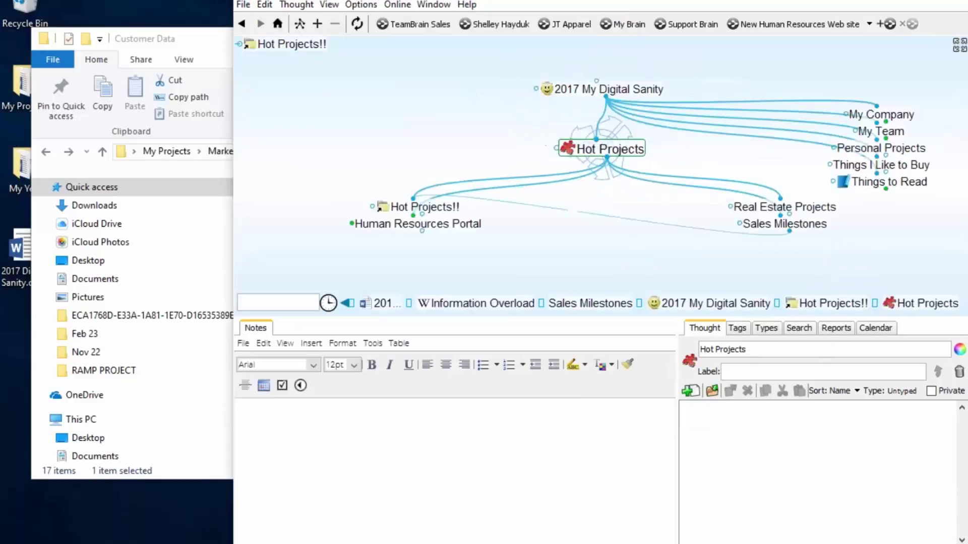
click(549, 90)
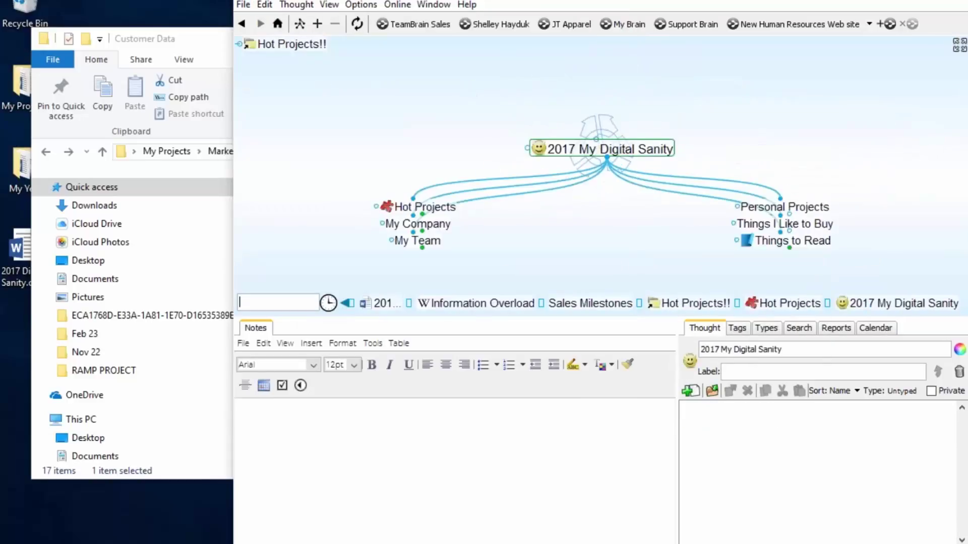
click(243, 4)
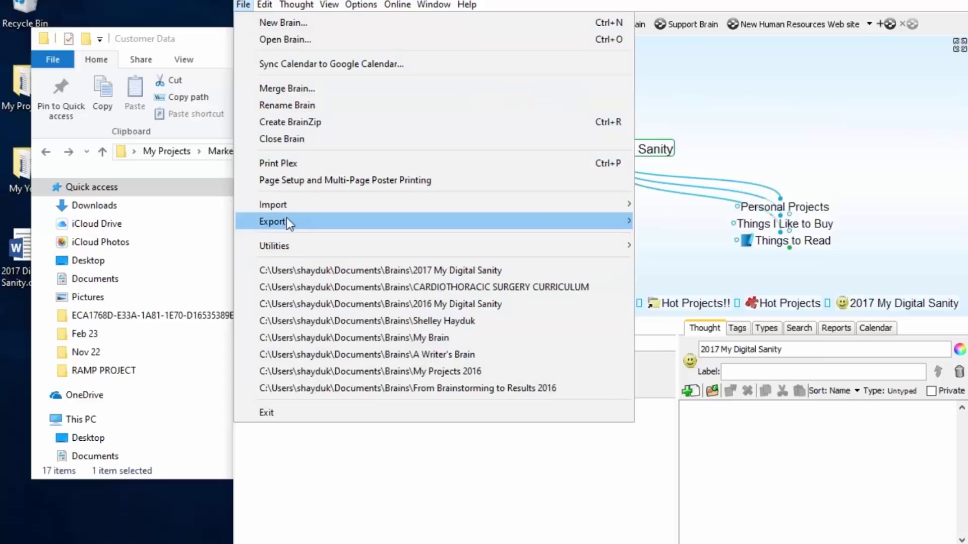
mouse_move(619, 203)
click(689, 230)
click(404, 229)
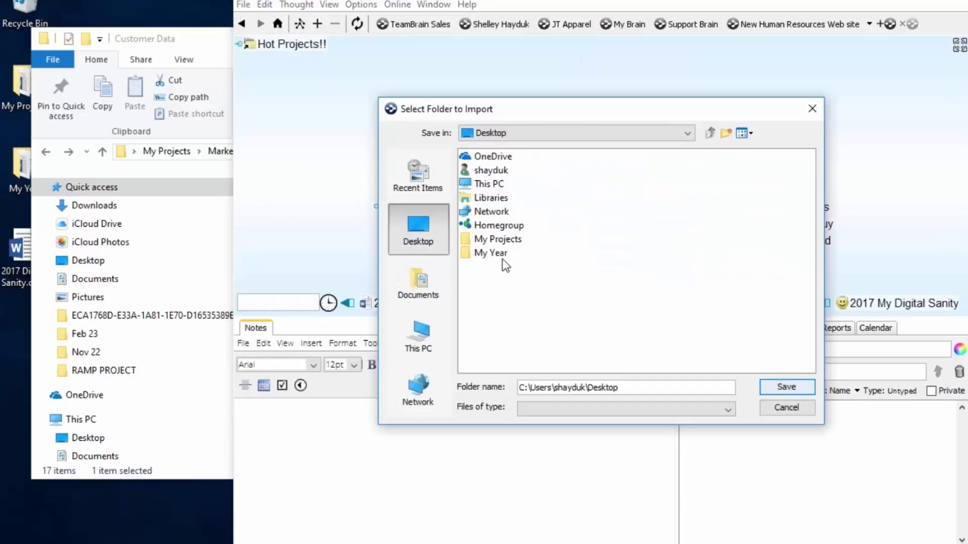
double_click(502, 240)
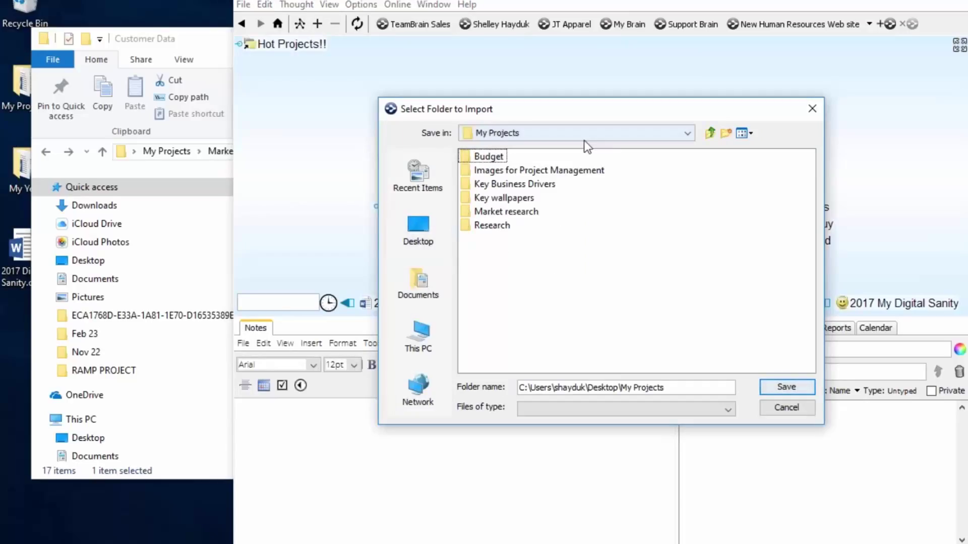
click(539, 188)
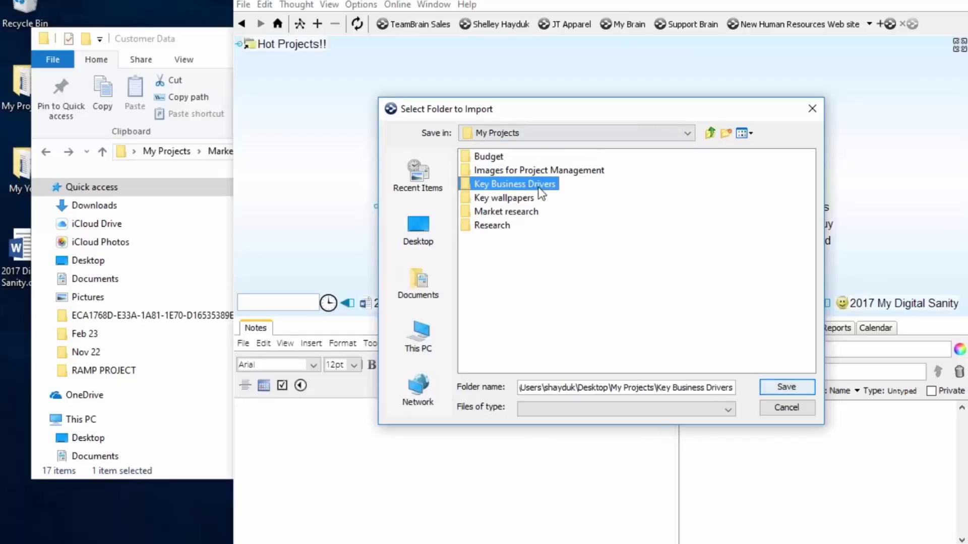
drag(200, 34, 153, 61)
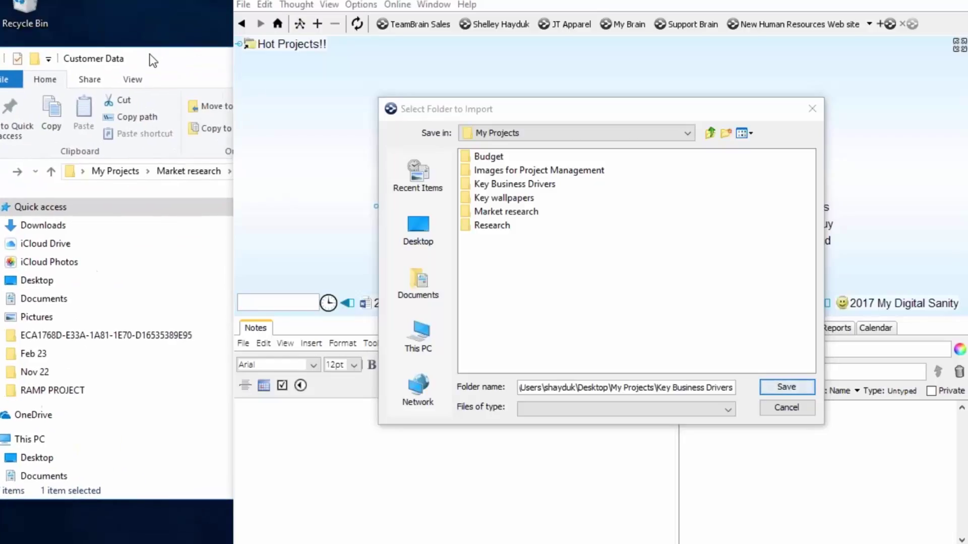
click(504, 186)
click(463, 185)
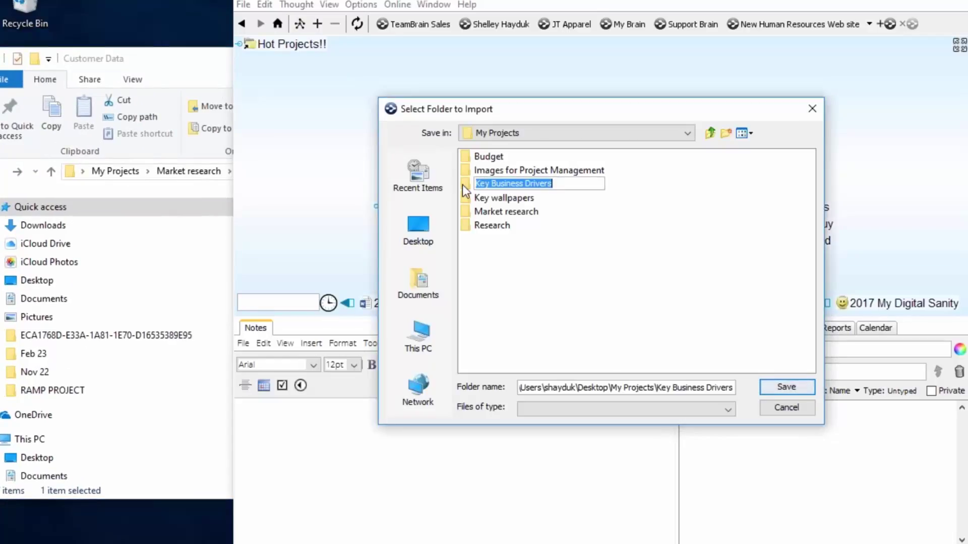
double_click(464, 184)
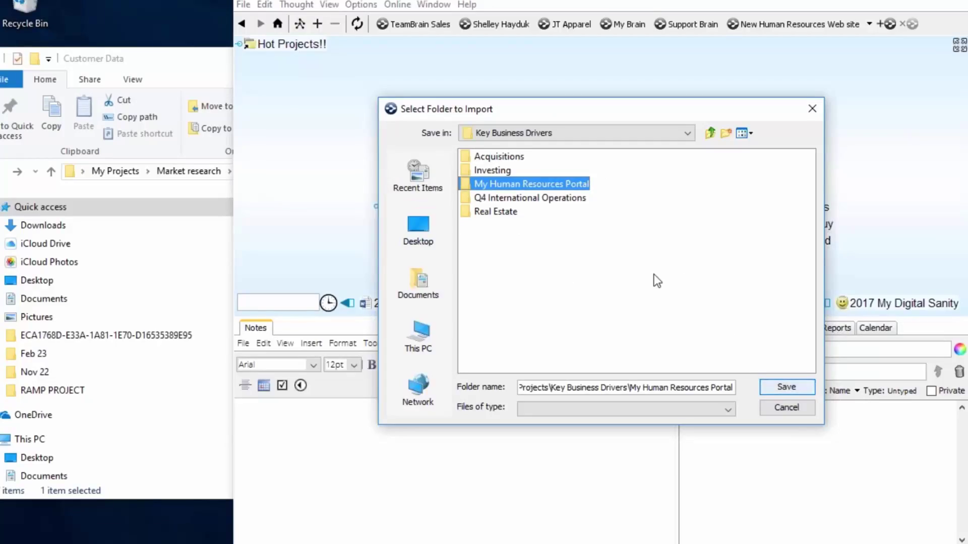
click(818, 108)
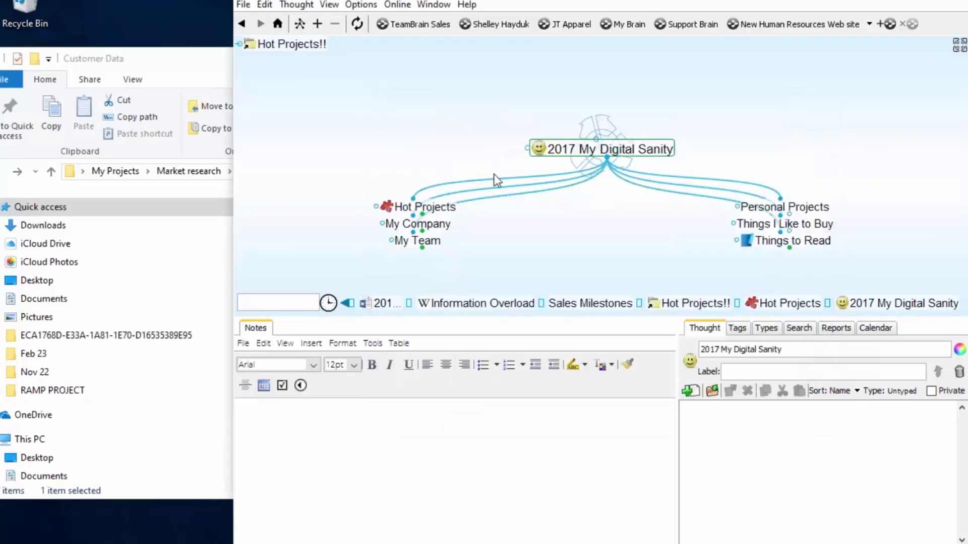
Step: Import the Key Business Drivers folder from My Projects on the Desktop into the Brain under 2017 My Digital Sanity
click(244, 4)
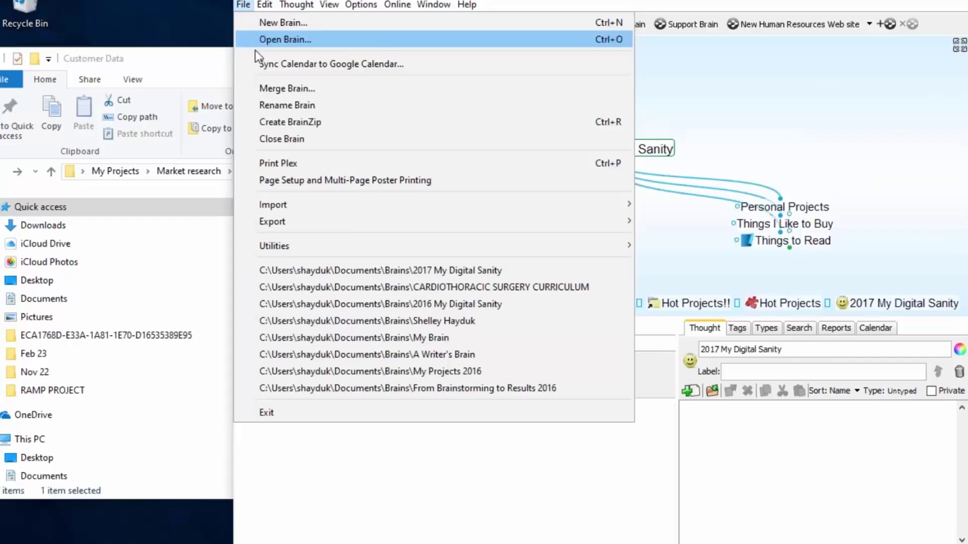
mouse_move(362, 202)
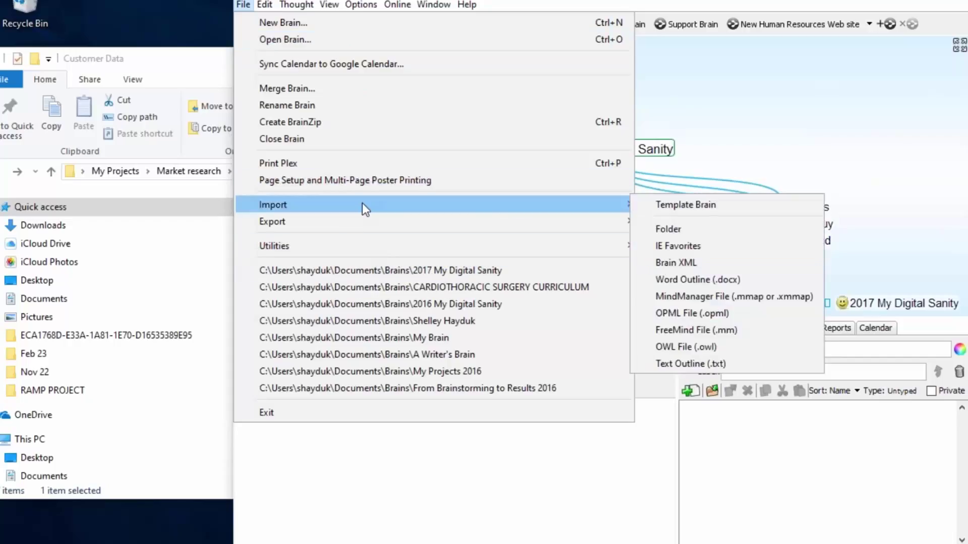
click(664, 226)
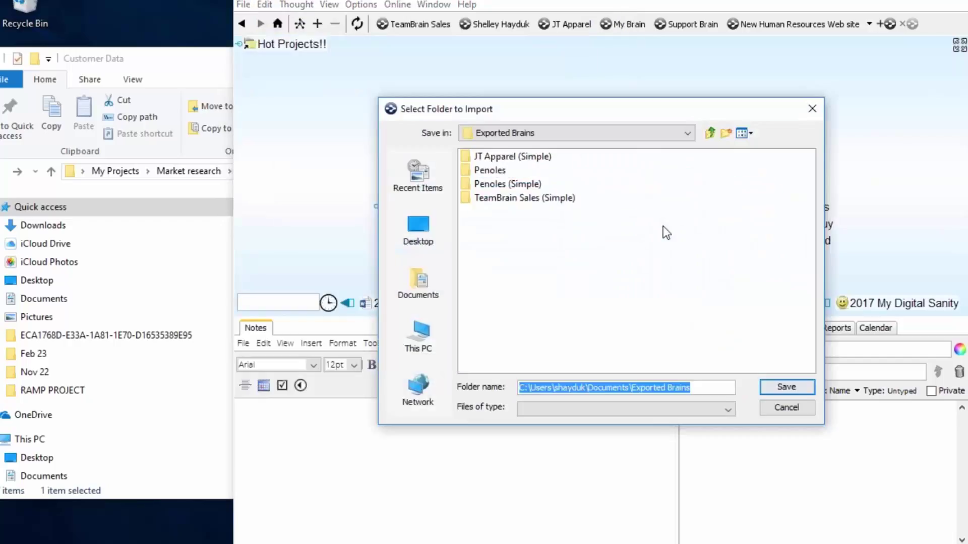
click(416, 237)
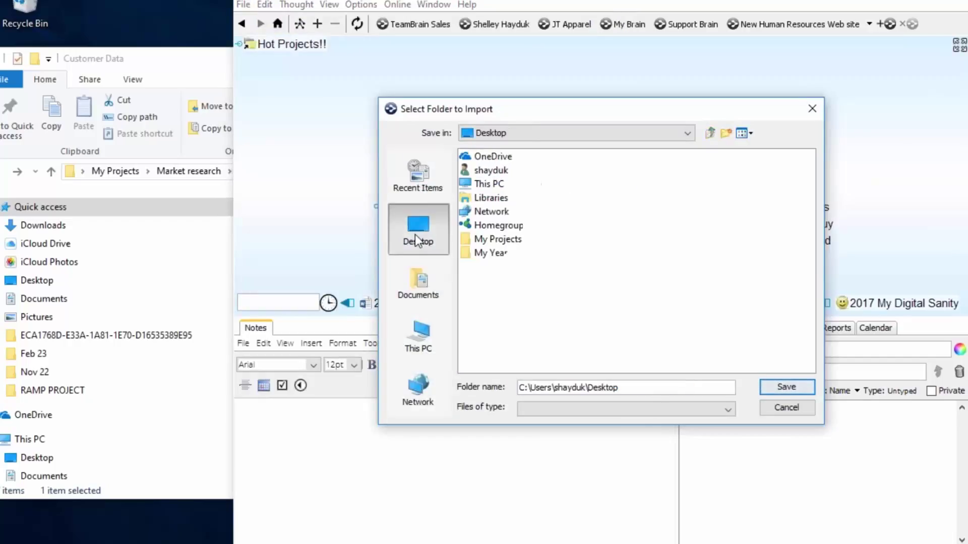
click(476, 238)
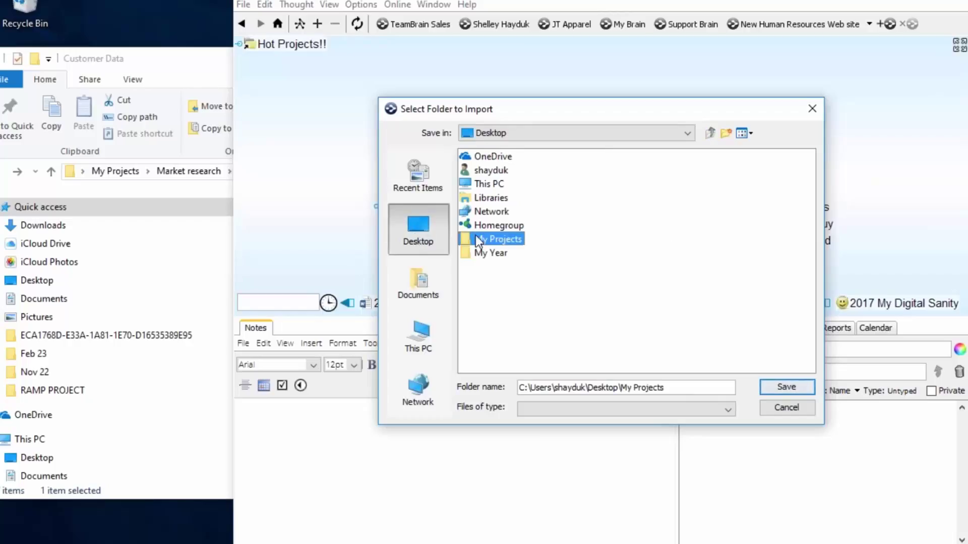
double_click(464, 241)
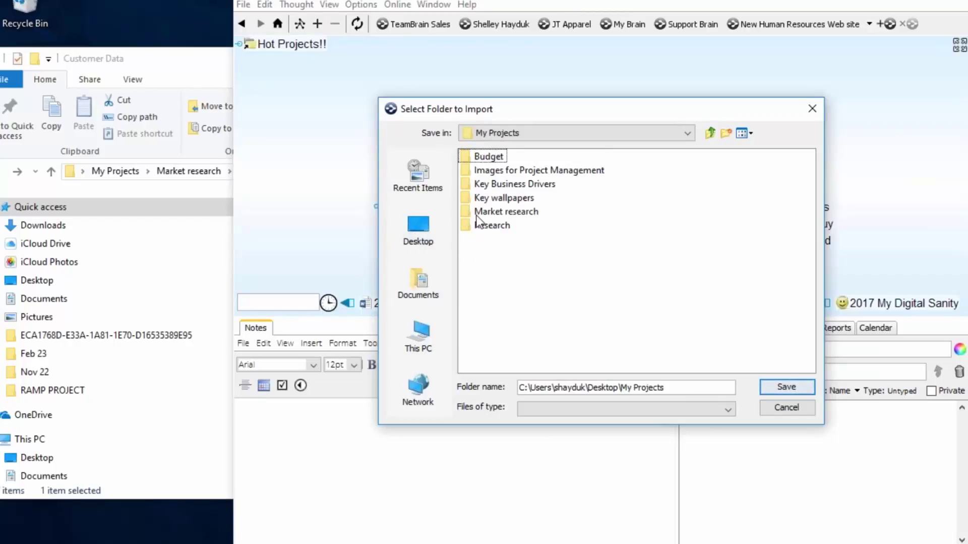
double_click(472, 184)
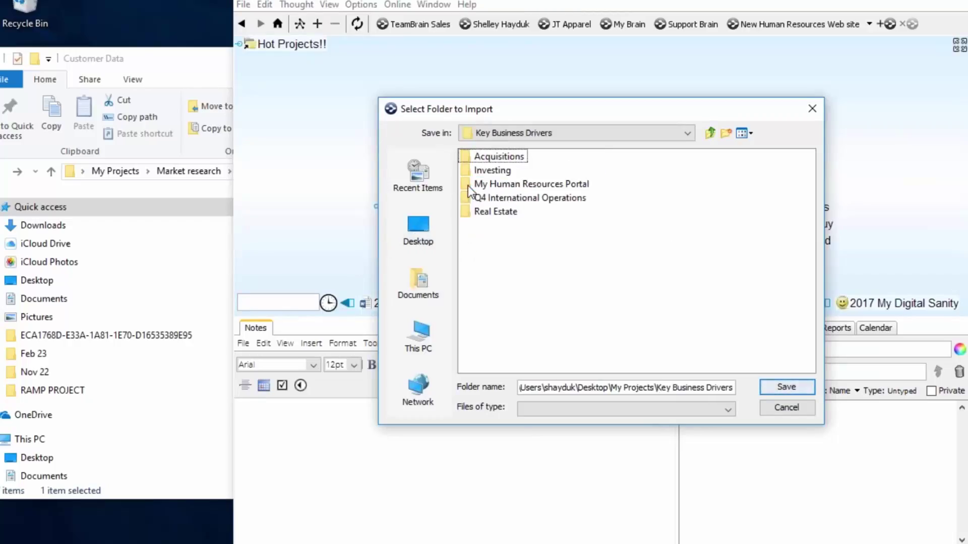
click(779, 386)
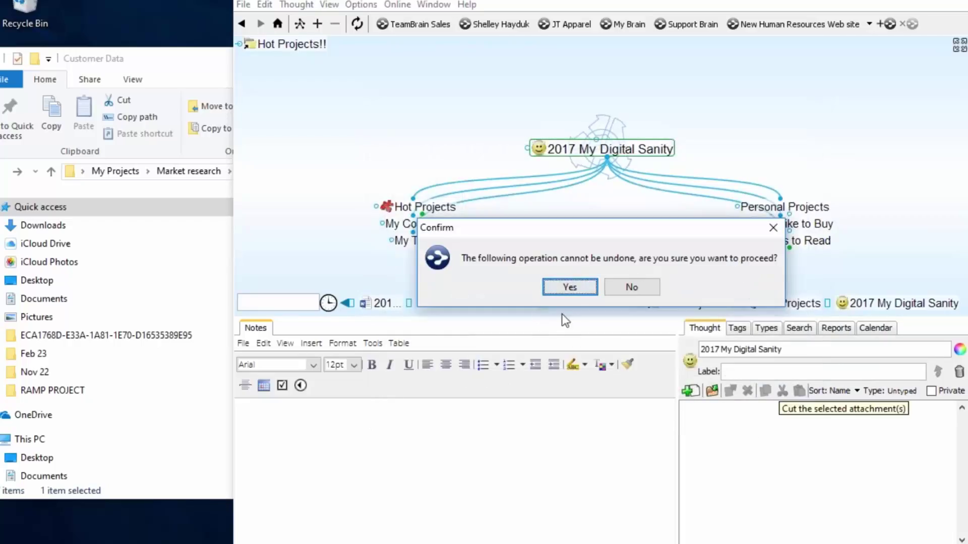
click(572, 292)
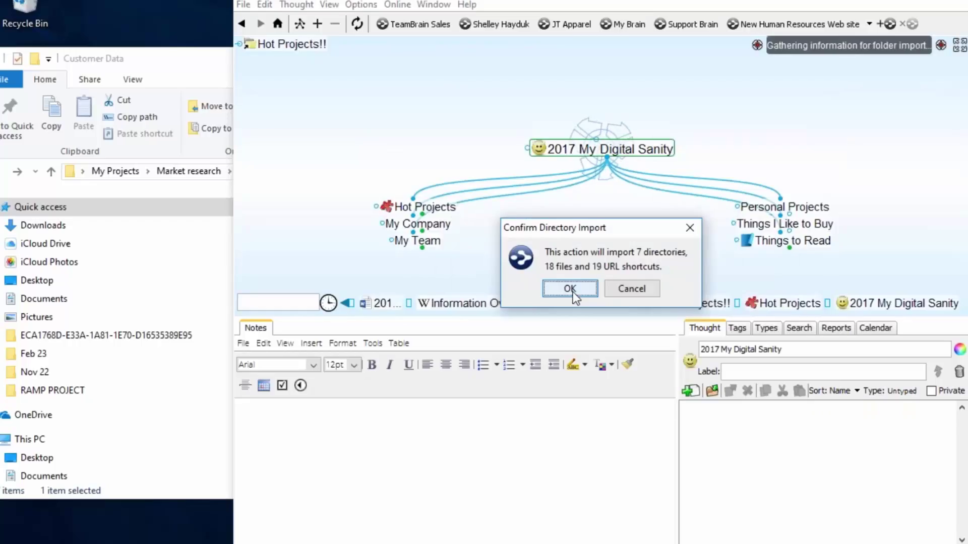
click(569, 288)
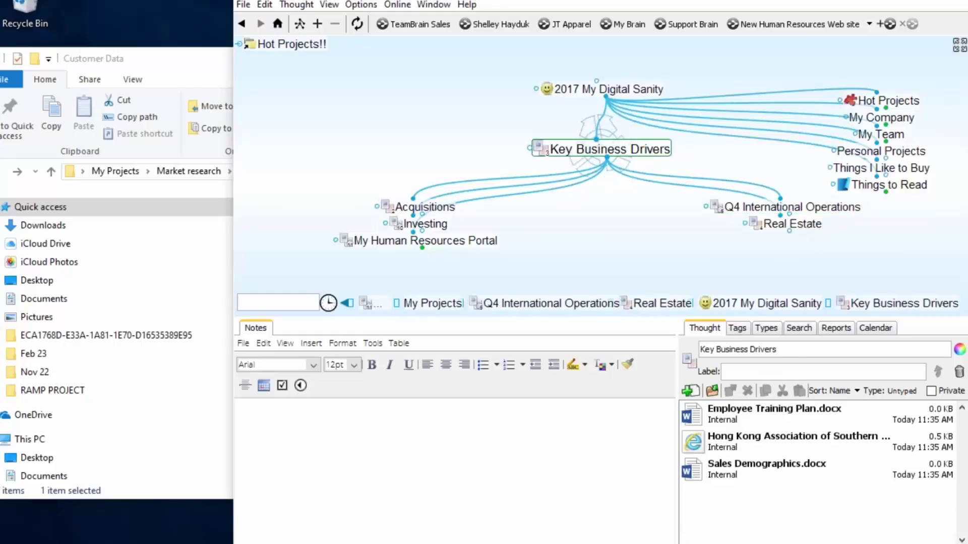
Step: Close the Customer Data window and open the Key Business Drivers folder from My Projects in File Explorer for comparison
click(213, 71)
drag(223, 61, 396, 66)
click(742, 69)
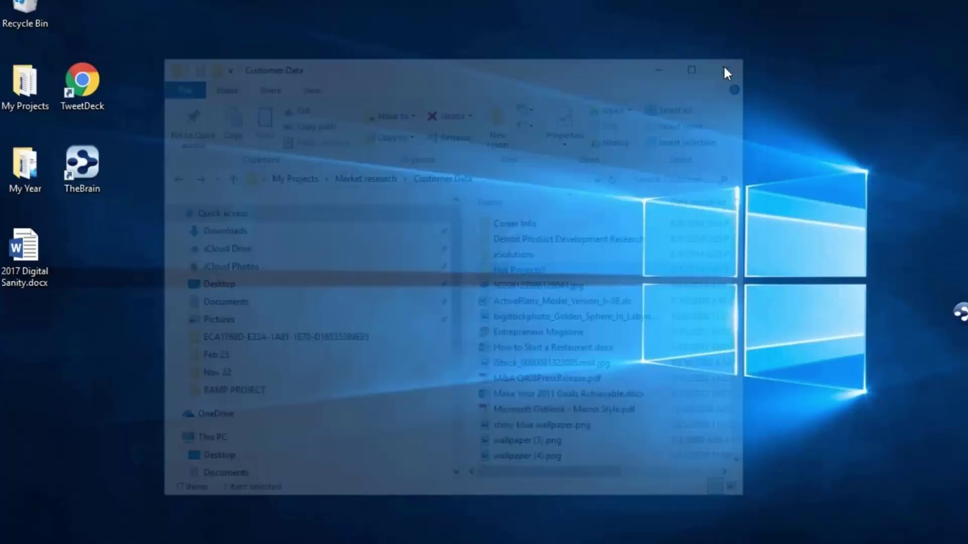
double_click(29, 99)
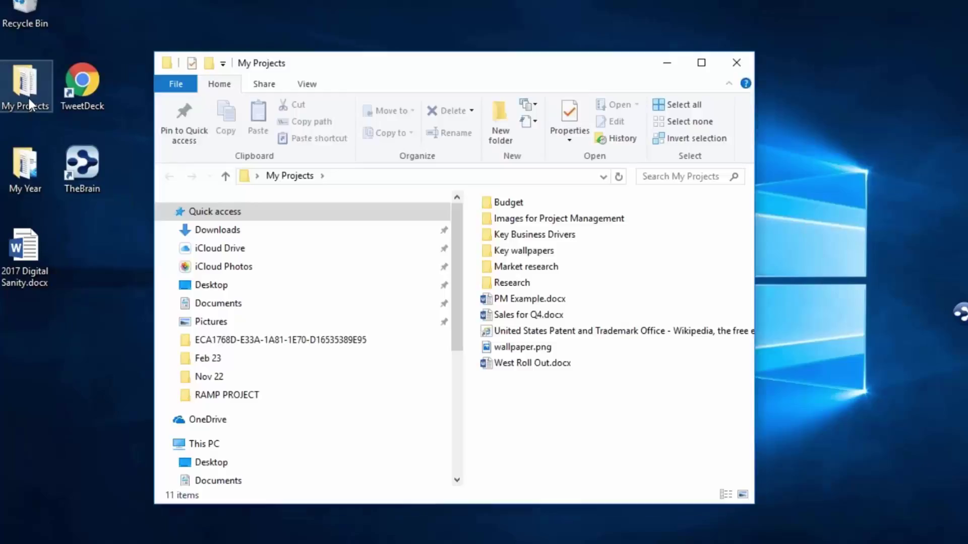
double_click(518, 238)
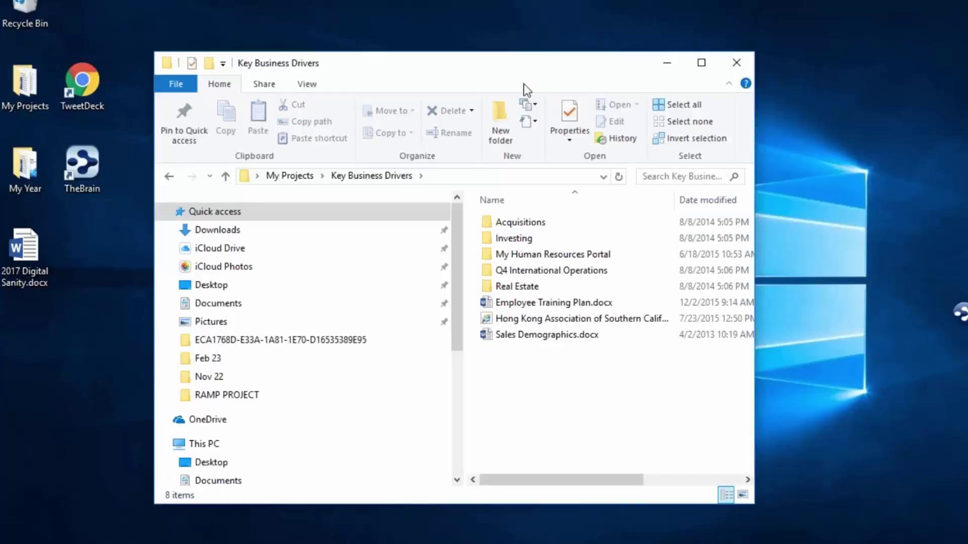
drag(513, 69, 364, 57)
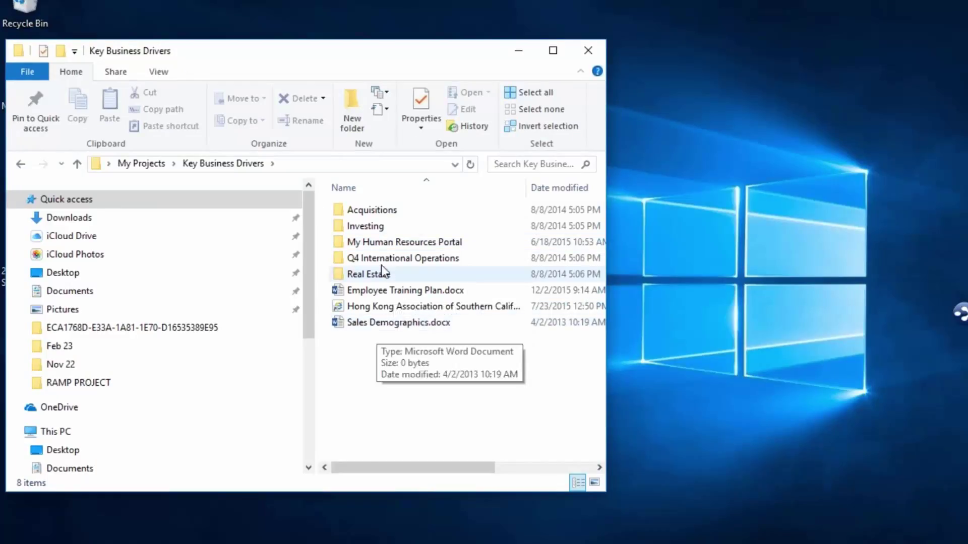
Step: Switch back to TheBrain and arrange its window beside the Key Business Drivers folder window so both structures can be compared
click(963, 318)
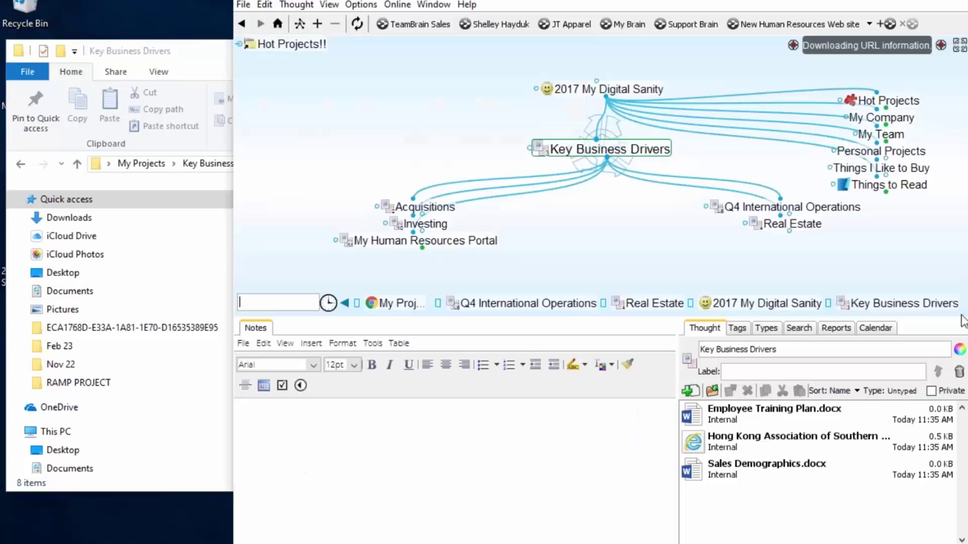
drag(234, 264, 498, 263)
click(481, 63)
drag(388, 59, 179, 52)
mouse_move(962, 312)
click(700, 5)
click(716, 47)
drag(741, 5, 457, 0)
drag(563, 0, 550, 25)
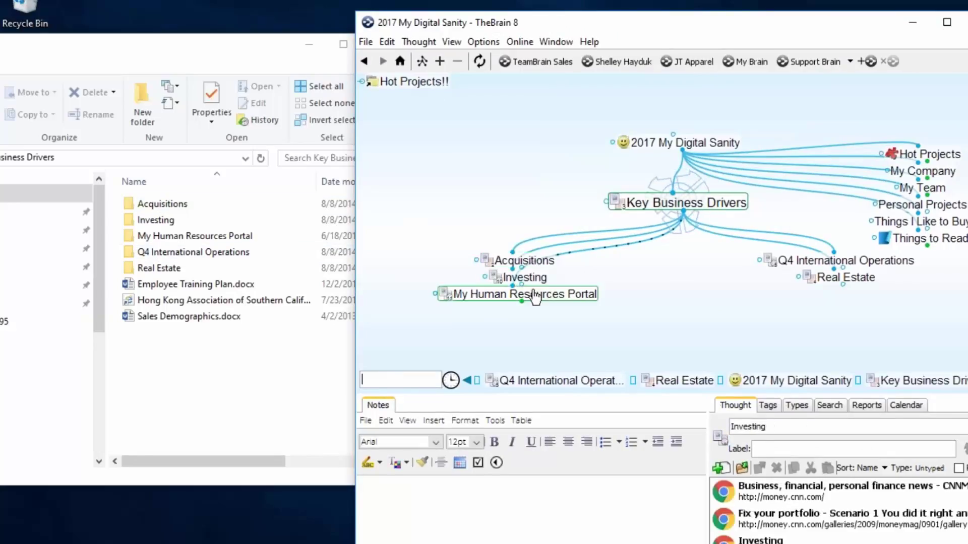
Step: Compare the contents of the Acquisitions folder with the imported Acquisitions thought's attachments, and return to Key Business Drivers
double_click(174, 204)
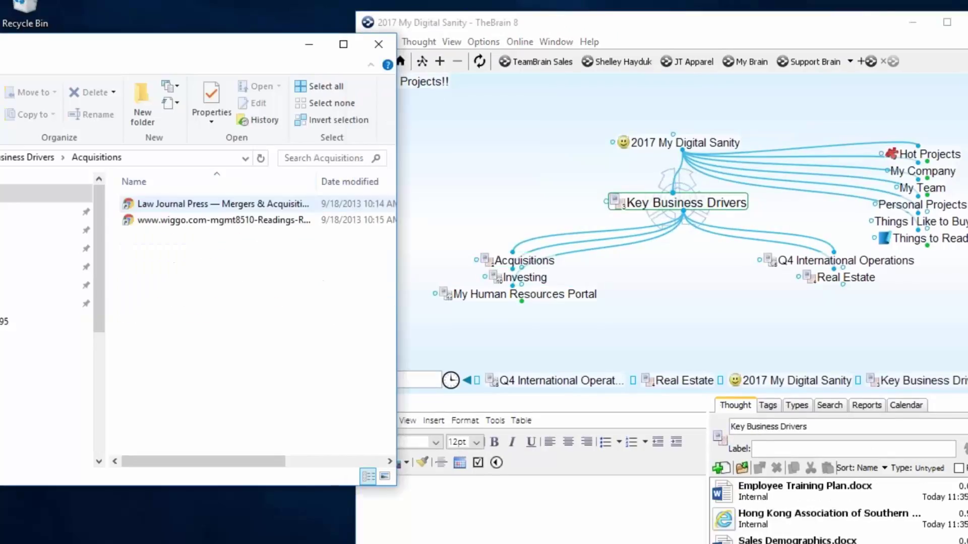
click(538, 262)
click(541, 262)
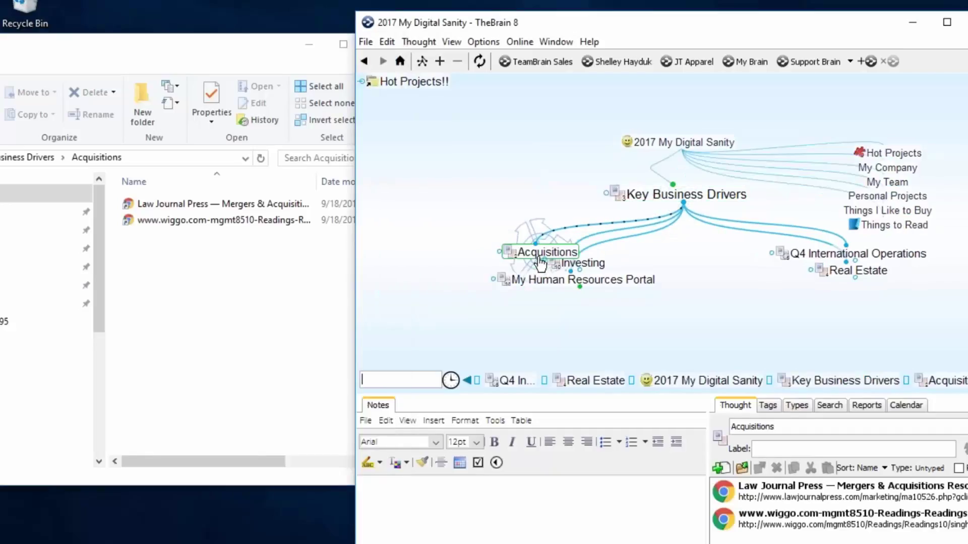
click(686, 141)
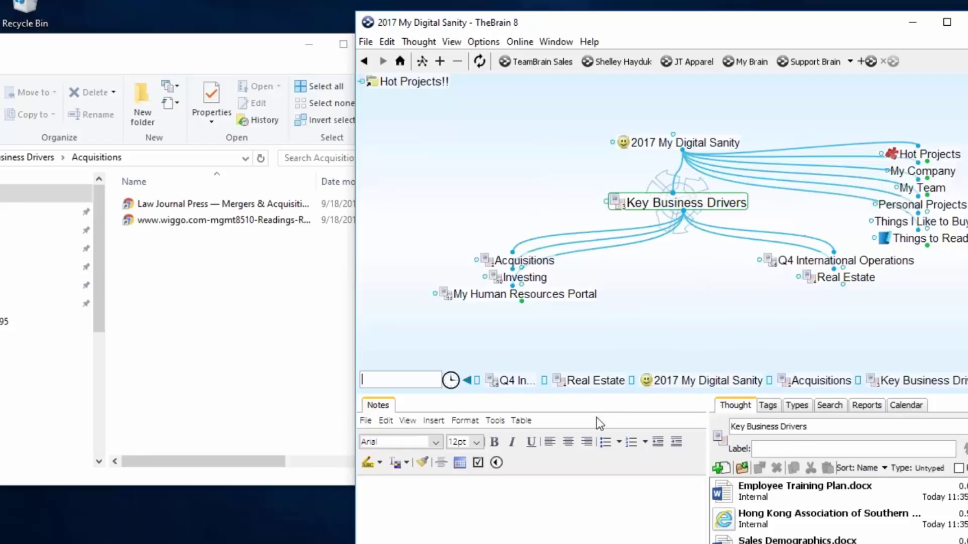
Step: Resize the Brain window and its panes to give the attachment list of Key Business Drivers more room
drag(614, 396, 614, 338)
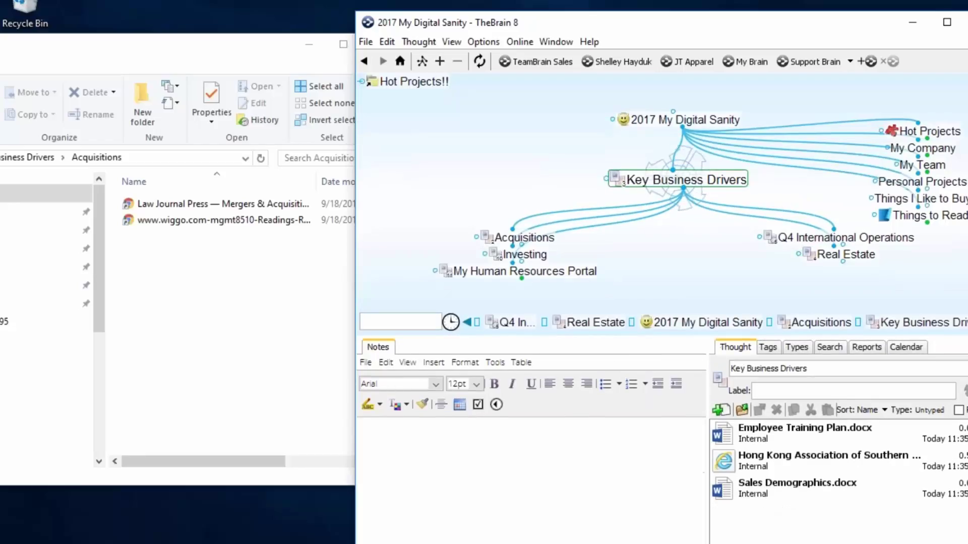
drag(711, 472, 676, 467)
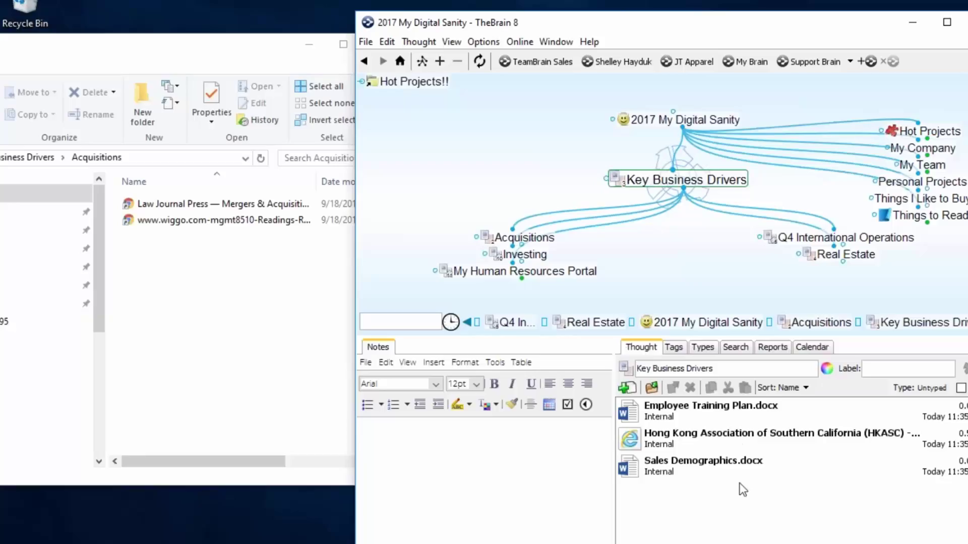
drag(581, 338, 580, 386)
drag(353, 338, 309, 338)
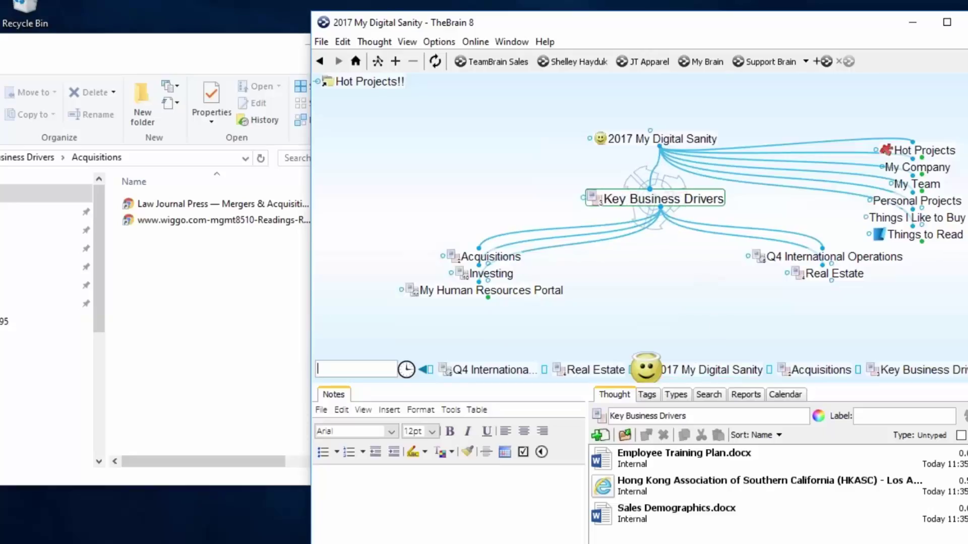
Step: Turn the Sales Demographics.docx attachment of Key Business Drivers into its own child thought and make that thought active
click(615, 517)
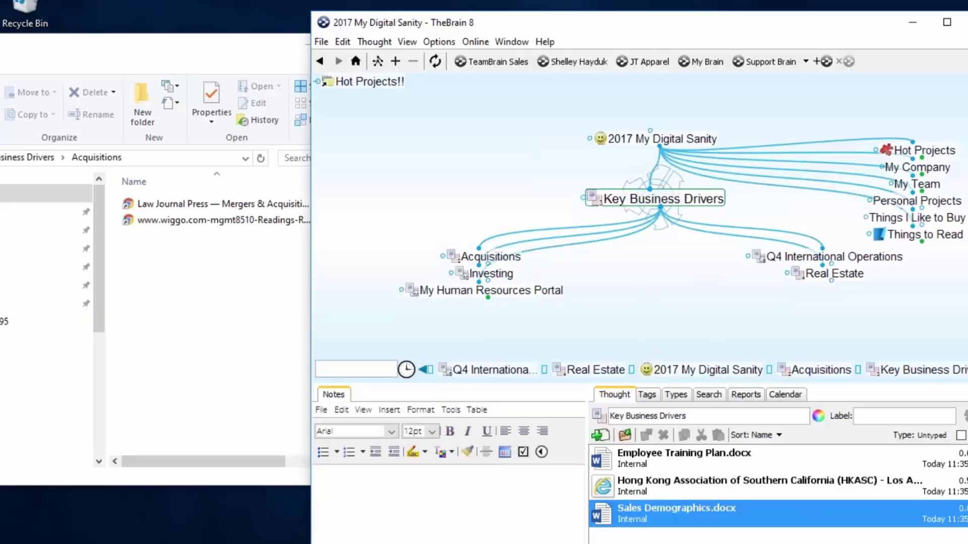
click(852, 292)
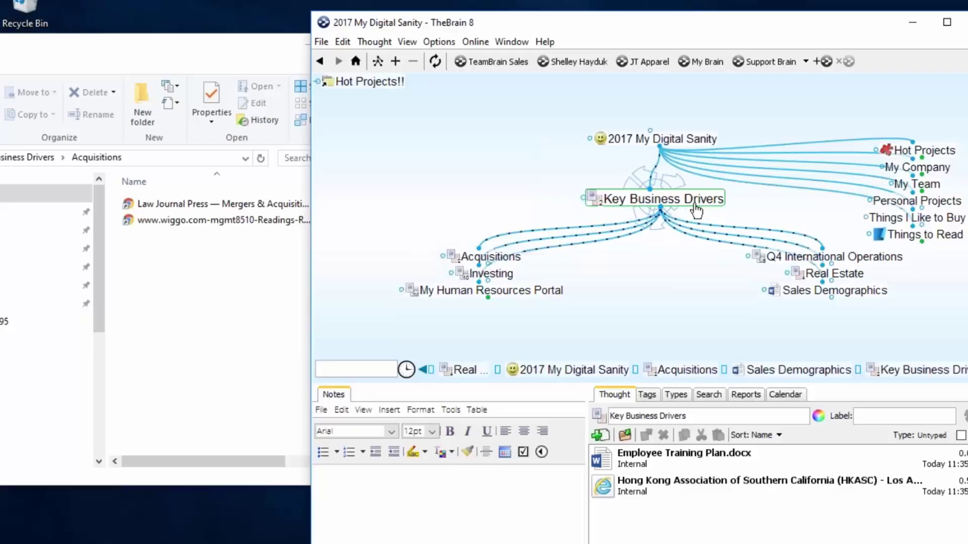
click(835, 290)
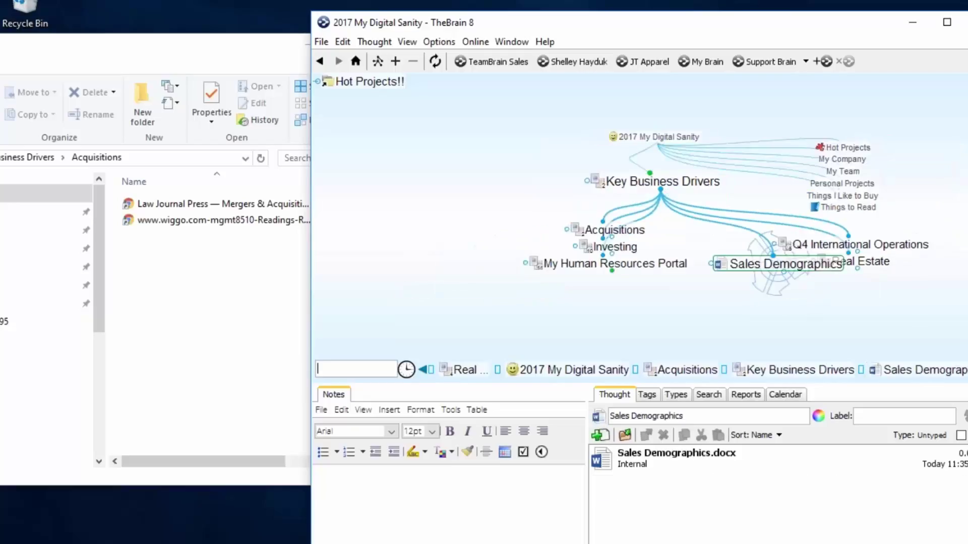
Step: Link Sales Demographics to the existing Sales Milestones thought as a second parent
click(649, 188)
text(sal)
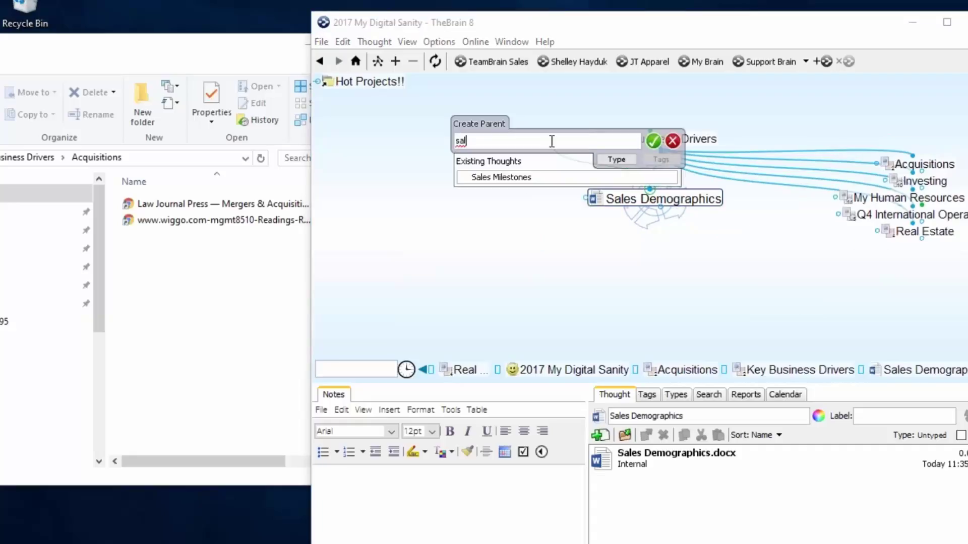
click(526, 178)
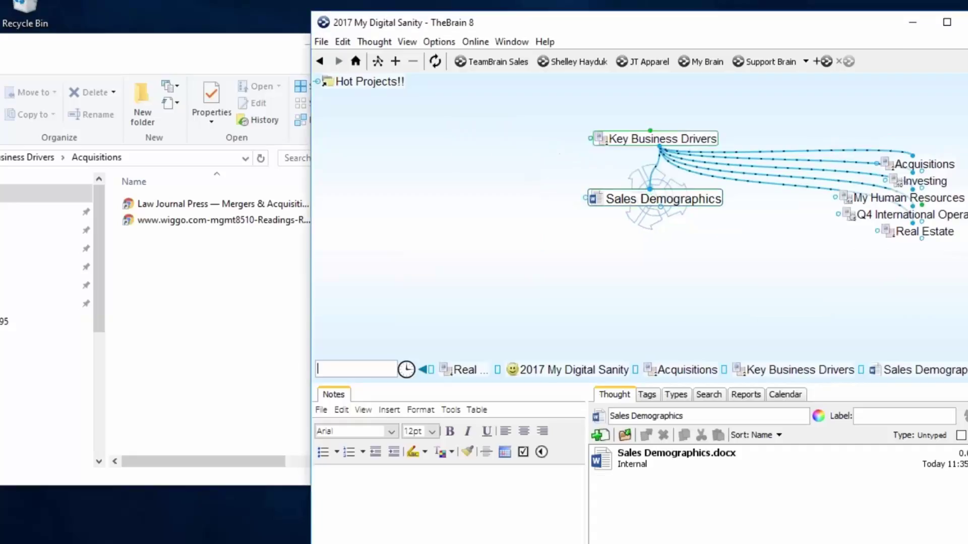
Step: Make Sales Milestones the active thought and create a pin for it
click(748, 140)
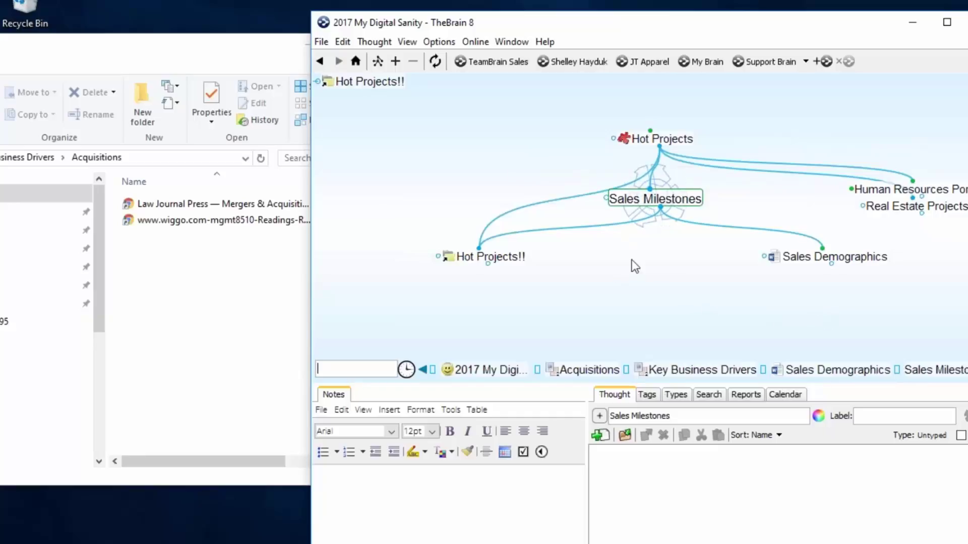
right_click(666, 200)
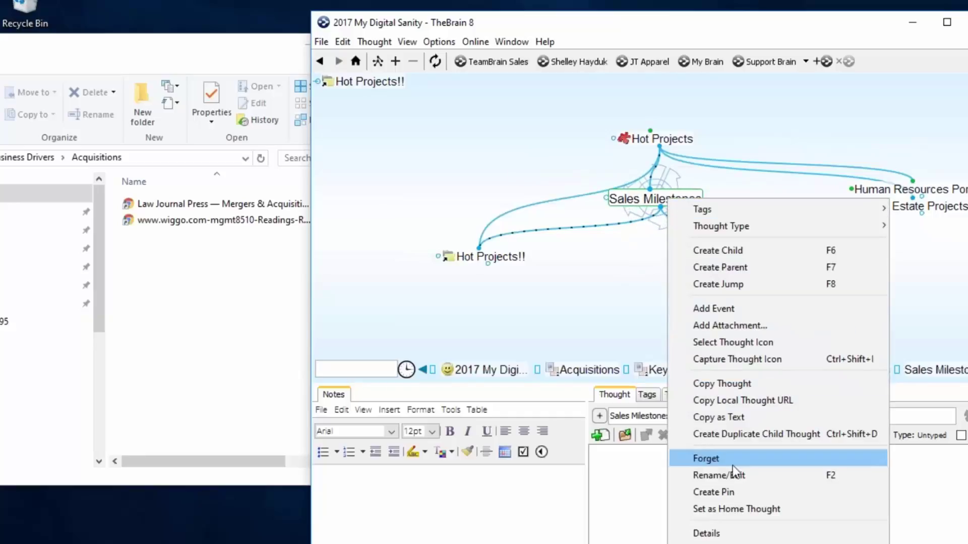
click(730, 492)
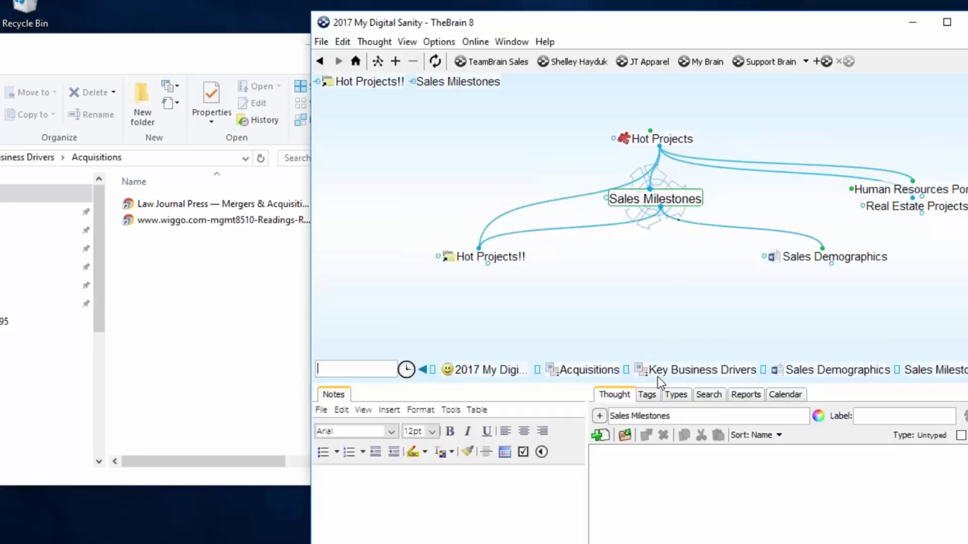
Step: Browse from Sales Milestones through Sales Demographics, Key Business Drivers and 2017 My Digital Sanity to the My Company thought
click(505, 263)
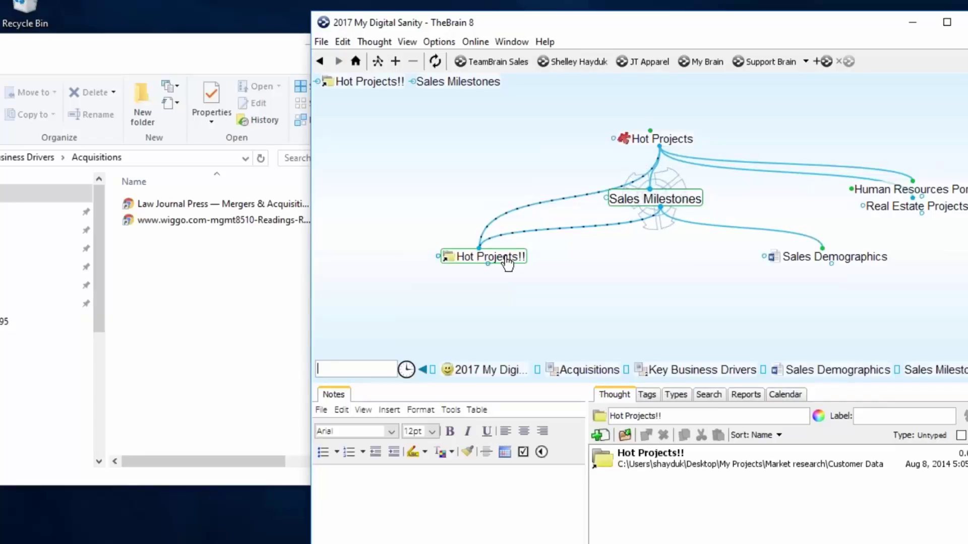
click(767, 256)
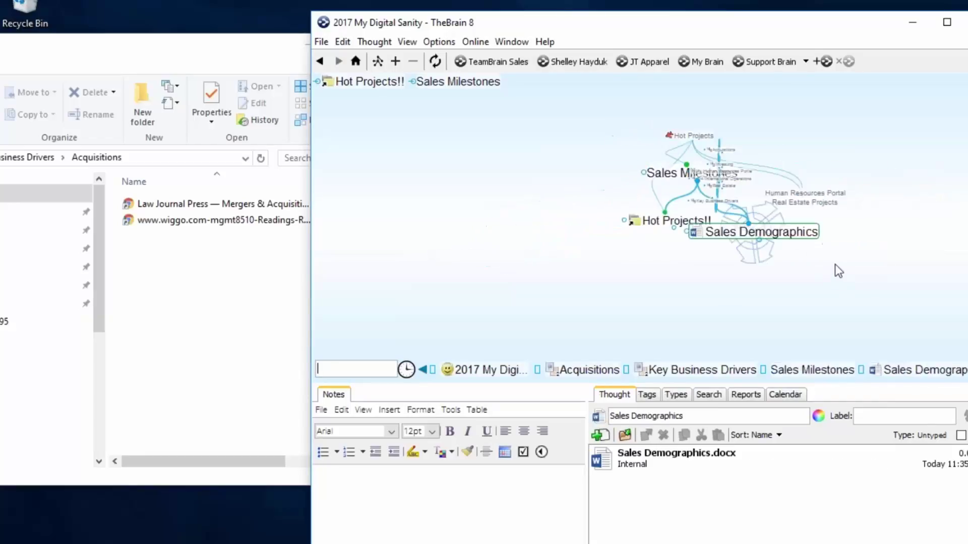
click(593, 145)
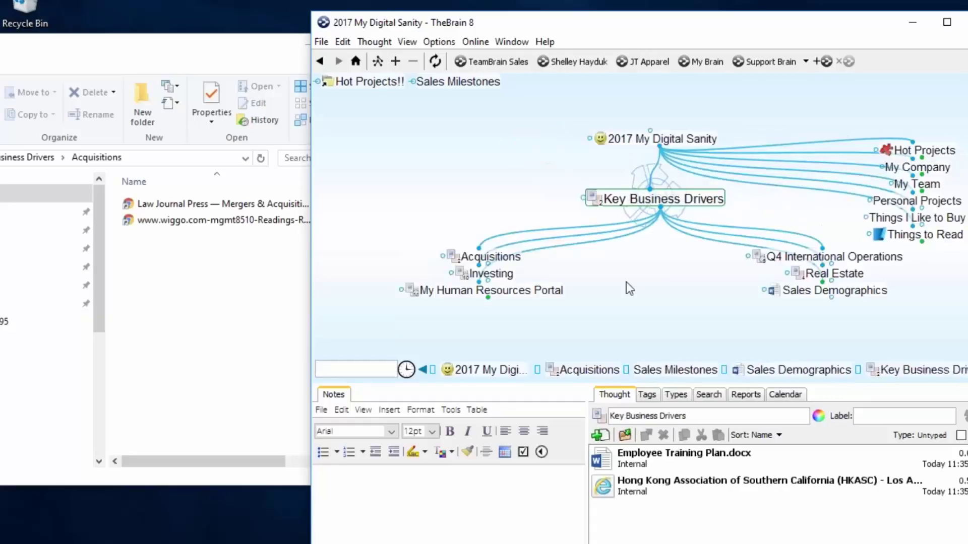
click(678, 145)
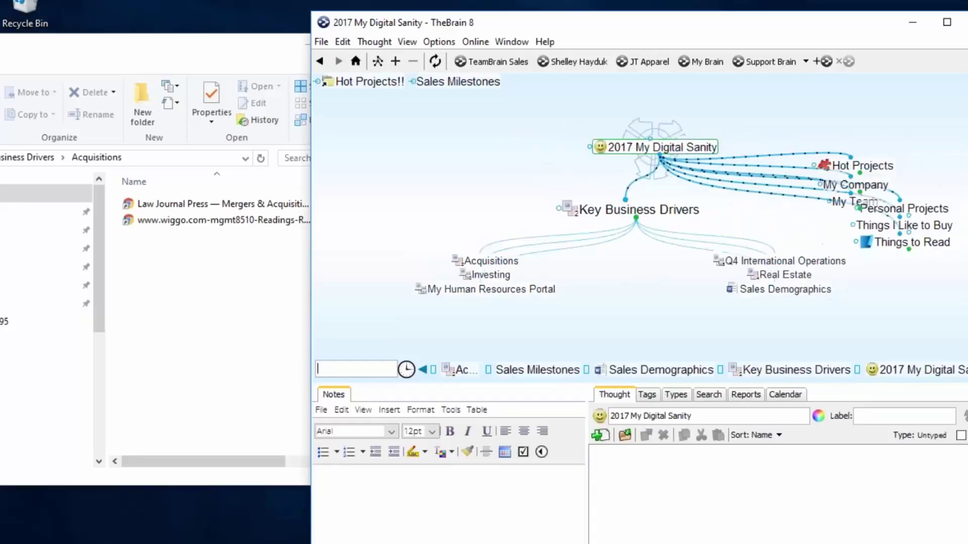
click(511, 292)
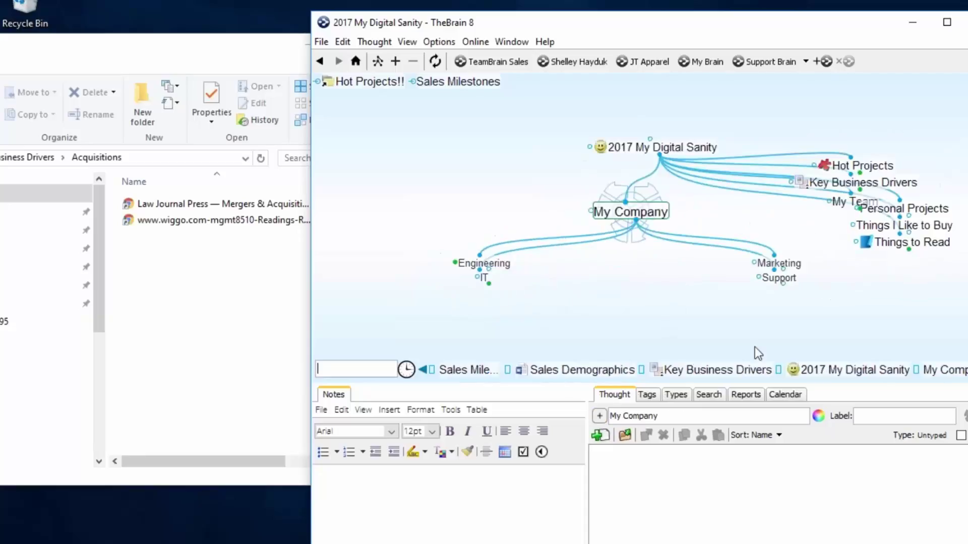
Step: Move Key Business Drivers from 2017 My Digital Sanity to become a child of My Company, and make it the active thought
drag(921, 167, 549, 293)
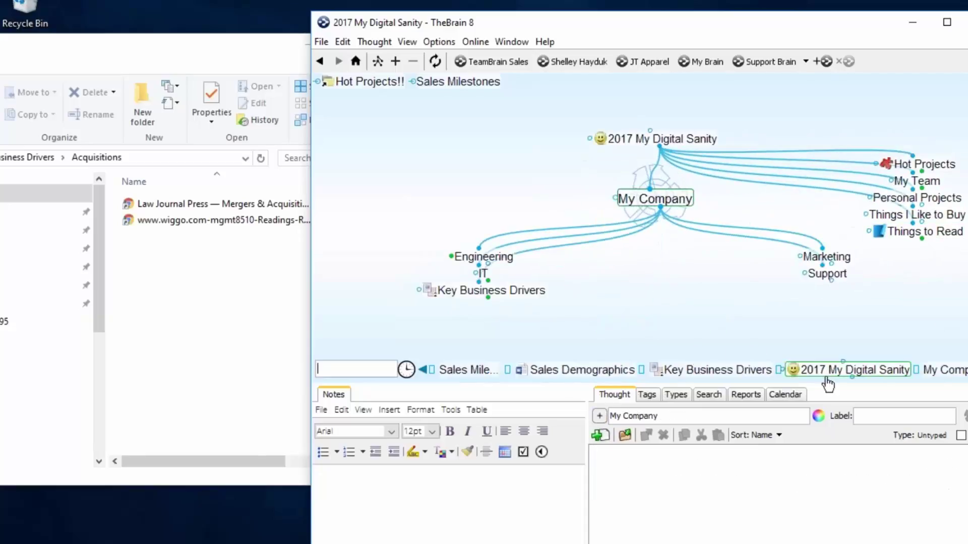
click(547, 286)
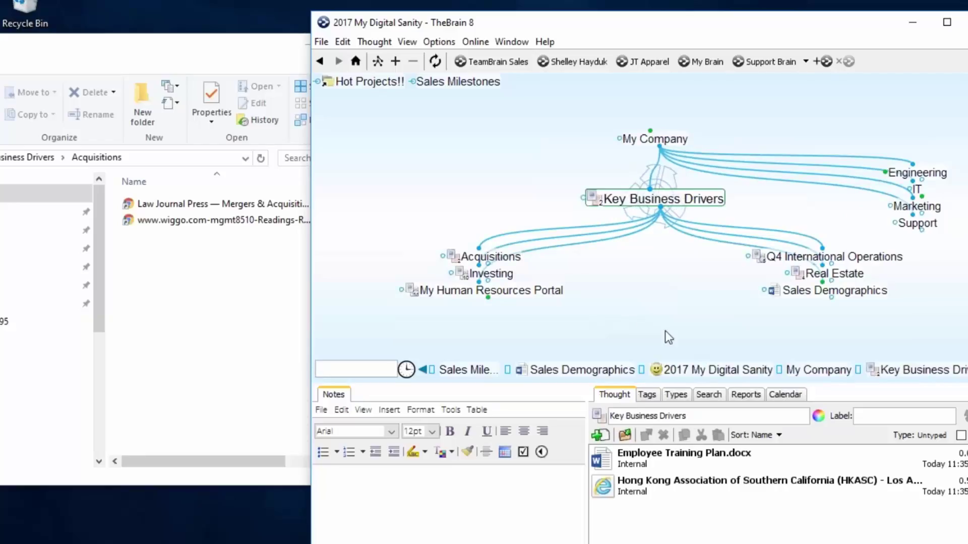
Step: Find and activate Sales Demographics, Personal Projects and Information Overload in turn with the instant search
text(sa)
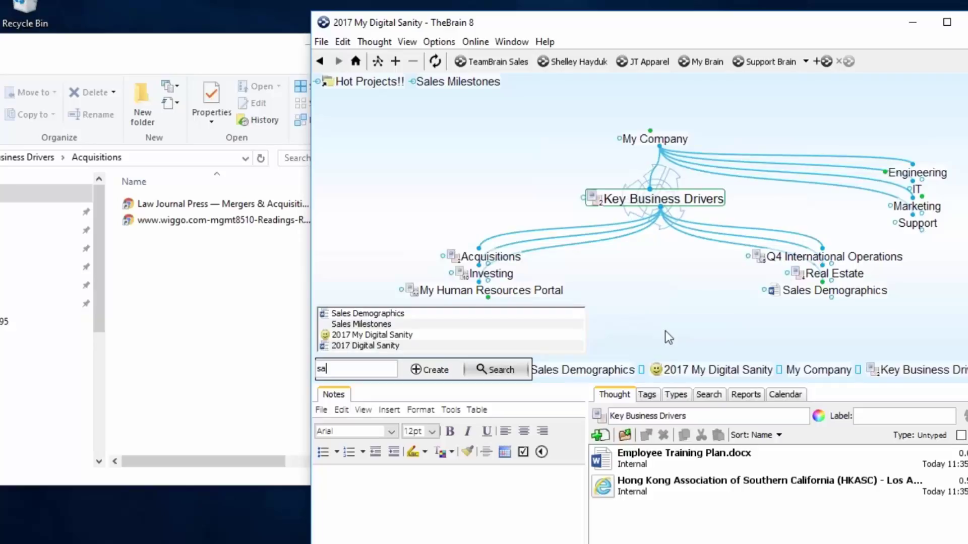
click(398, 316)
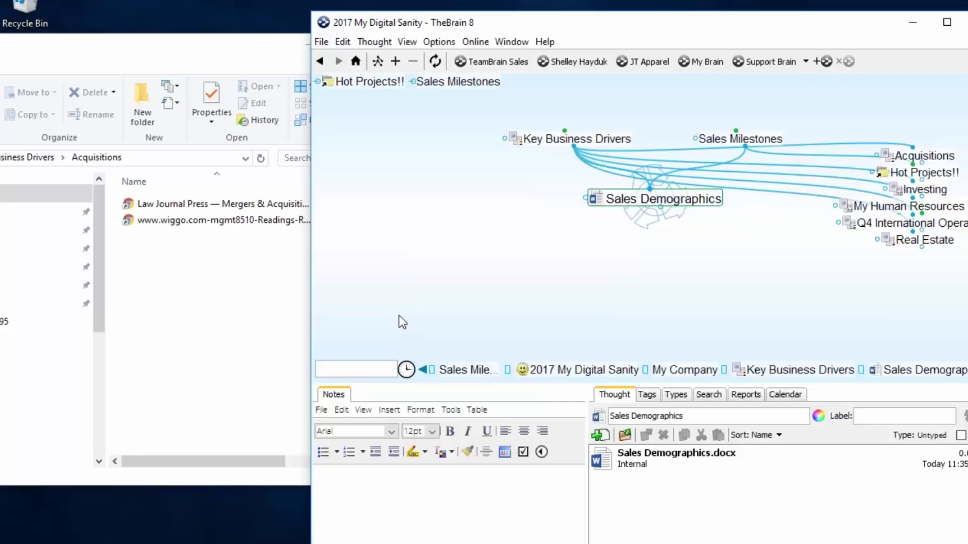
text(per)
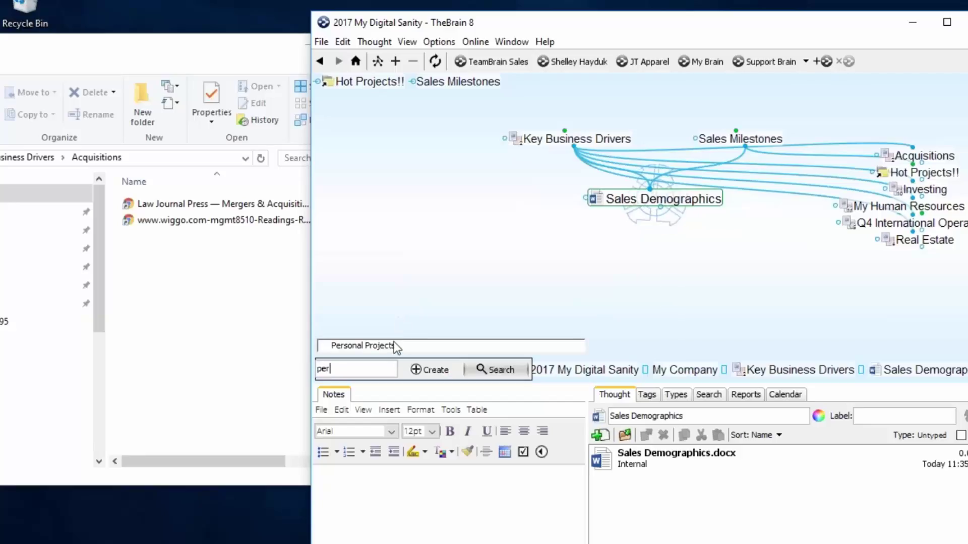
click(392, 345)
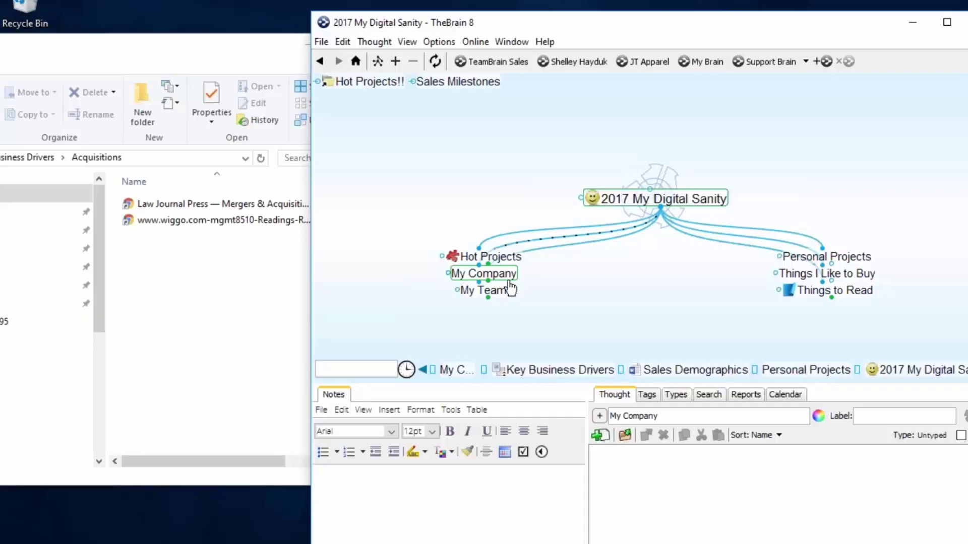
text(inf)
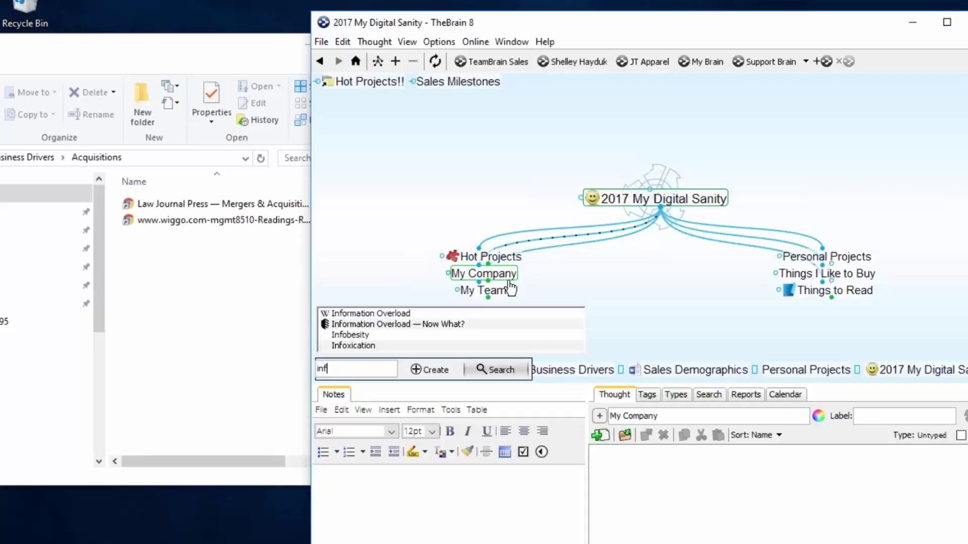
click(413, 312)
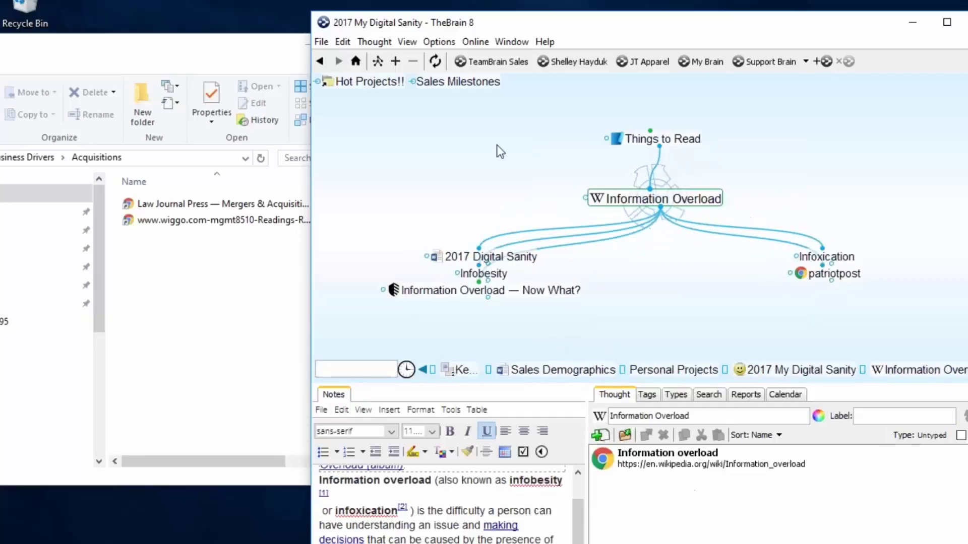
click(474, 41)
mouse_move(447, 46)
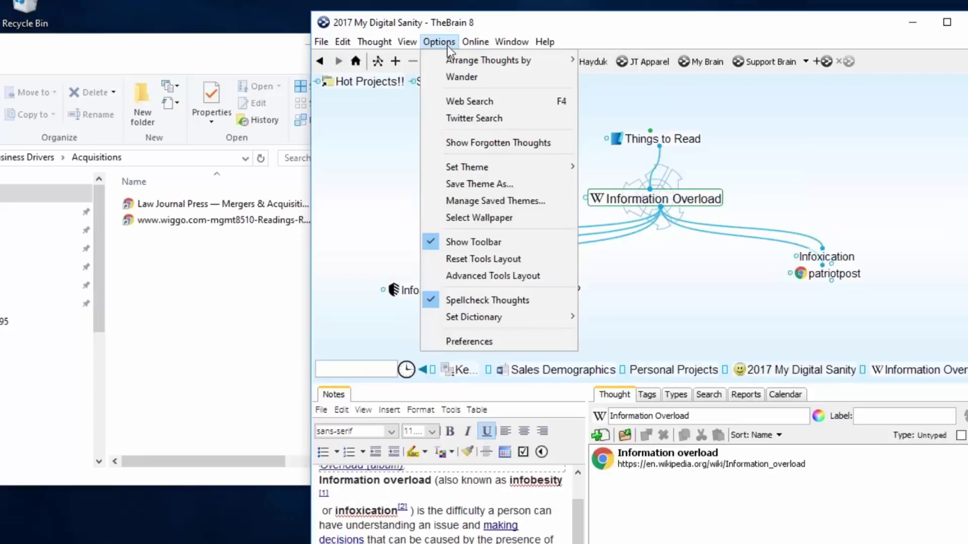
click(458, 119)
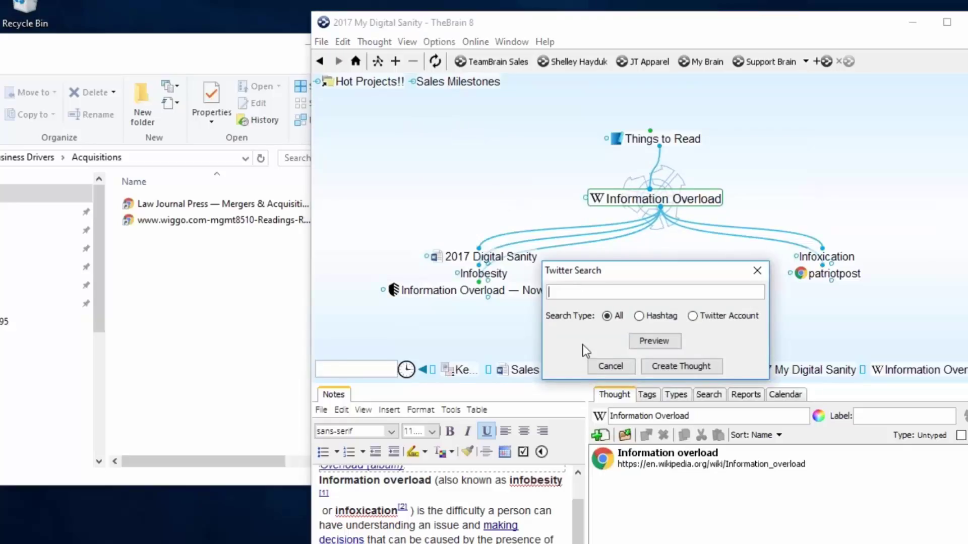
click(753, 272)
Step: Set up a Twitter search of type Hashtag for #informationoverload from the Information Overload thought
click(440, 45)
click(467, 119)
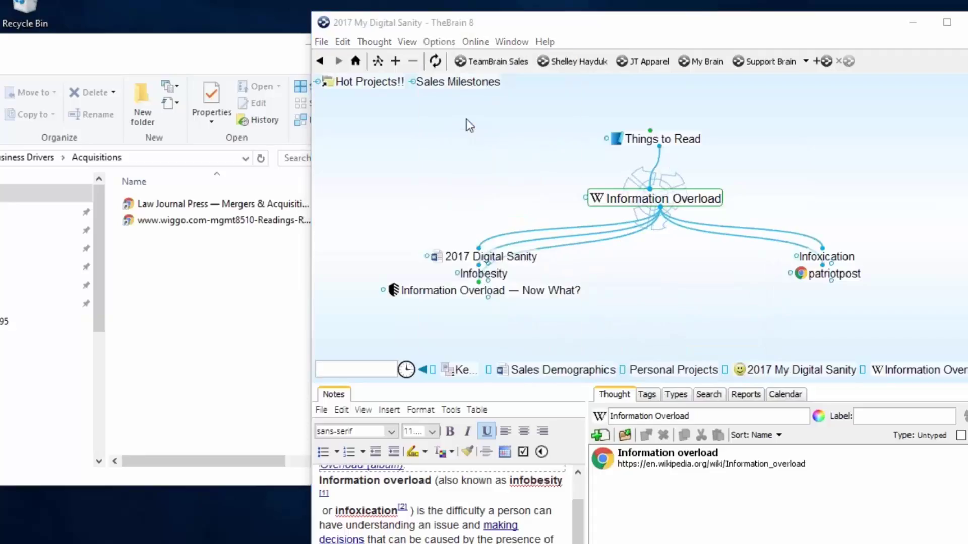
text(information)
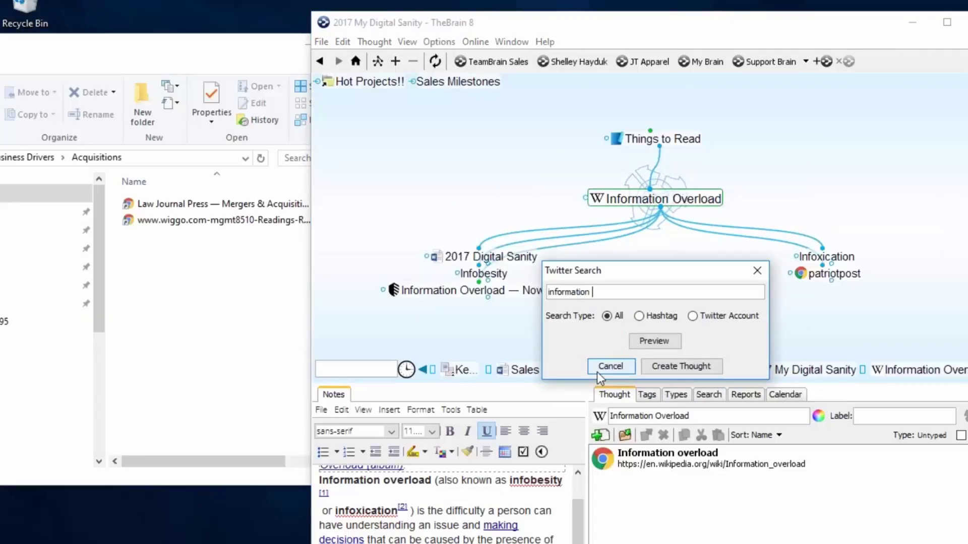
key(BackSpace)
text(ove)
key(BackSpace)
key(BackSpace)
key(BackSpace)
text(overload)
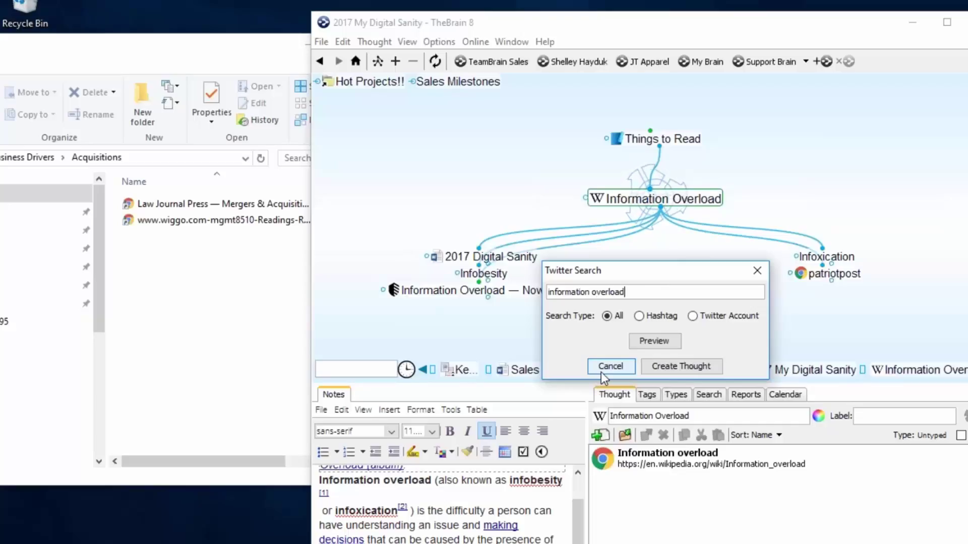
click(639, 316)
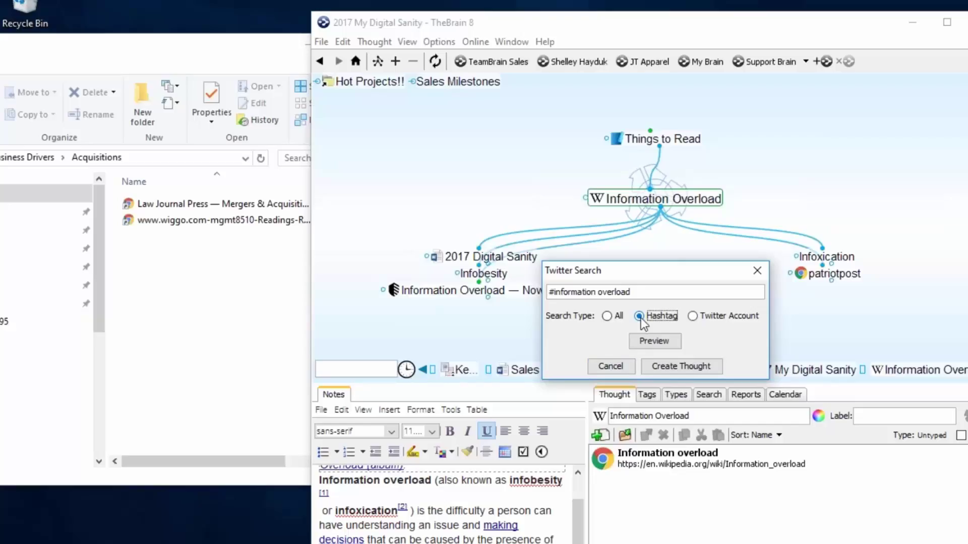
click(598, 292)
key(BackSpace)
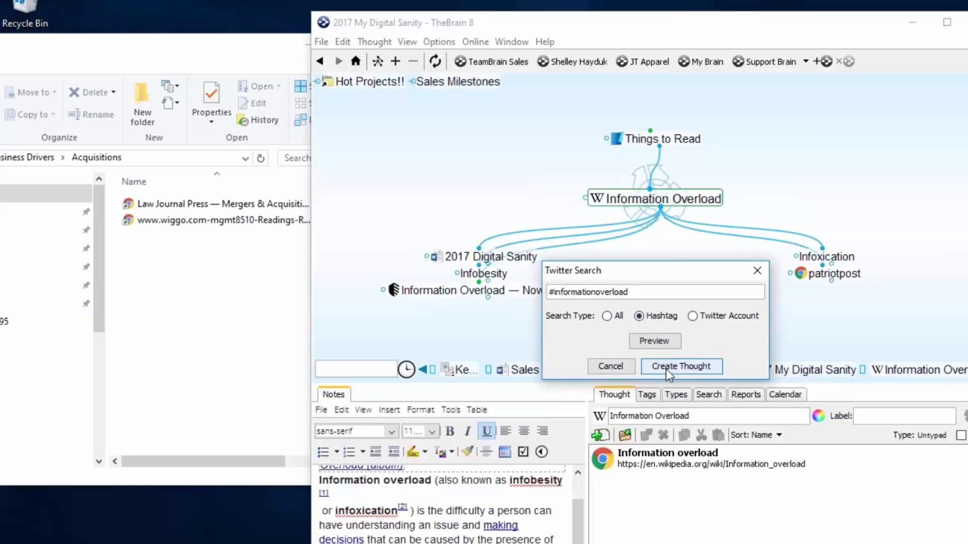
Step: Preview the #informationoverload search in the browser, narrow the browser window and create a thought from the search
click(654, 341)
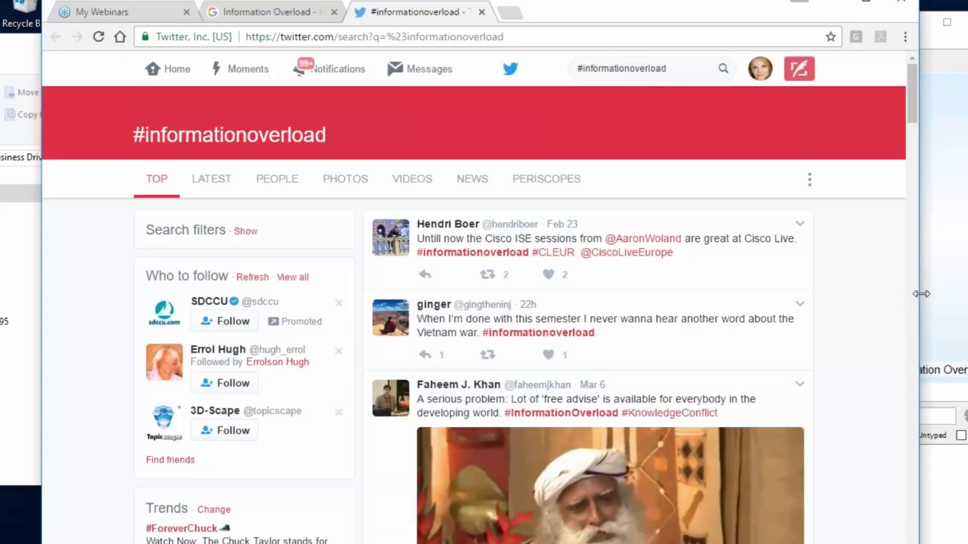
drag(921, 294, 345, 294)
click(705, 368)
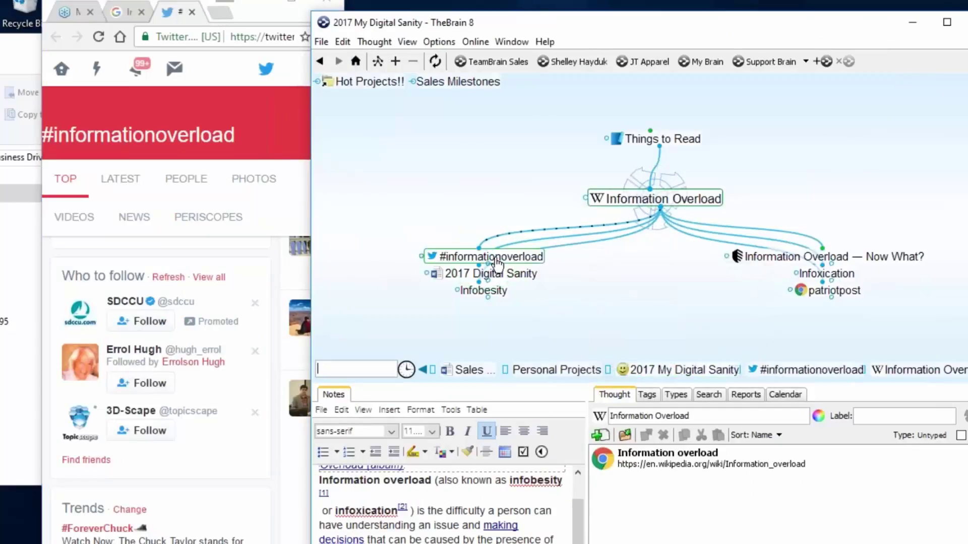
Step: Create a pin for the Information Overload thought
right_click(672, 202)
click(708, 488)
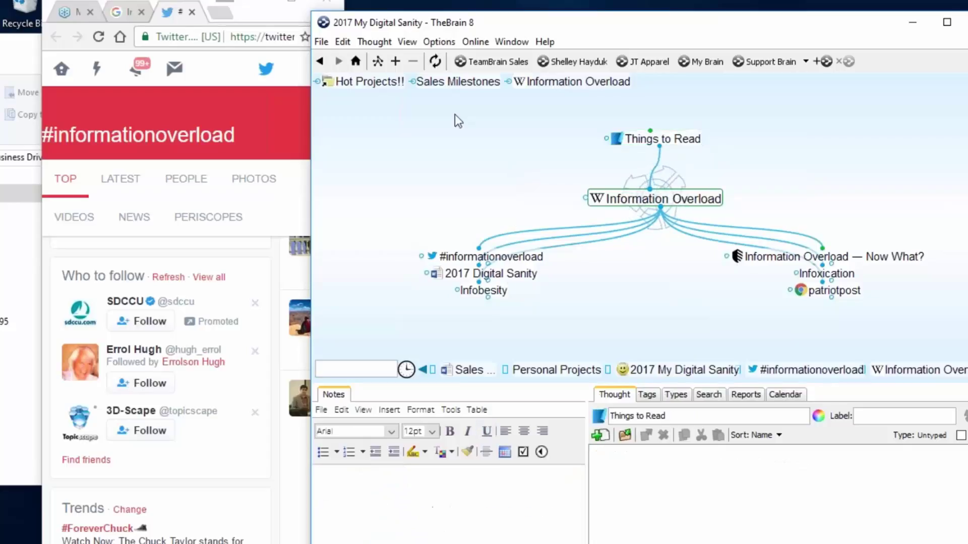
Step: Open the My Brain file from the recent Brains and enlarge the thought map area above the notes
click(323, 42)
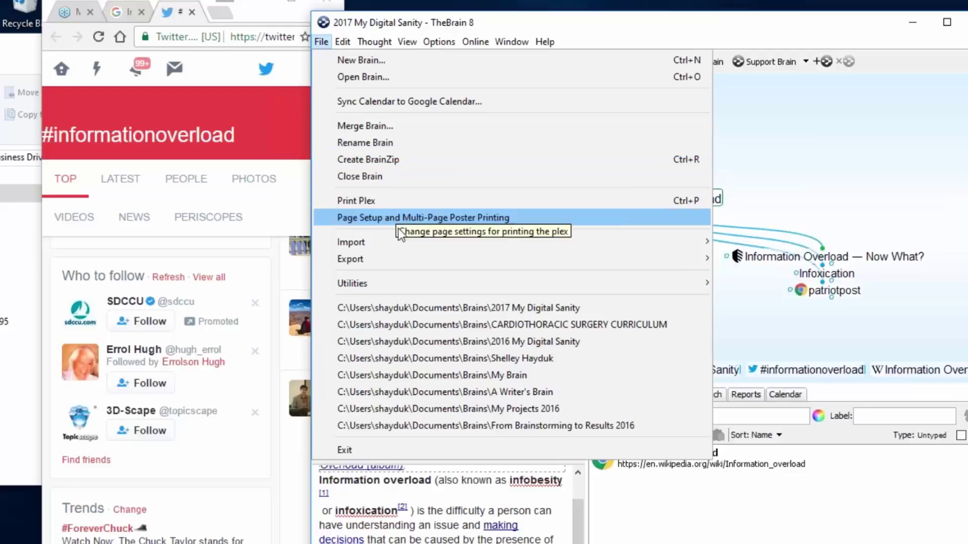
click(415, 373)
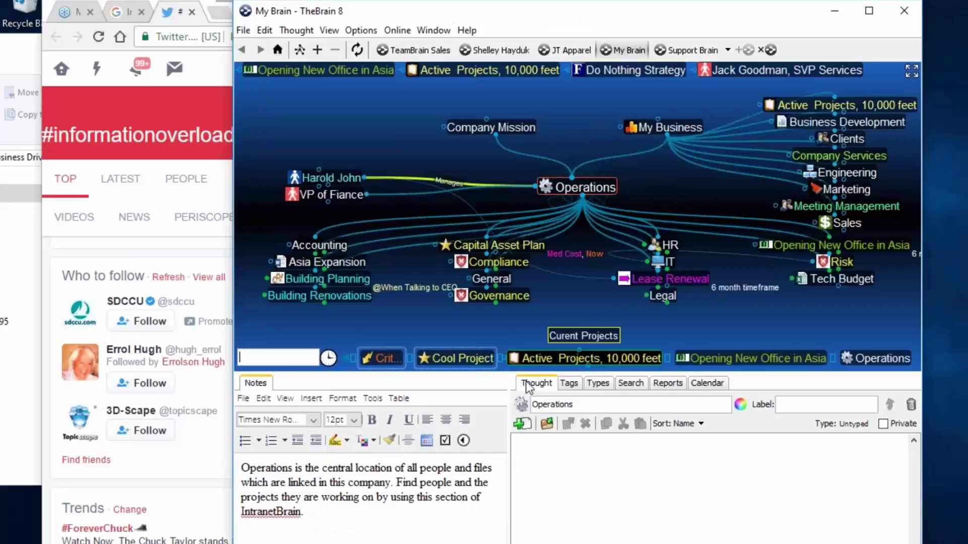
drag(504, 374, 503, 433)
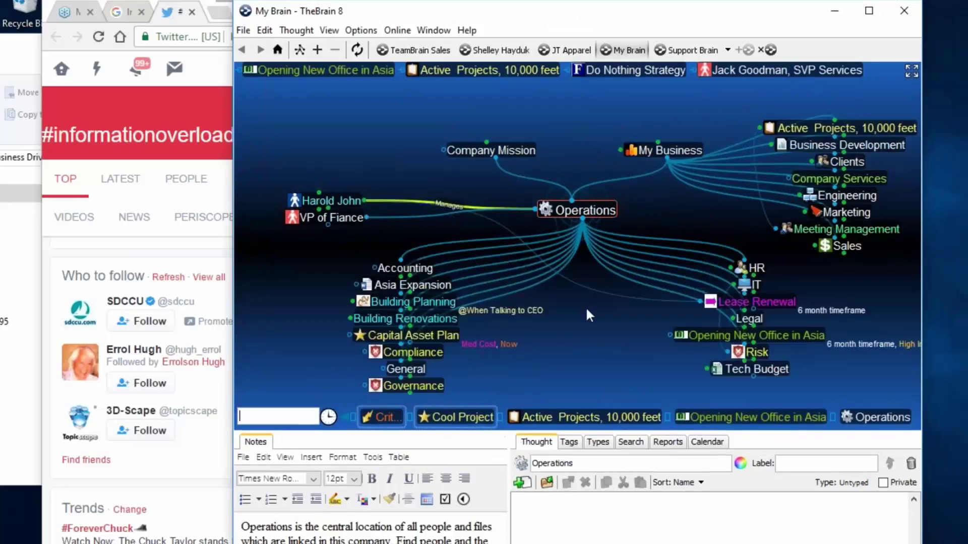
Step: Browse from the pinned Active Projects, 10,000 feet thought through Marketing to My Business, and adjust the map's height
click(486, 71)
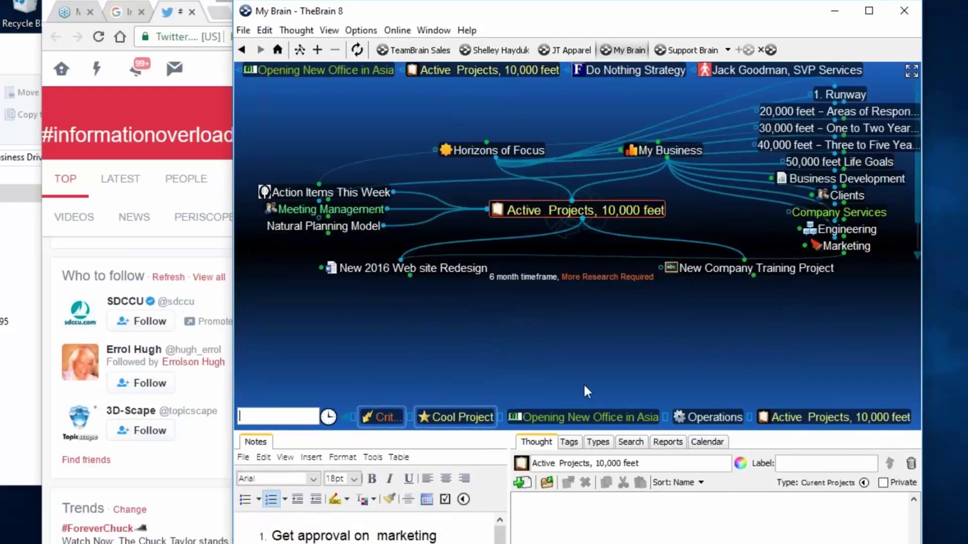
click(525, 237)
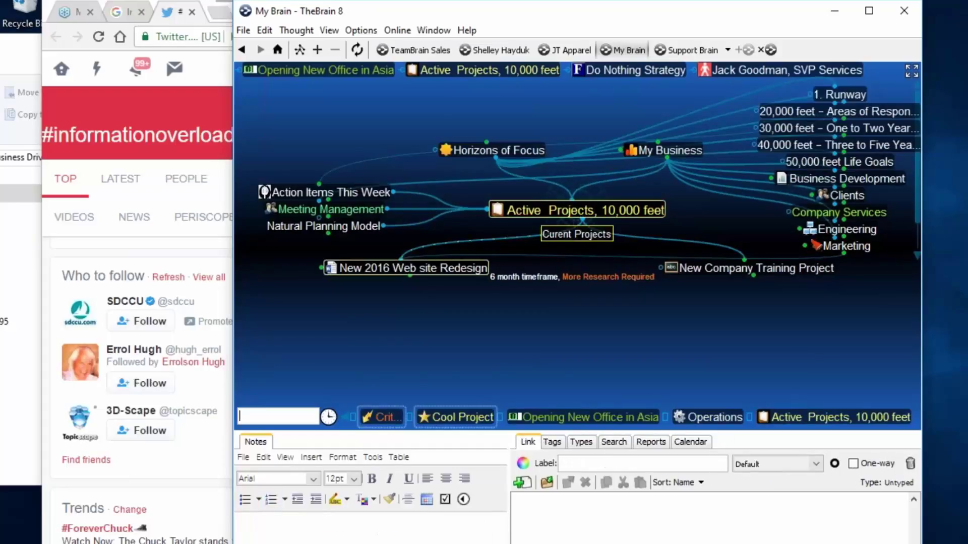
click(280, 49)
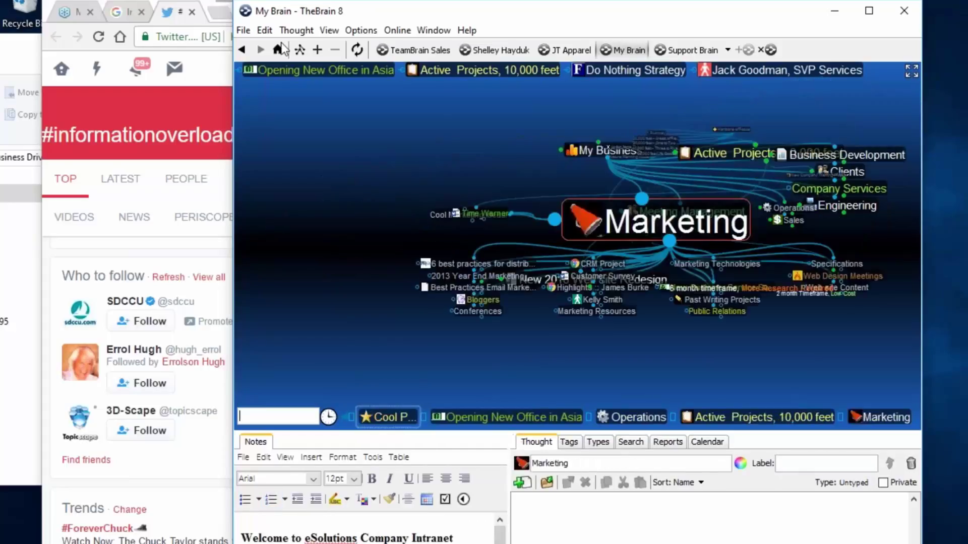
click(602, 157)
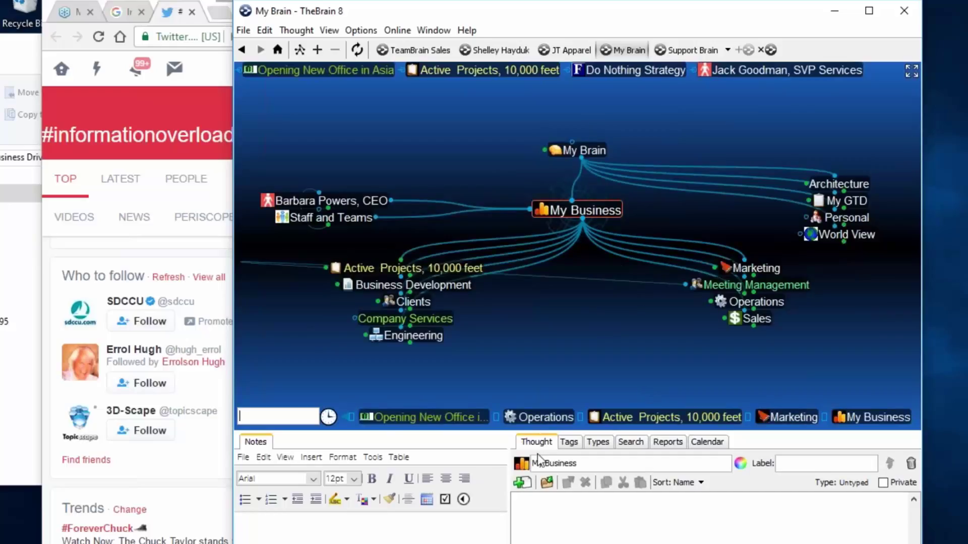
drag(499, 433, 499, 412)
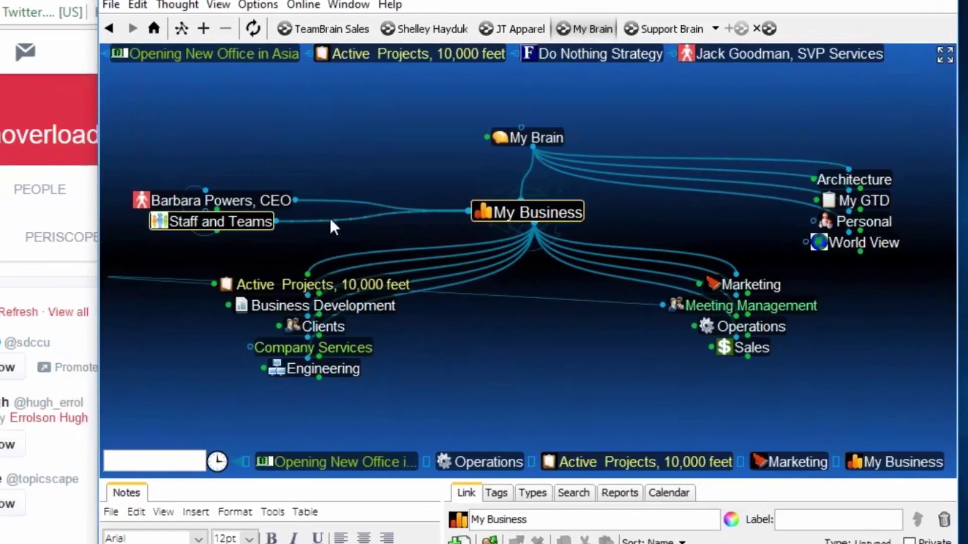
Step: Browse through Active Projects, 10,000 feet to the Meeting Management thought and display the list of thought types
click(405, 292)
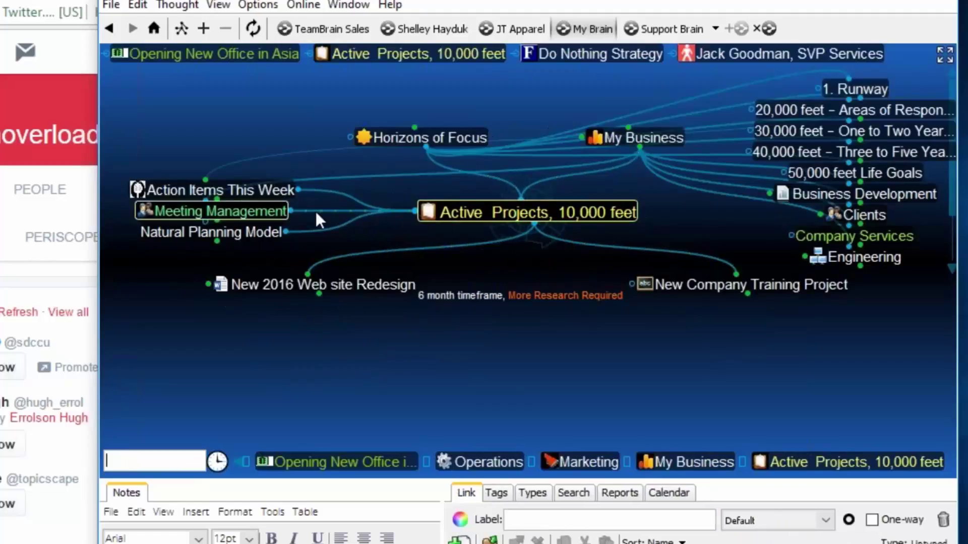
click(214, 211)
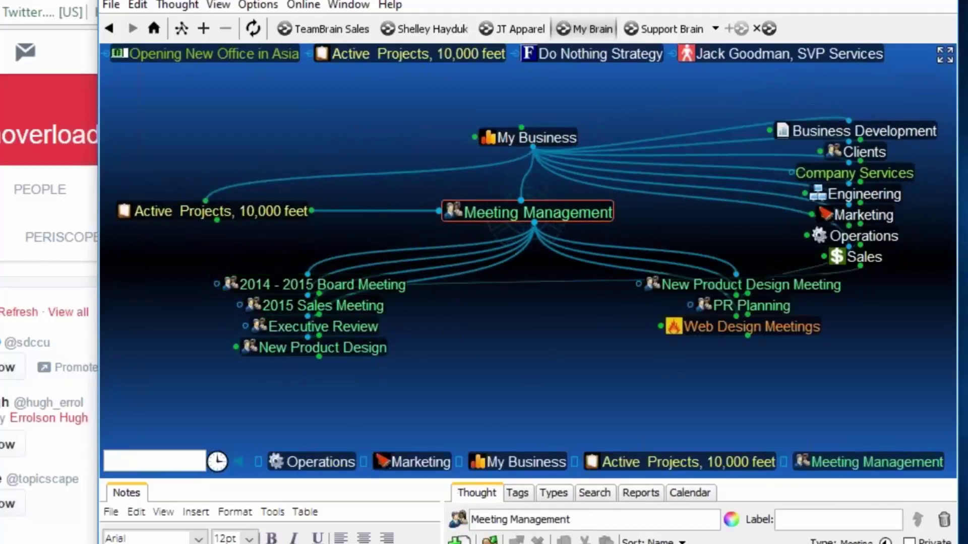
click(553, 493)
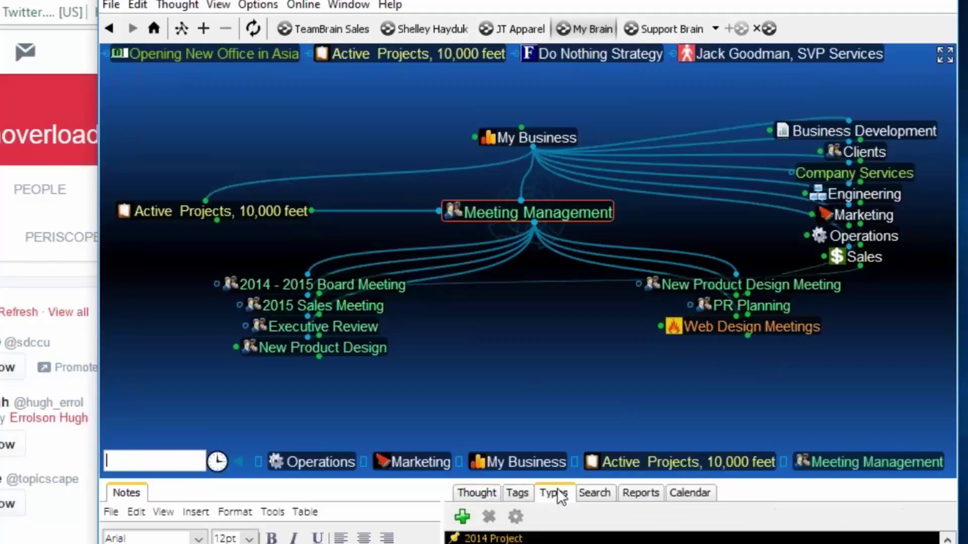
Step: Show the thoughts of the Green Light Project type and open the eCommerce Launch project among them
drag(391, 481, 415, 428)
scroll(691, 512, down, 10)
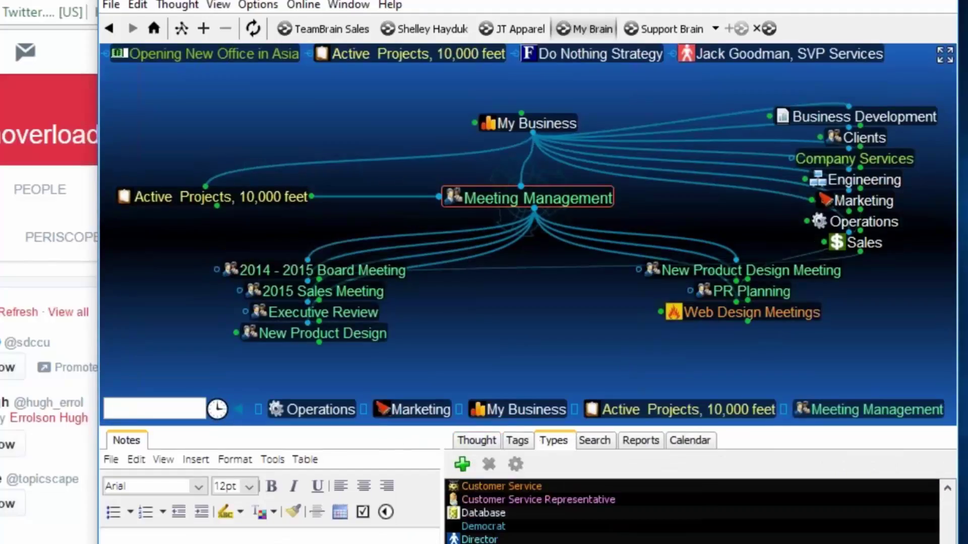
scroll(691, 511, up, 1)
scroll(691, 512, up, 1)
double_click(499, 543)
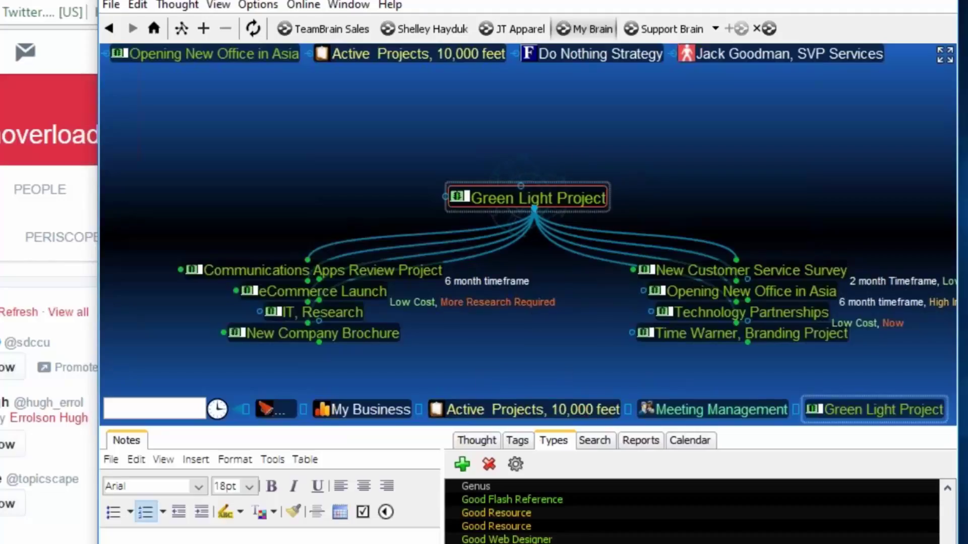
click(389, 294)
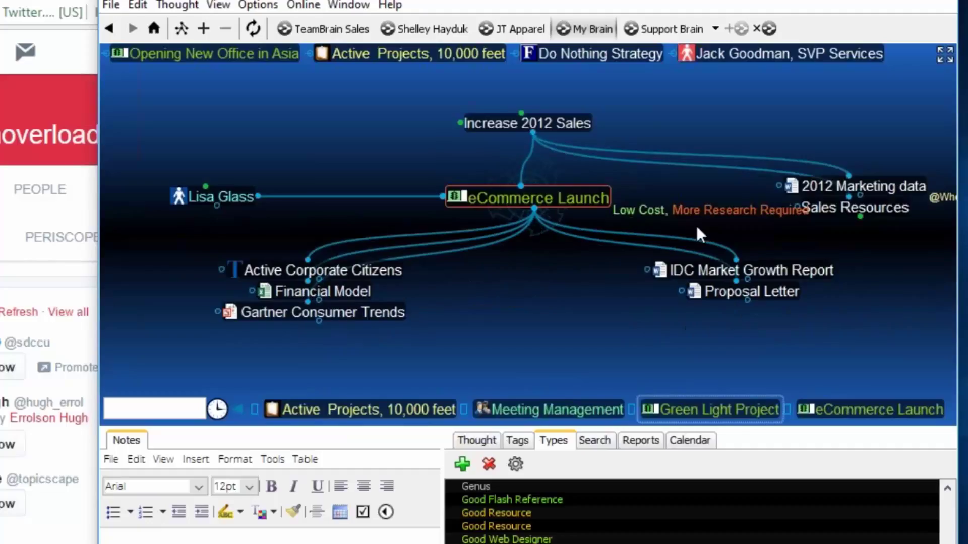
click(527, 445)
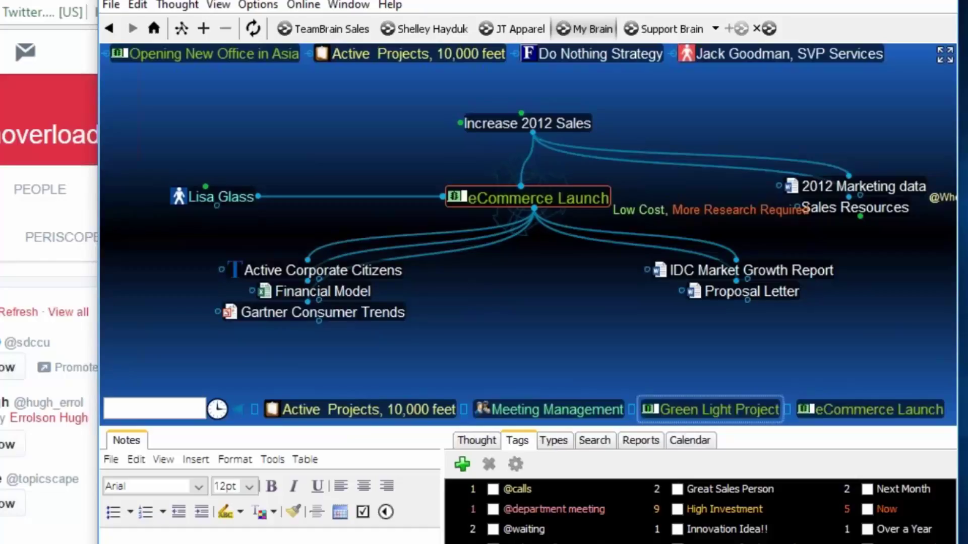
double_click(703, 543)
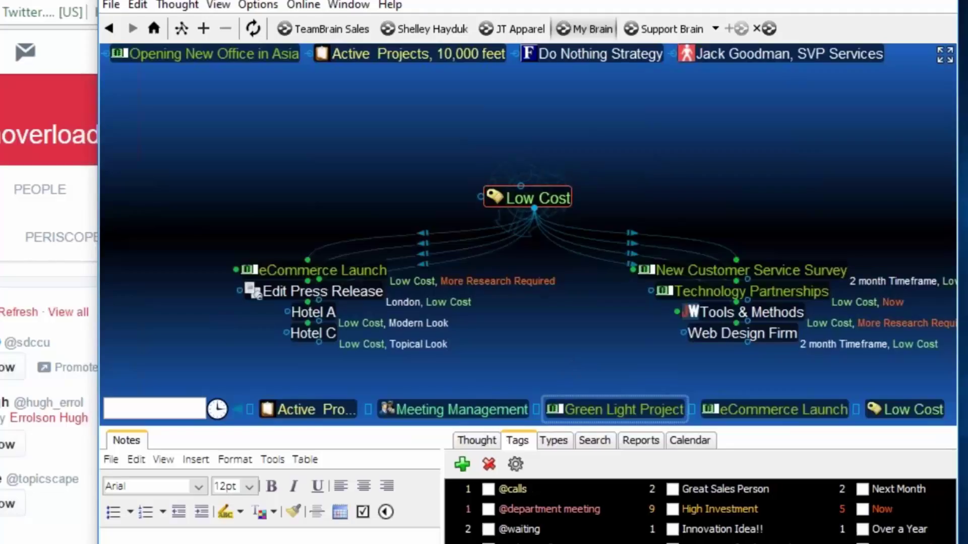
click(504, 542)
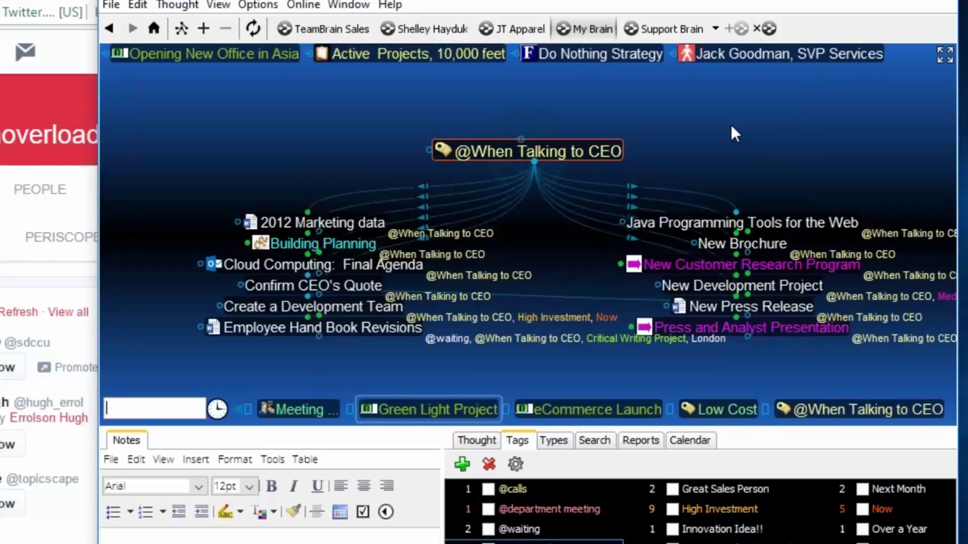
click(735, 514)
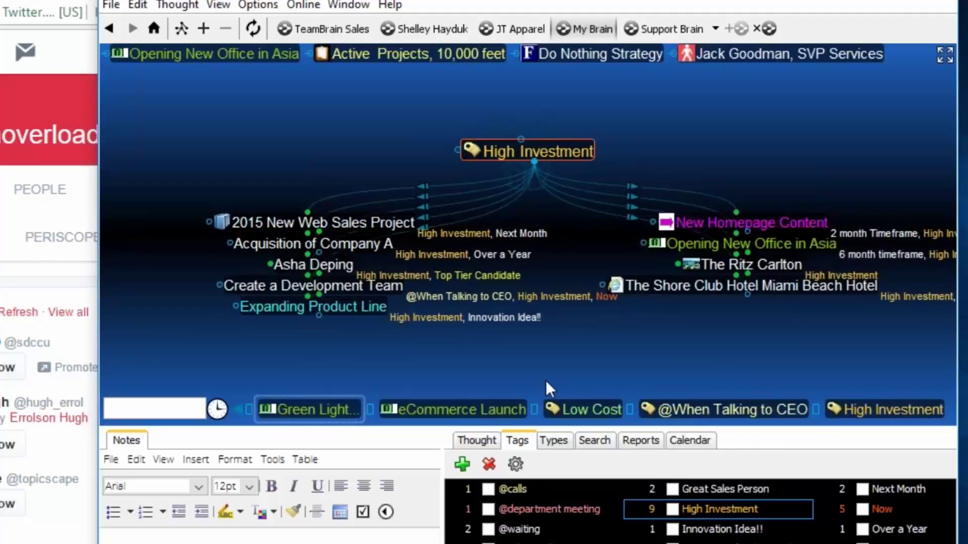
click(460, 466)
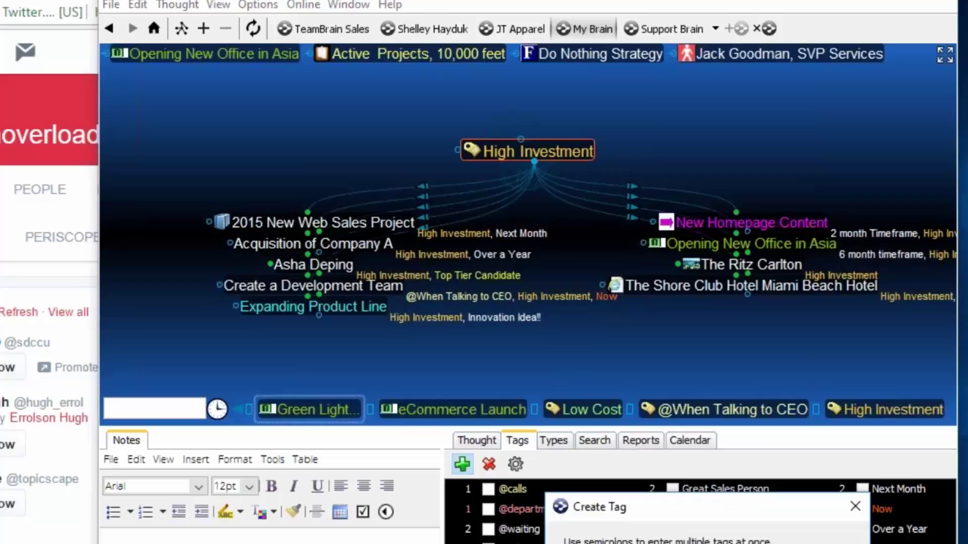
click(855, 506)
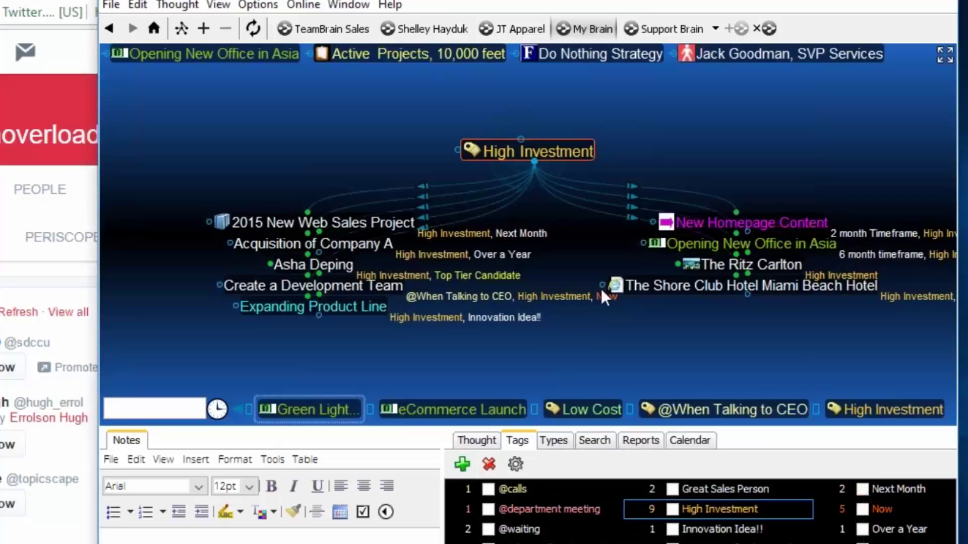
Step: Open the 2015 New Web Sales Project thought and rename it to "2017 New Web Sales Project"
click(222, 225)
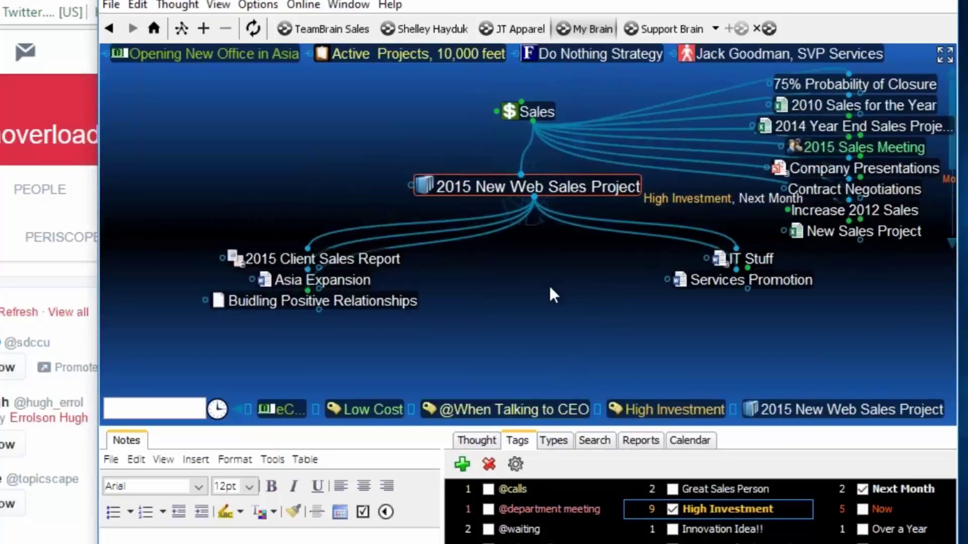
click(478, 442)
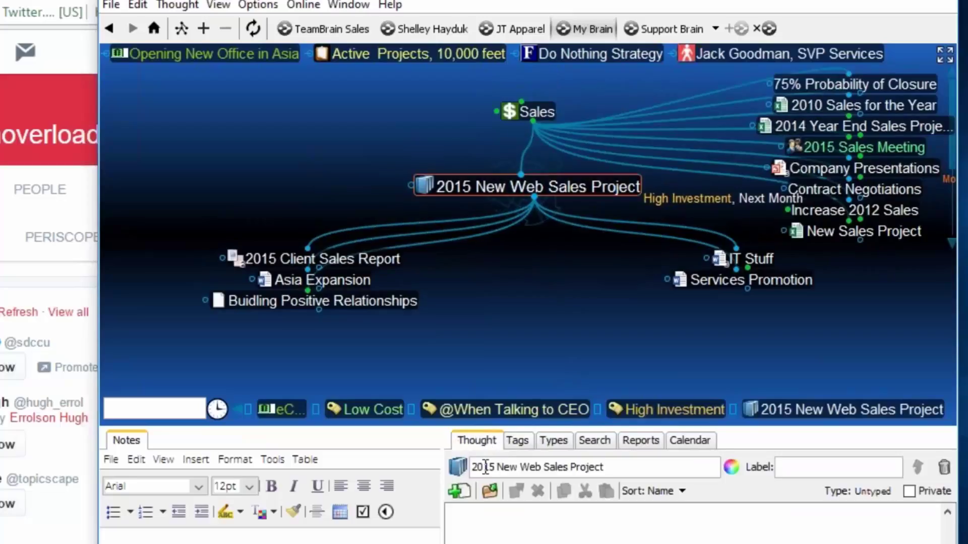
click(496, 468)
key(BackSpace)
text(7)
Step: Assign the Green Light Project thought type to the 2017 New Web Sales Project
right_click(572, 189)
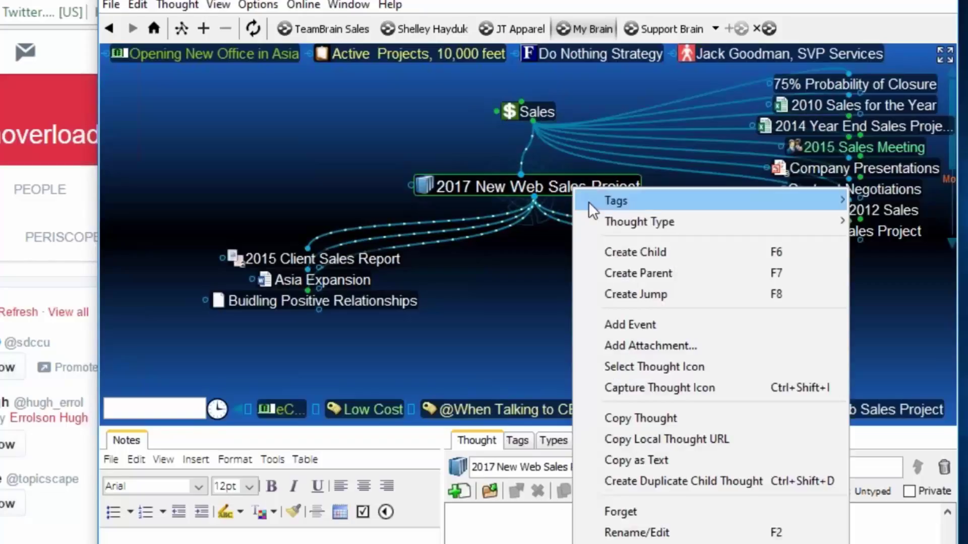
mouse_move(601, 221)
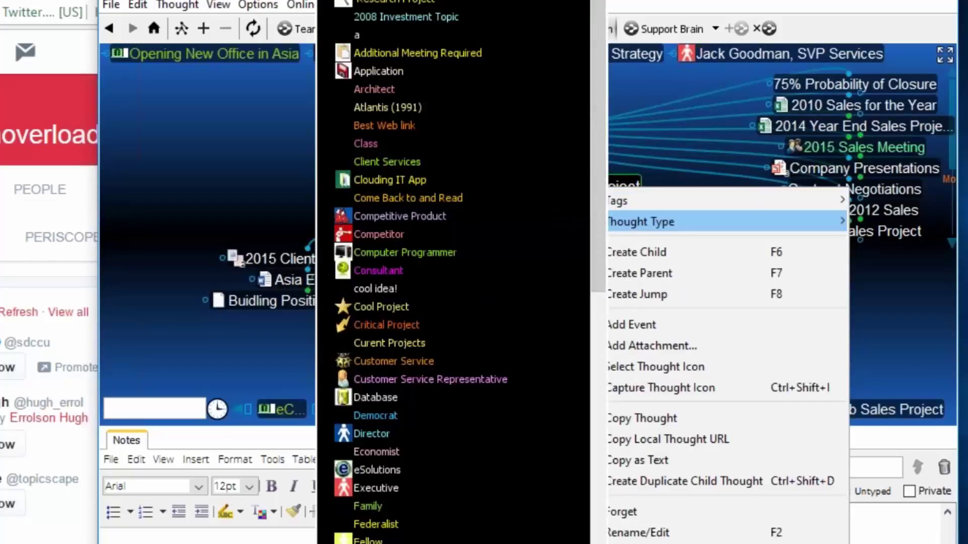
scroll(487, 444, down, 3)
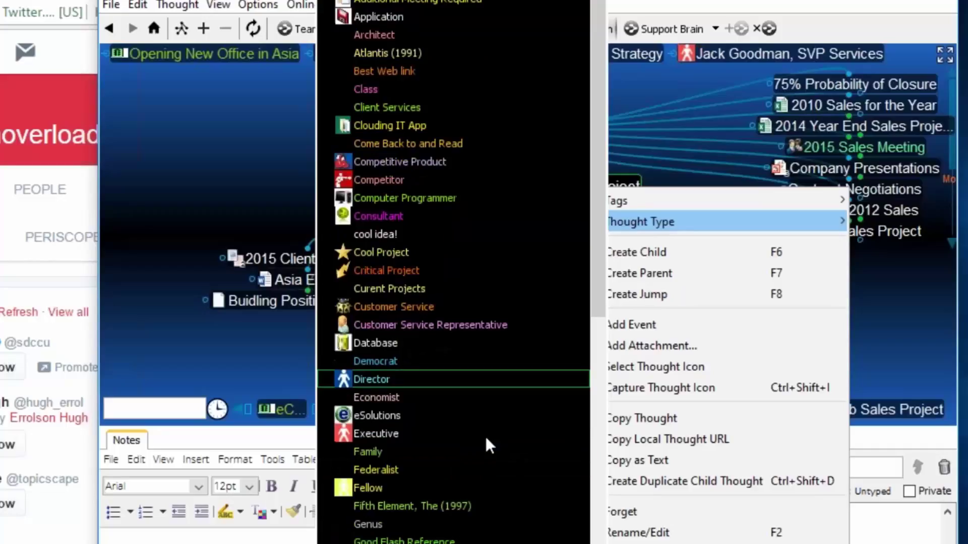
click(484, 543)
mouse_move(485, 197)
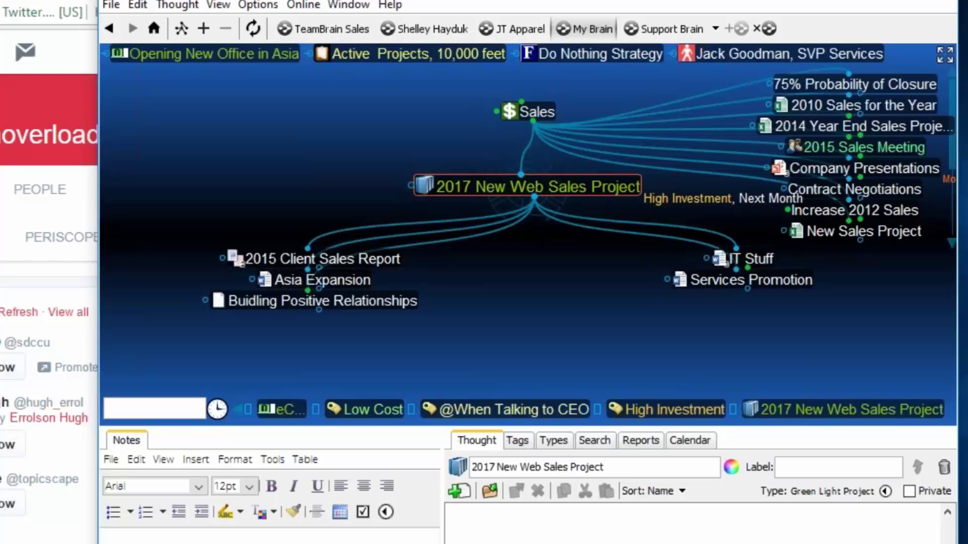
Step: View the Sales and Marketing thoughts in an enlarged map, and find the Red Cross thought by searching for "red"
click(536, 111)
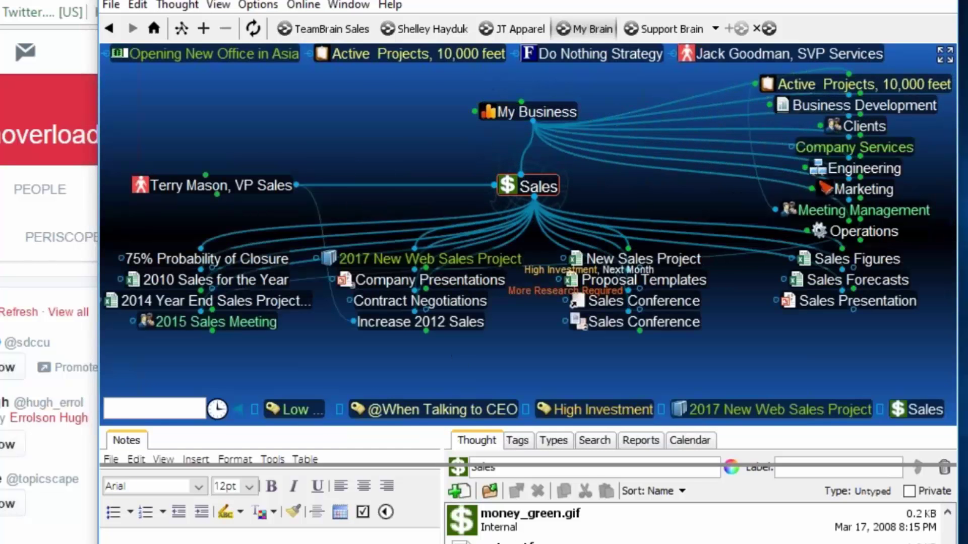
drag(432, 442, 460, 511)
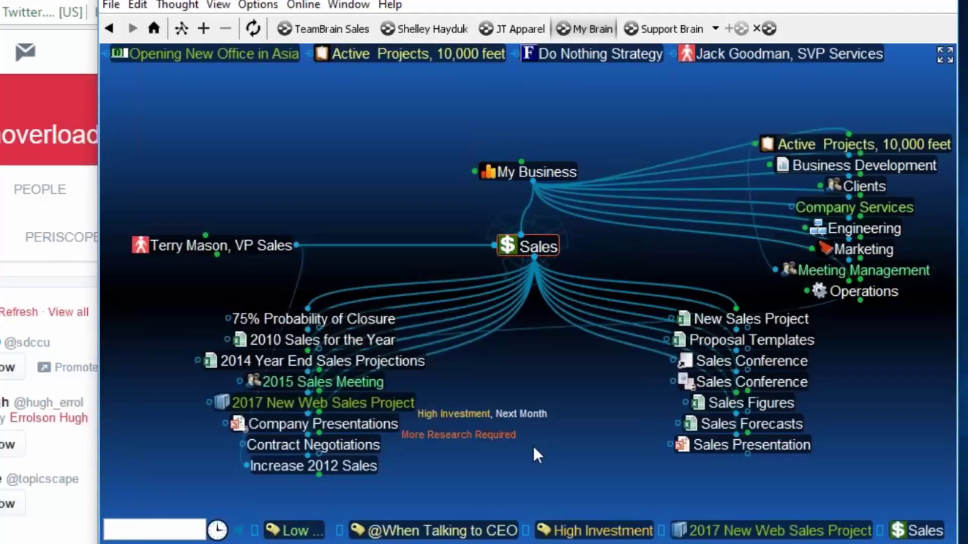
click(862, 249)
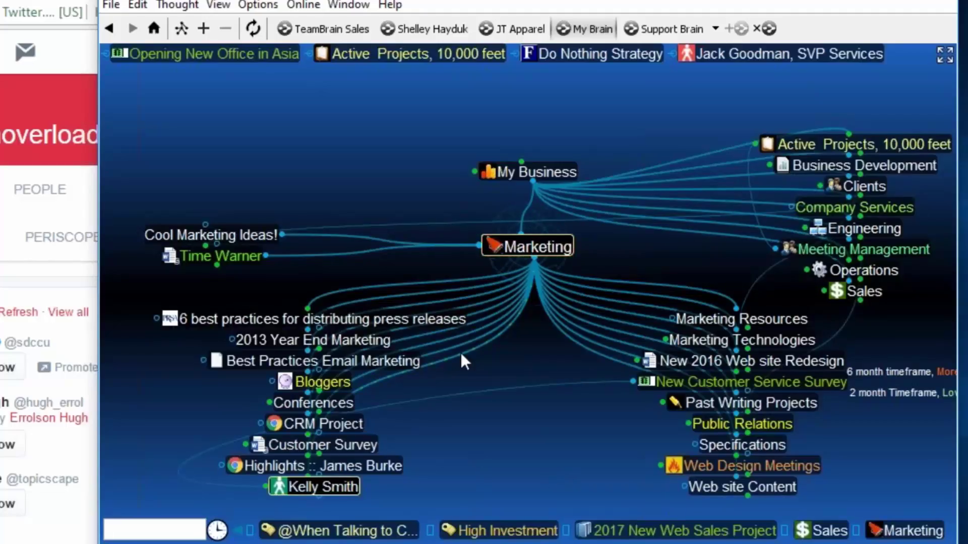
text(red)
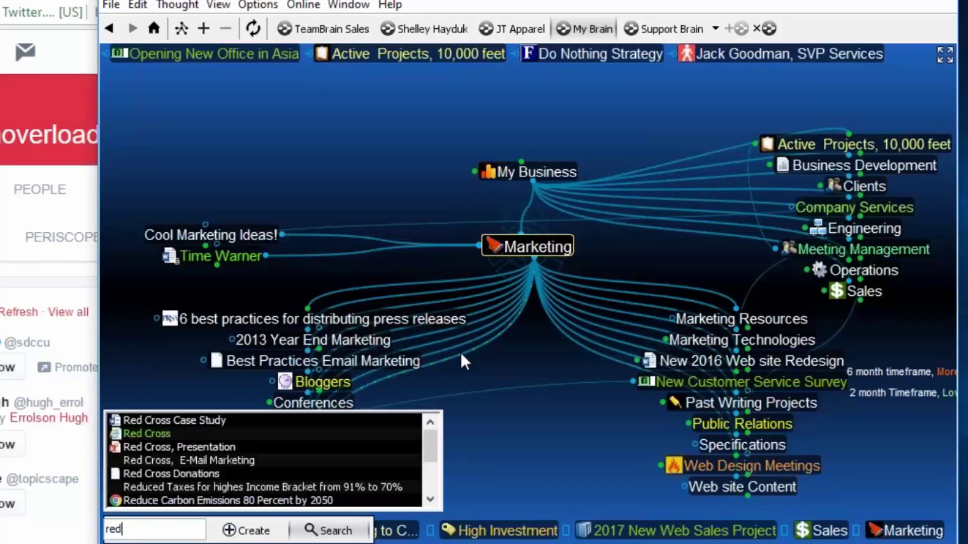
click(160, 431)
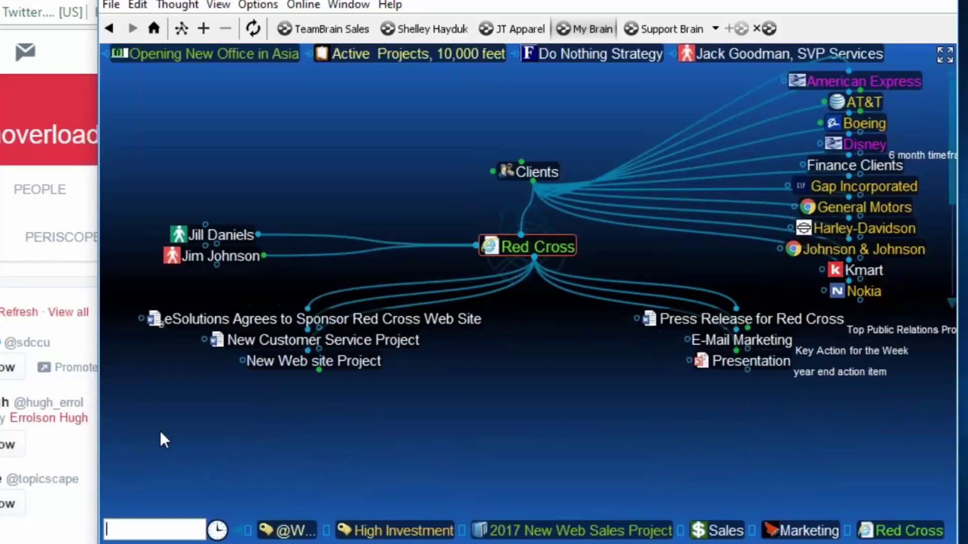
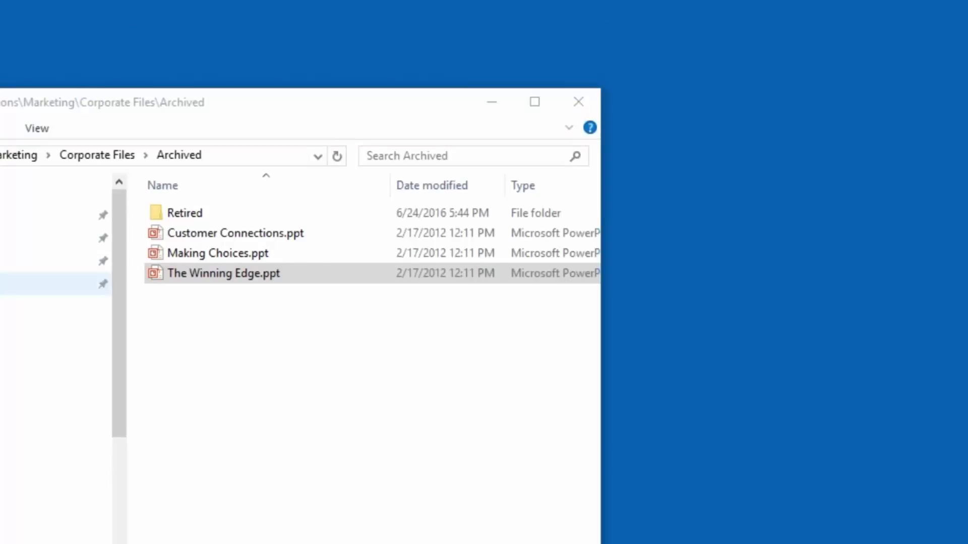
Step: Switch from the Archived folder to the eSol brain in TheBrain and open The Winning Edge through Marketing and Archived Presentations
drag(309, 99, 330, 35)
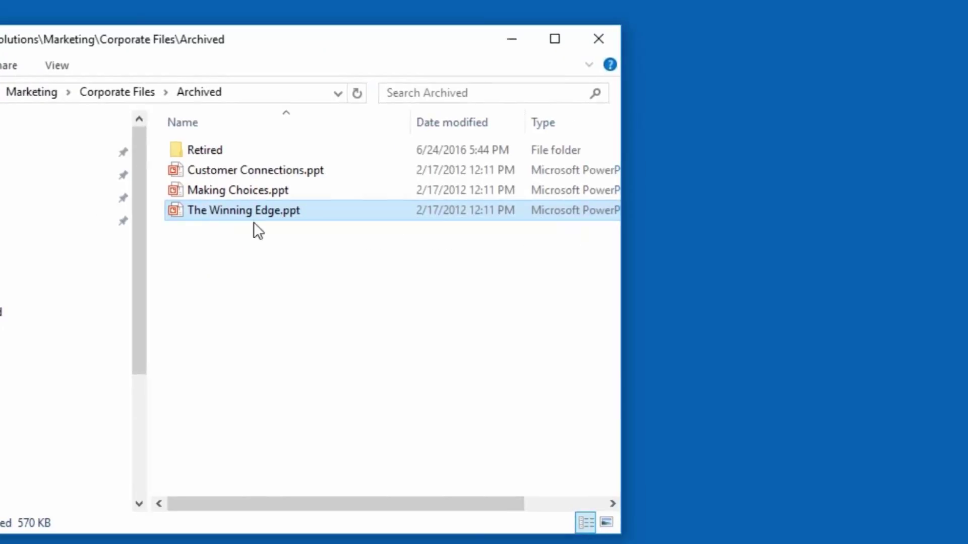
mouse_move(208, 154)
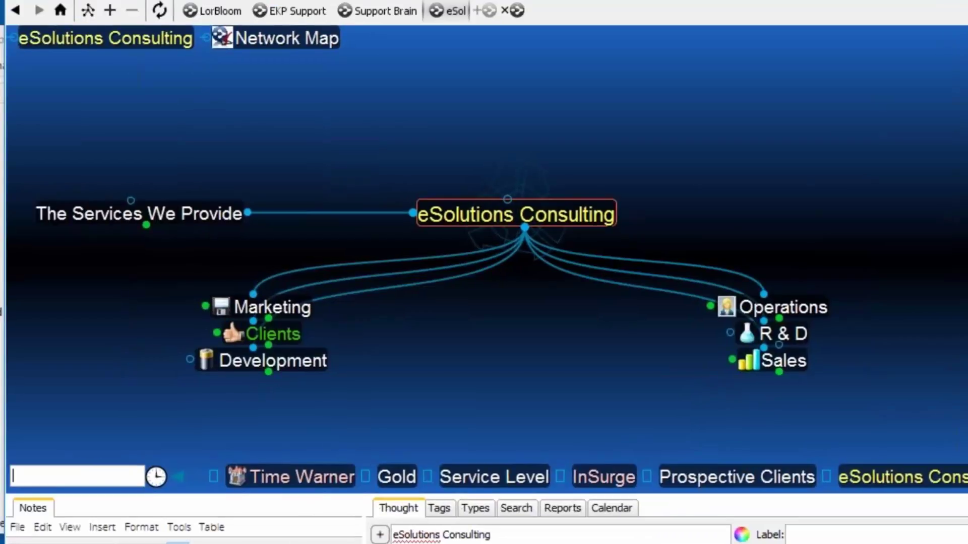
click(274, 305)
click(325, 337)
click(262, 307)
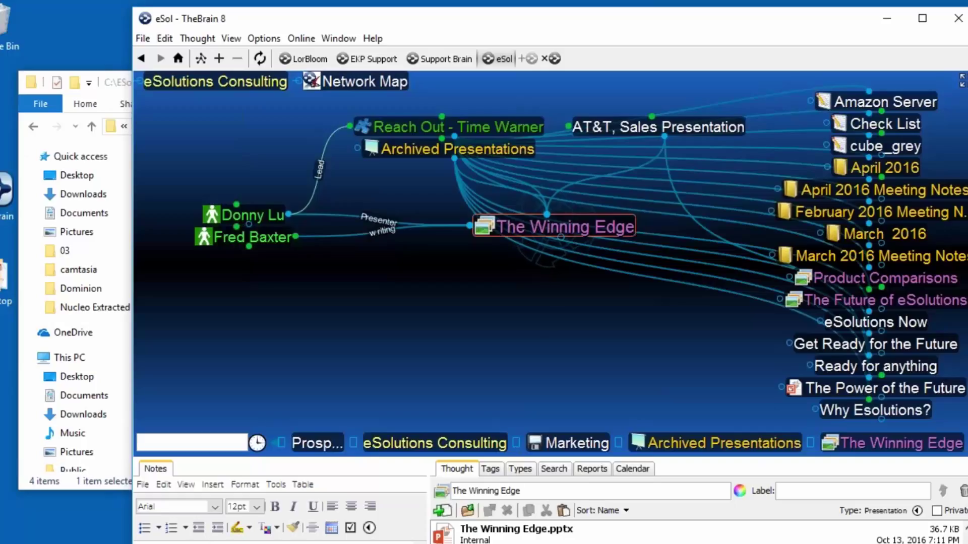
Step: Enlarge the notes area of The Winning Edge and highlight part of the date under Time Warner
drag(345, 458, 345, 387)
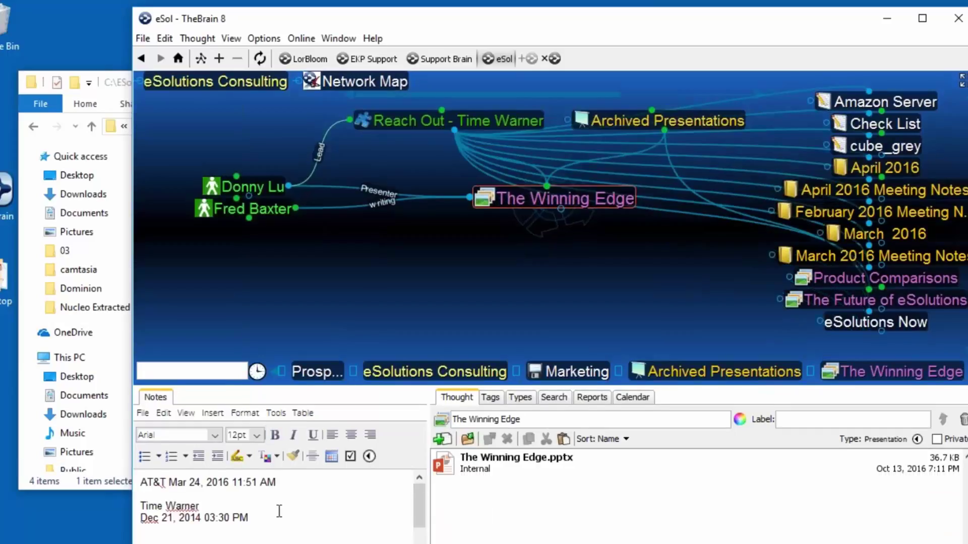
click(187, 518)
drag(187, 519, 204, 519)
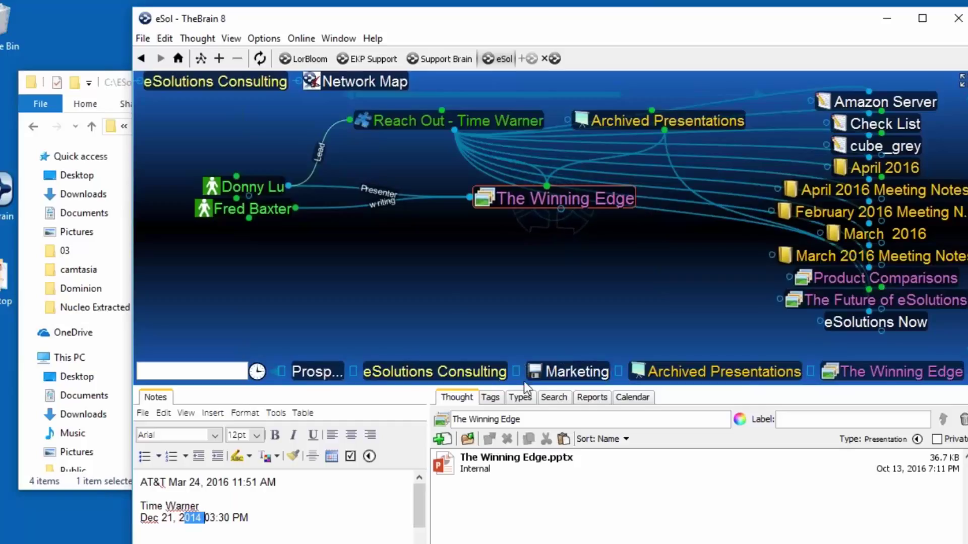
Step: Enlarge the map, view the connections of the person linked as writing, and return to The Winning Edge
drag(523, 386, 523, 456)
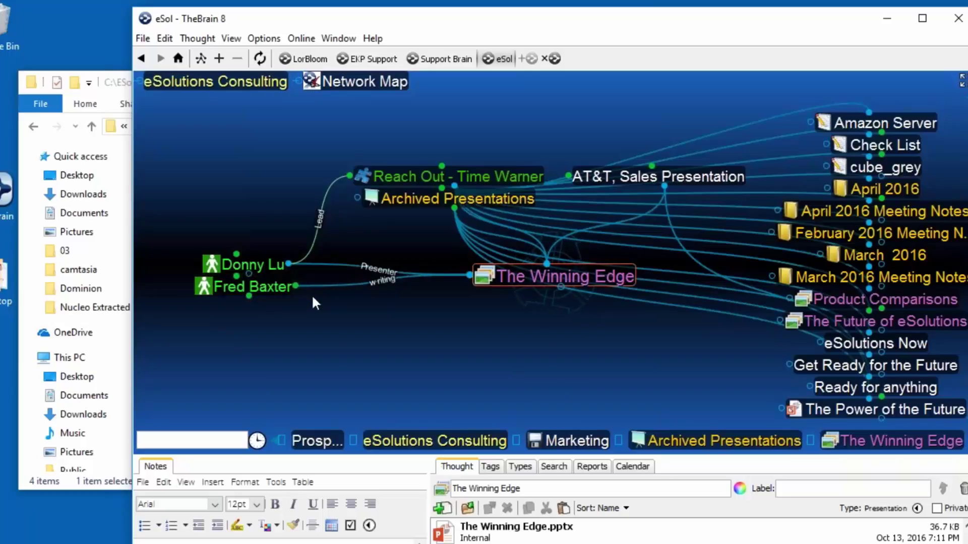
click(252, 286)
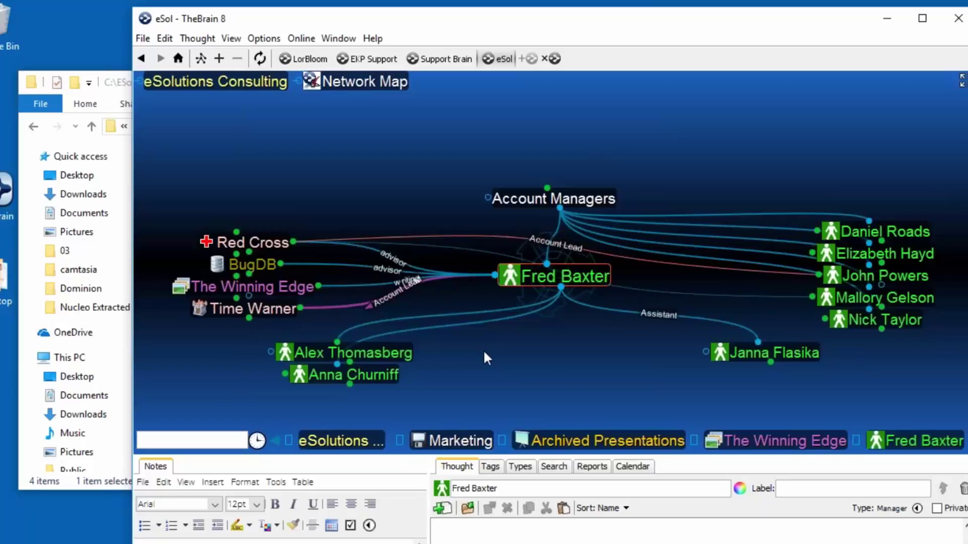
click(292, 293)
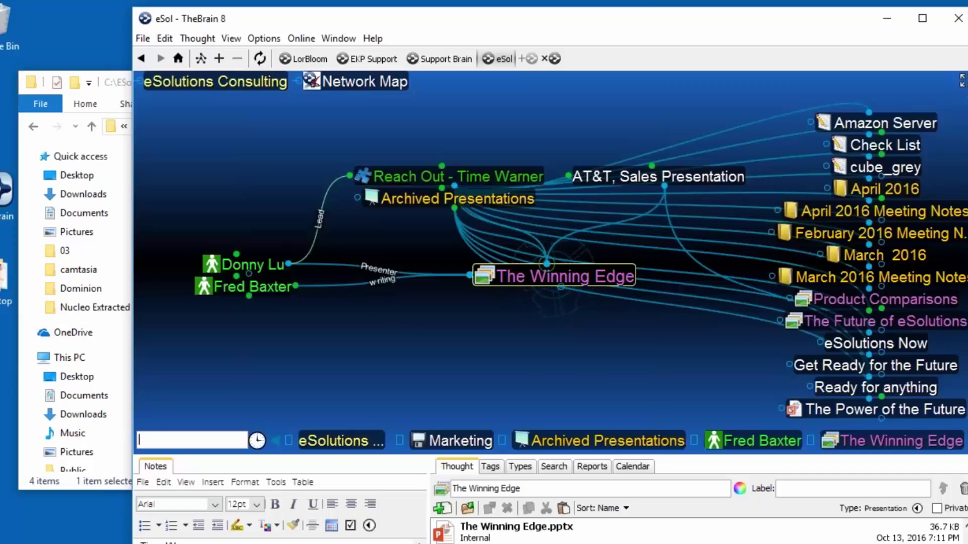
Step: Link the existing InSurge thought as a parent of The Winning Edge, checking the link from InSurge's side
drag(547, 262, 416, 117)
text(In)
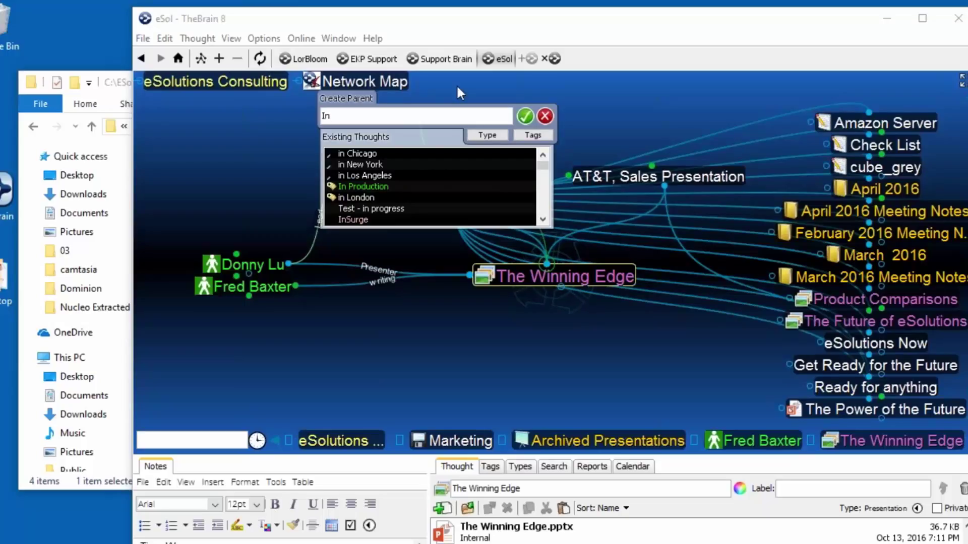
double_click(358, 219)
click(456, 197)
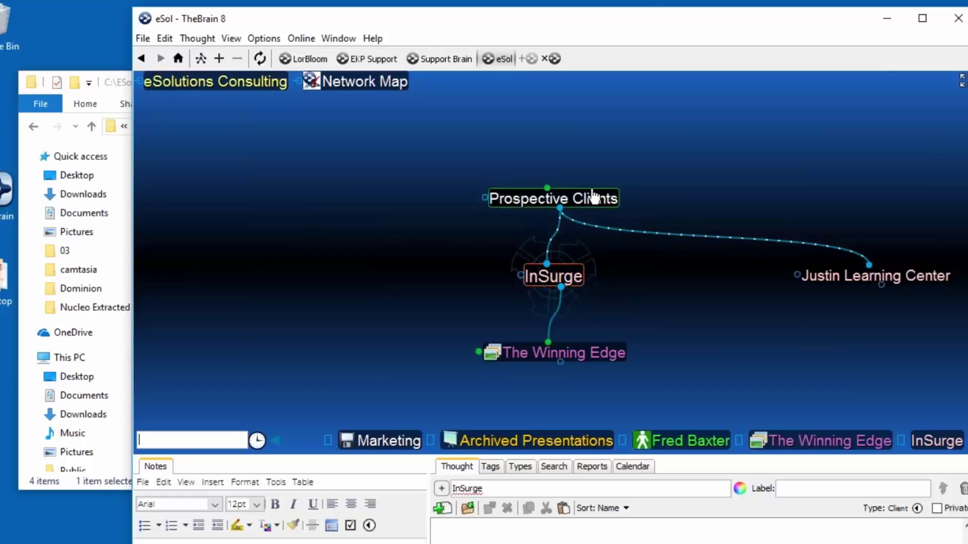
click(578, 353)
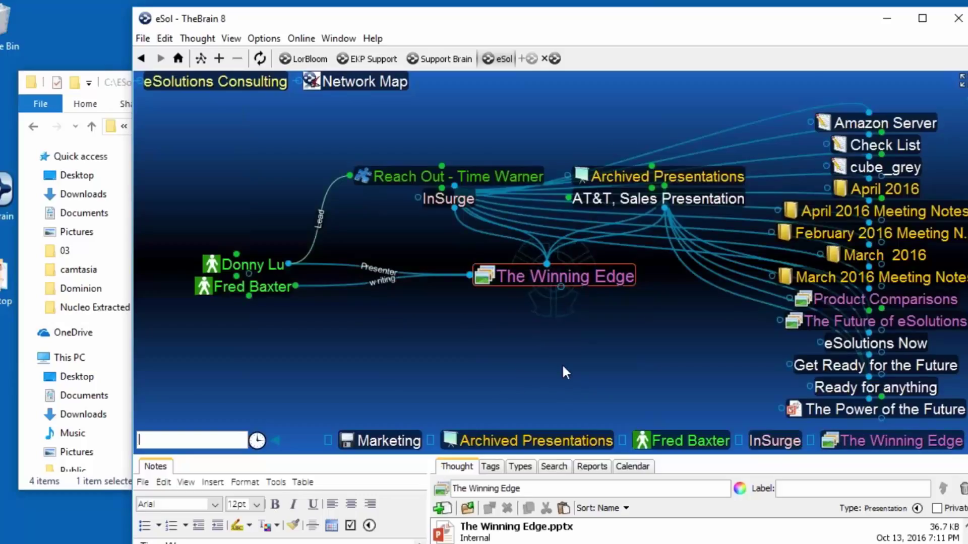
Step: Enlarge the attachments area and copy the The Winning Edge.pptx attachment
drag(431, 456, 428, 388)
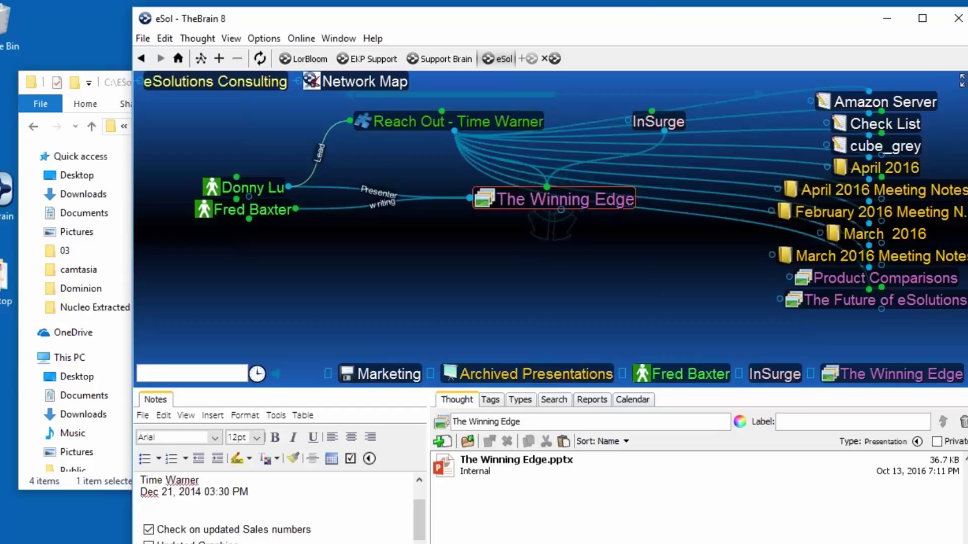
click(452, 474)
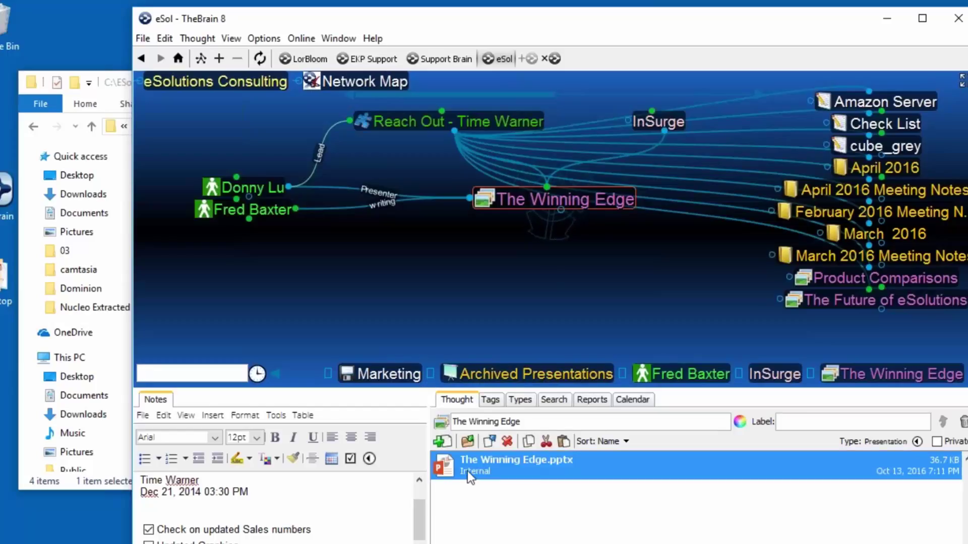
click(528, 442)
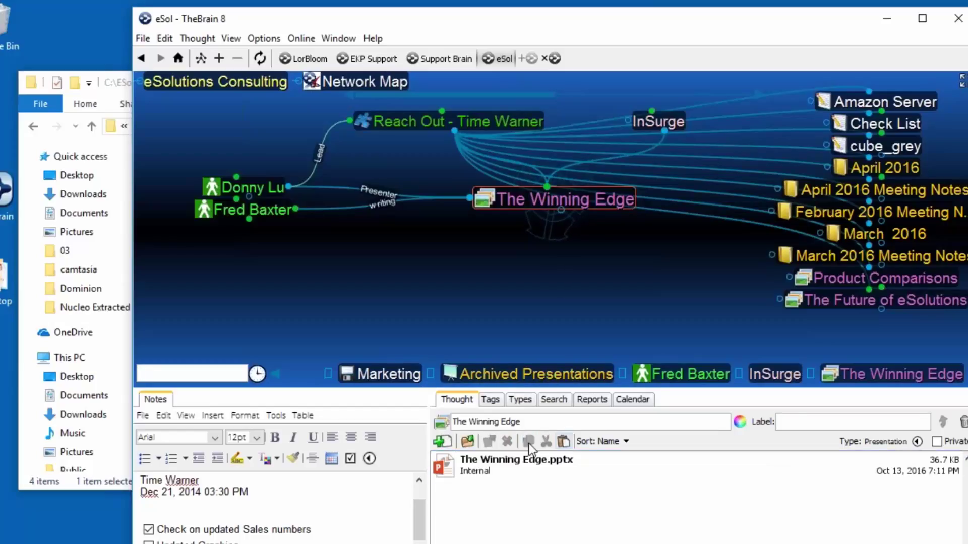
Step: Paste the copied presentation into The Winning Edge's attachments and rename the copy as Winning Edge - Modernized.pptx
click(563, 442)
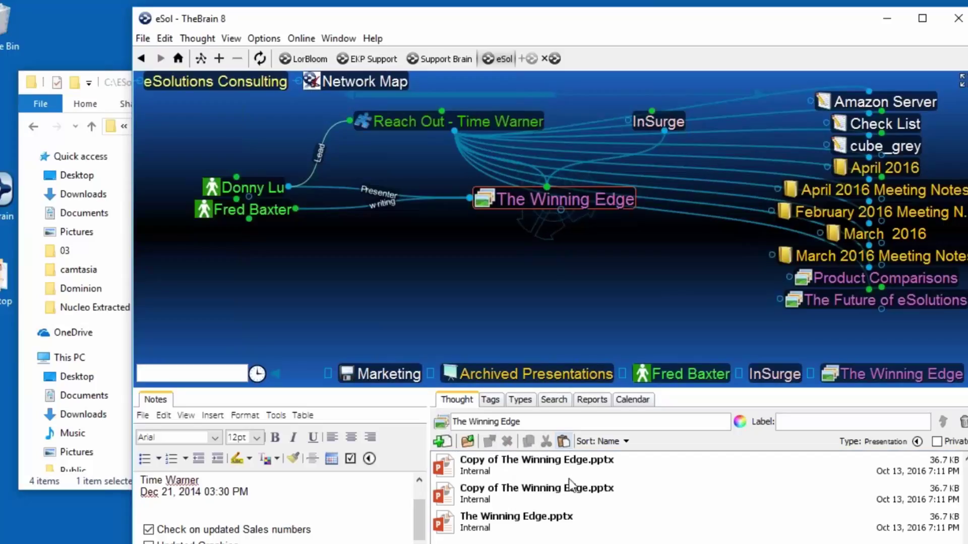
click(537, 461)
click(536, 461)
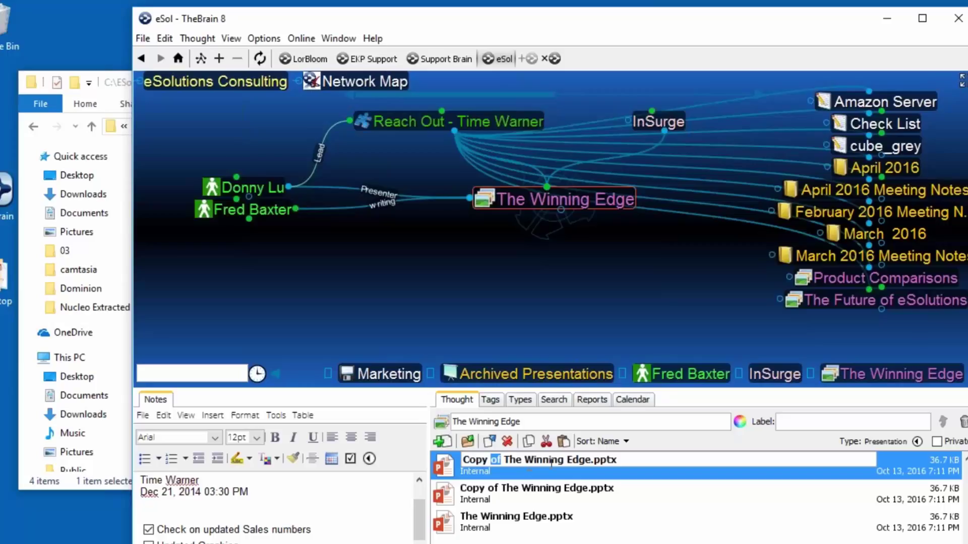
drag(589, 461, 451, 461)
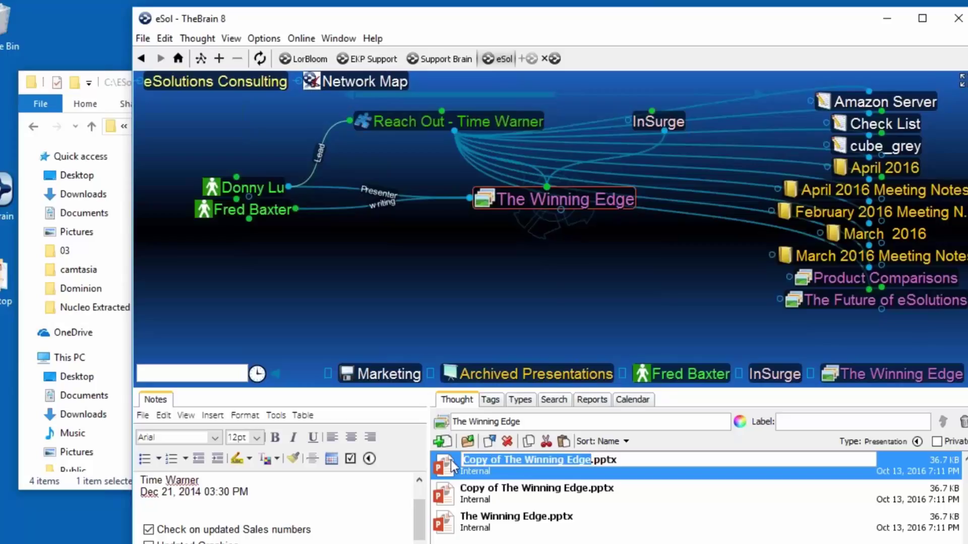
text(Winnin)
text(g Edge )
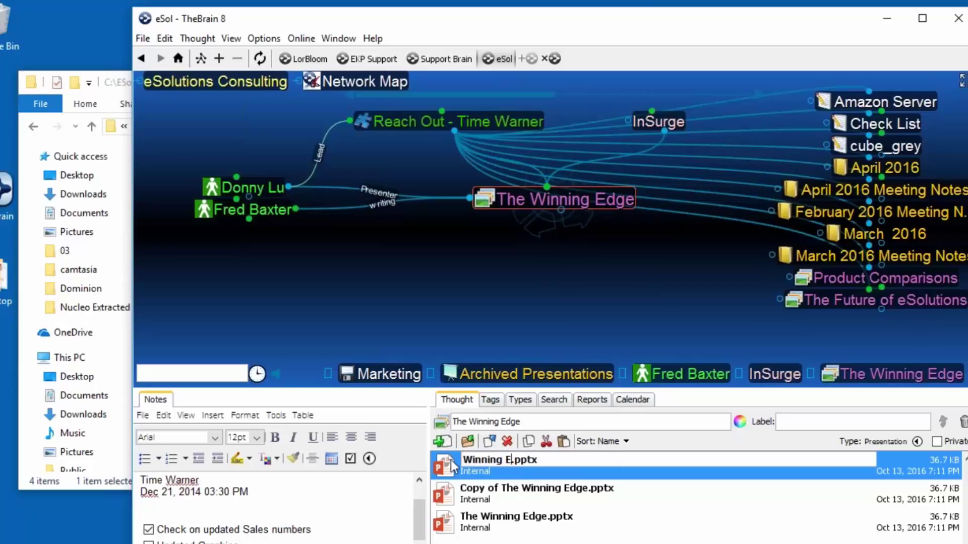
text(- Mo)
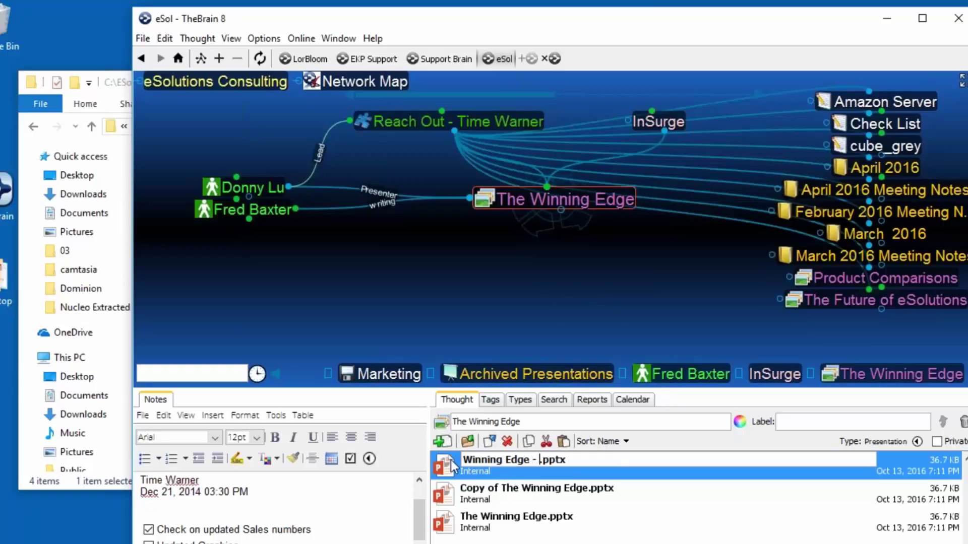
text(dernized)
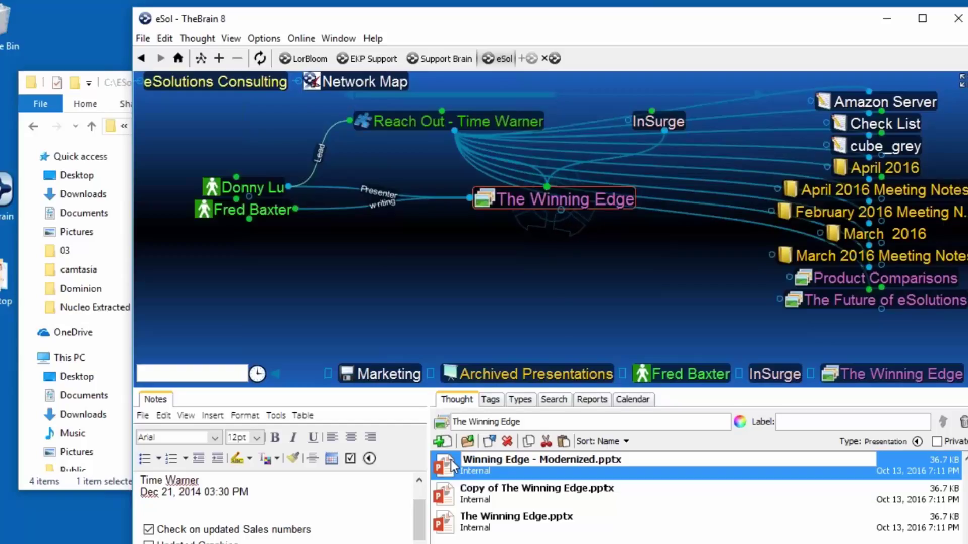
click(644, 503)
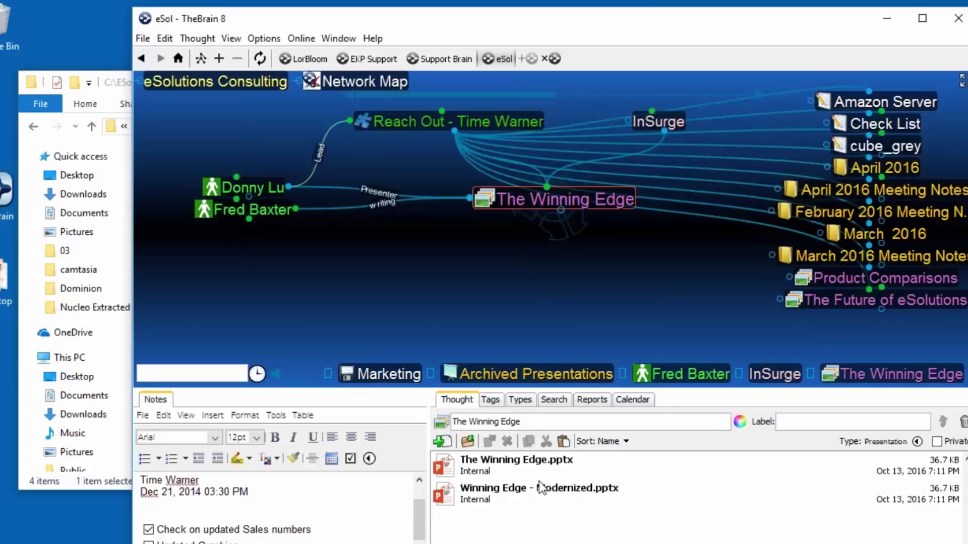
click(502, 492)
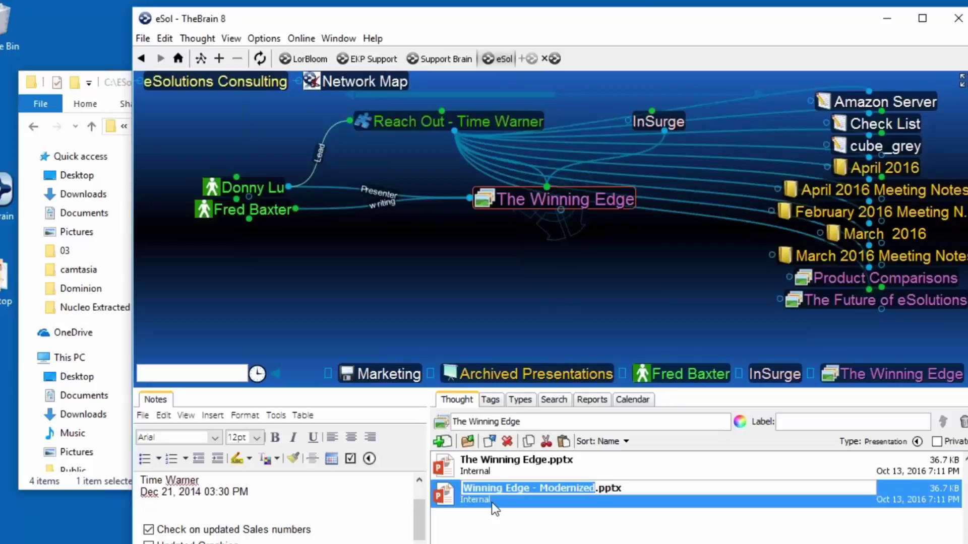
Step: Add the line "InSurge presentation" above the AT&T entry in The Winning Edge's notes
drag(418, 526, 418, 514)
click(138, 490)
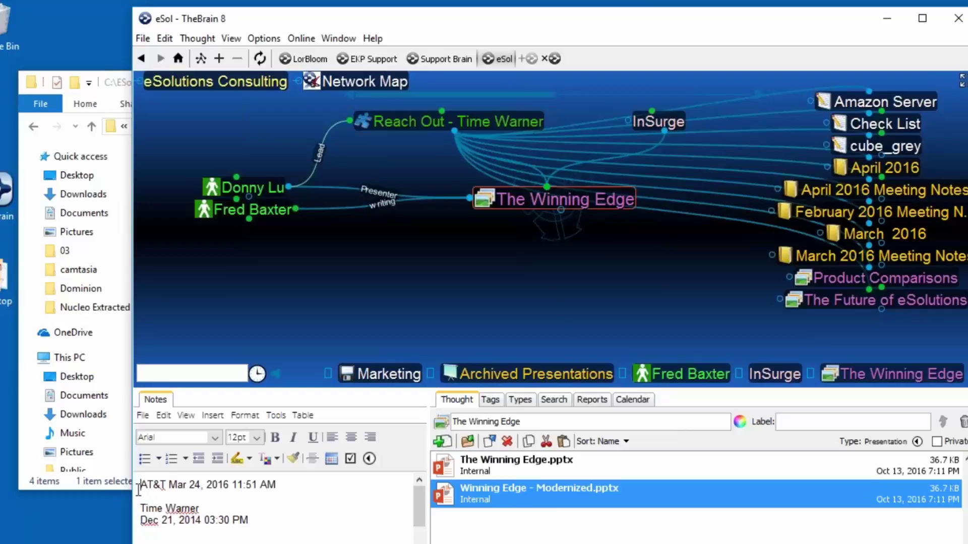
scroll(138, 489, up, 1)
key(Return)
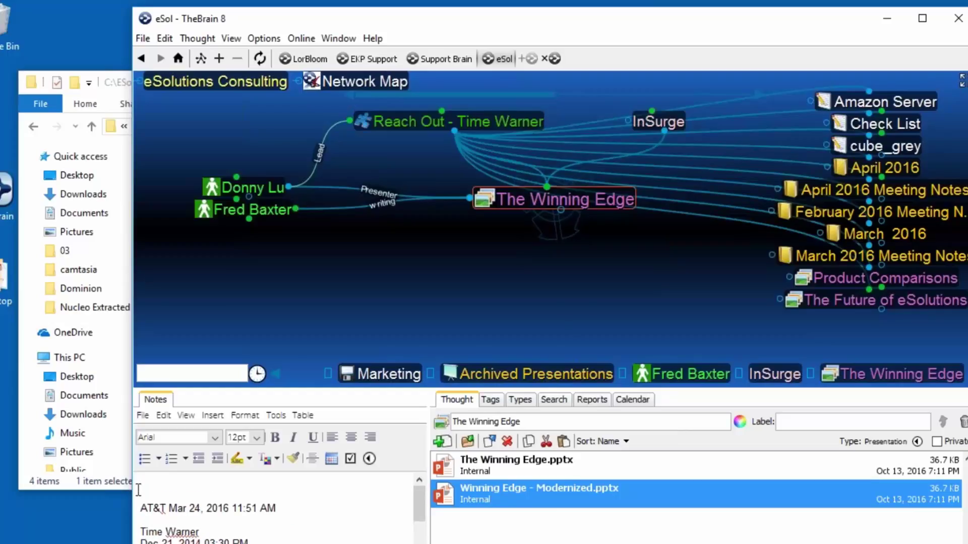
text(InSurge prse)
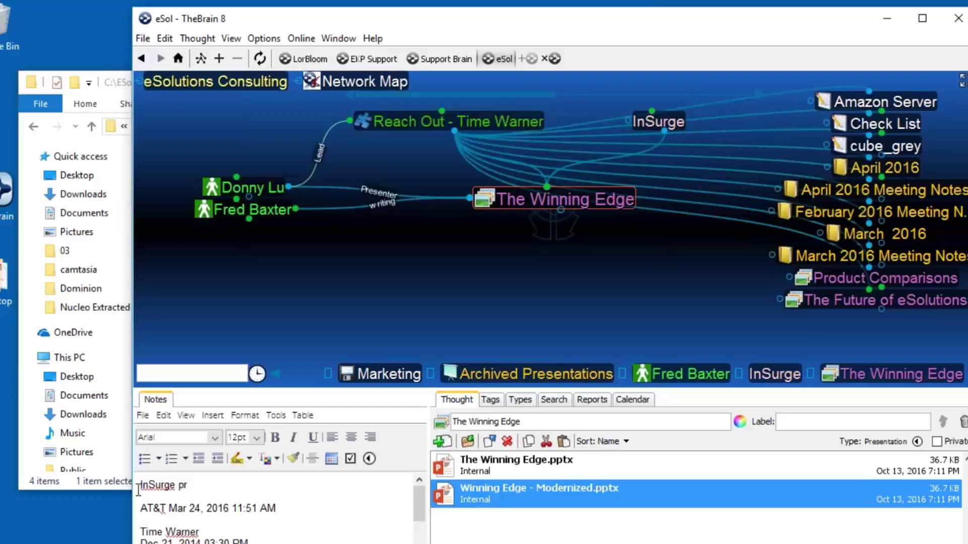
key(BackSpace)
key(BackSpace)
key(BackSpace)
text(resentation)
key(Return)
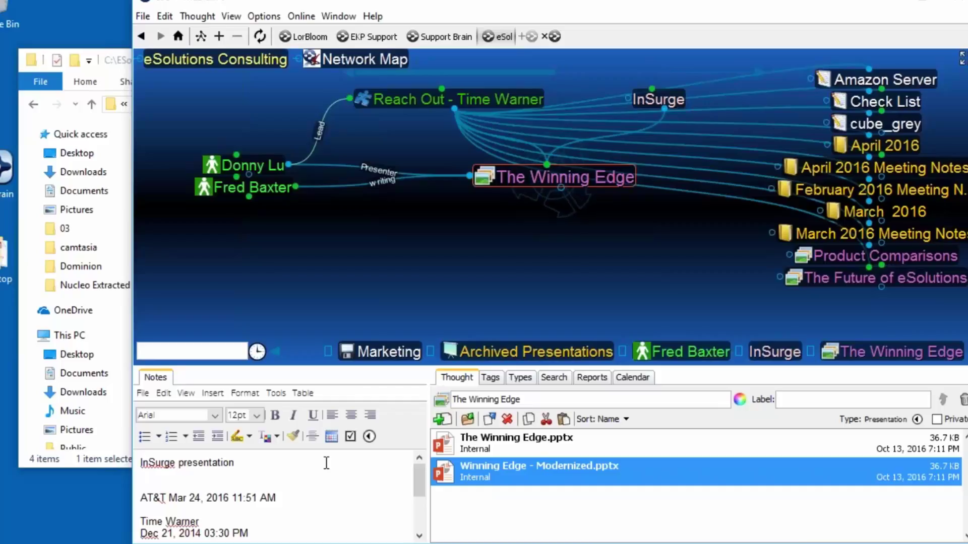
Step: Insert the current date and time below the InSurge presentation line in the notes
drag(554, 238, 552, 275)
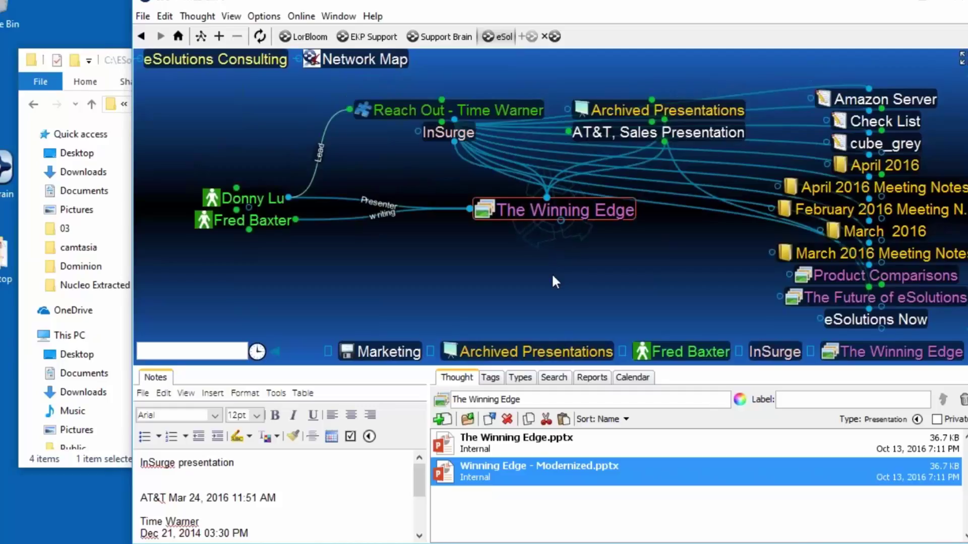
click(163, 481)
click(242, 463)
key(Return)
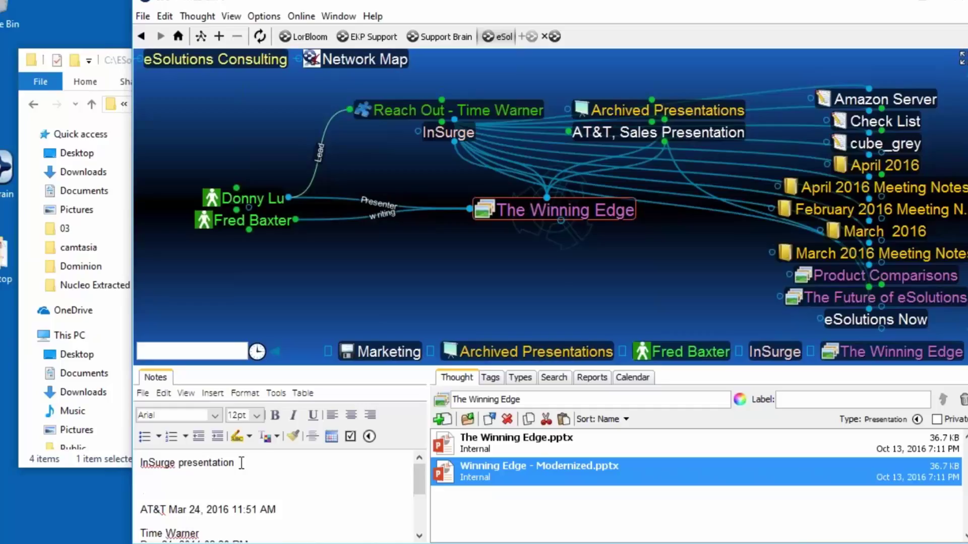
click(334, 438)
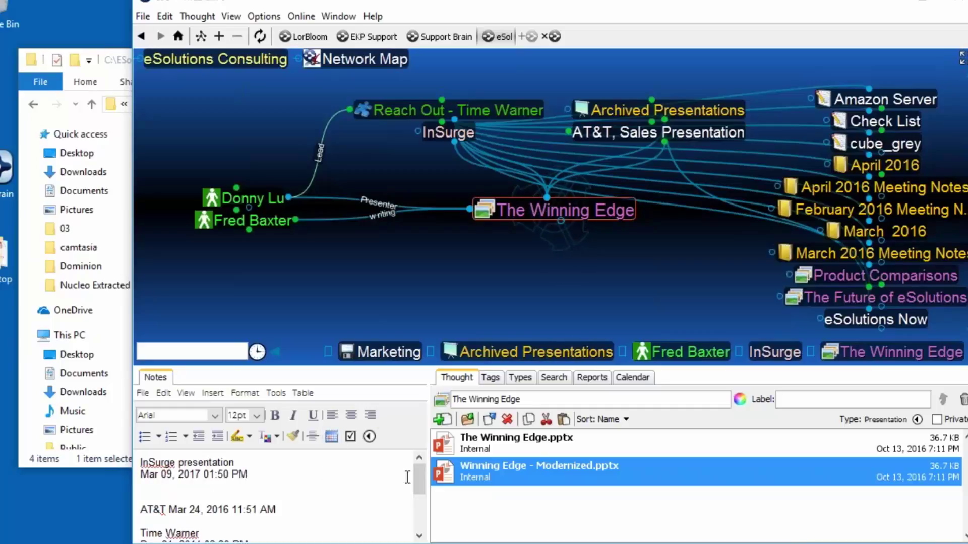
Step: Enlarge the notes area and check off Updated Graphics in the checklist
scroll(416, 480, down, 3)
drag(419, 504, 419, 508)
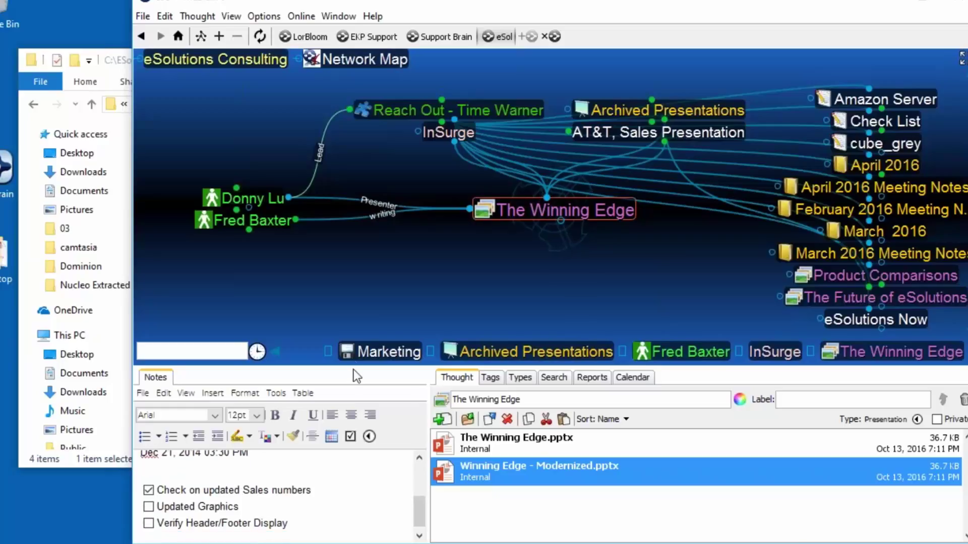
drag(354, 367, 354, 286)
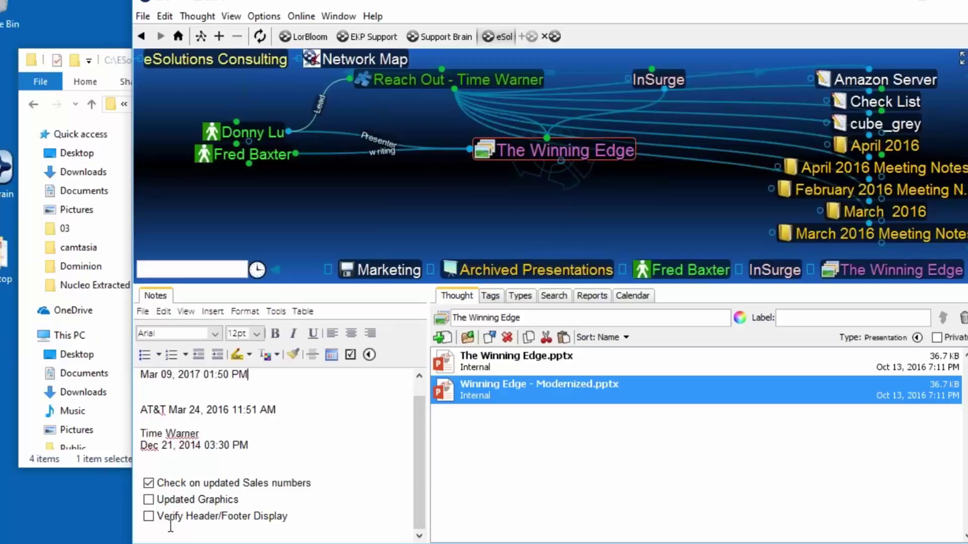
click(148, 500)
Step: Add an unchecked checkbox item "Future Vision" below Verify Header/Footer Display in the notes
click(301, 516)
key(Return)
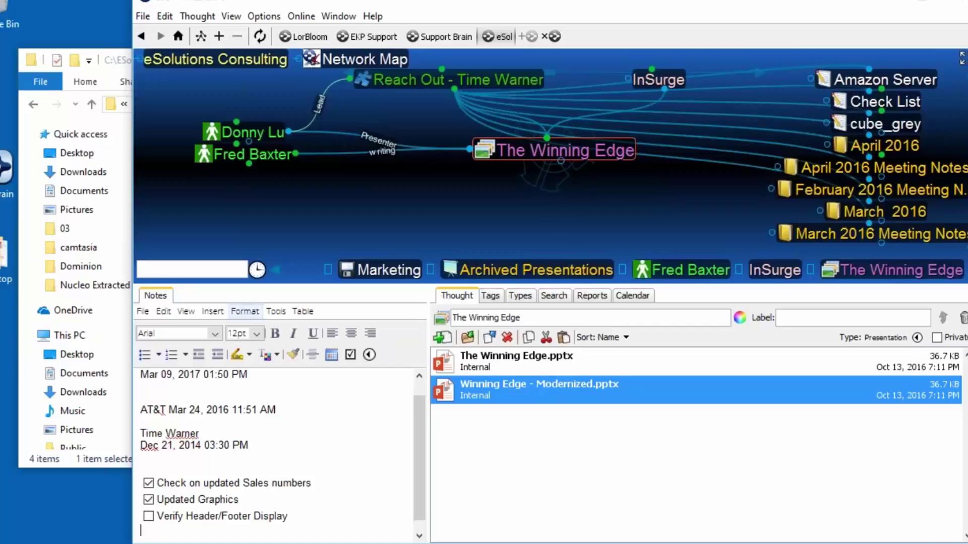
click(350, 354)
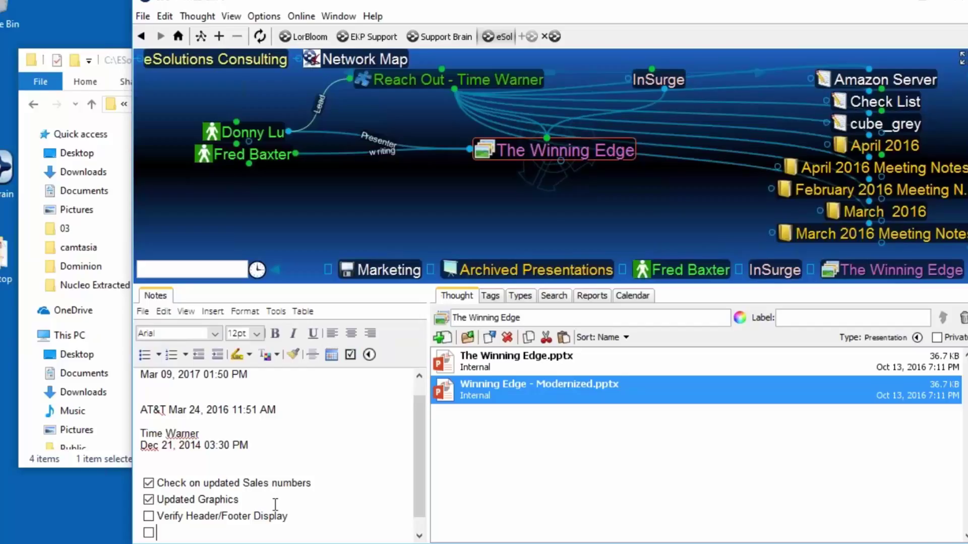
text(Future Vision)
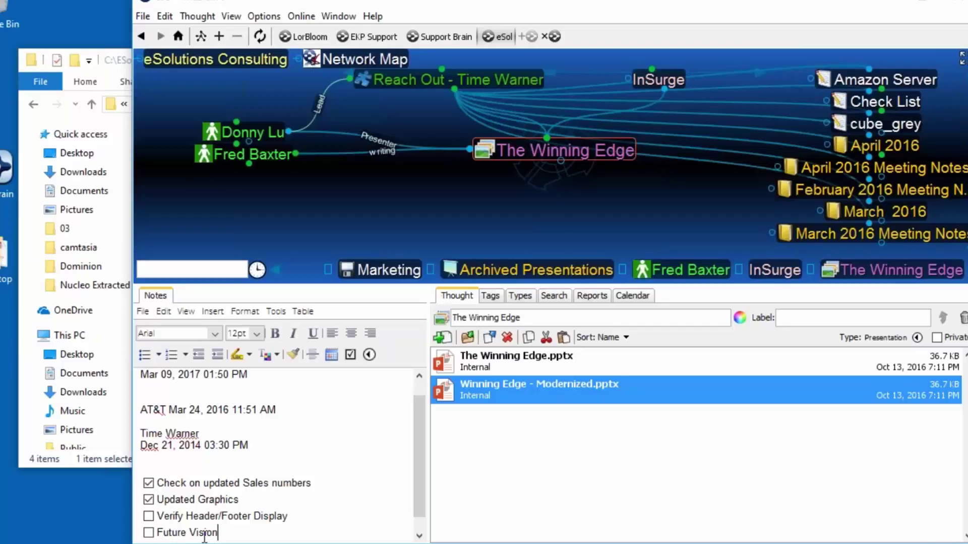
click(148, 533)
click(148, 533)
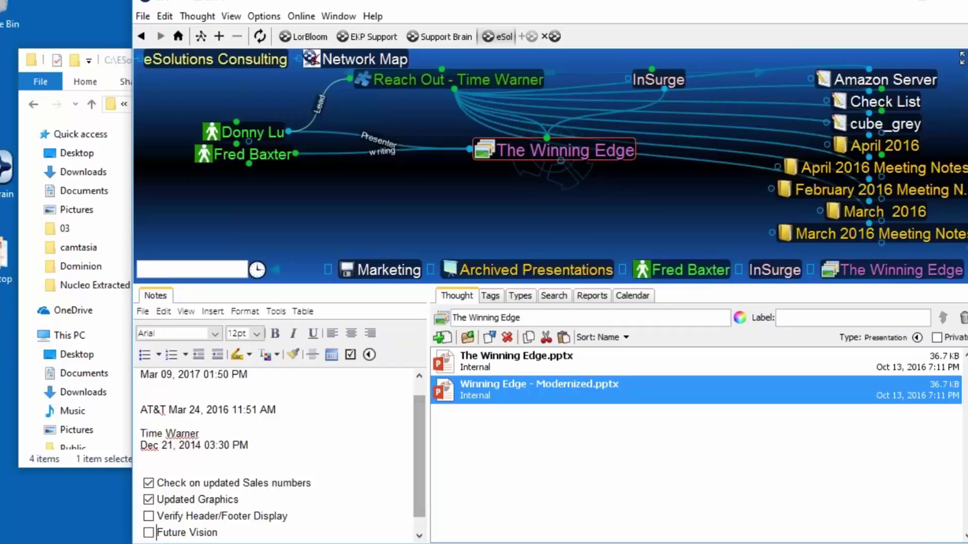
Step: Make InSurge the active thought and switch to the web browser to view the open Dropbox, Cedar Rapids Onsite and Google Drive pages
click(658, 80)
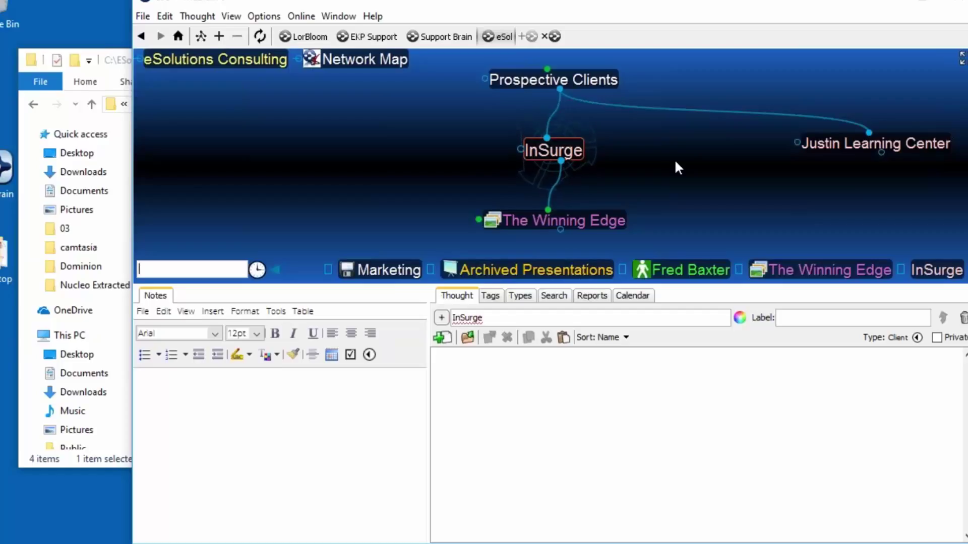
key(alt+Tab)
click(351, 169)
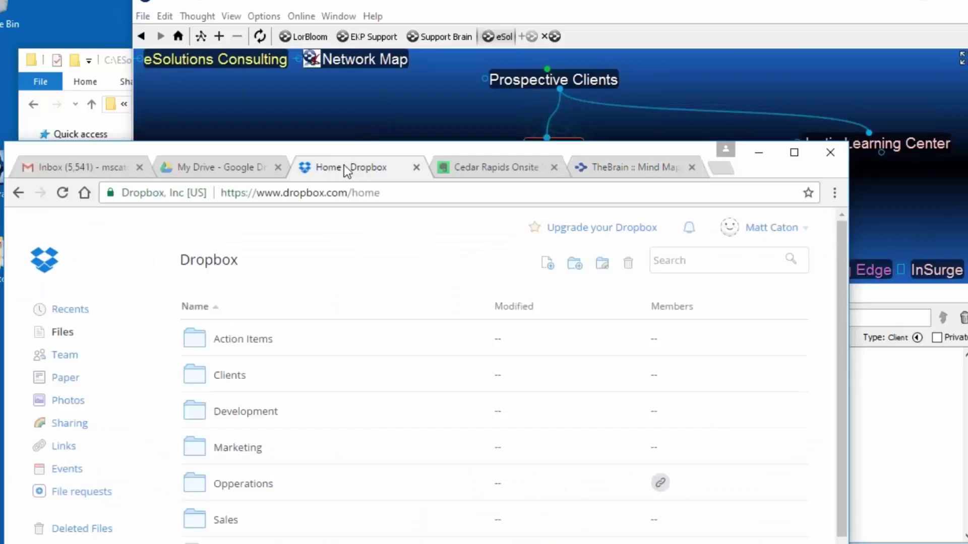
click(236, 169)
click(492, 167)
click(227, 168)
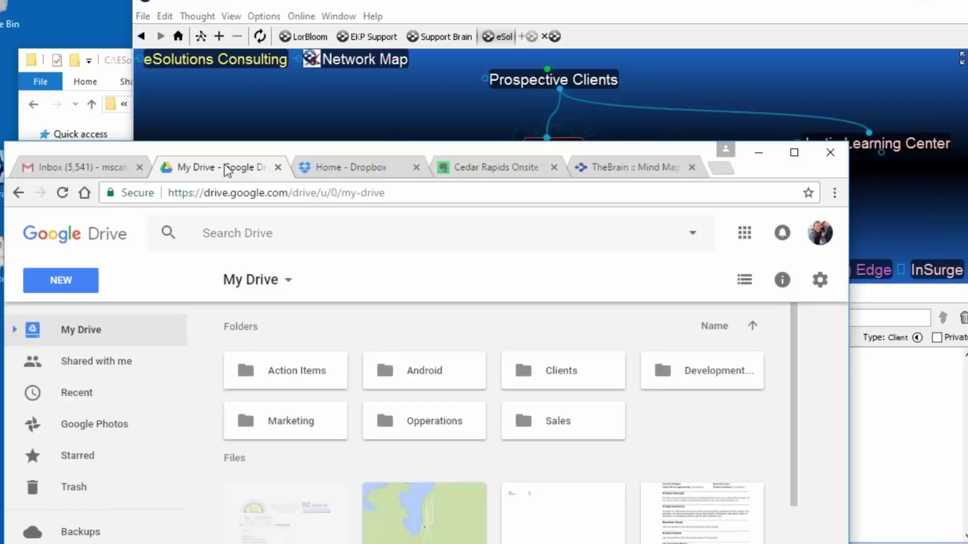
Step: Place the browser's thebrain.com page below the map and link the page as a child thought of InSurge
click(611, 170)
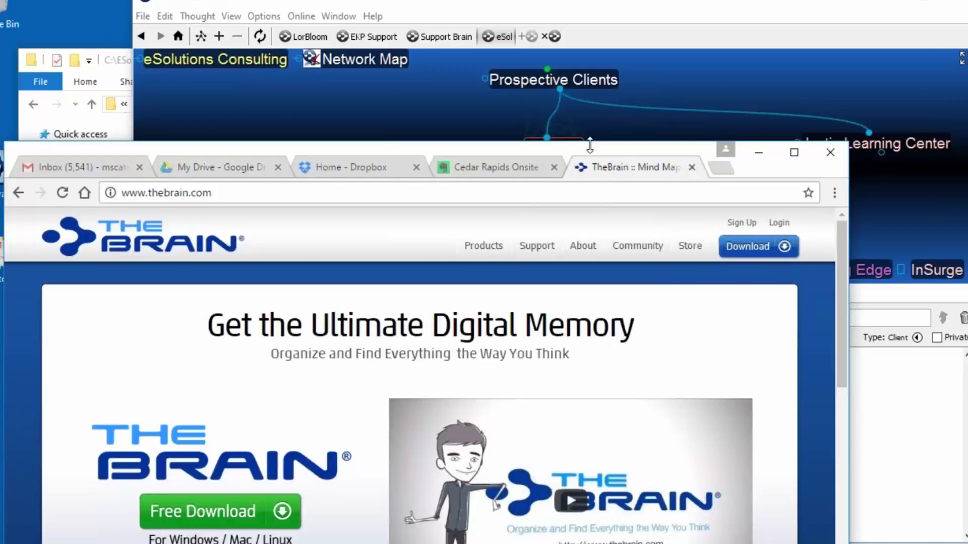
drag(588, 149, 274, 162)
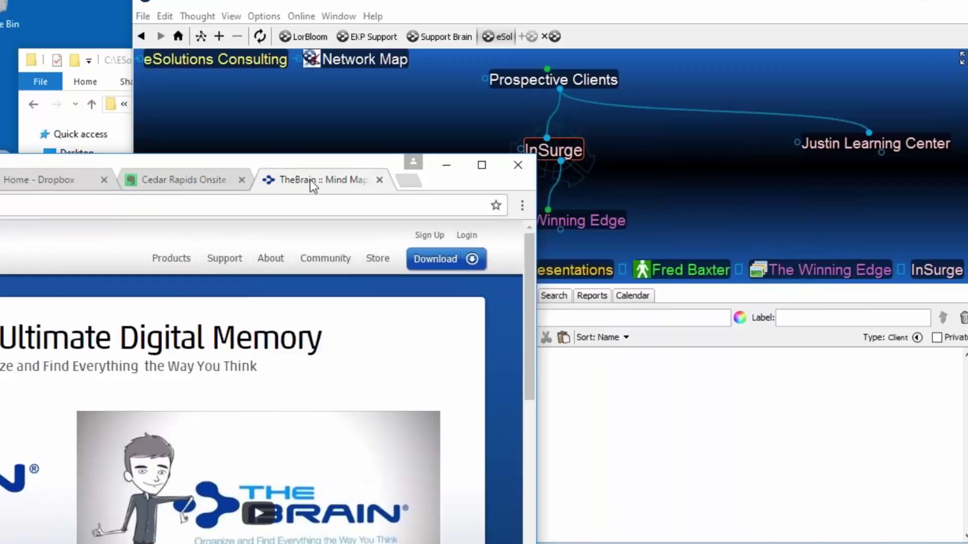
drag(285, 167, 688, 271)
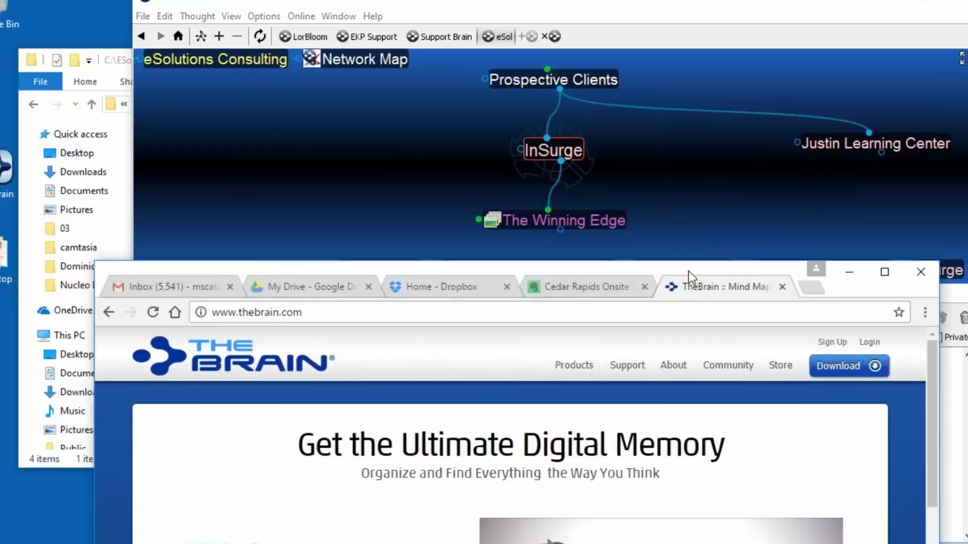
click(201, 313)
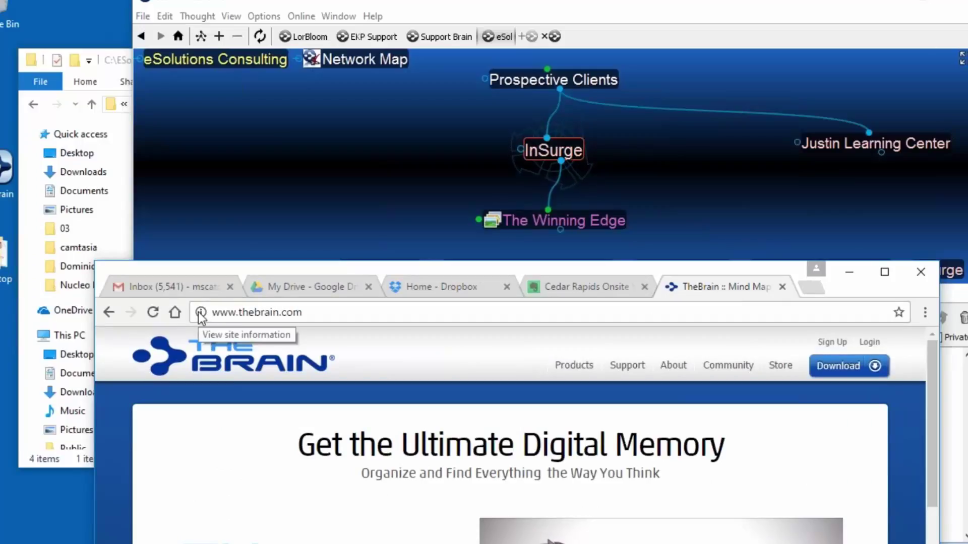
drag(200, 312, 350, 209)
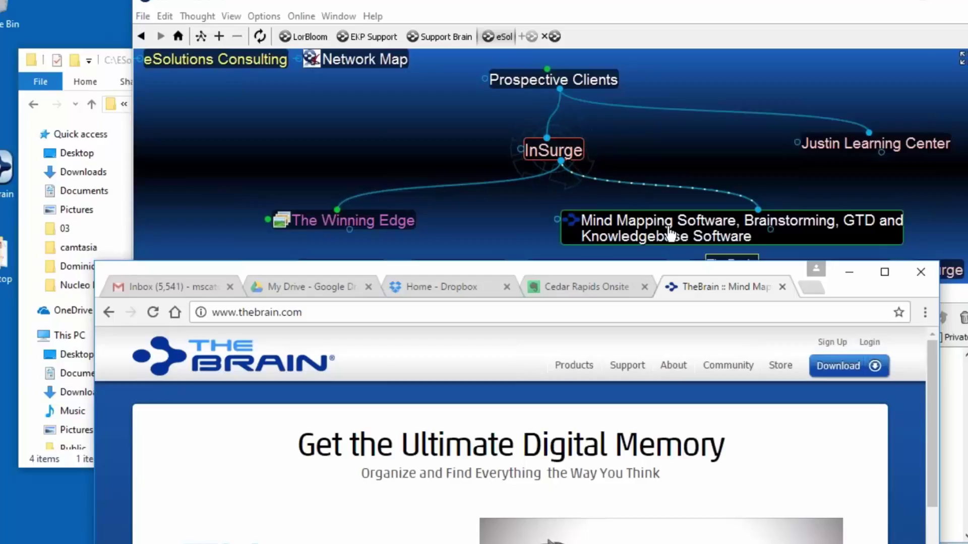
Step: Open the new web page thought under InSurge and rename it as TheBrain
click(671, 234)
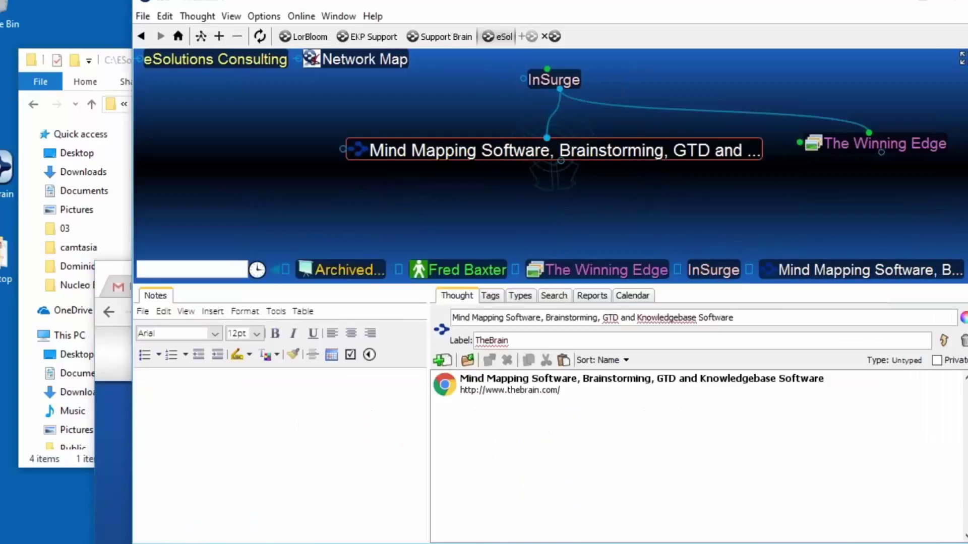
click(747, 318)
text(Teh)
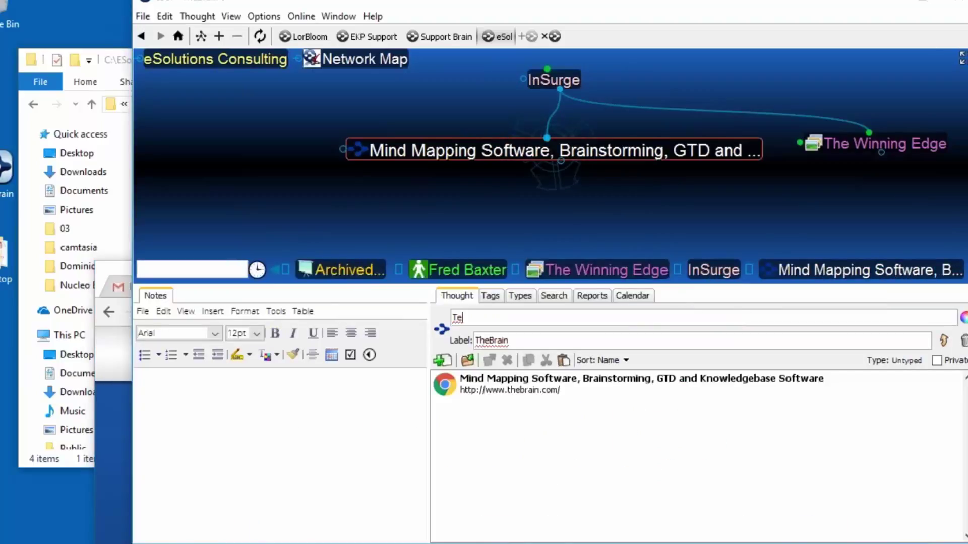
key(BackSpace)
key(BackSpace)
text(heBrain)
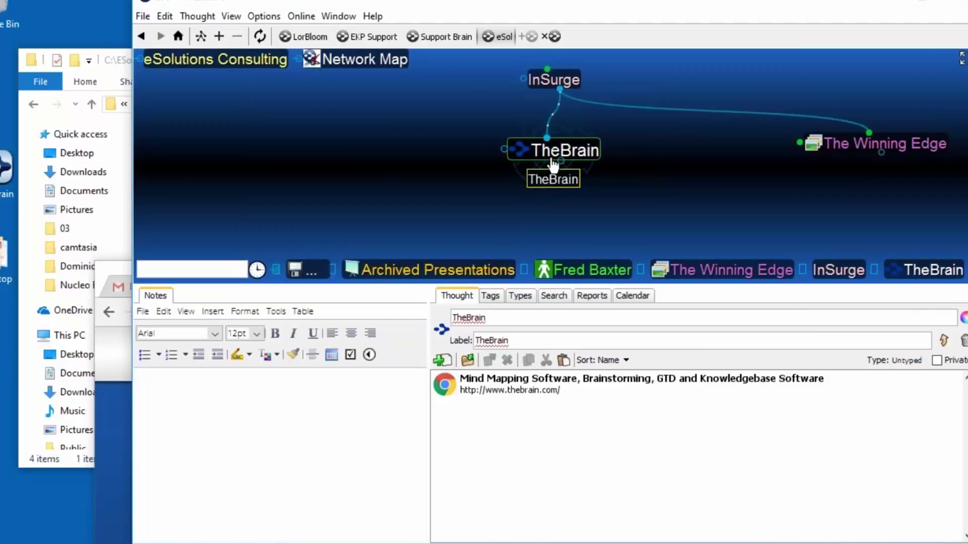
Step: Set the label of the TheBrain thought to Information Management
drag(512, 341, 471, 341)
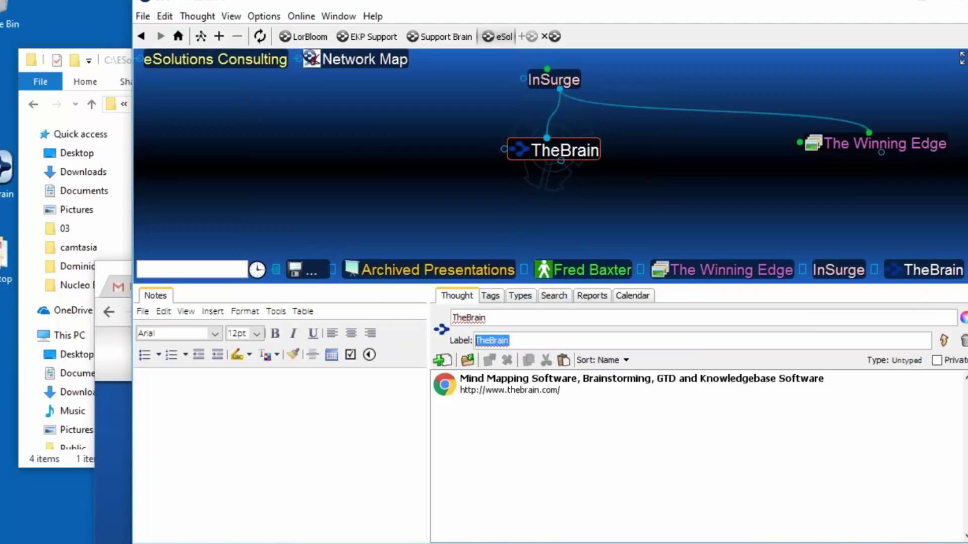
text(Informa)
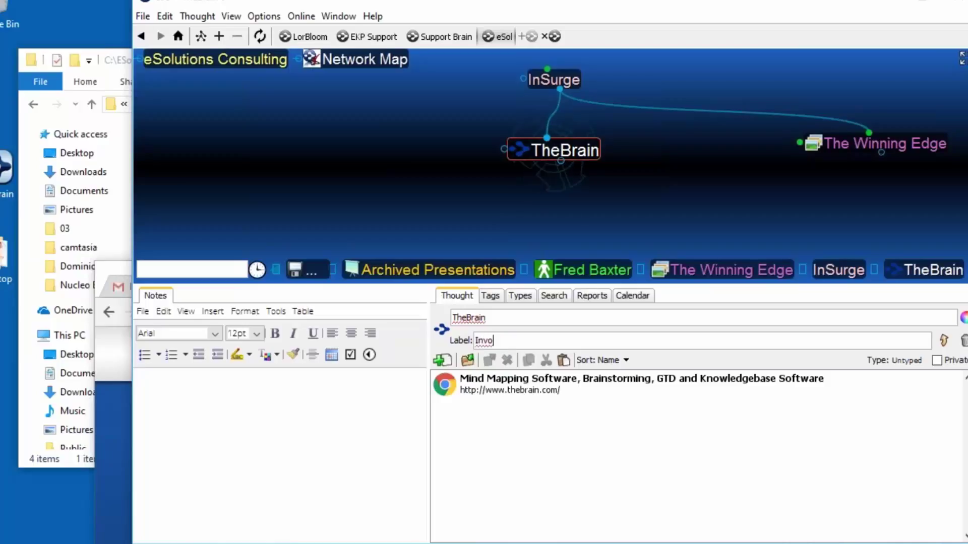
text(tion Management)
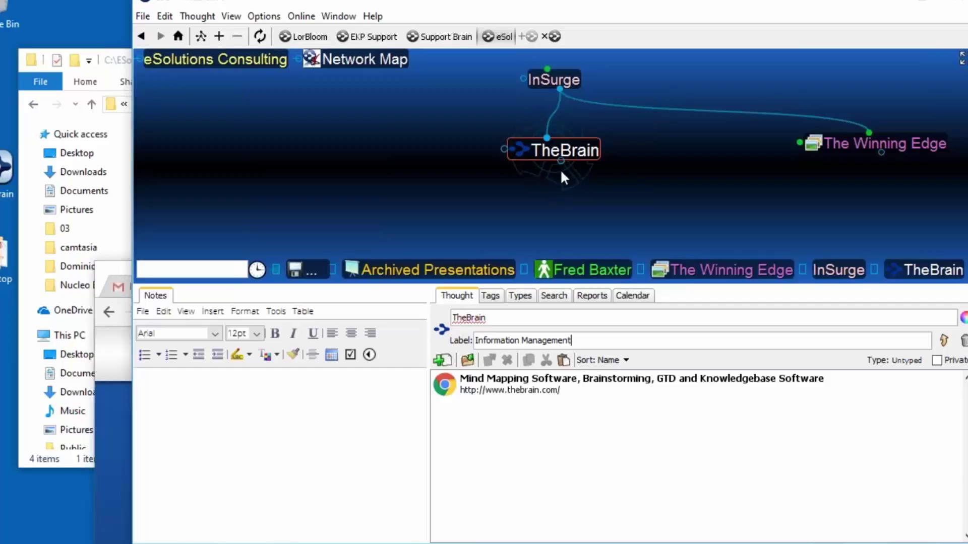
Step: Make InSurge the active thought and switch to the web browser's My Drive page in Google Drive
mouse_move(575, 156)
click(562, 81)
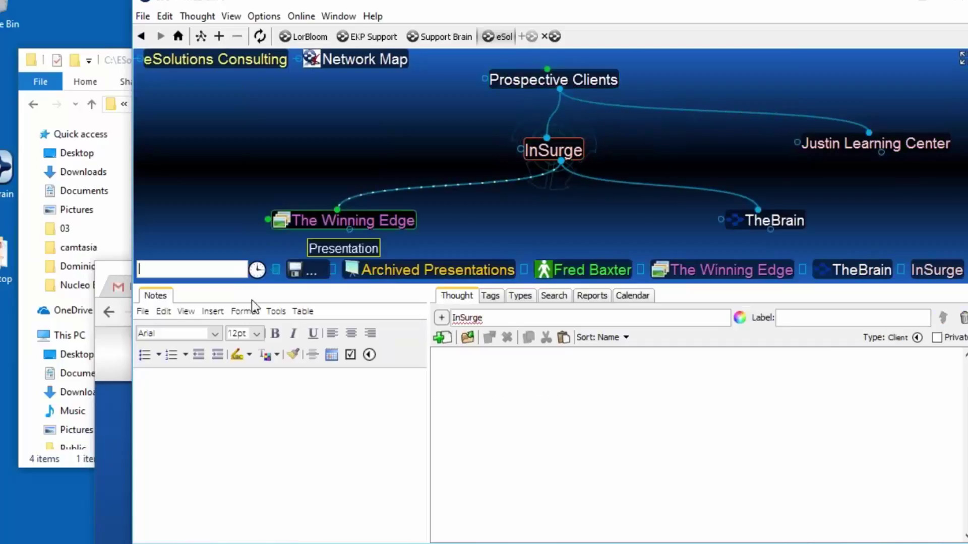
click(116, 268)
drag(250, 268, 167, 245)
click(213, 250)
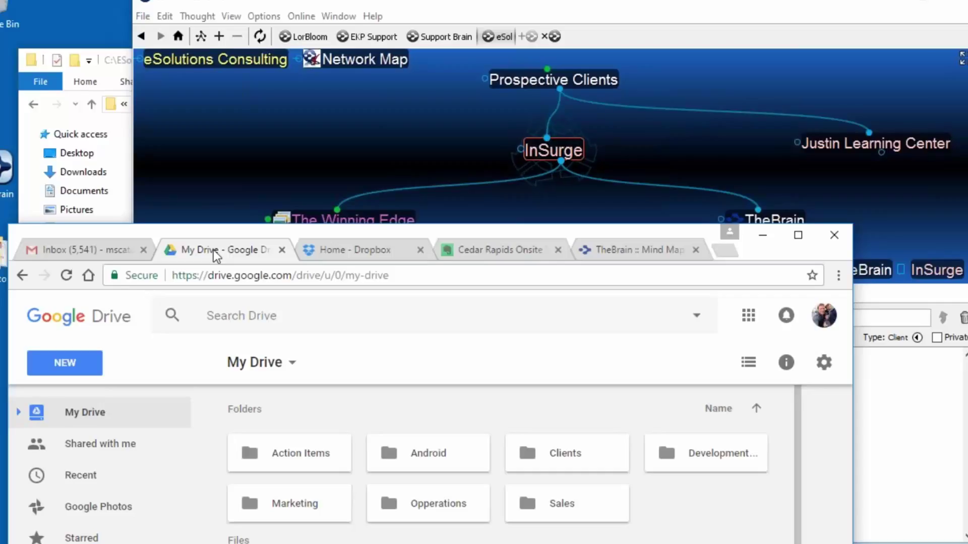
Step: View the Cedar Rapids Onsite Visit note in the browser and return to the Google Drive page
drag(288, 230, 261, 101)
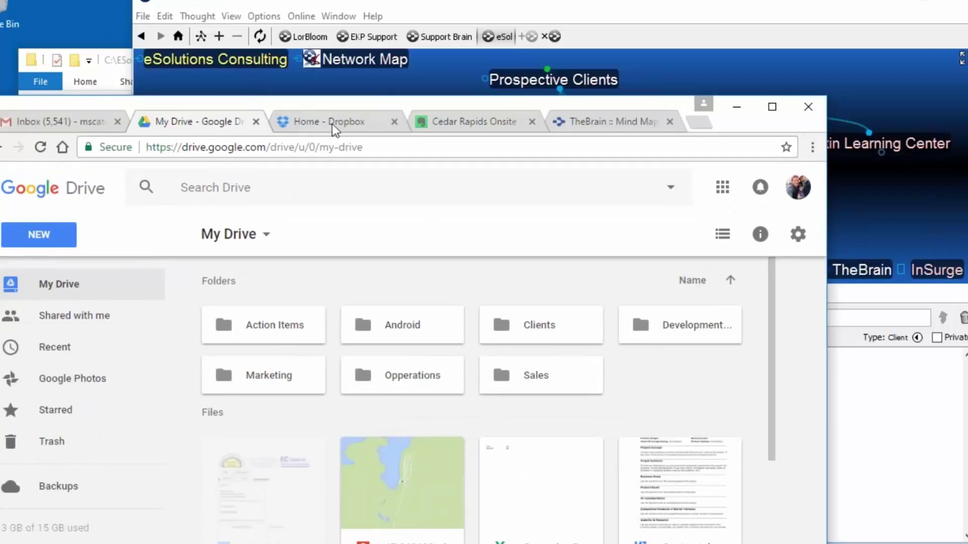
click(470, 122)
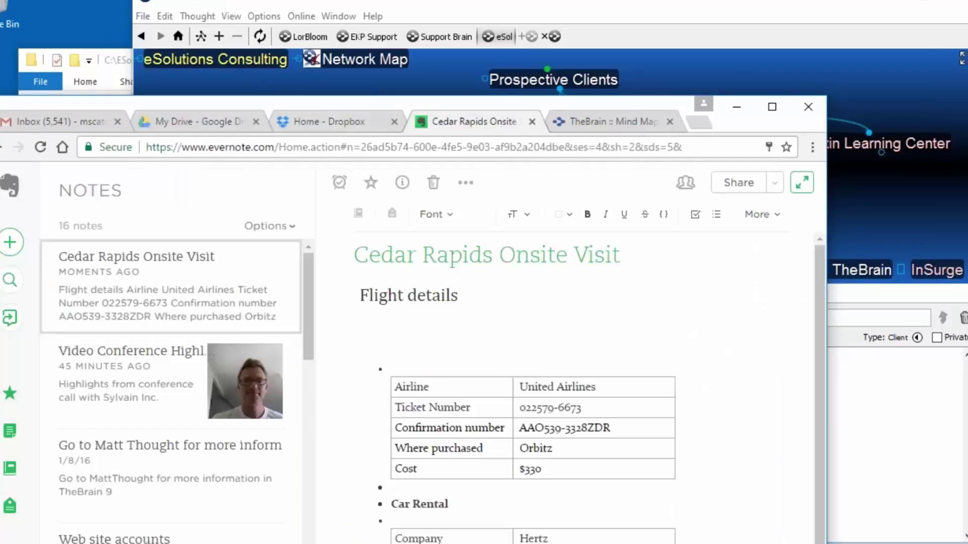
click(211, 123)
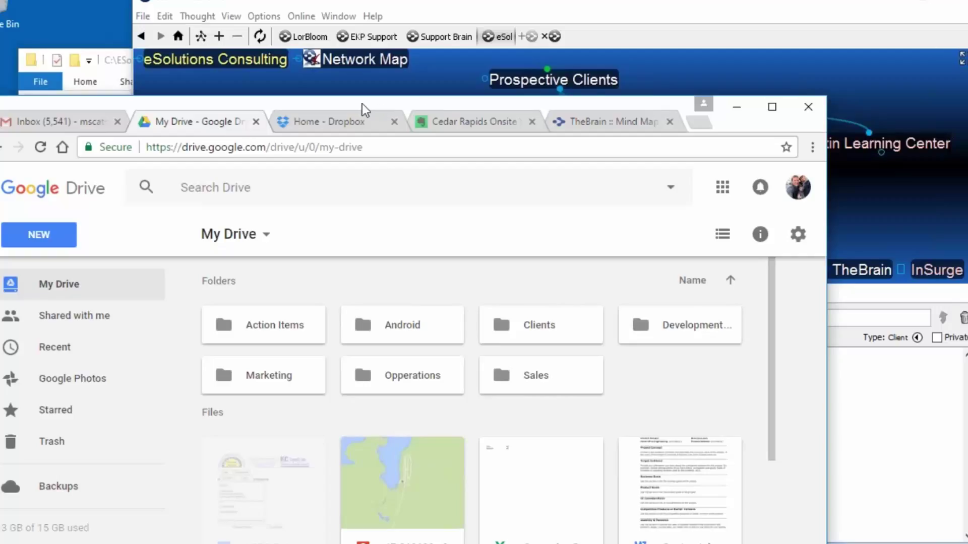
Step: Get the shareable link of the Materials Research spreadsheet in Google Drive
drag(361, 101, 364, 44)
scroll(411, 357, down, 4)
scroll(411, 357, down, 2)
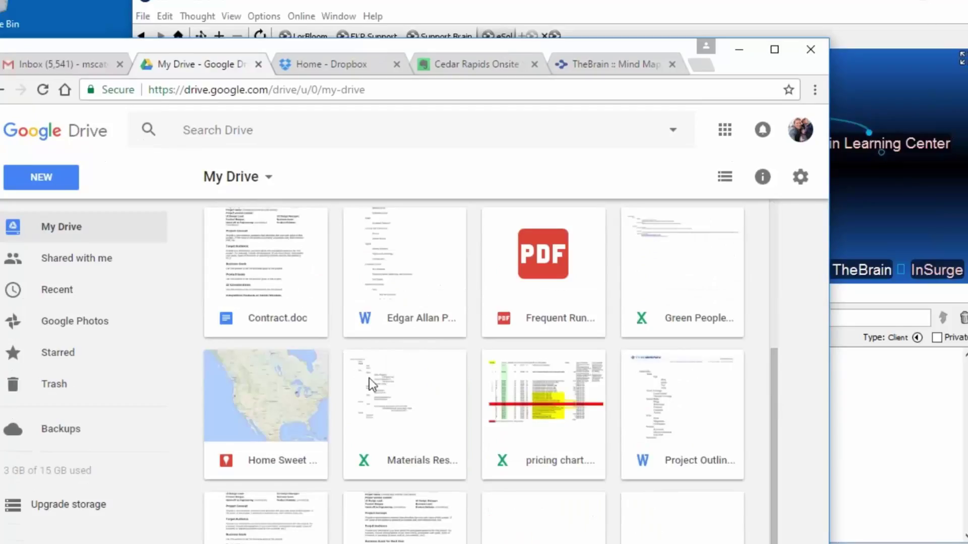
click(410, 378)
right_click(410, 378)
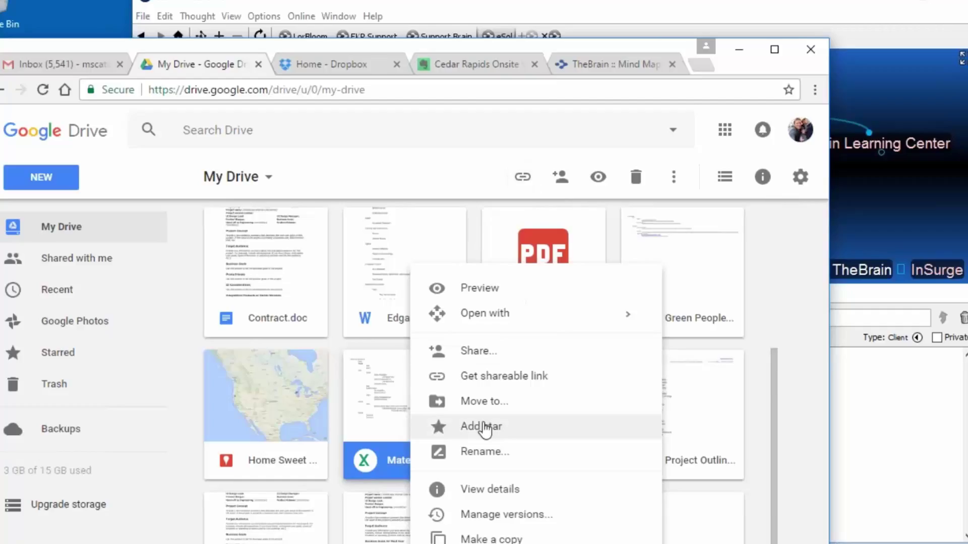
click(491, 378)
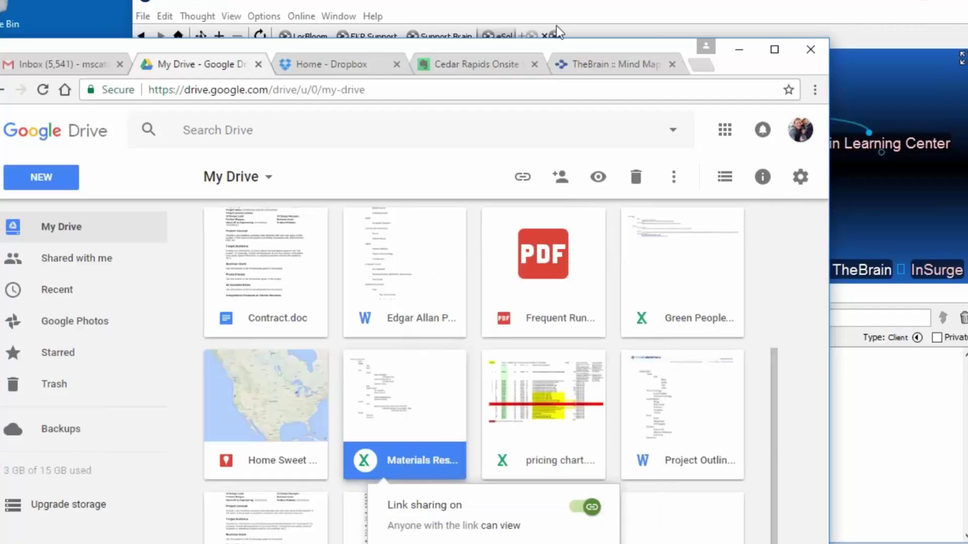
Step: Switch to TheBrain and paste the copied Google Drive link as a child thought of InSurge
click(567, 7)
right_click(557, 215)
click(606, 227)
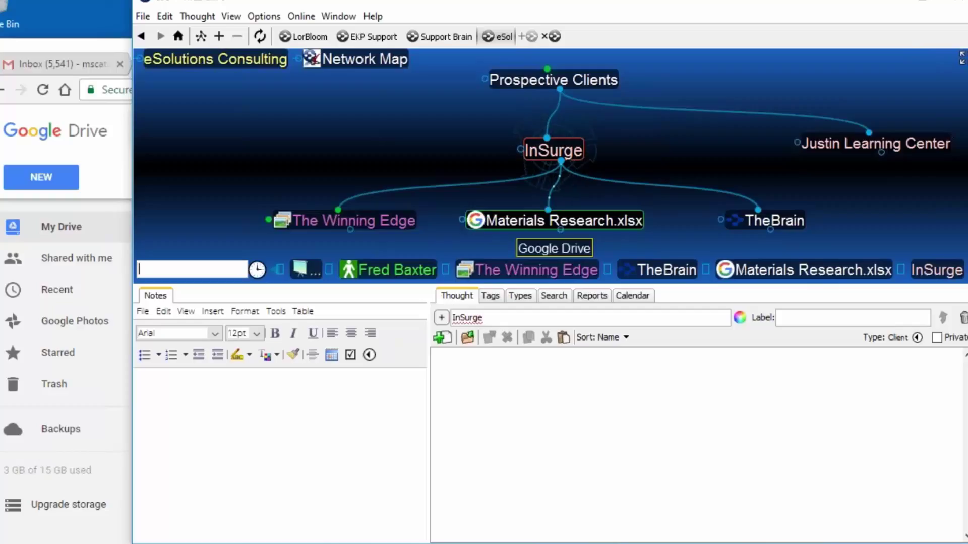
click(477, 224)
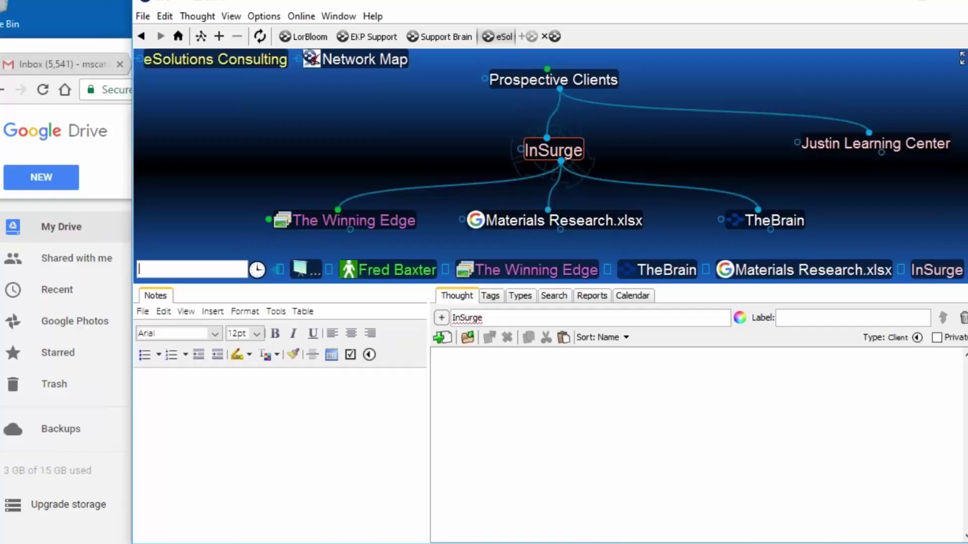
Step: Switch back to Google Drive in the browser and open the Google Docs version of Contract.doc
click(88, 49)
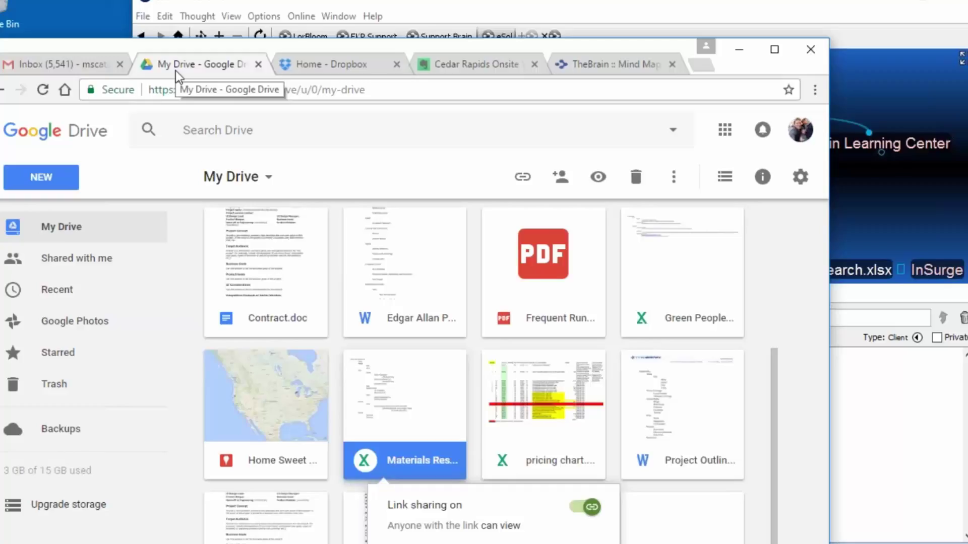
scroll(494, 349, up, 5)
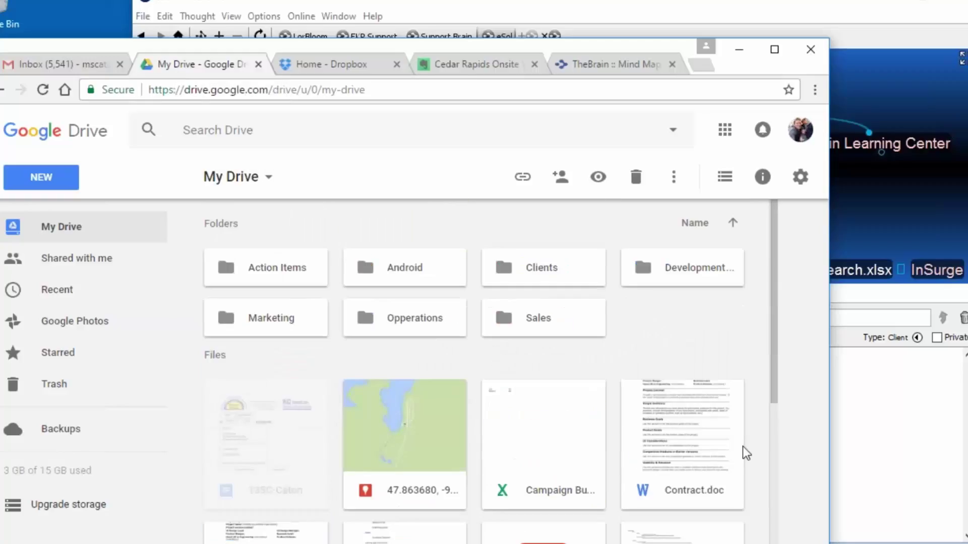
scroll(637, 419, down, 4)
click(260, 387)
double_click(257, 382)
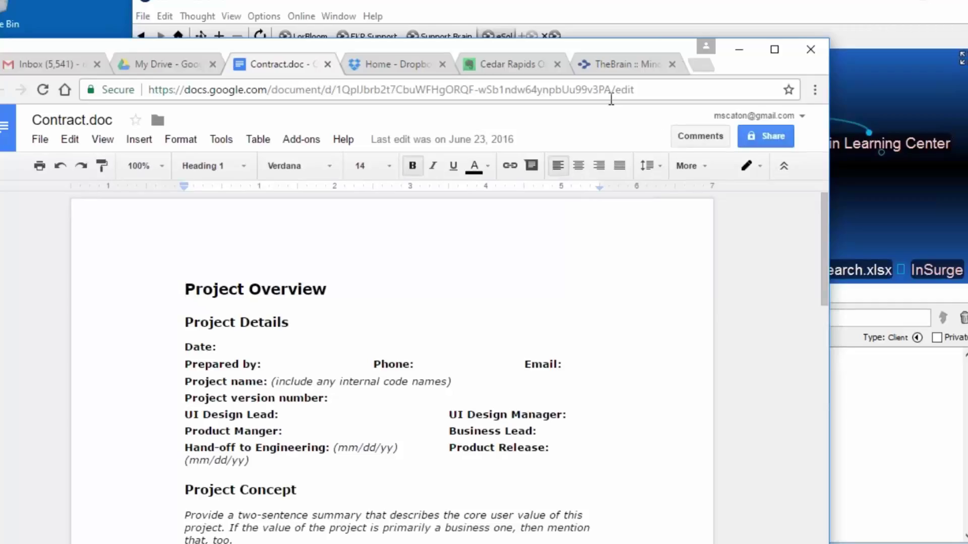
Step: Place the browser window below the map and link Contract.doc's web address as a child thought of InSurge
drag(658, 91, 136, 93)
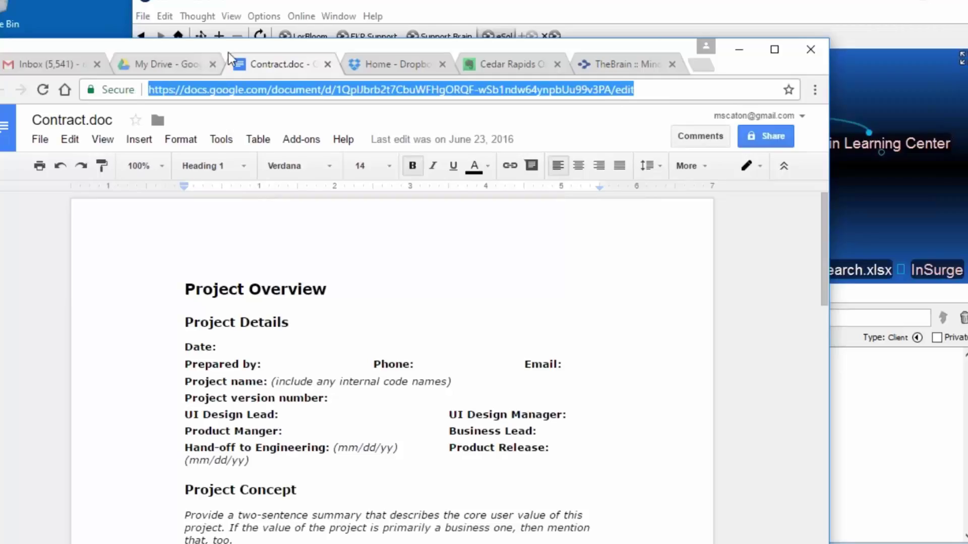
drag(228, 52, 308, 296)
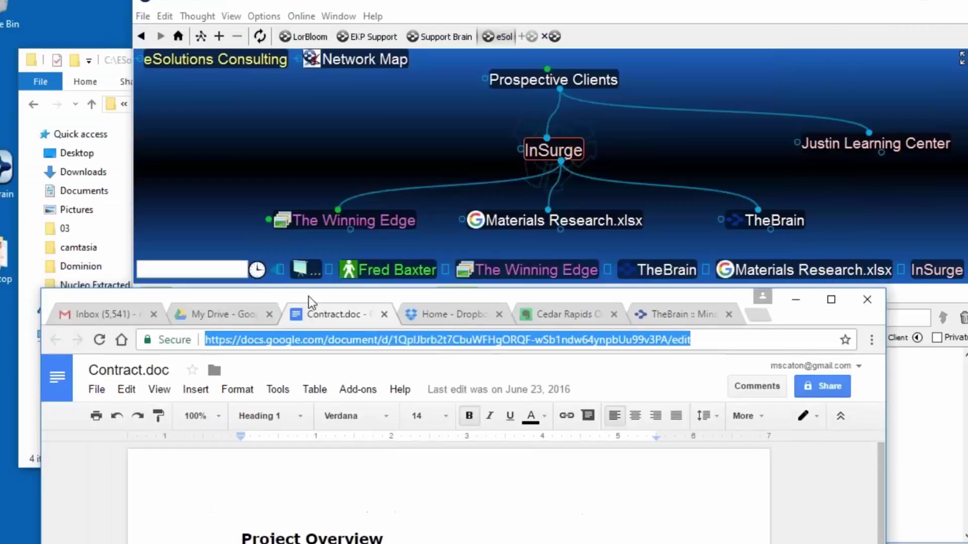
drag(147, 342, 660, 247)
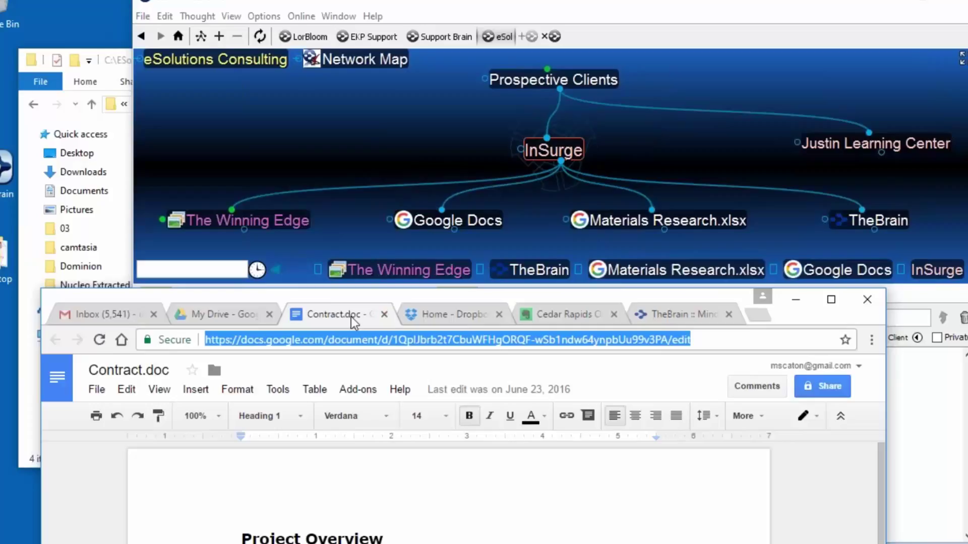
Step: Rename the new Google Docs thought as Contract Document and make InSurge the active thought again
click(469, 224)
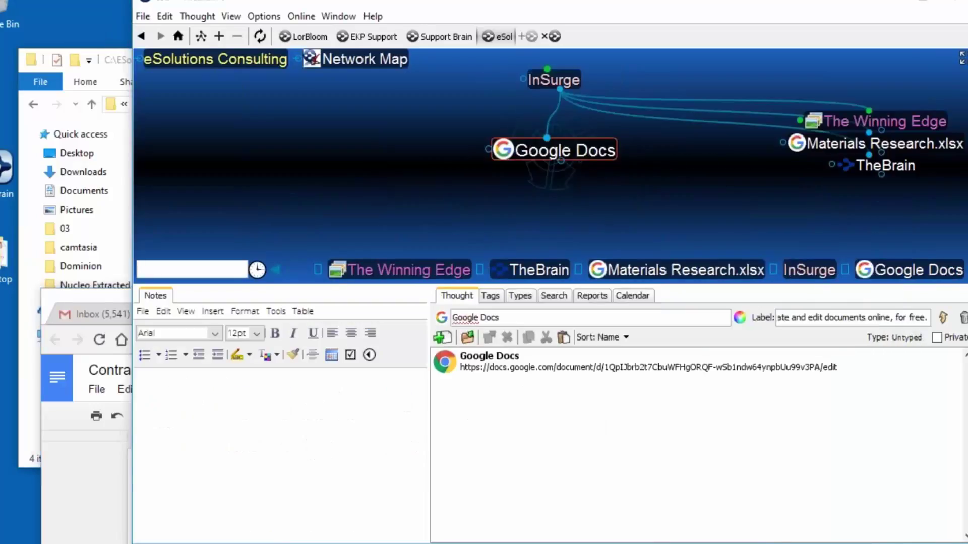
key(ctrl+a)
text(Contract Document)
click(553, 80)
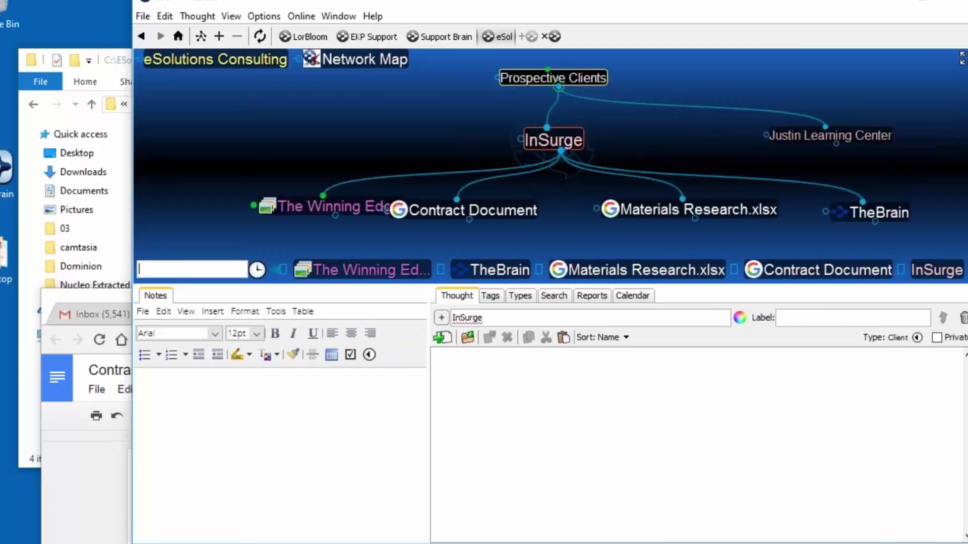
Step: Return to the browser's Google Drive page and preview the Project Plan.doc file
click(75, 499)
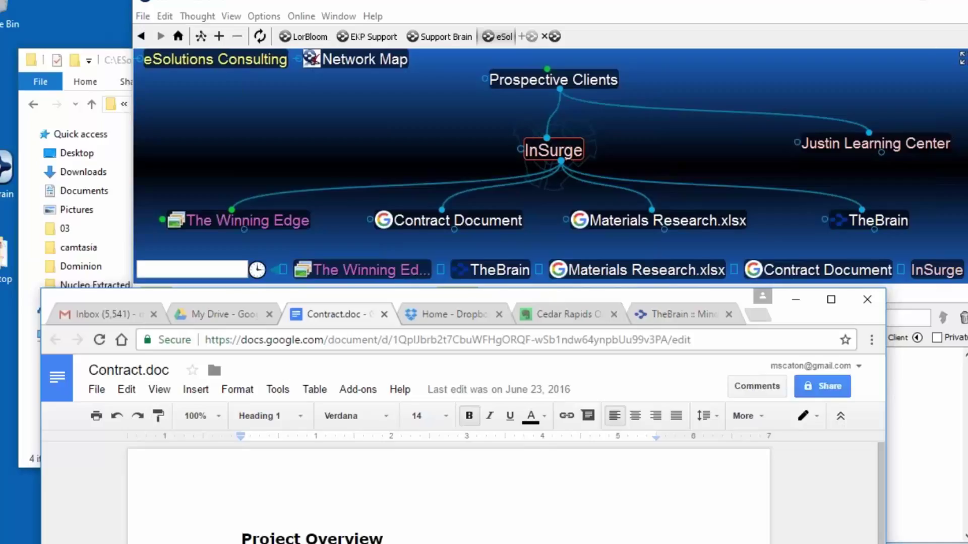
click(223, 315)
drag(232, 299, 210, 33)
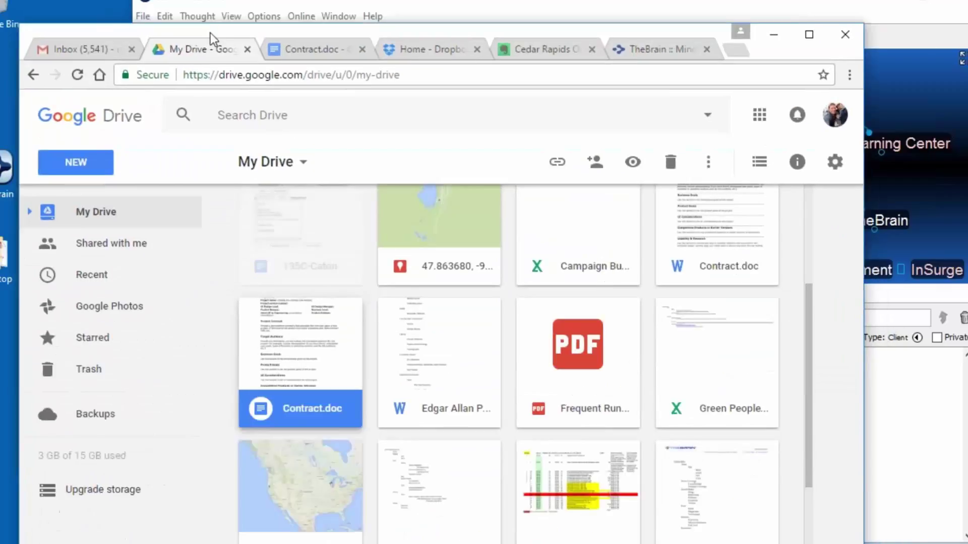
scroll(349, 358, down, 4)
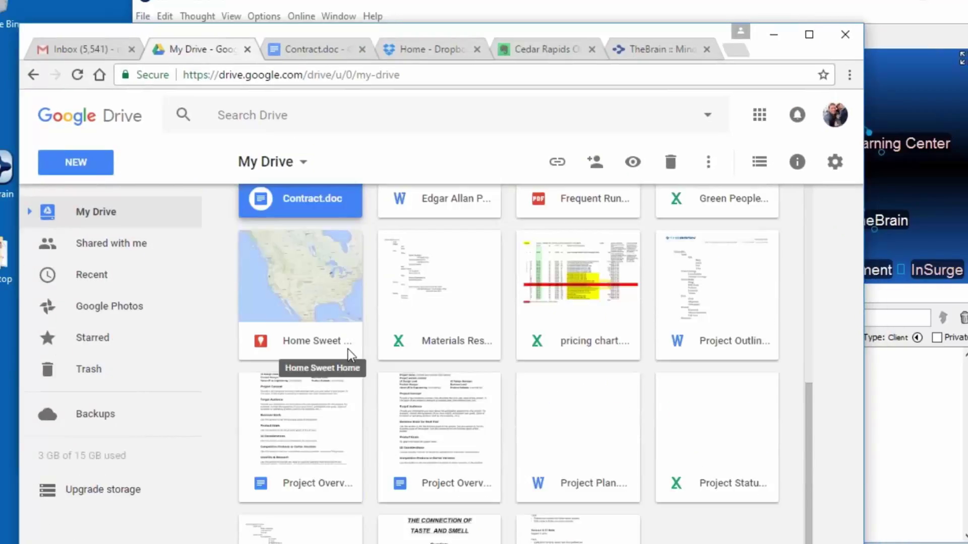
scroll(510, 430, down, 1)
click(575, 352)
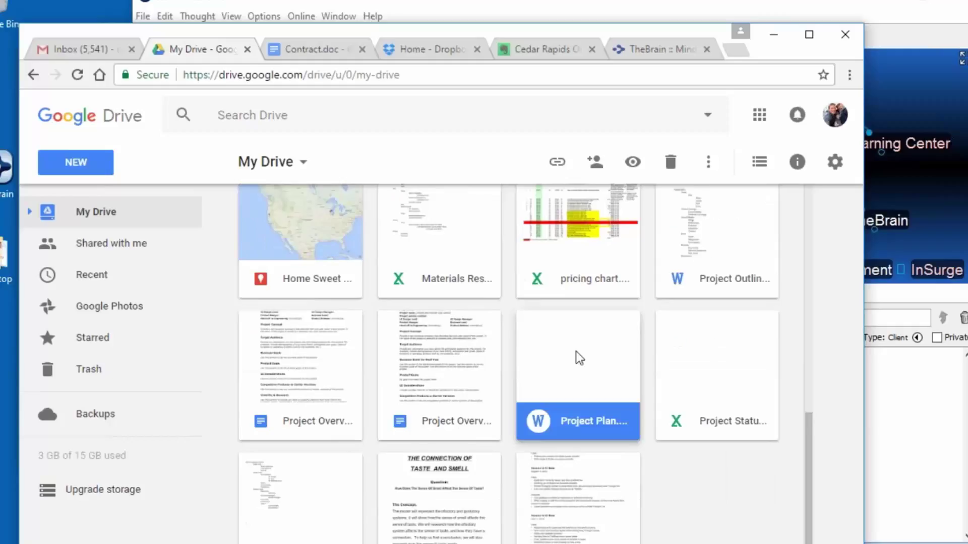
double_click(576, 351)
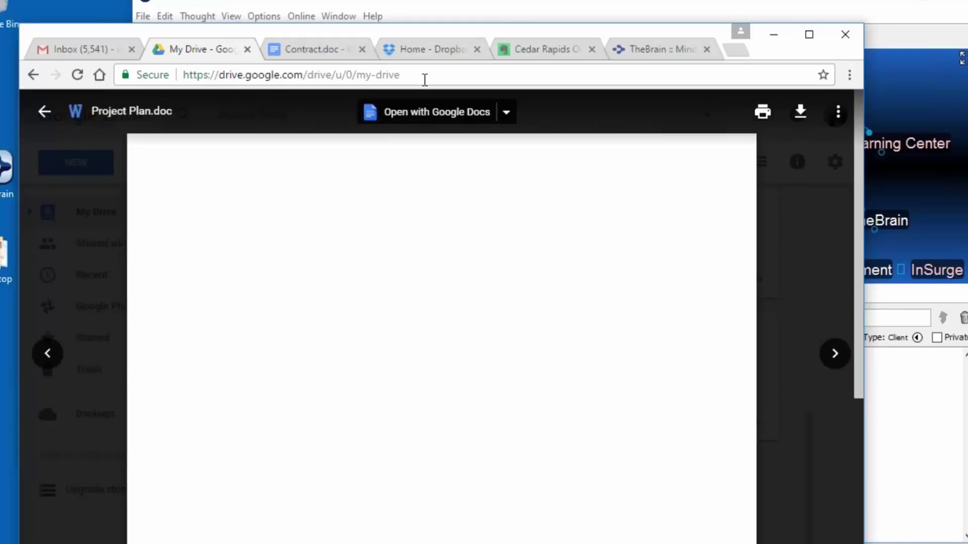
Step: Check the web address of the Project Plan.doc preview, close the preview and view the file's available actions
click(325, 74)
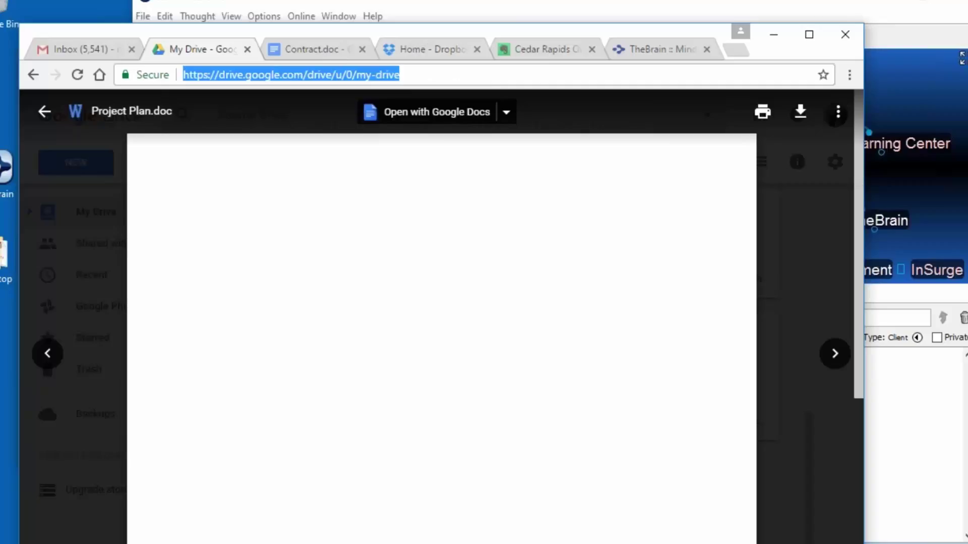
click(143, 76)
click(803, 229)
click(803, 230)
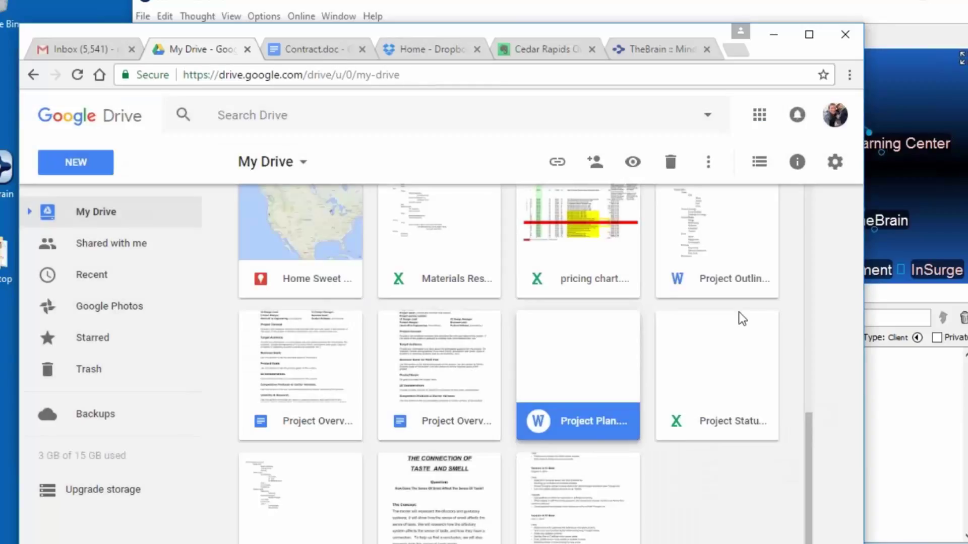
right_click(585, 364)
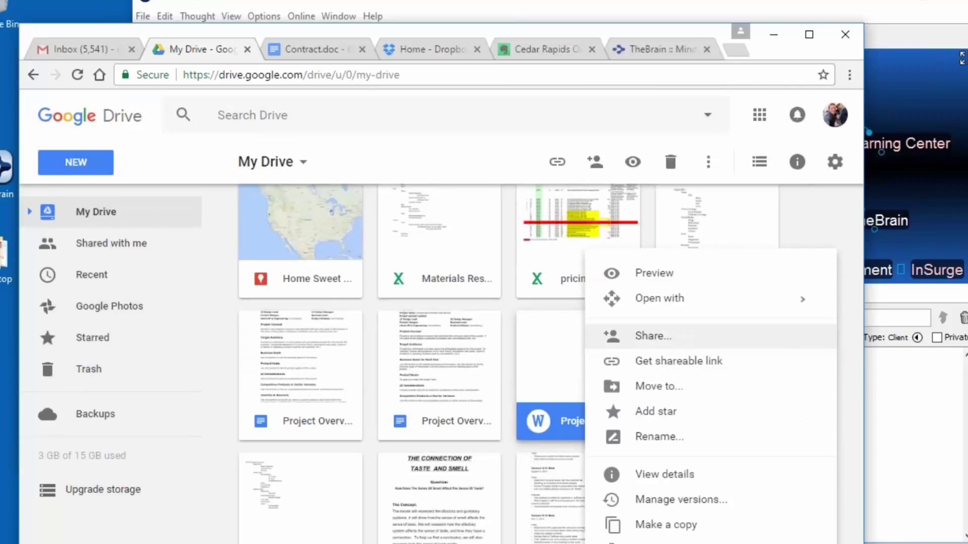
click(311, 57)
Step: Copy the sharing link of Code Examples for Embedding WebBrains.docx in Dropbox and close the sharing dialog
click(411, 53)
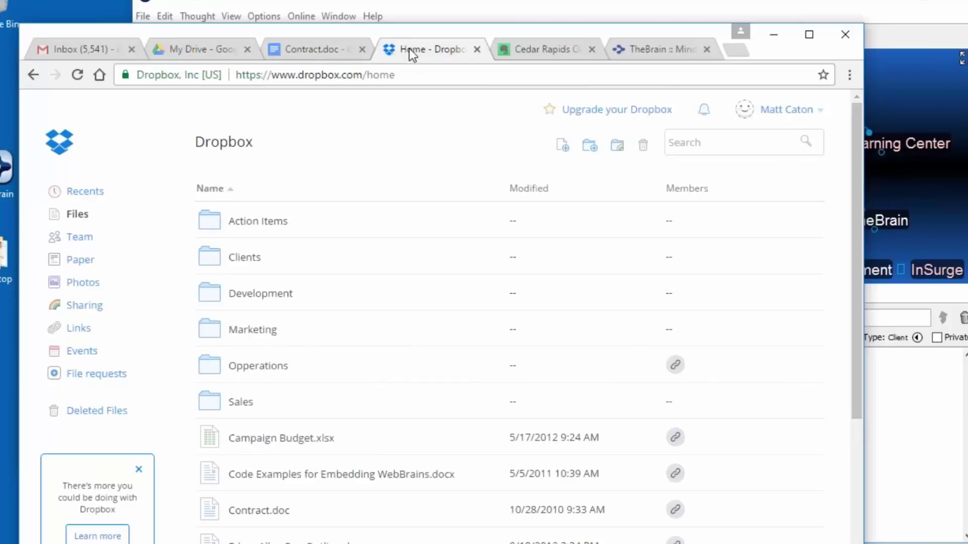
right_click(674, 473)
key(Escape)
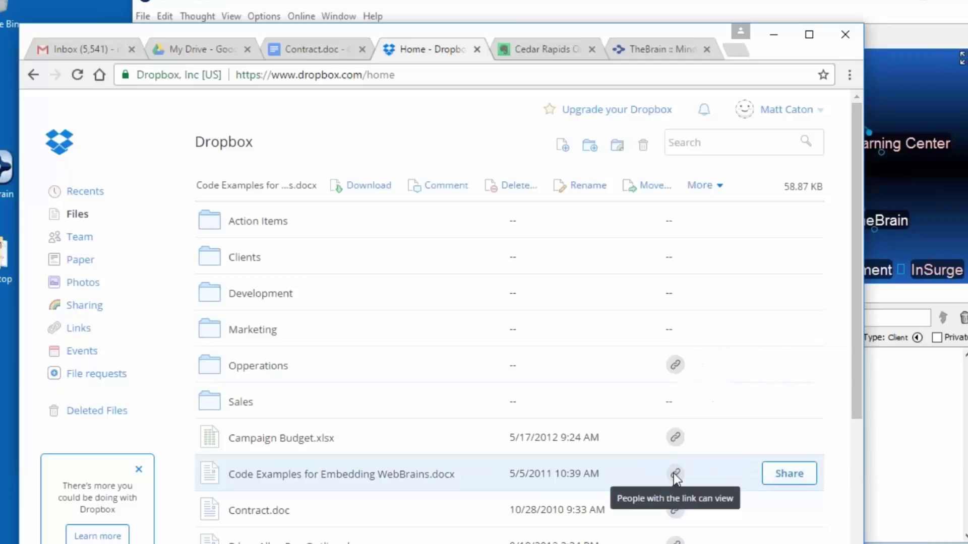
click(674, 473)
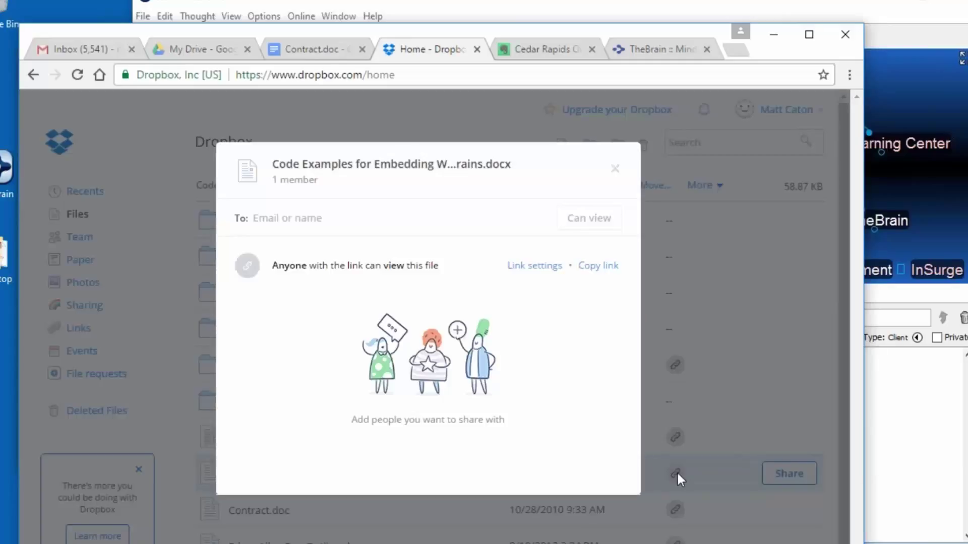
click(598, 265)
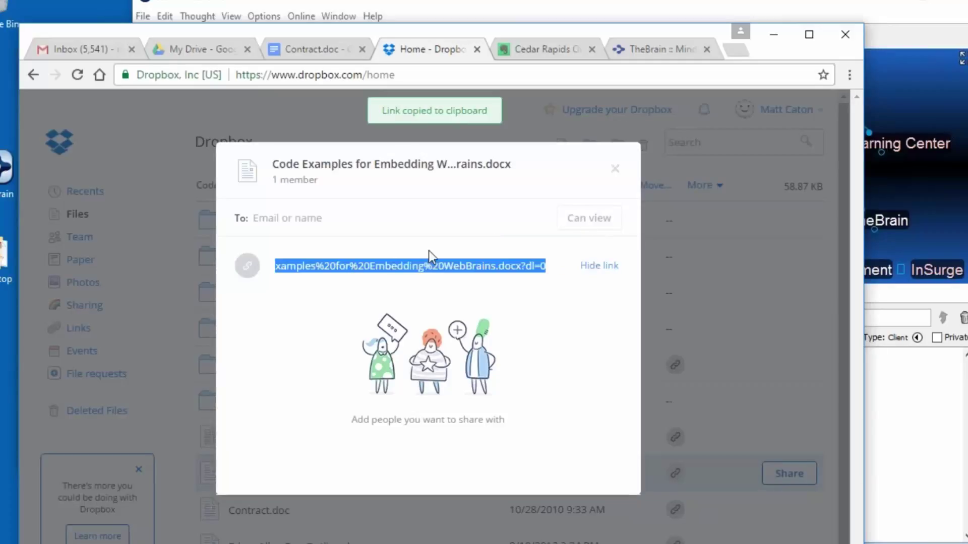
click(712, 506)
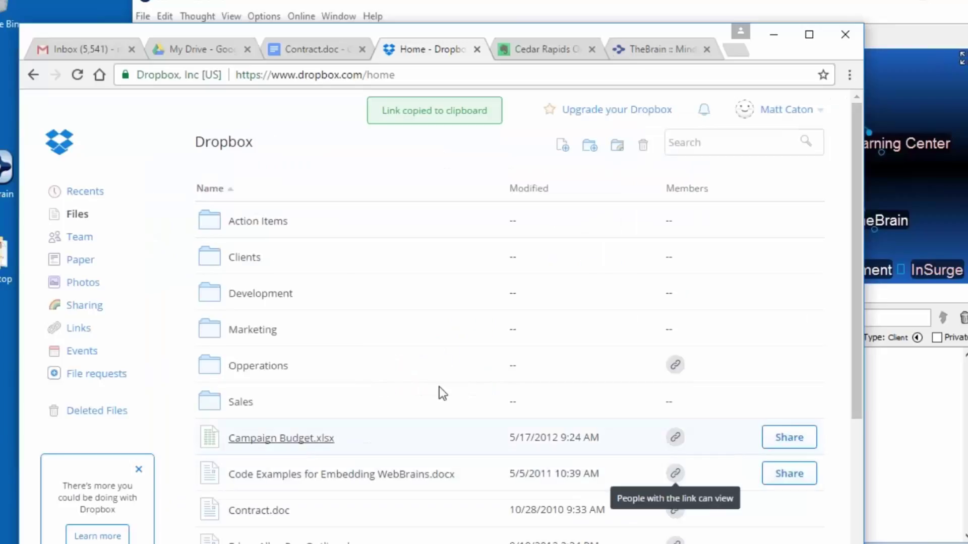
Step: Uncover TheBrain's map and paste the copied Dropbox link as a child thought of InSurge
drag(599, 31, 604, 383)
right_click(781, 215)
click(828, 224)
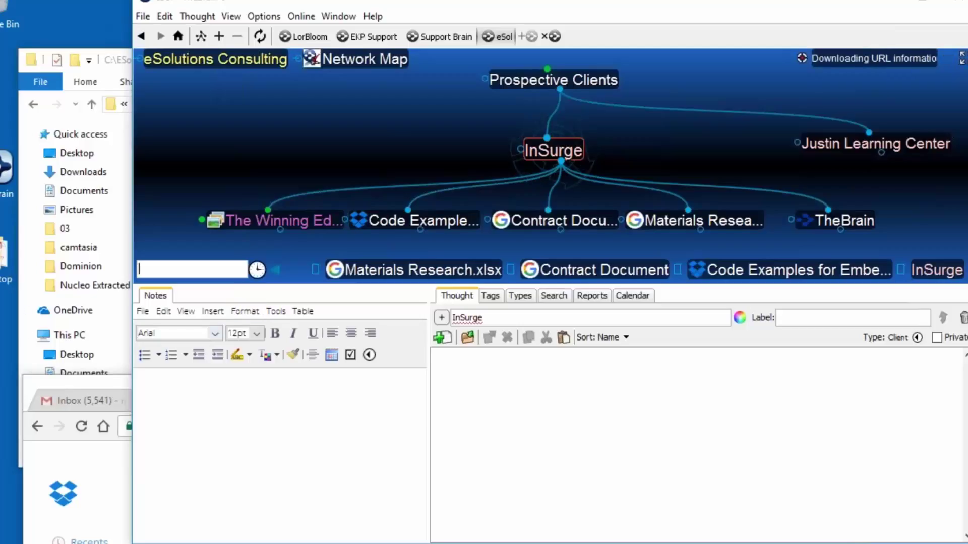
Step: Switch to the browser's Evernote page and copy the public link of the Cedar Rapids Onsite Visit note
key(alt+Tab)
click(562, 402)
drag(476, 386, 467, 21)
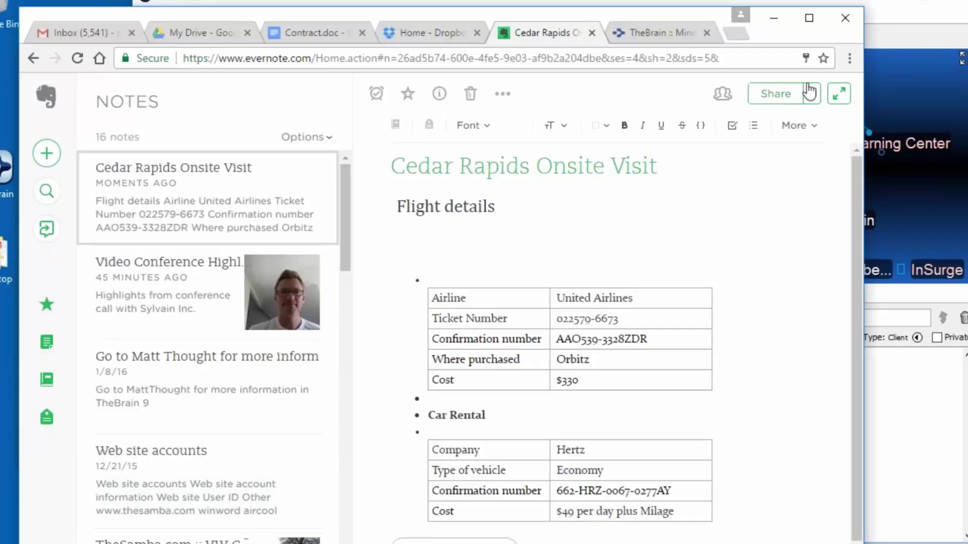
right_click(187, 211)
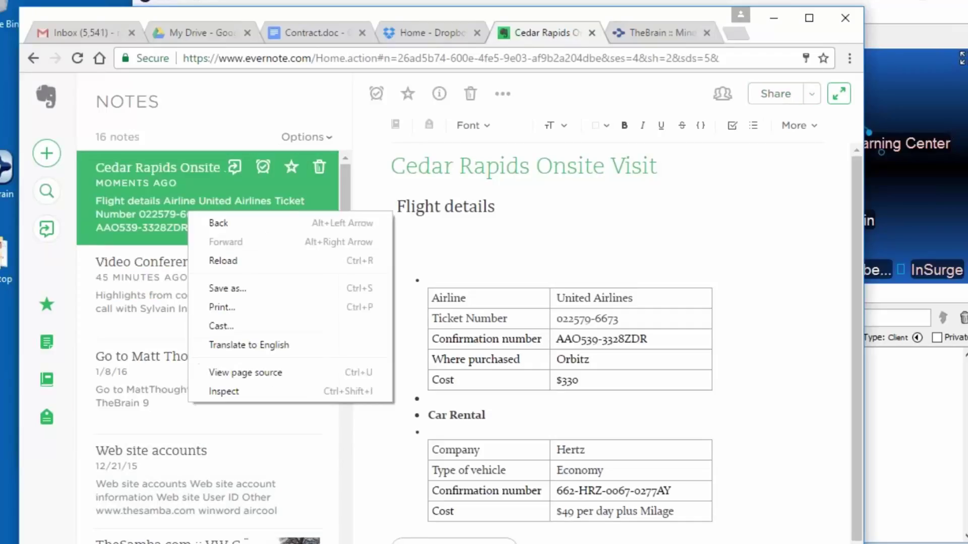
click(169, 214)
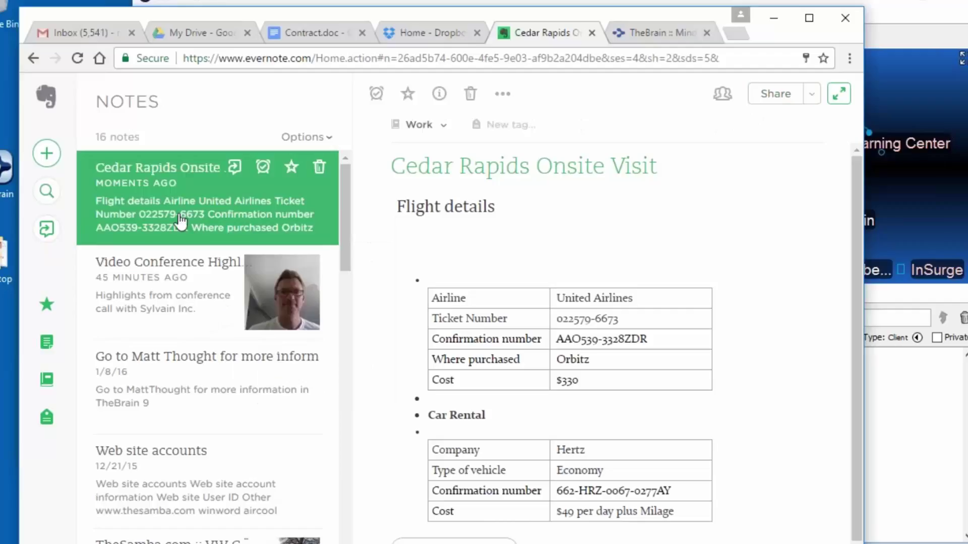
click(812, 95)
click(777, 256)
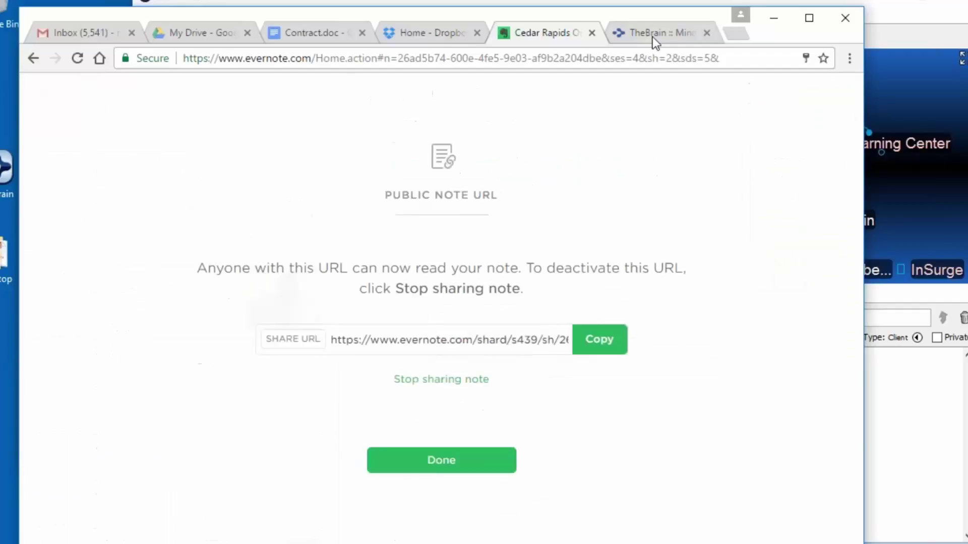
click(599, 339)
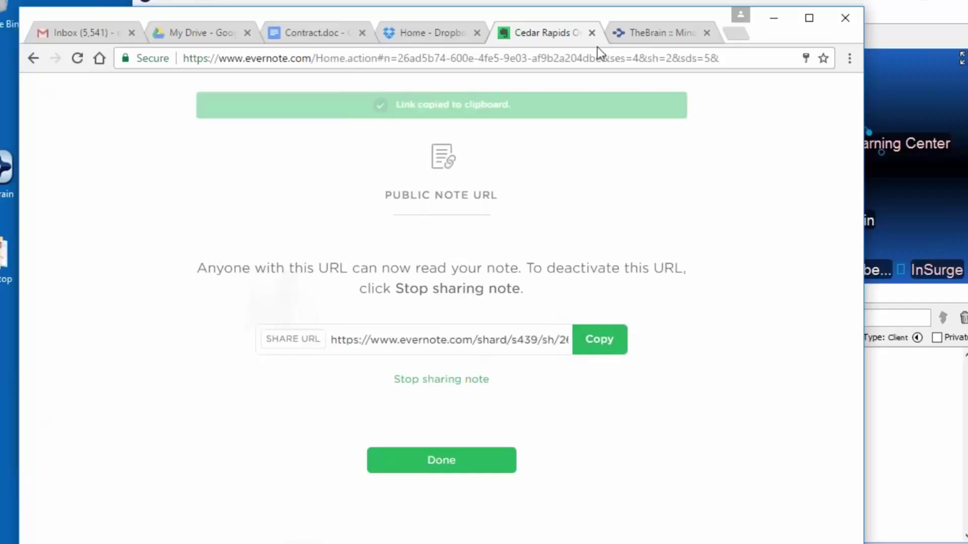
Step: Uncover TheBrain's map and paste the copied Evernote link as a child thought of InSurge
drag(599, 17, 535, 383)
right_click(724, 159)
click(763, 171)
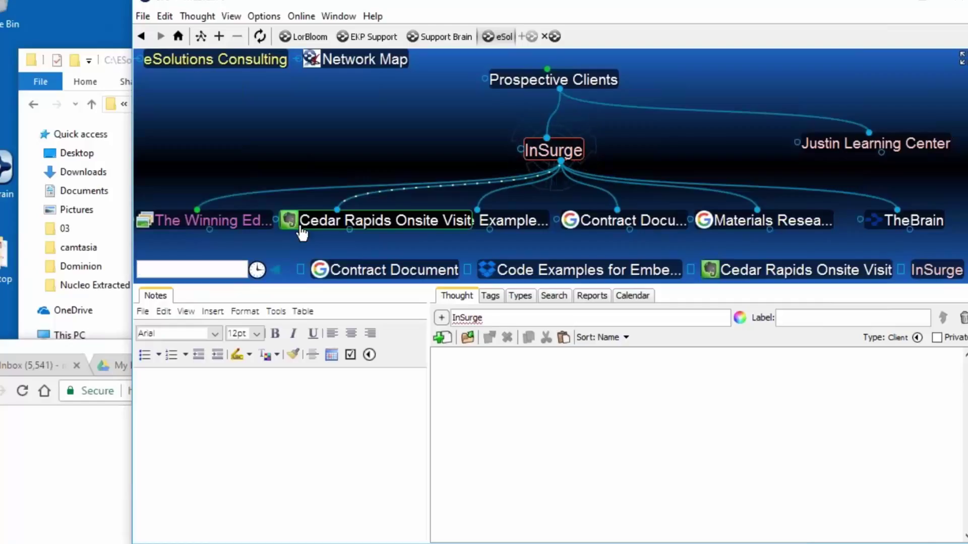
click(140, 382)
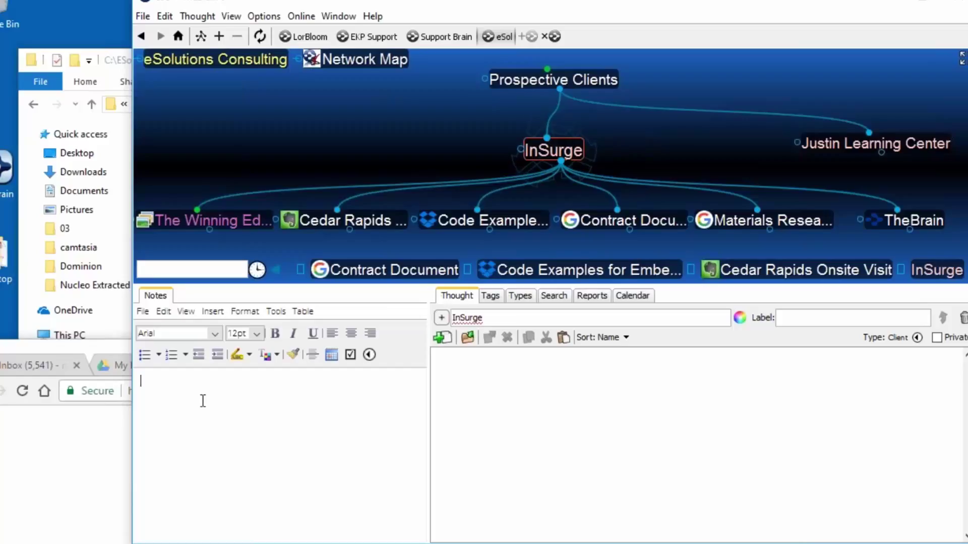
Step: Activate the Cedar Rapids Onsite Visit thought and link the existing manager's person thought to it as a jump thought
click(379, 221)
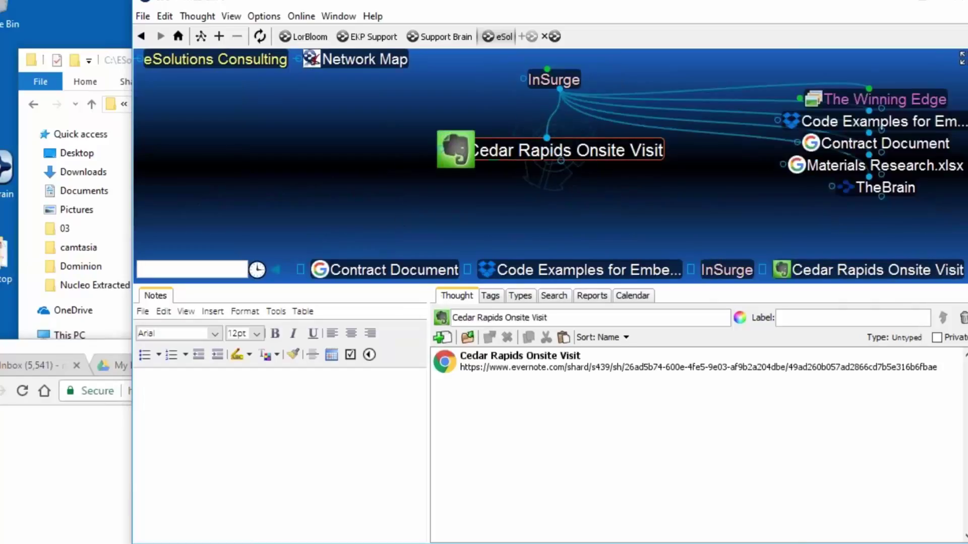
drag(440, 149, 325, 176)
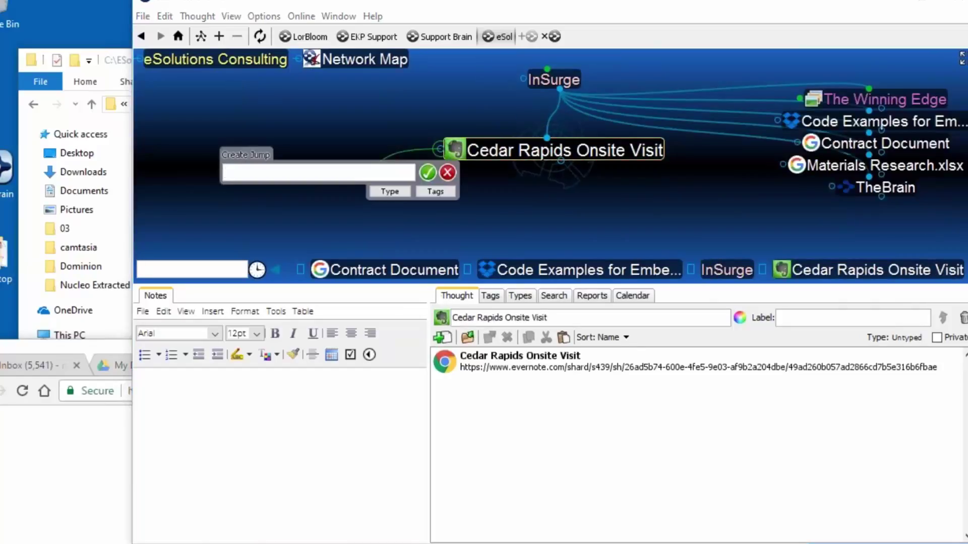
text(Ben)
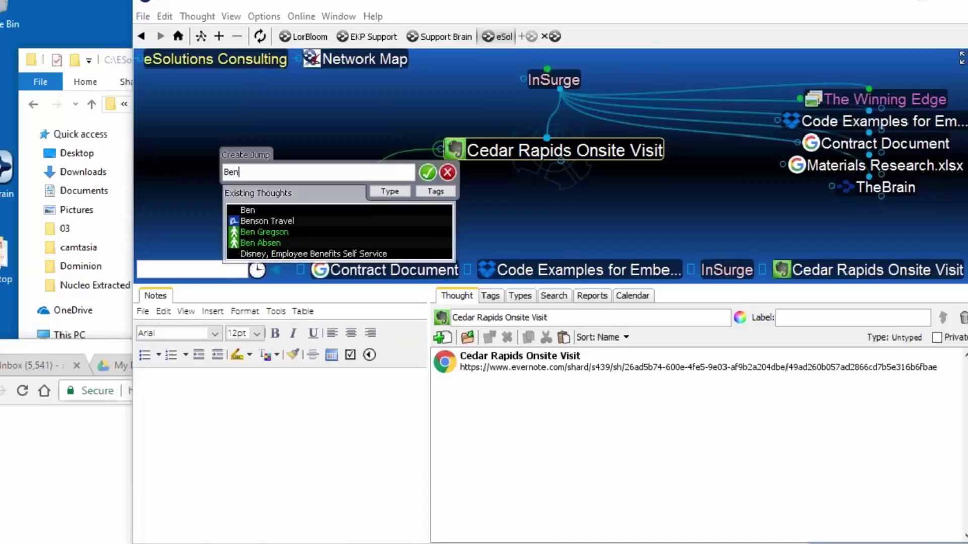
click(258, 243)
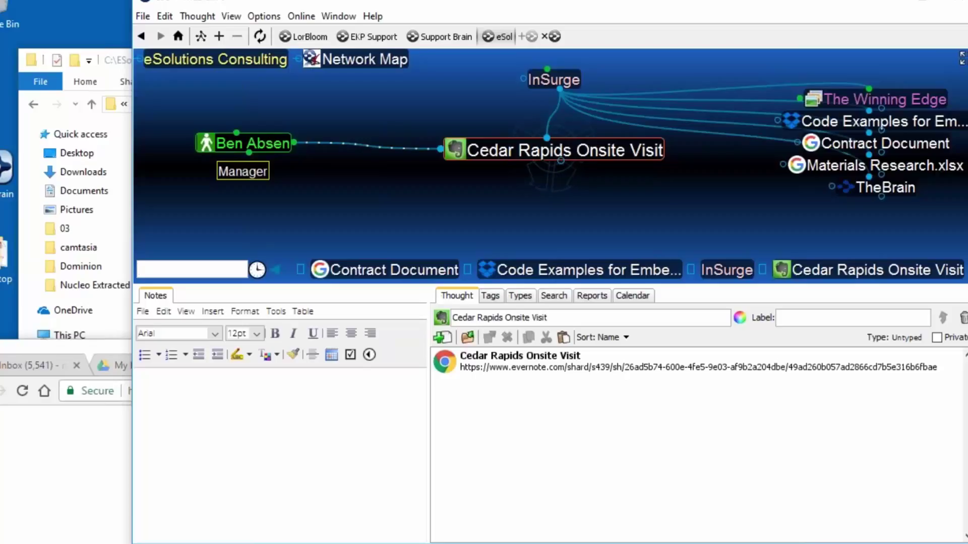
Step: Go up through InSurge to Prospective Clients to view its clients, and return to InSurge
click(569, 80)
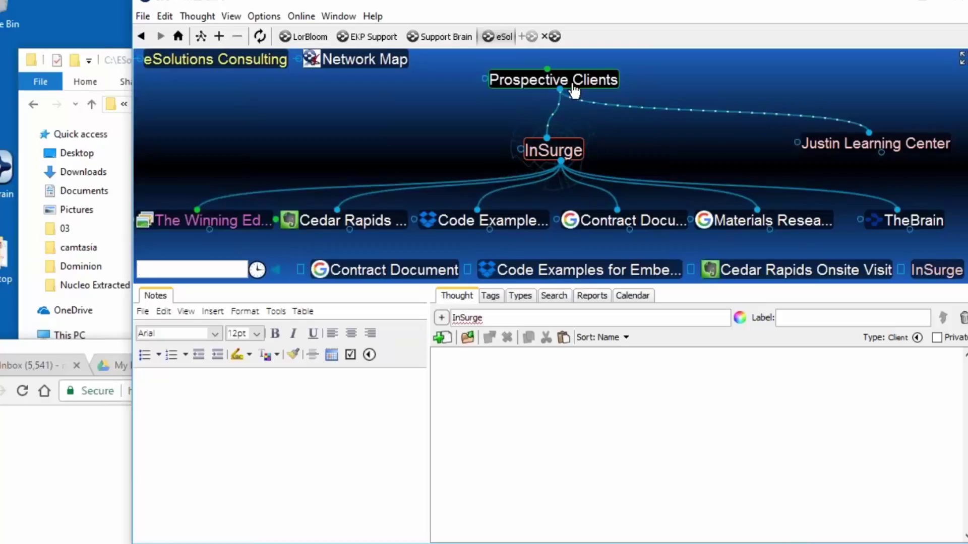
click(574, 91)
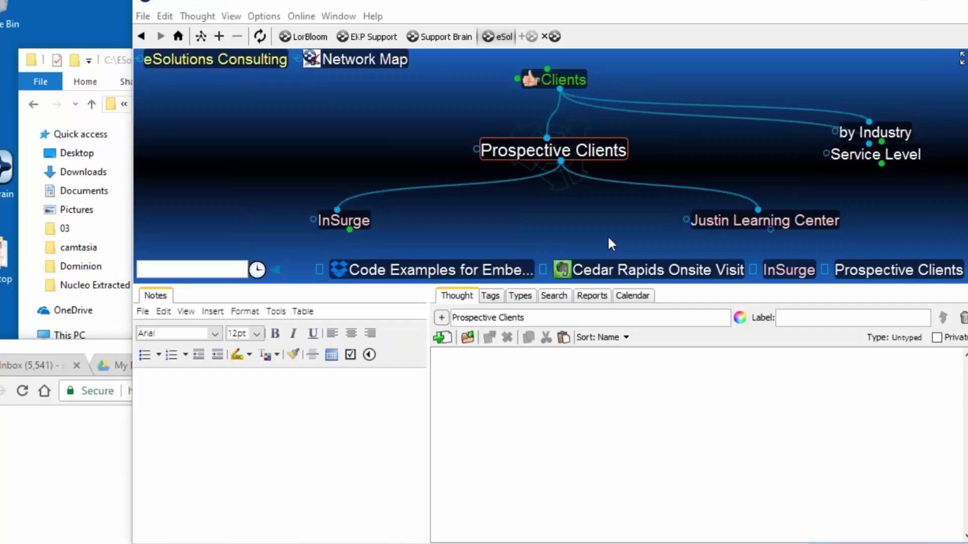
click(343, 220)
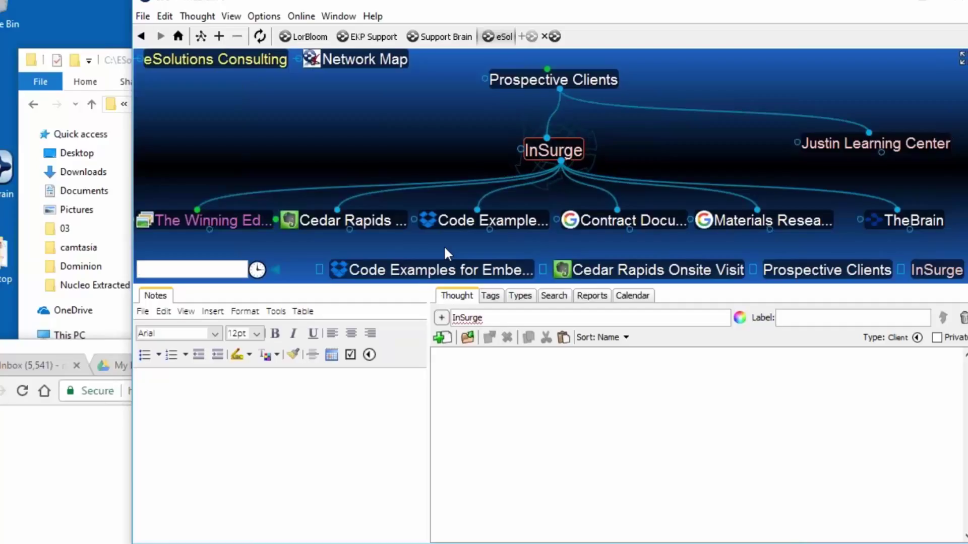
Step: Enlarge the map area and synchronize the eSol brain with TheBrain Cloud Services using Sync now
drag(417, 287, 407, 437)
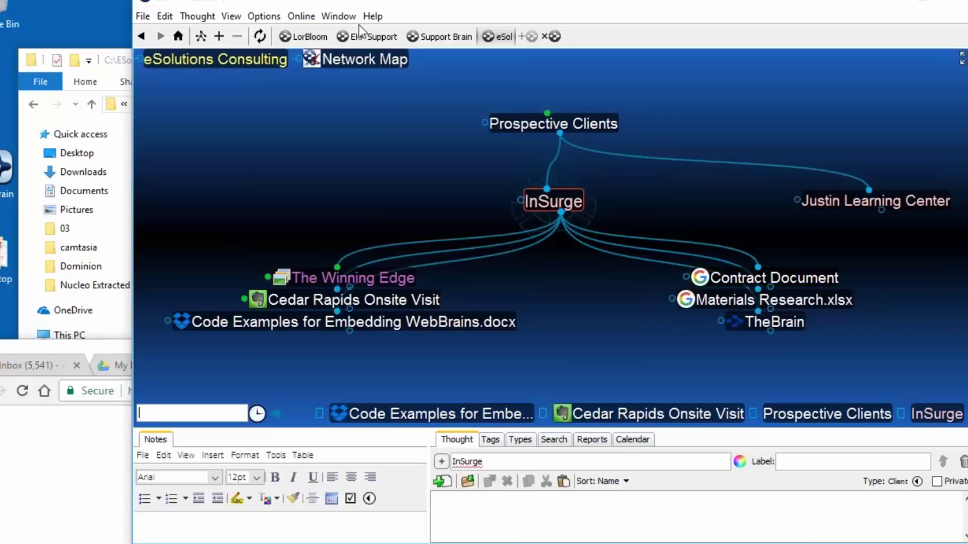
click(260, 37)
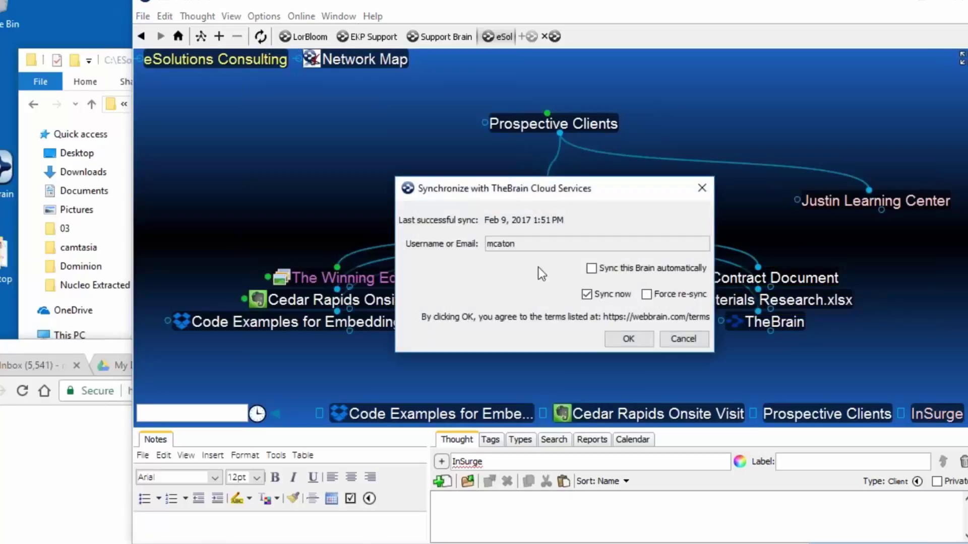
click(629, 339)
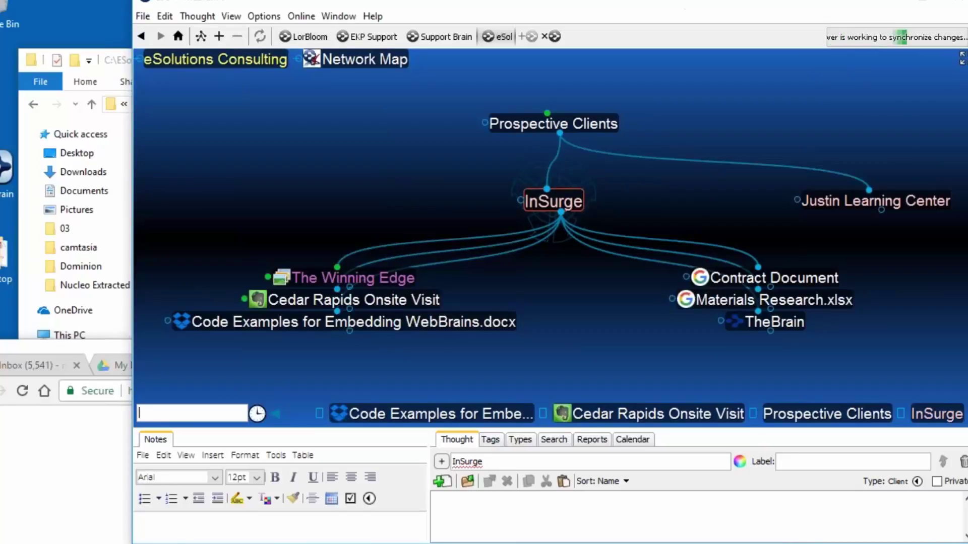
Step: Move TheBrain's window aside, switch to the browser's thebrain.com page and log in to the cloud account
drag(539, 4, 636, 8)
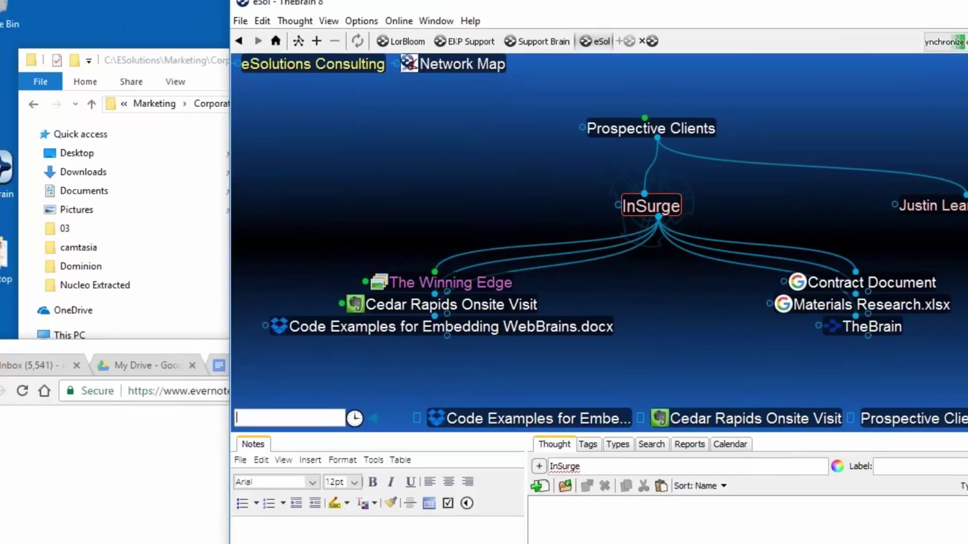
click(383, 543)
click(623, 372)
drag(558, 2, 536, 0)
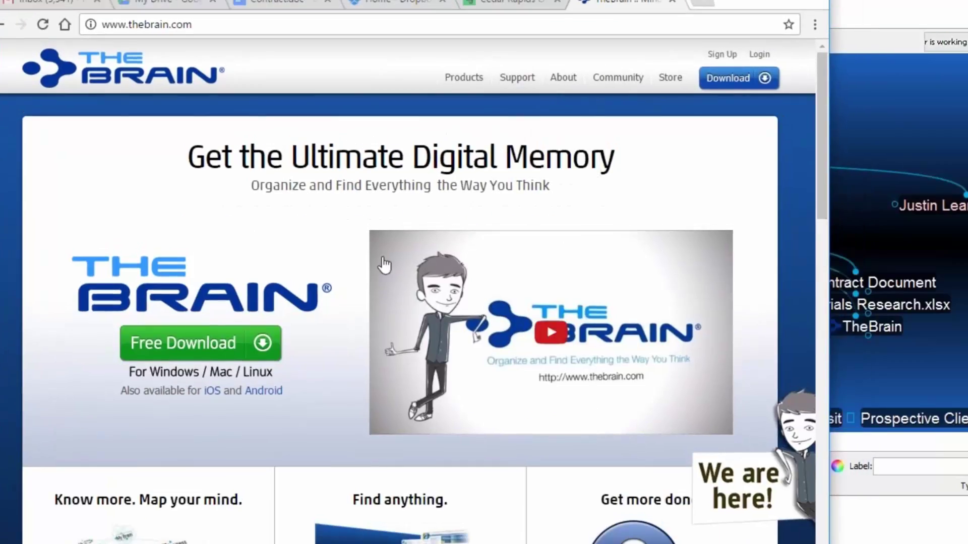
click(758, 54)
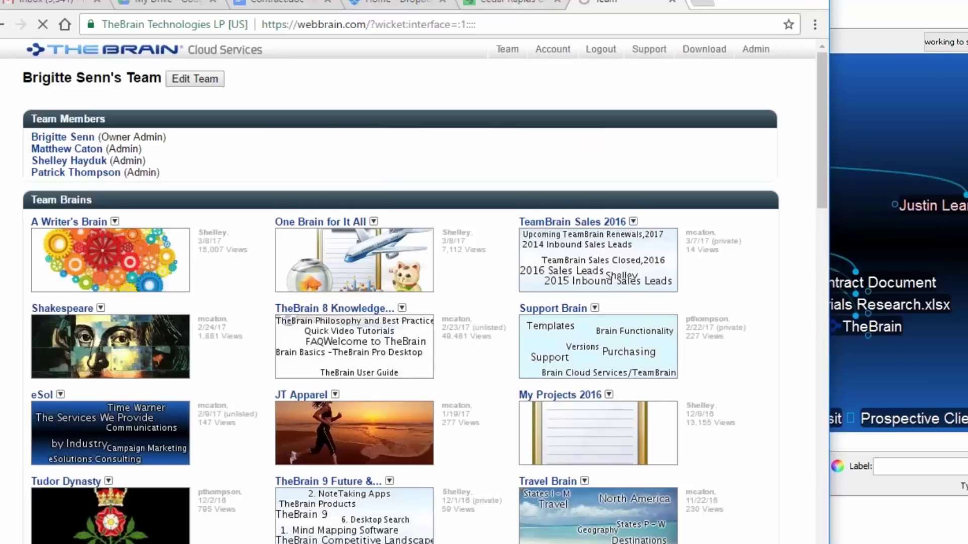
Step: Open the eSol brain from the online account and browse through Clients, Service Level and Gold to Time Warner
drag(521, 1, 483, 3)
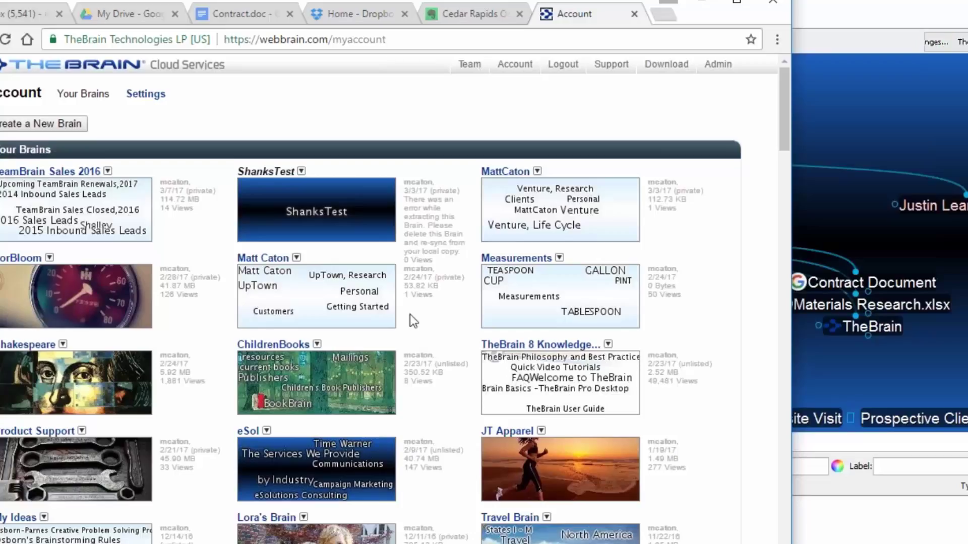
click(301, 468)
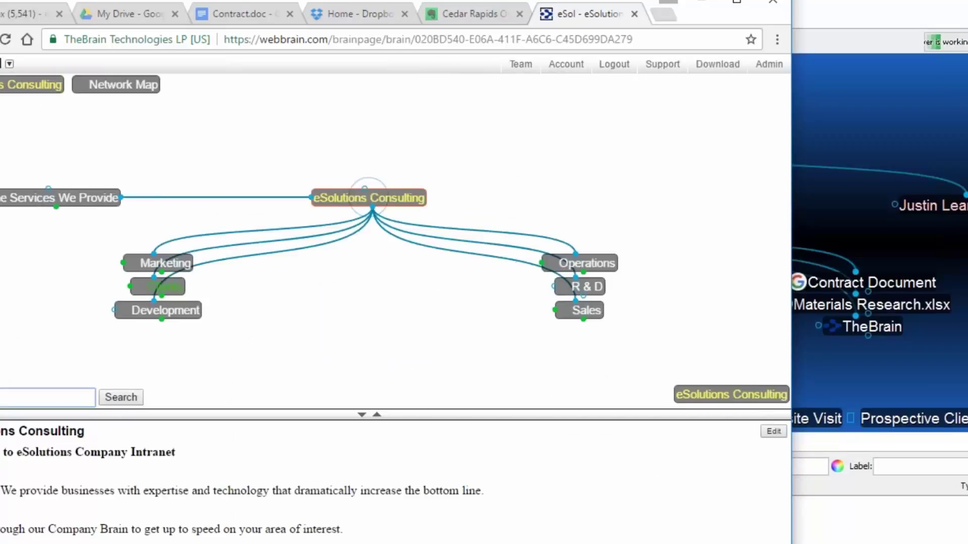
drag(373, 4, 319, 14)
click(99, 301)
click(522, 277)
click(100, 302)
click(107, 278)
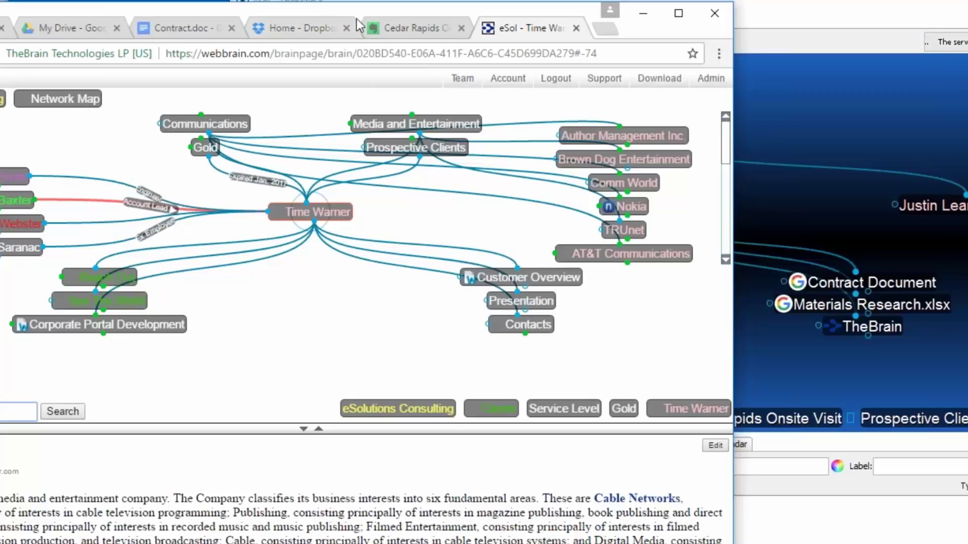
Step: Move the browser out of the way to view the InSurge map in the desktop program
drag(376, 15, 346, 458)
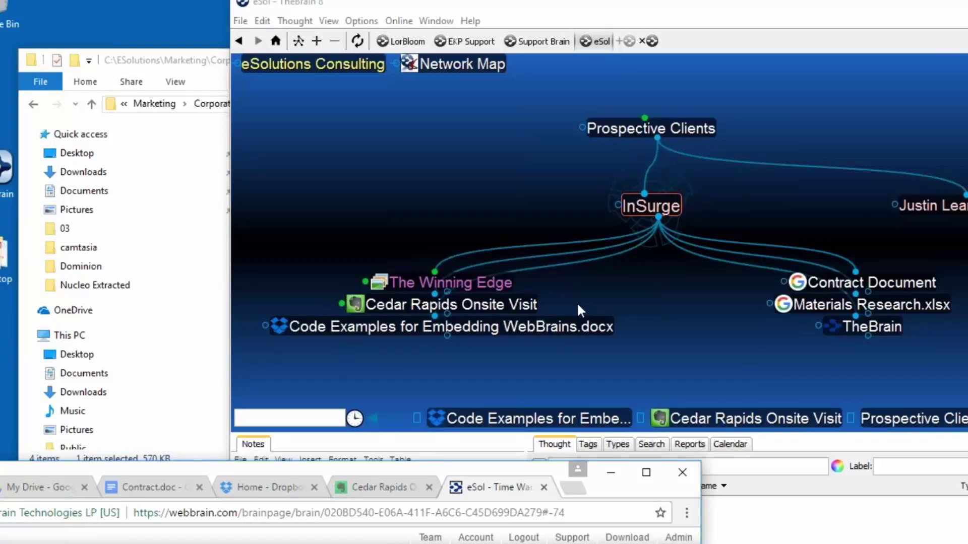
click(324, 118)
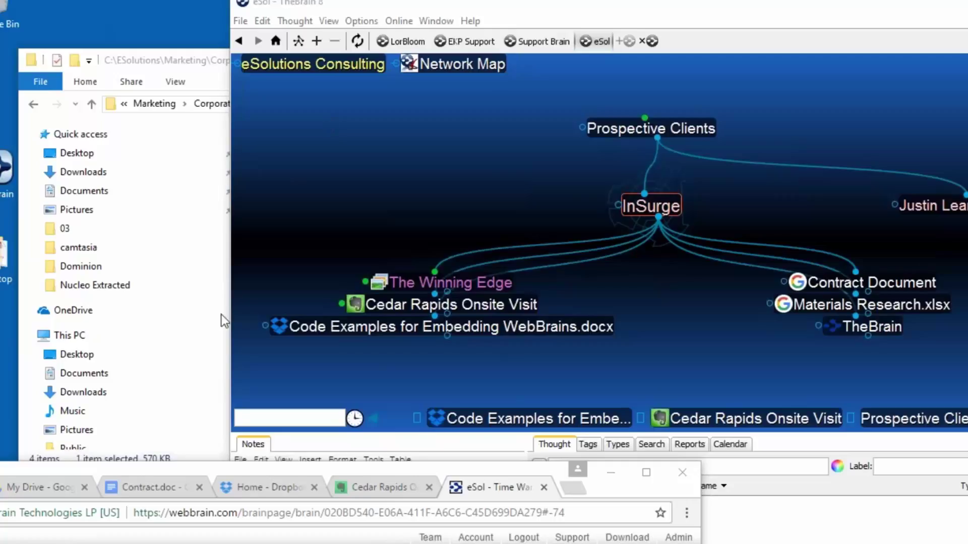
Step: Bring the browser back and view the TheBrain 101 webinar schedule under the website's Getting Started Webinars support resource
drag(253, 471, 387, 101)
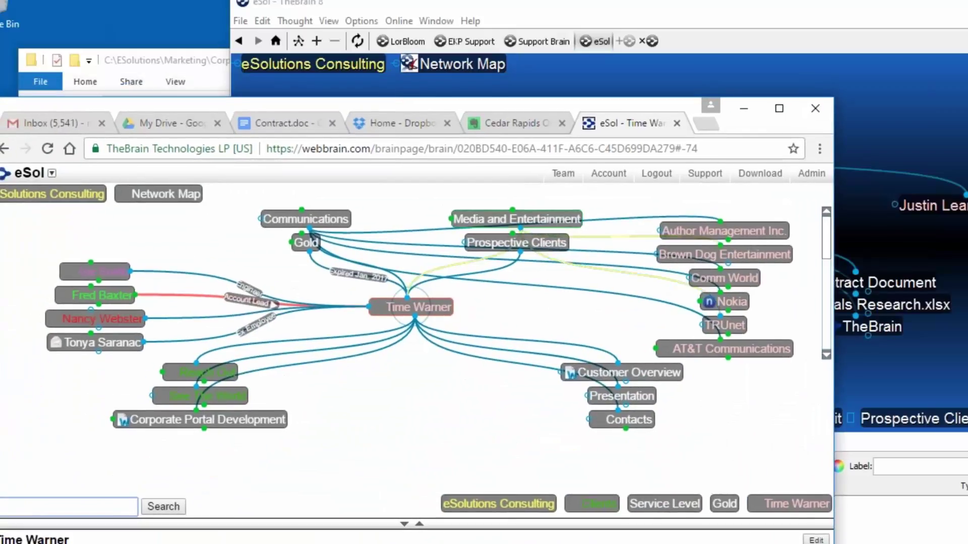
click(705, 173)
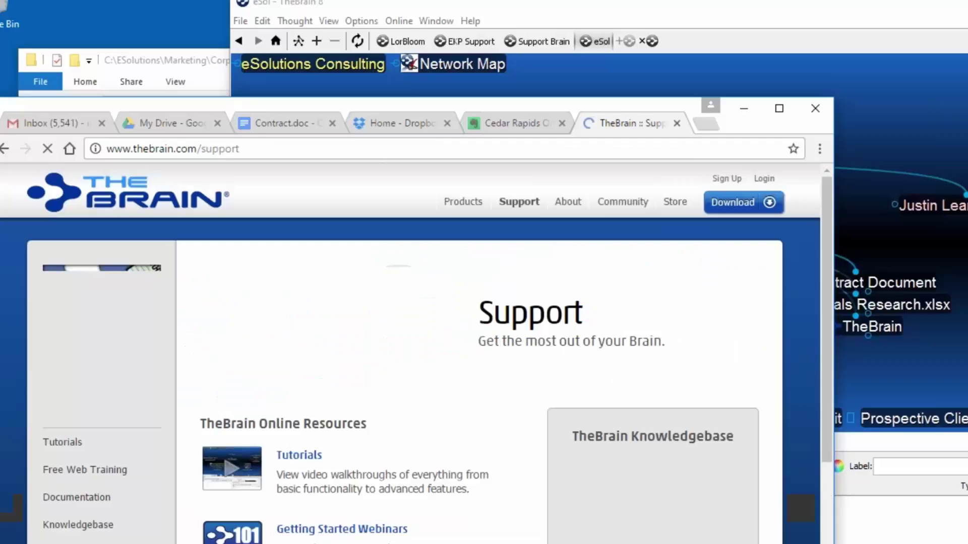
scroll(407, 398, down, 4)
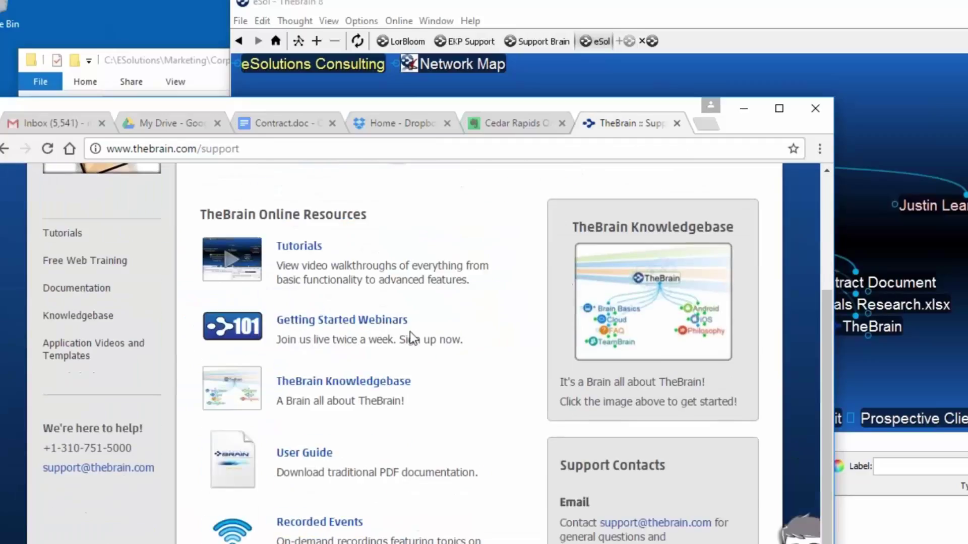
click(323, 322)
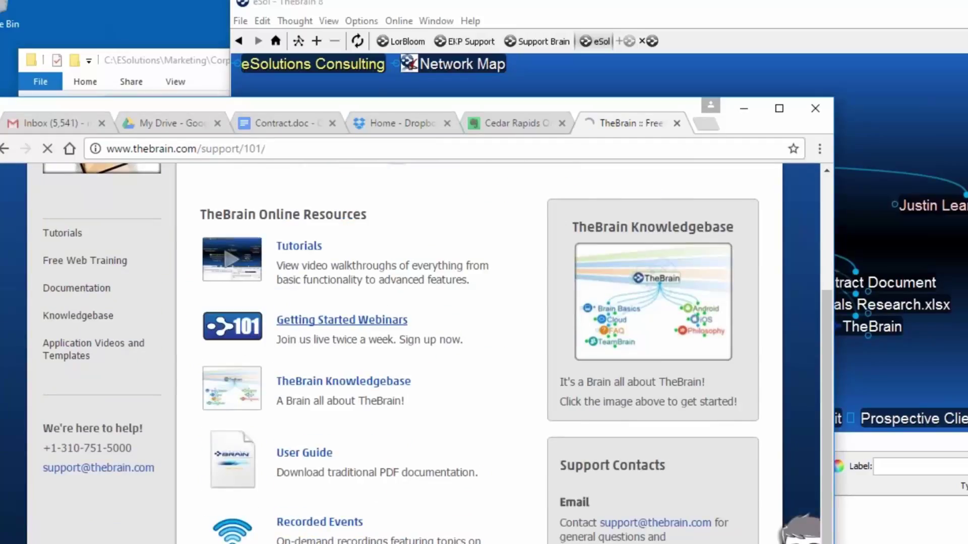
scroll(392, 293, down, 4)
drag(422, 260, 660, 283)
click(660, 283)
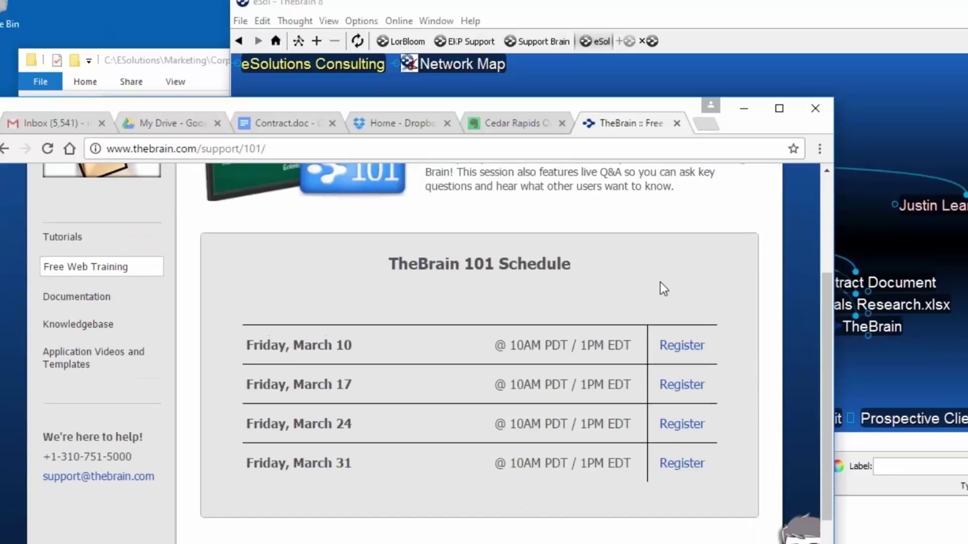
scroll(660, 282, up, 4)
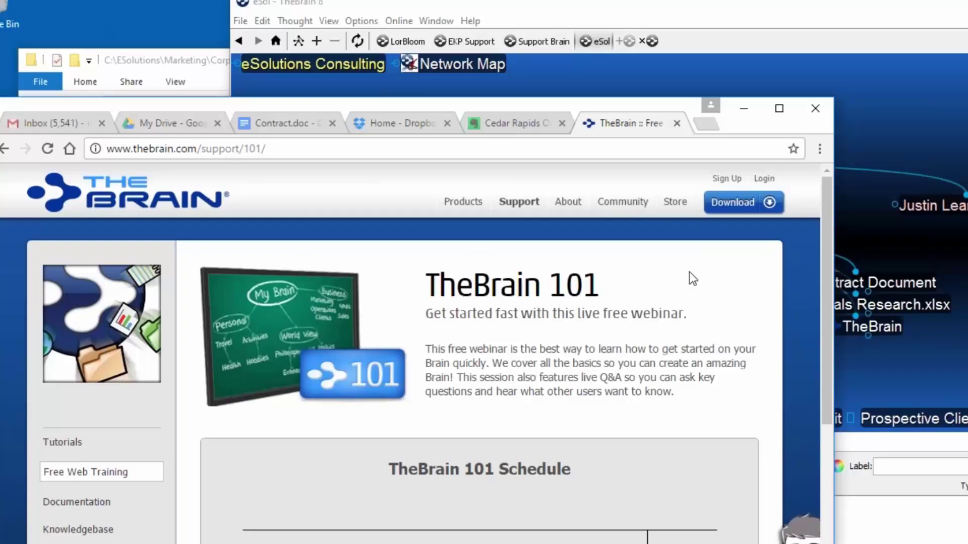
Step: Return to TheBrain's window, view InSurge's calendar with the lower area enlarged, and go back to its thought properties
click(672, 11)
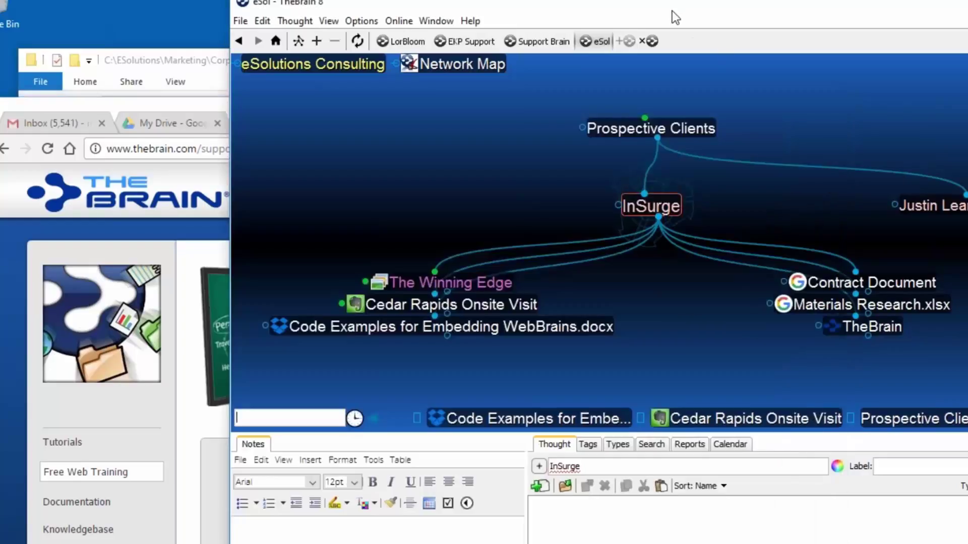
drag(644, 0, 521, 7)
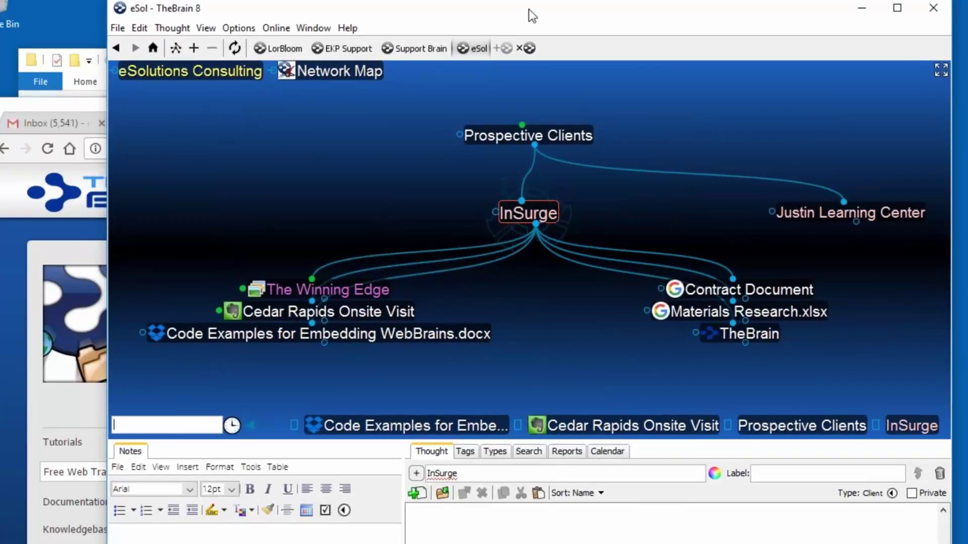
click(608, 451)
drag(557, 440, 555, 345)
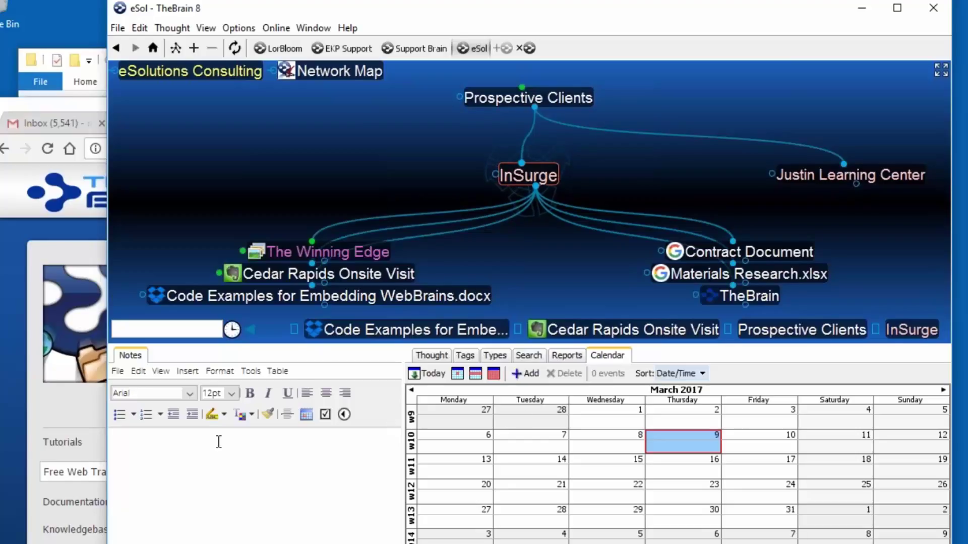
click(435, 356)
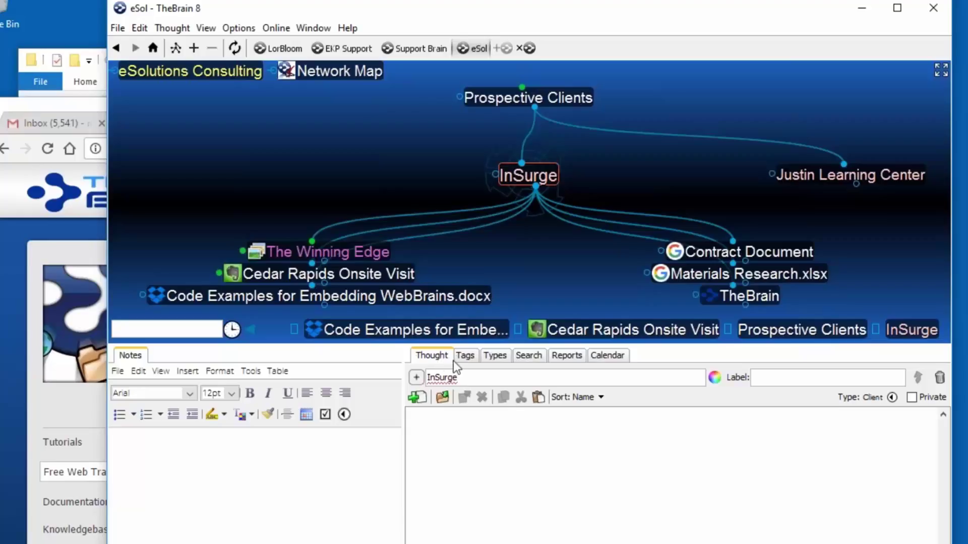
Step: Add a calendar event to InSurge titled First Client Presentation and set its date to Mar 16, 2017
click(465, 356)
click(495, 355)
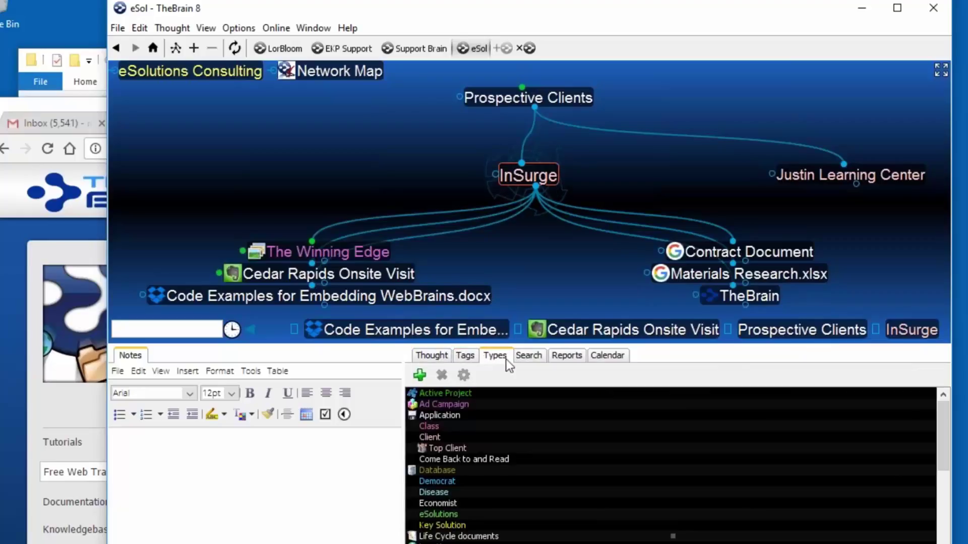
click(607, 356)
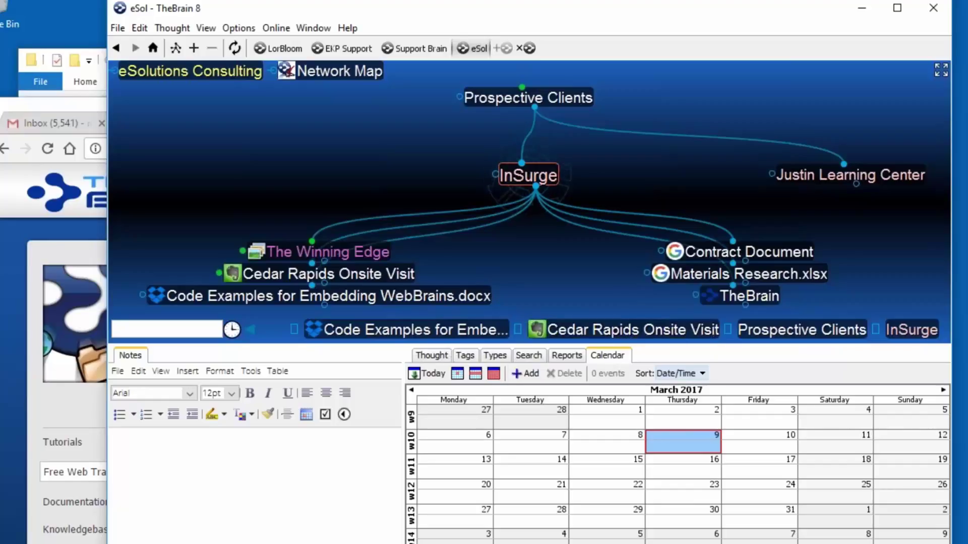
click(536, 368)
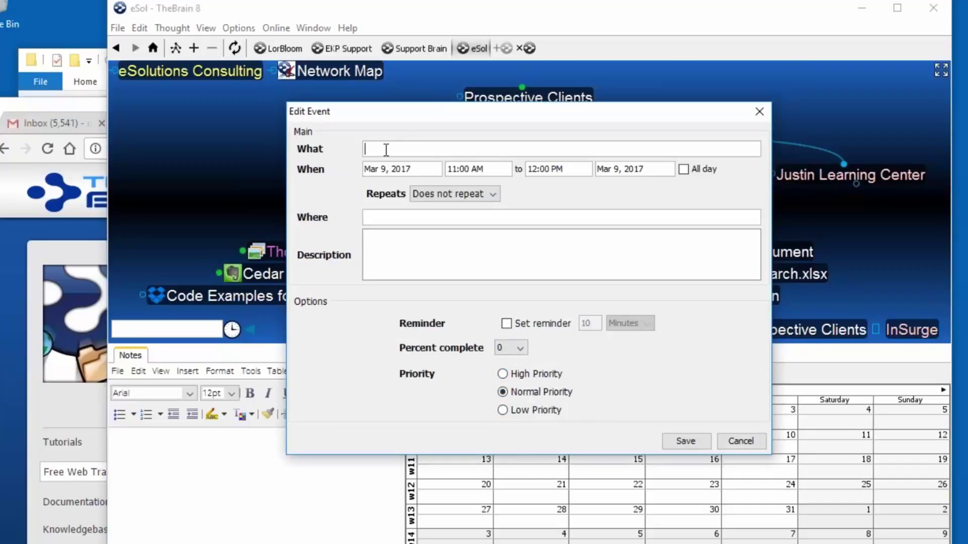
text(First p)
text(lient Presentation)
click(384, 170)
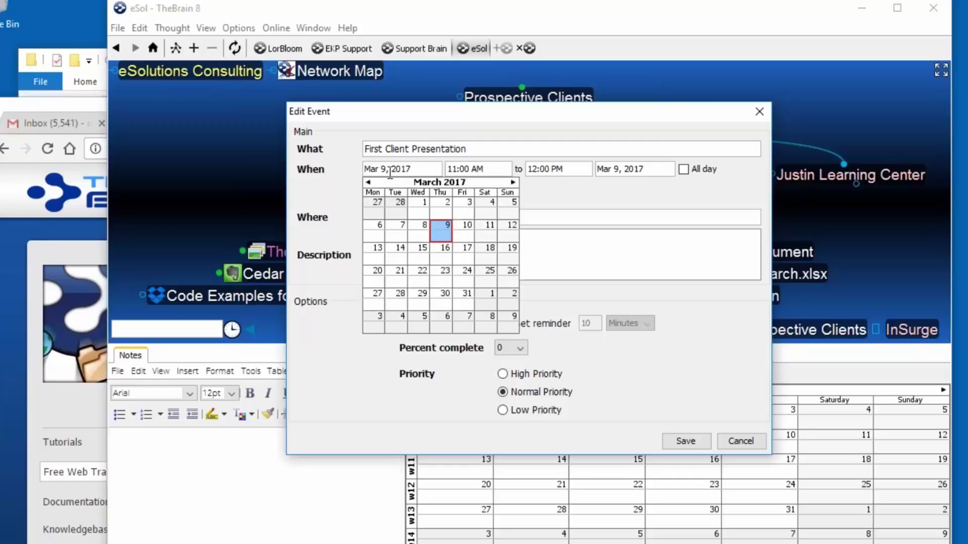
click(445, 248)
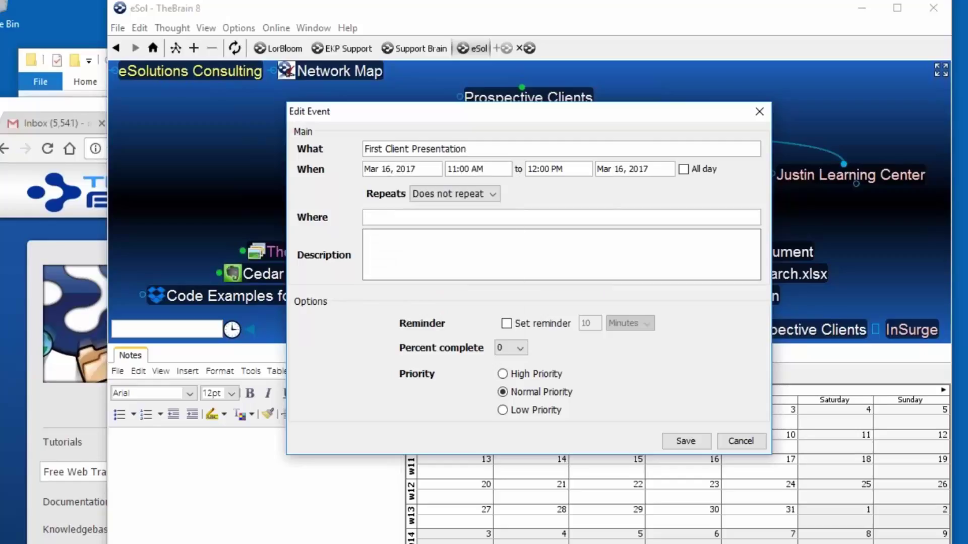
Step: Try a daily repeat for the First Client Presentation event and return it to Does not repeat
click(496, 194)
click(427, 224)
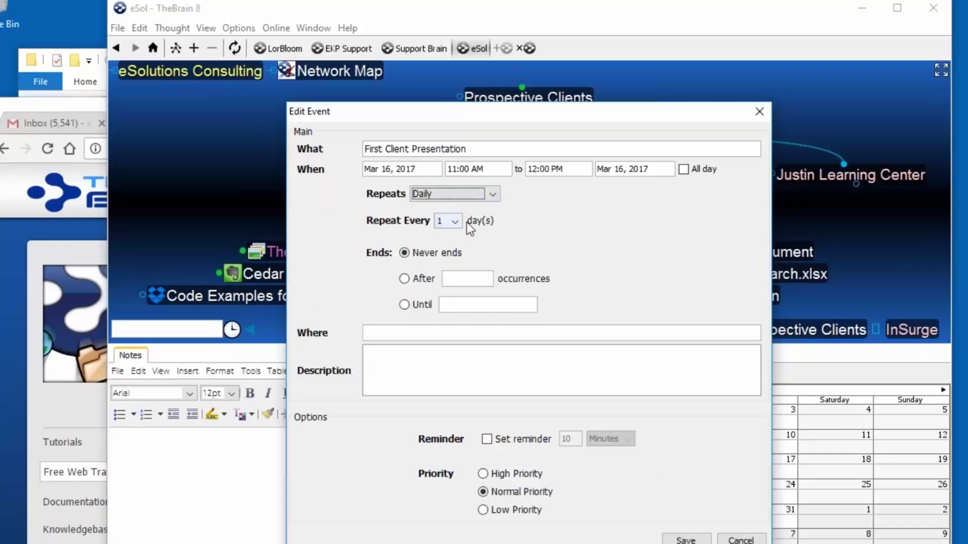
click(491, 195)
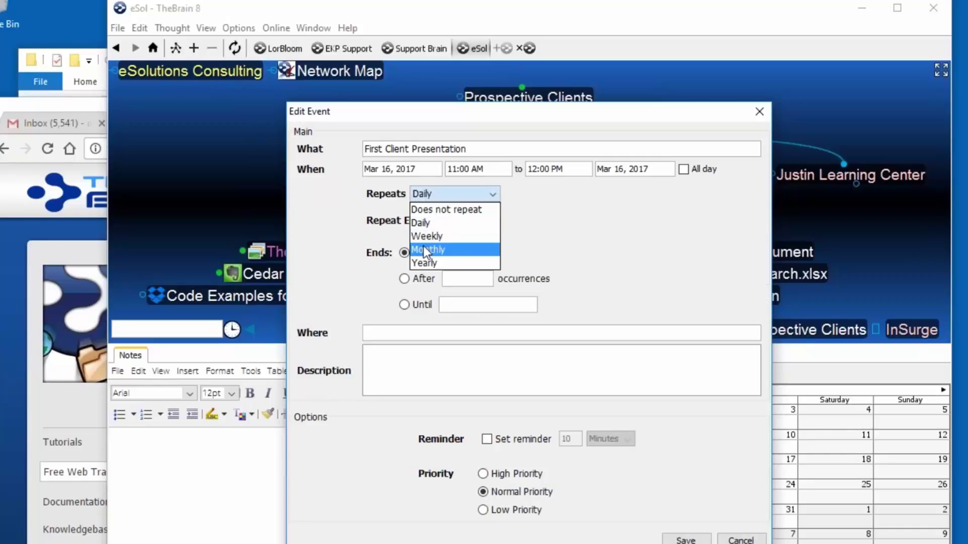
click(428, 209)
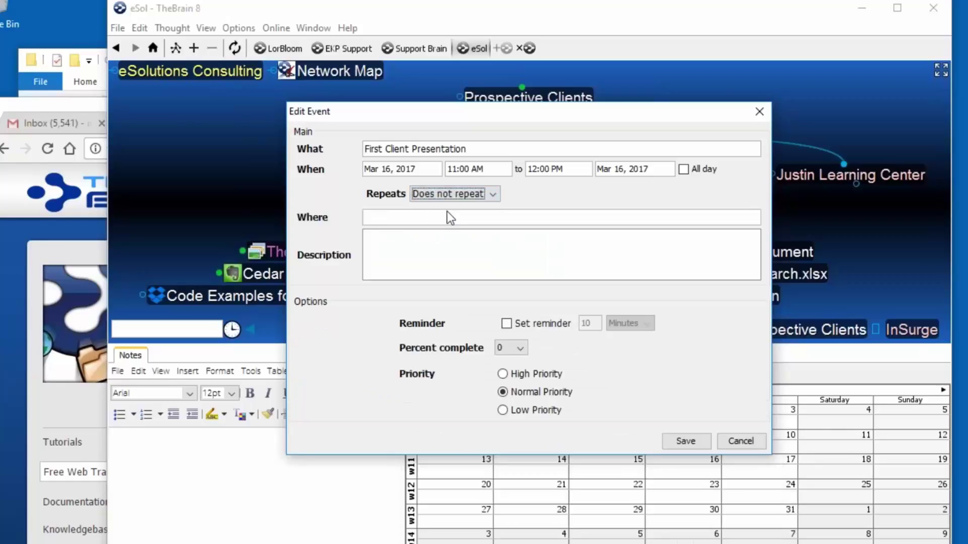
Step: Give the First Client Presentation event a reminder 1 day ahead and save it
click(506, 324)
click(596, 325)
double_click(586, 323)
text(1)
click(647, 328)
click(619, 363)
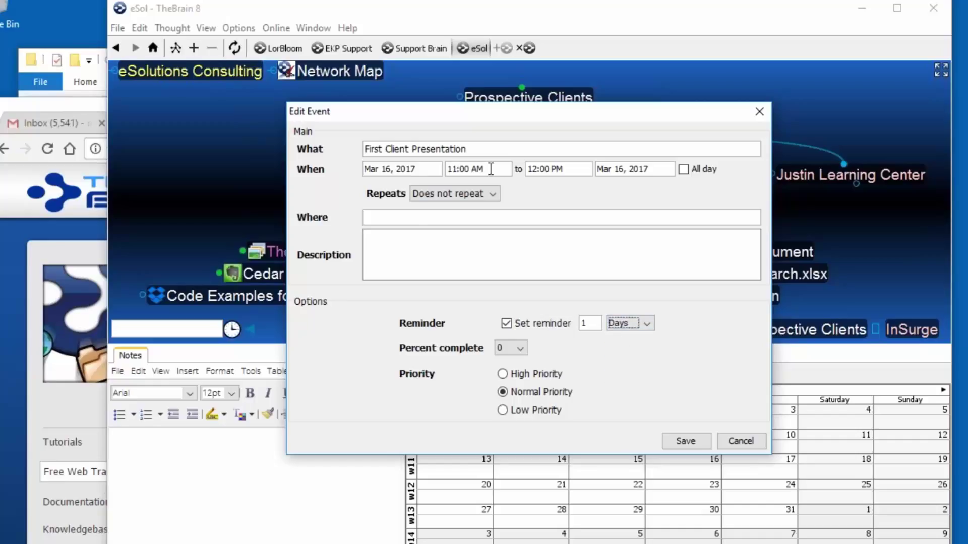
click(694, 442)
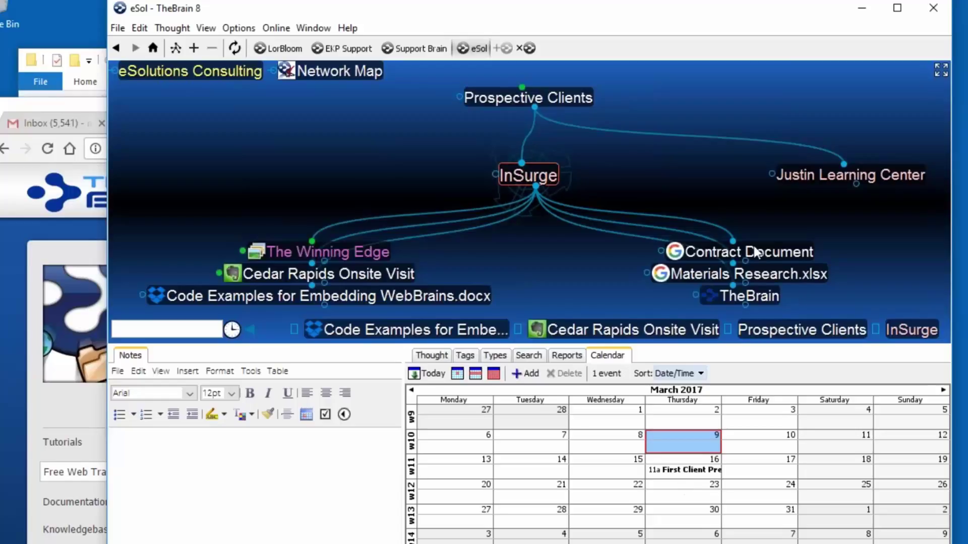
click(863, 9)
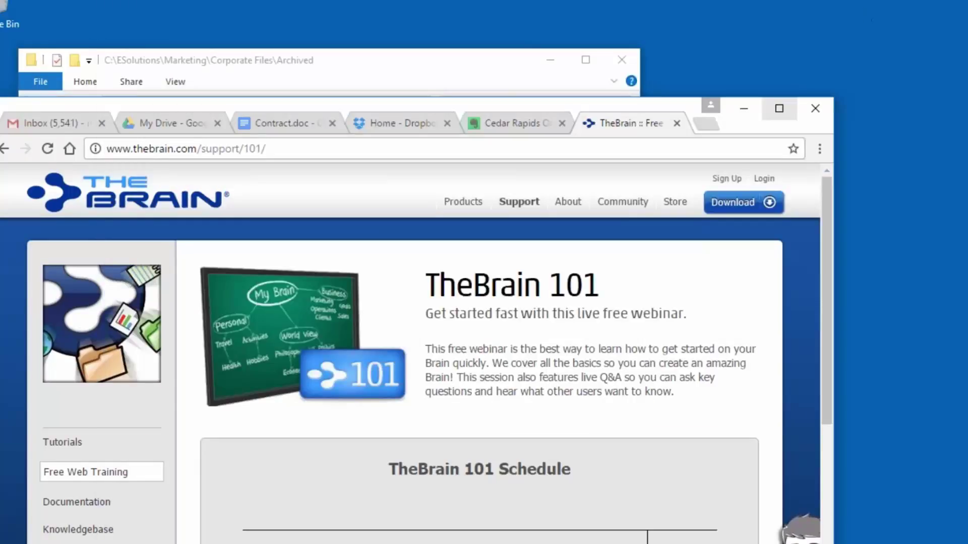
click(587, 543)
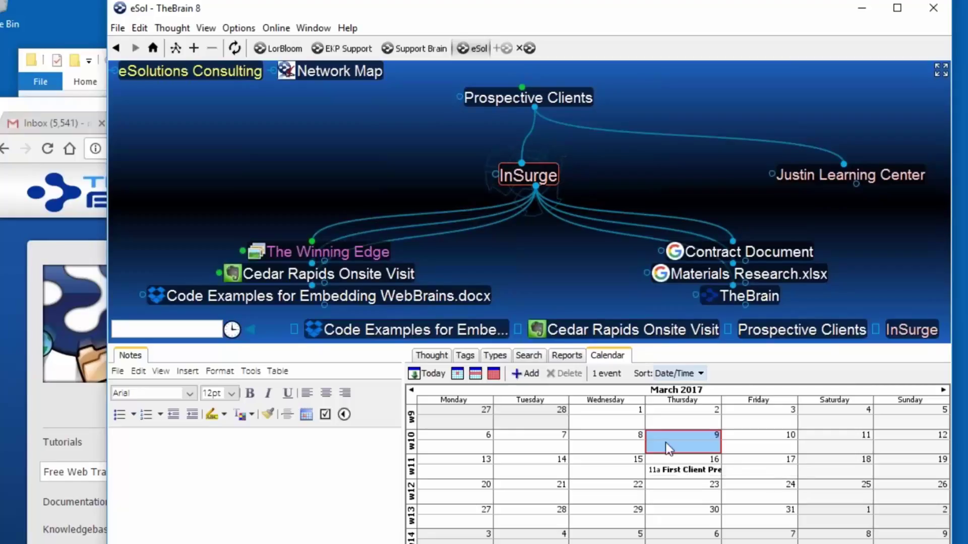
Step: Add a second InSurge calendar event dated Mar 14, 2017 and titled In House Dry Run Demo
click(525, 375)
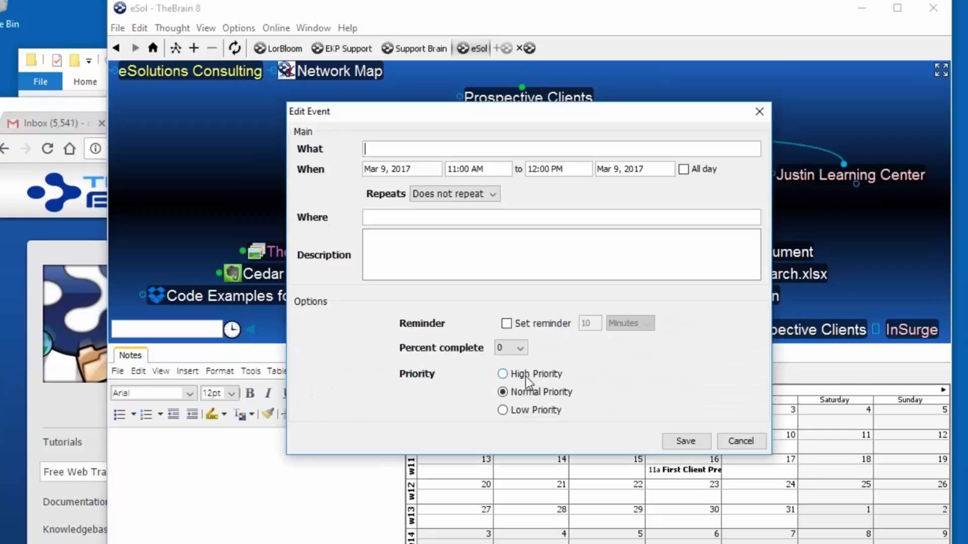
click(421, 170)
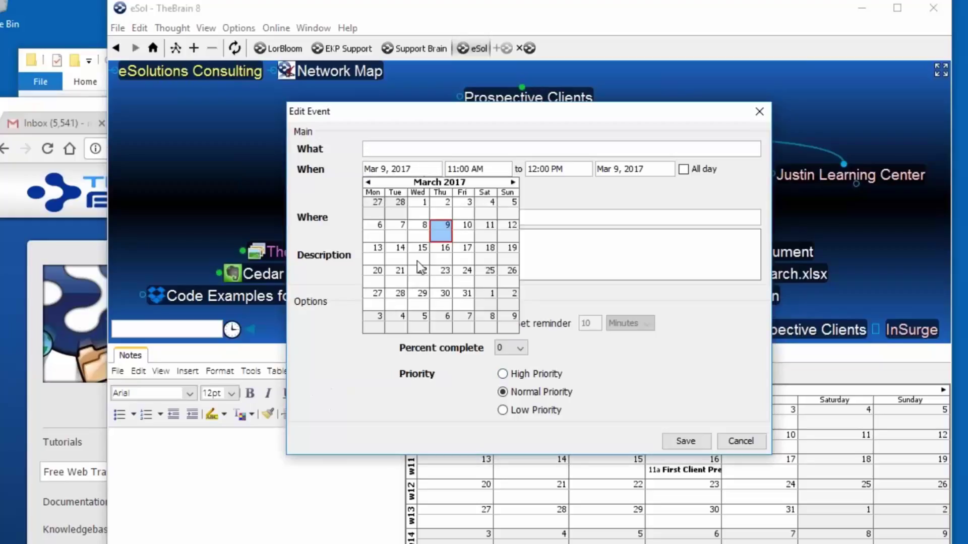
click(400, 256)
click(394, 147)
text(In House Dry Run Demo)
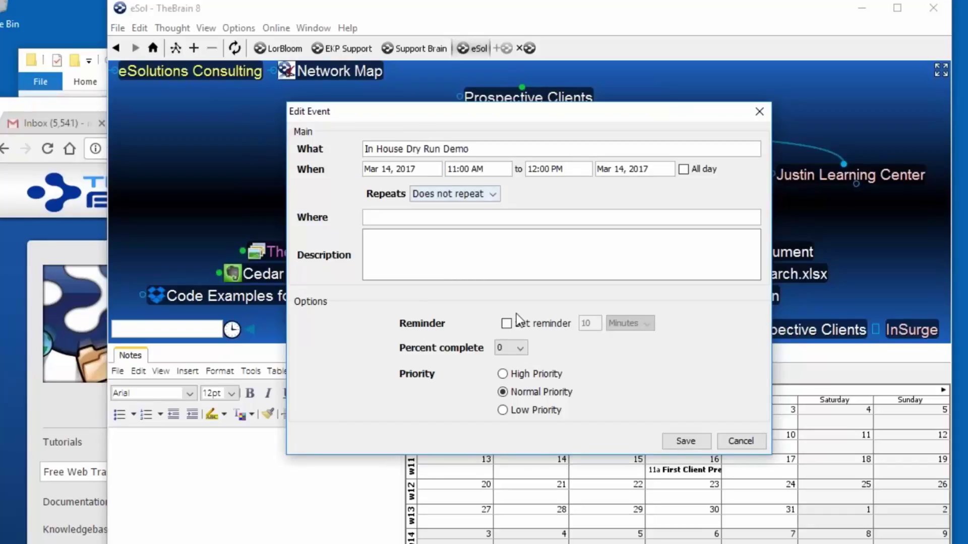
Step: Set a 1-hour reminder and a 12:00 PM start for the In House Dry Run Demo event and save it
click(506, 324)
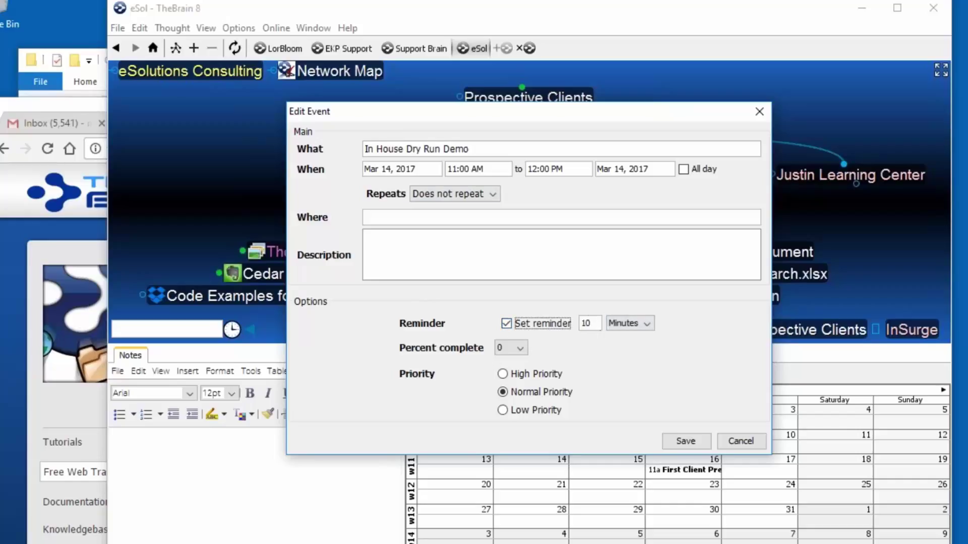
double_click(587, 323)
text(1)
click(643, 324)
click(629, 352)
click(477, 168)
click(466, 259)
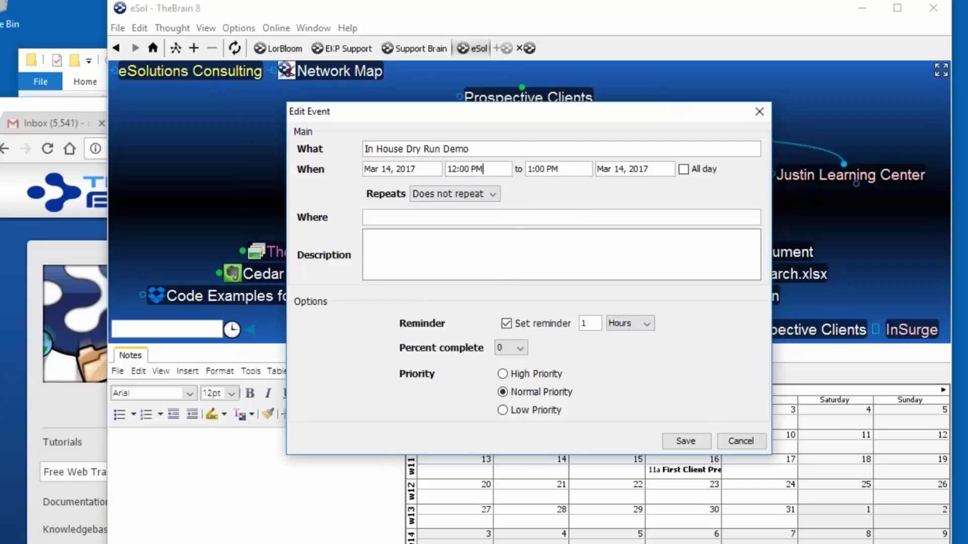
click(685, 441)
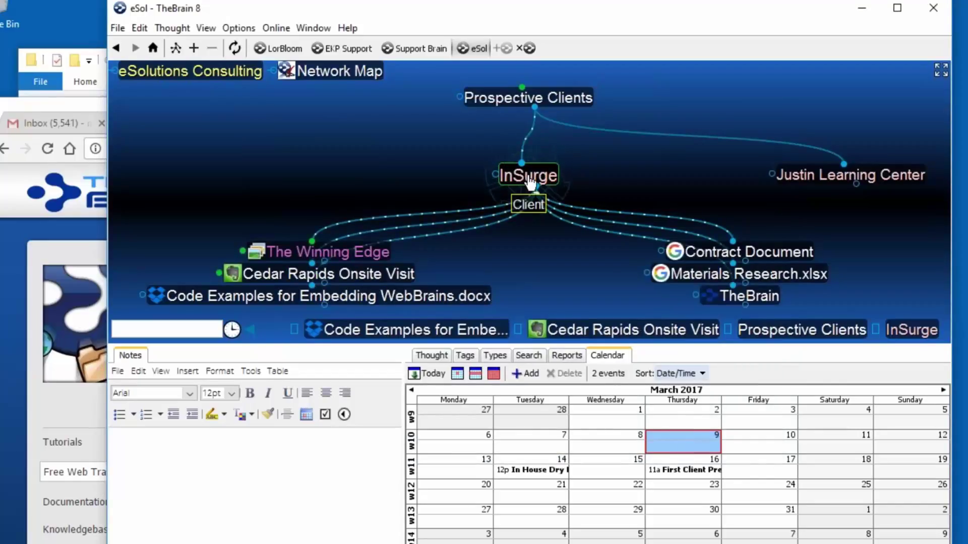
Step: View the list of events attached to InSurge and close it
click(607, 373)
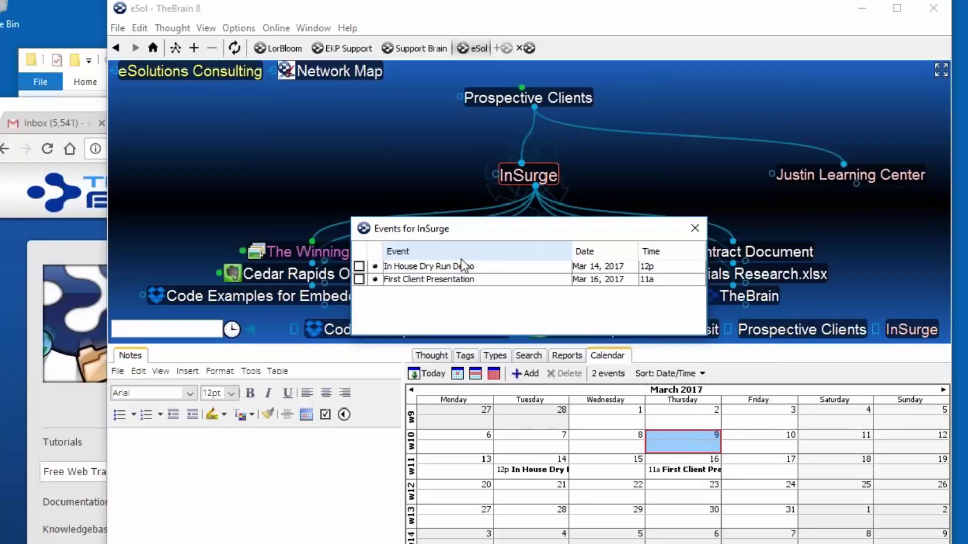
drag(556, 226, 605, 213)
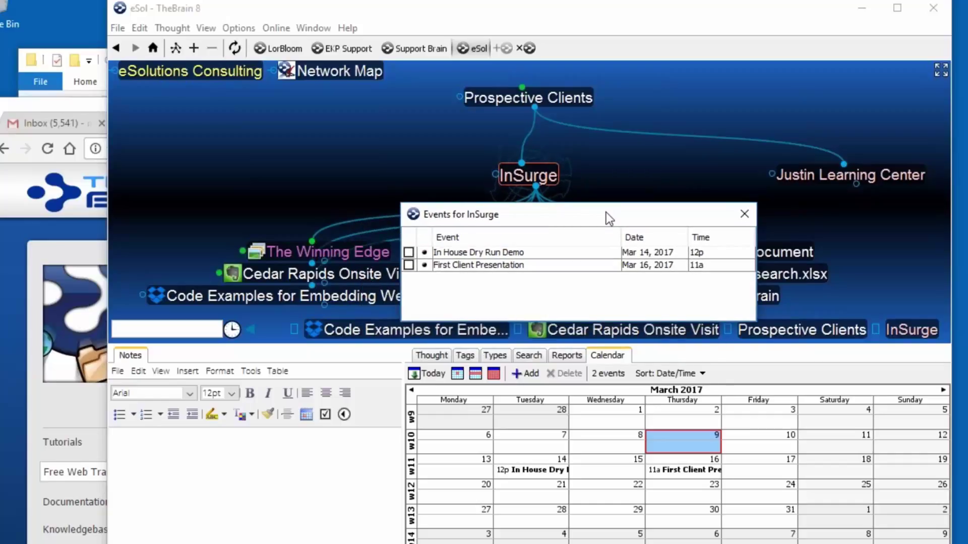
click(743, 213)
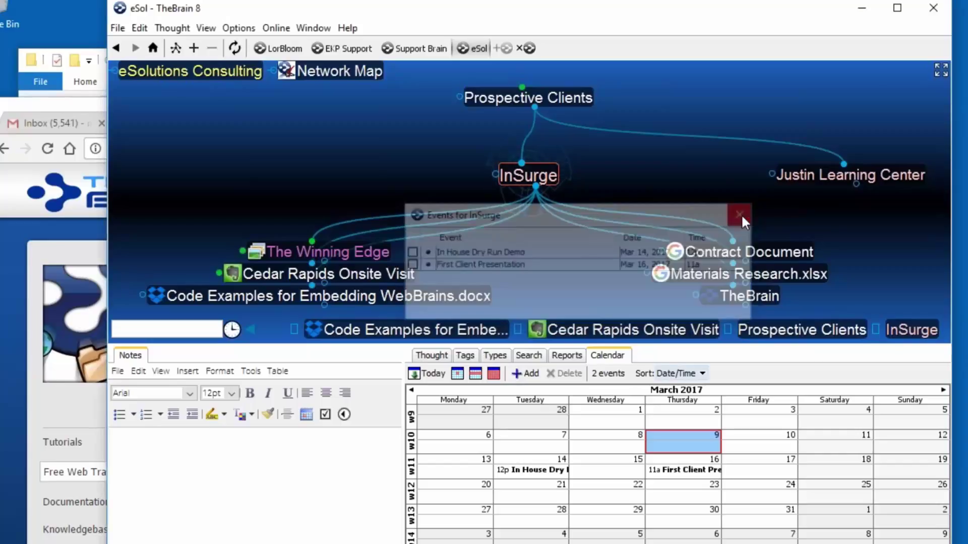
Step: Start syncing the calendar to Google Calendar and minimize the browser with the authorization page
click(117, 28)
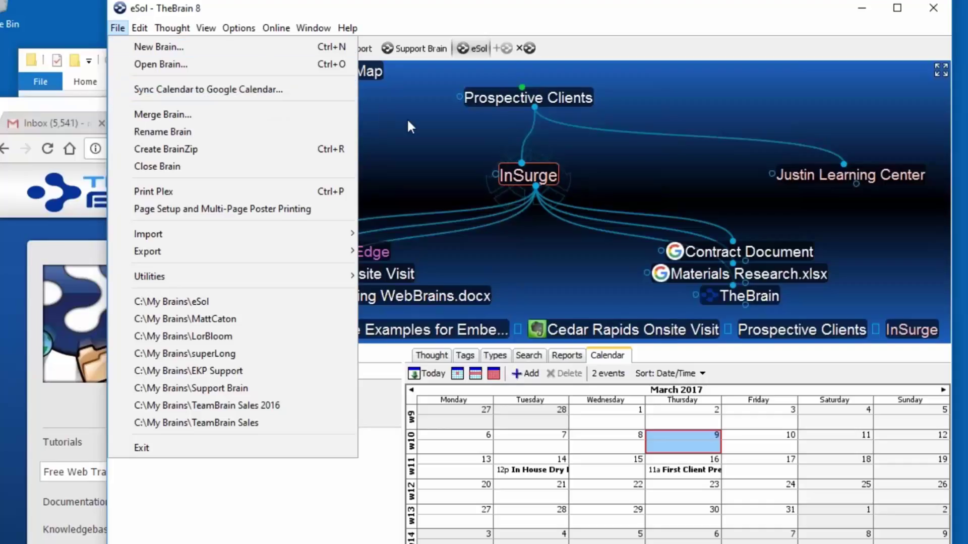
click(219, 89)
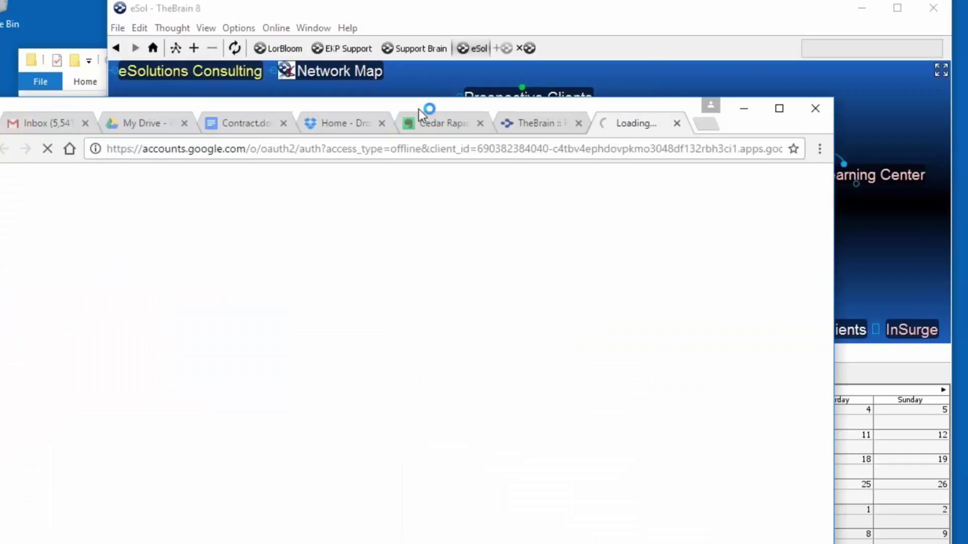
click(750, 116)
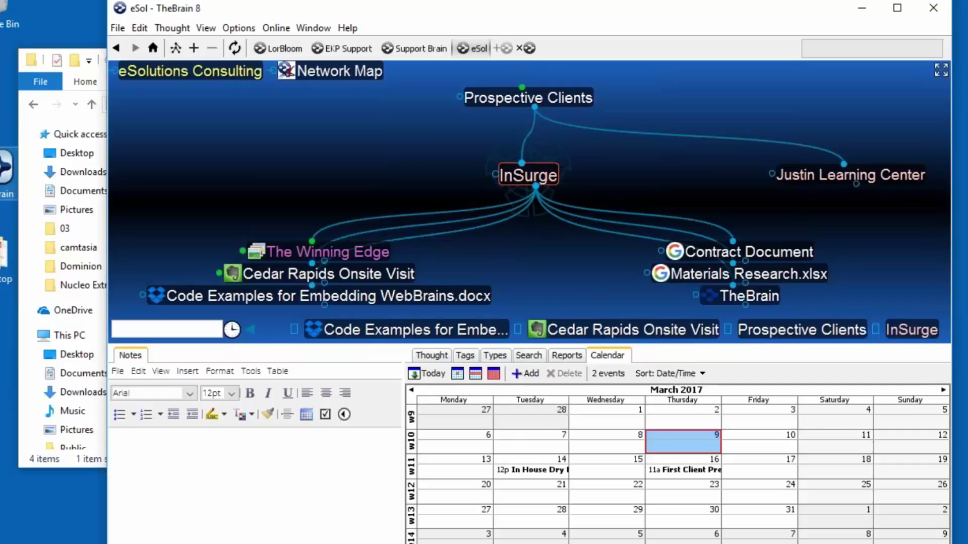
Step: Launch the other TheBrain version from the desktop and open the eSol brain in a new tab
click(6, 171)
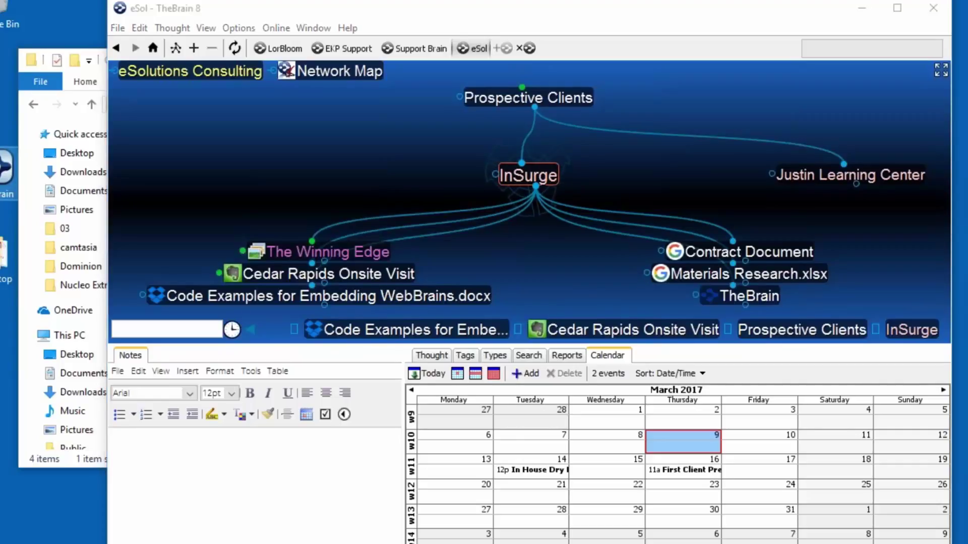
double_click(7, 169)
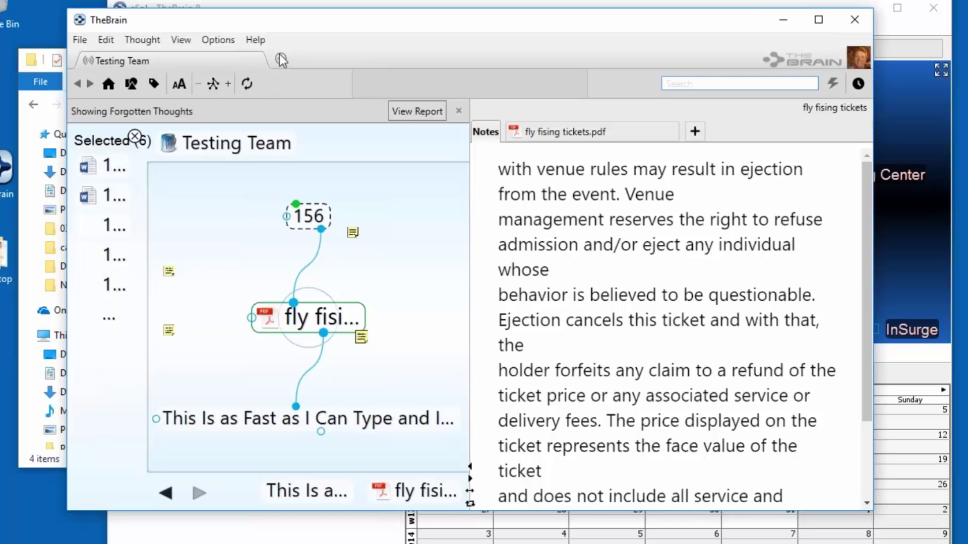
click(280, 60)
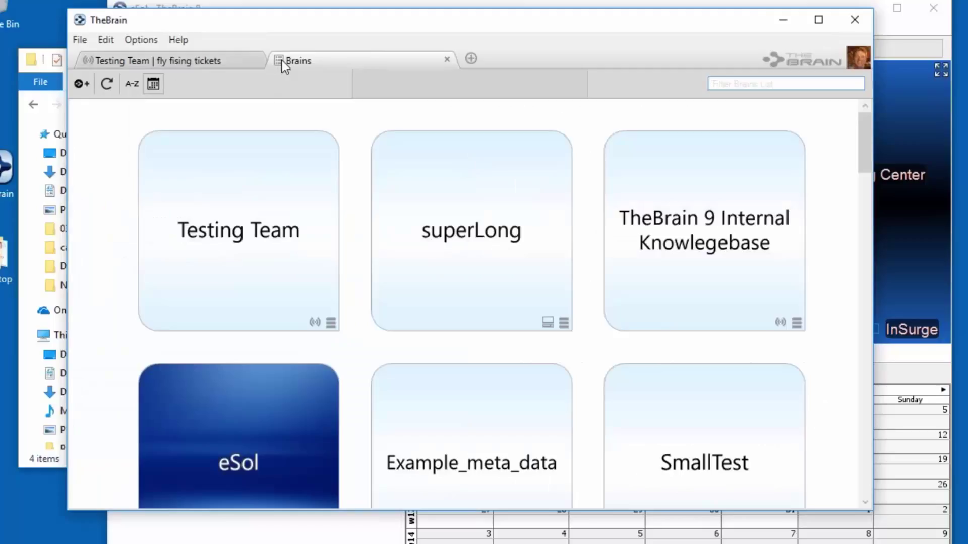
click(238, 433)
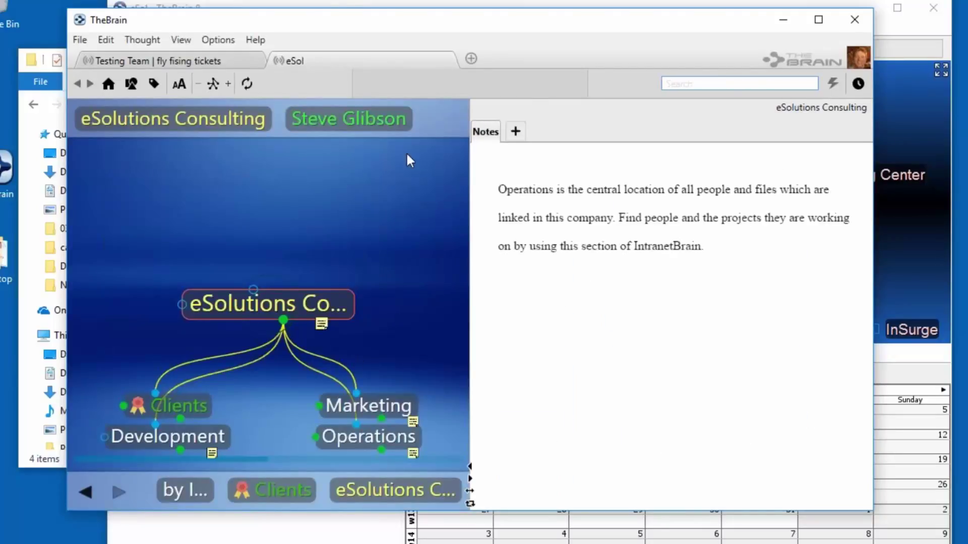
Step: Show the eSol brain's timeline, make the window taller, and examine the timeline at hourly and multi-day scales around March 9, 2017
right_click(331, 199)
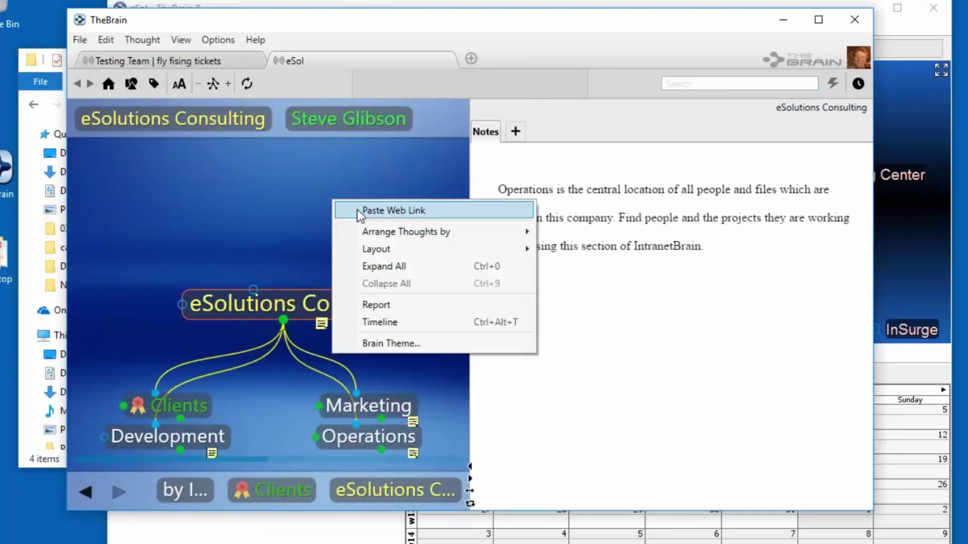
click(392, 324)
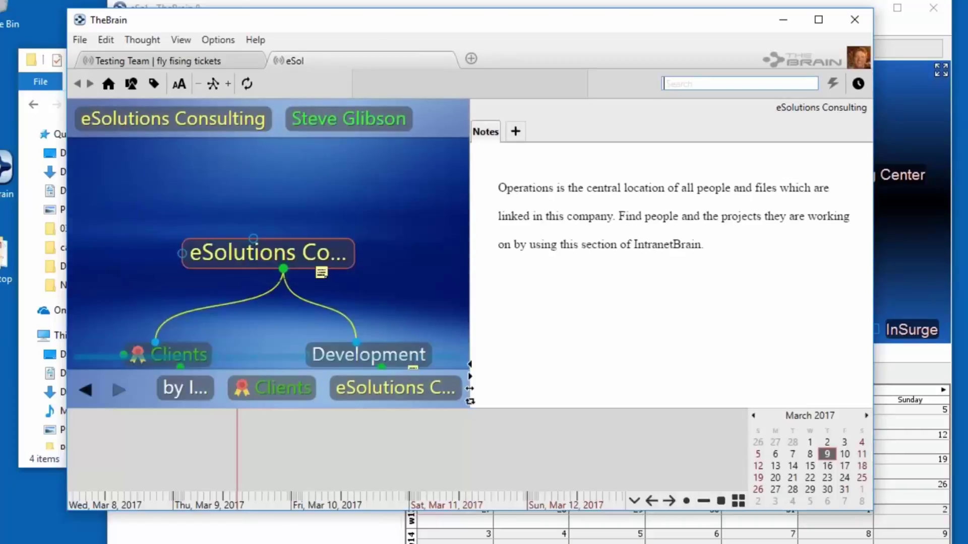
click(557, 245)
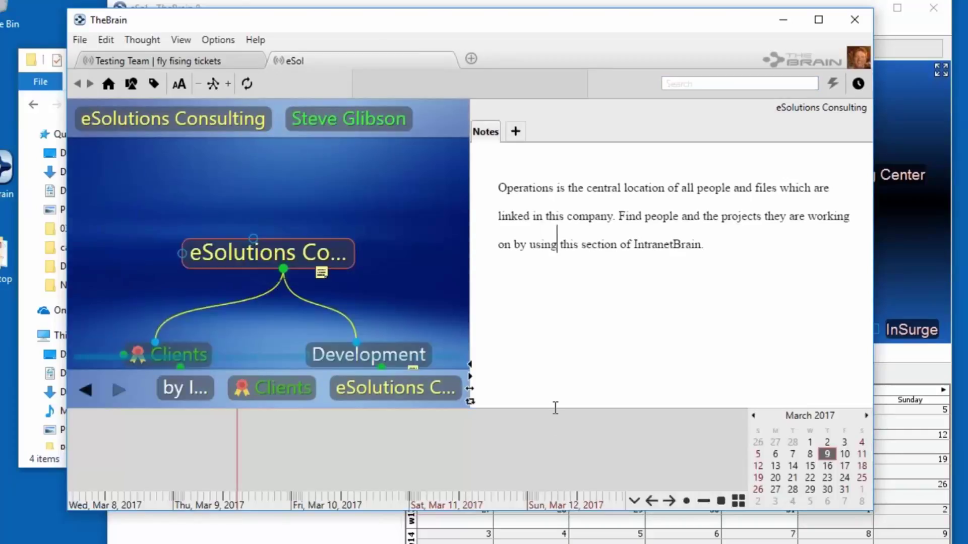
drag(553, 512, 554, 543)
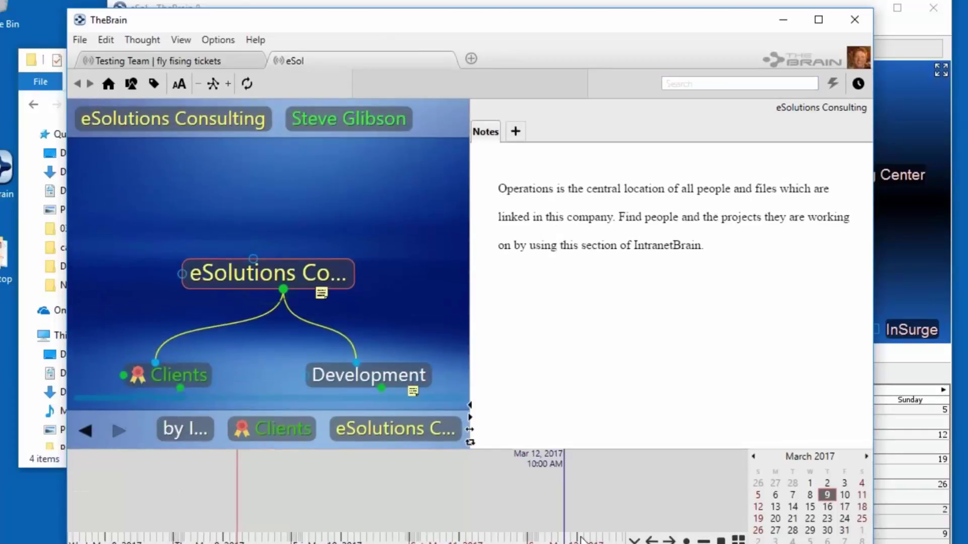
click(704, 541)
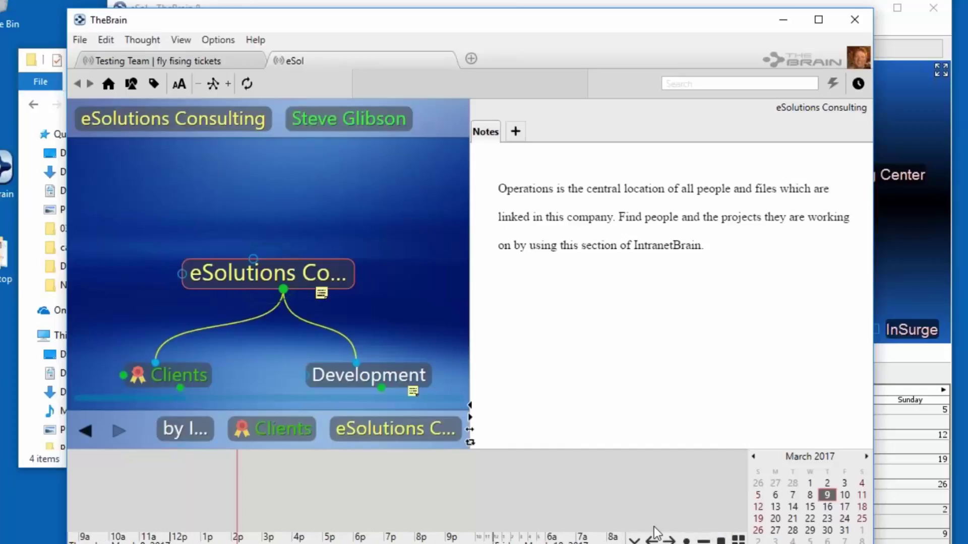
scroll(420, 509, down, 3)
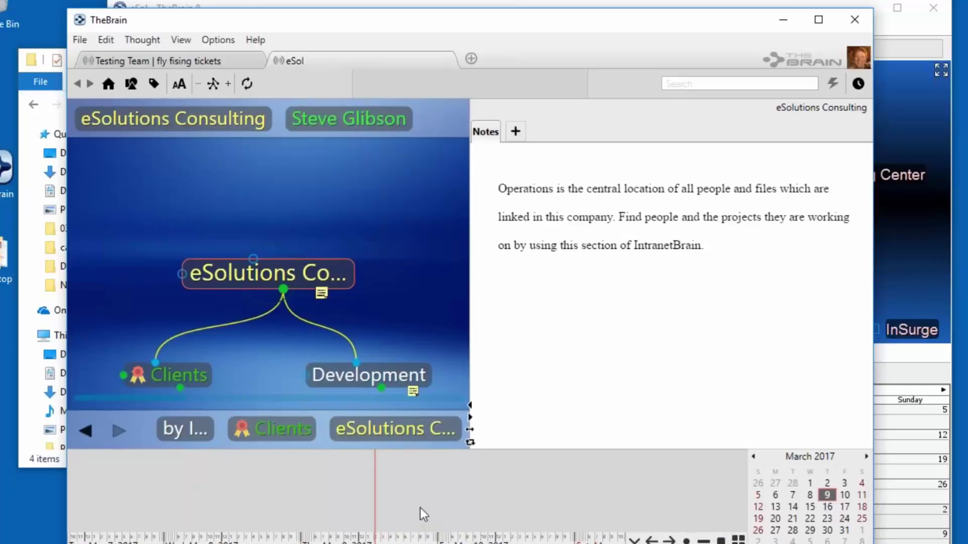
scroll(419, 507, up, 3)
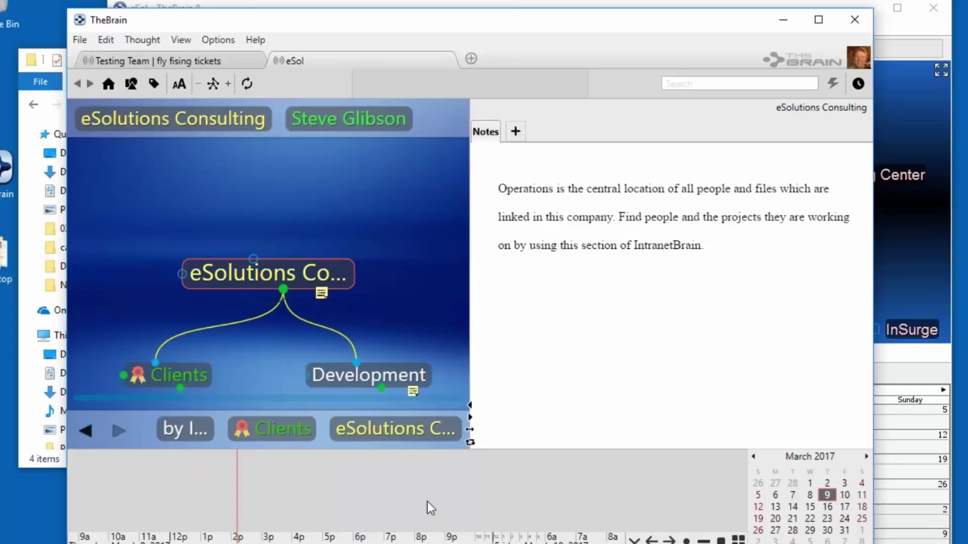
Step: Add an all-day event named Client Meeting on 3/9/2017 to the timeline and color it magenta
click(262, 542)
double_click(267, 518)
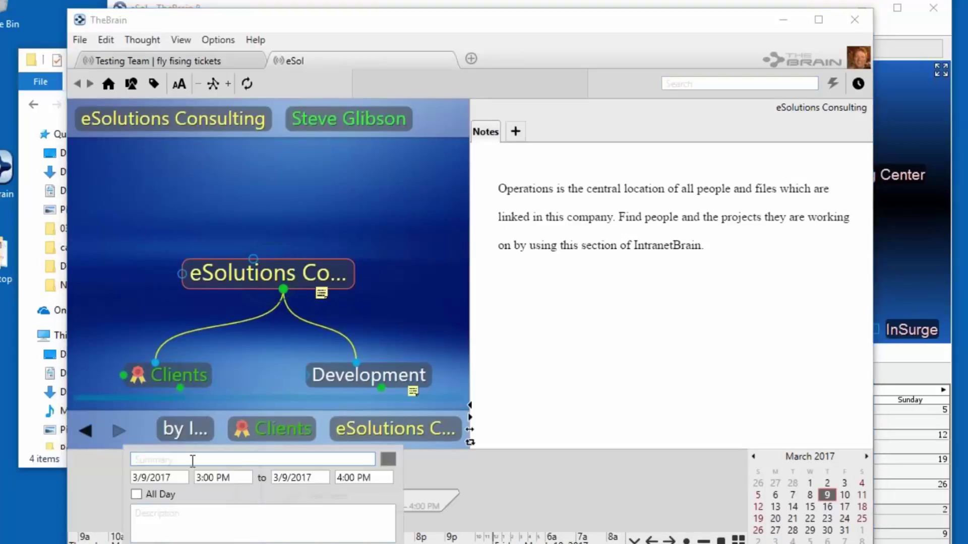
click(192, 460)
text(Client Meeting)
click(138, 496)
click(387, 459)
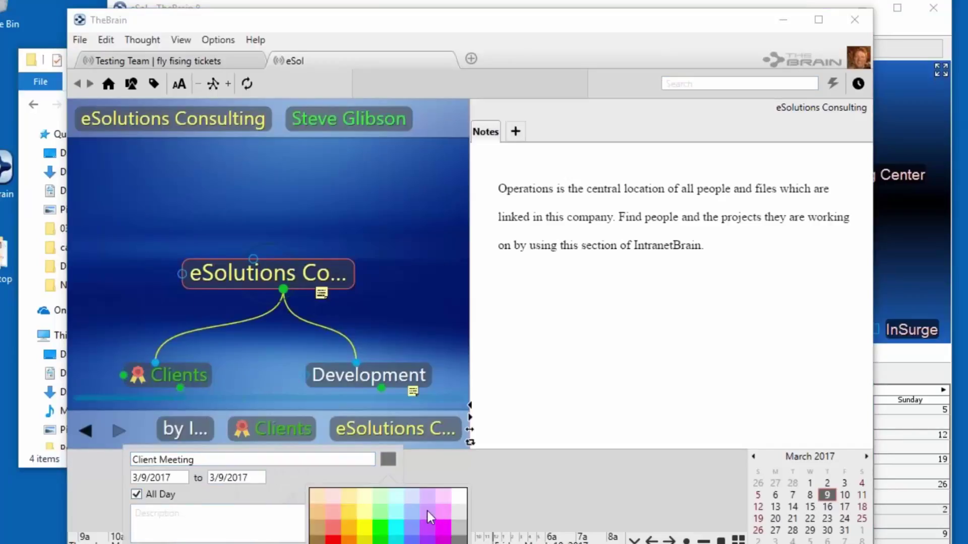
click(448, 537)
click(520, 490)
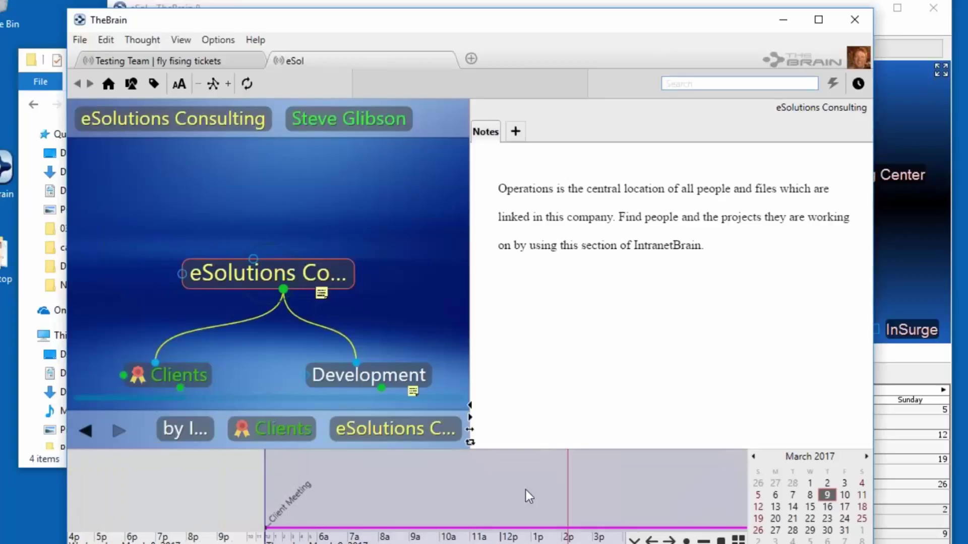
scroll(579, 495, down, 5)
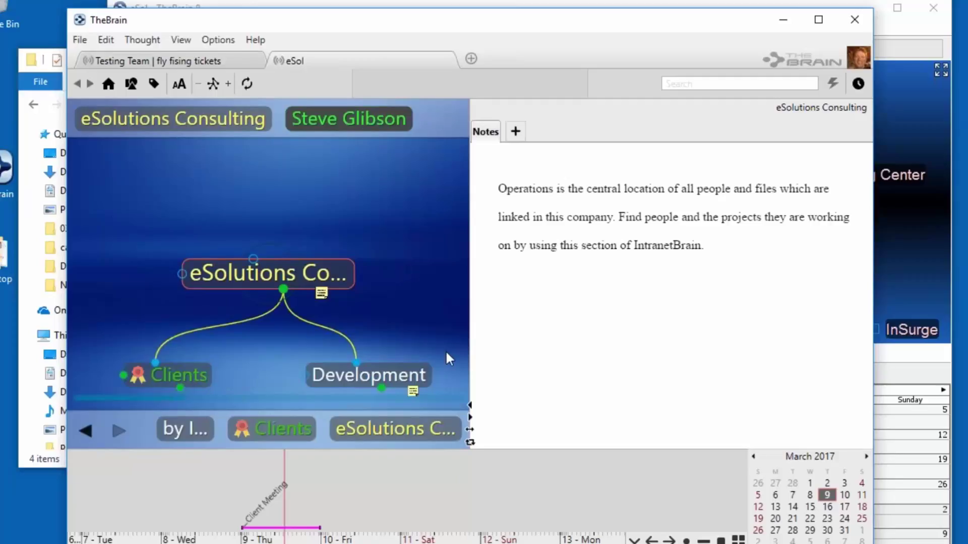
Step: Activate the Clients thought, open eSol again in a new tab, and detach that tab into a separate window beside the first
click(176, 375)
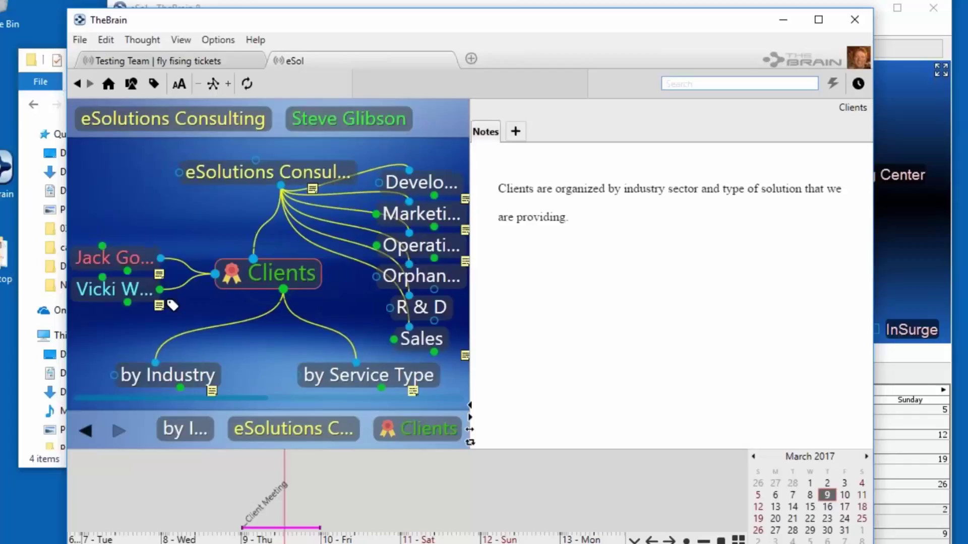
click(471, 58)
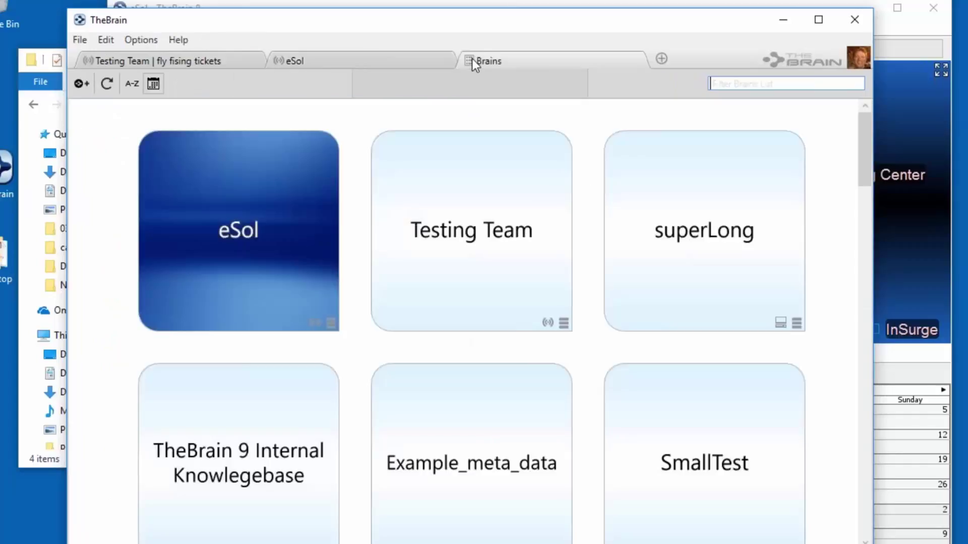
click(280, 252)
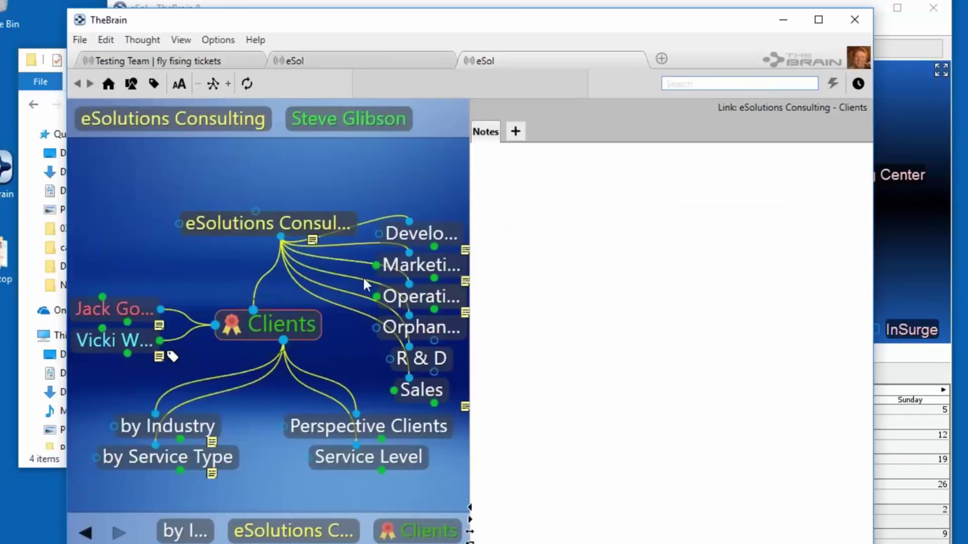
drag(508, 65, 801, 161)
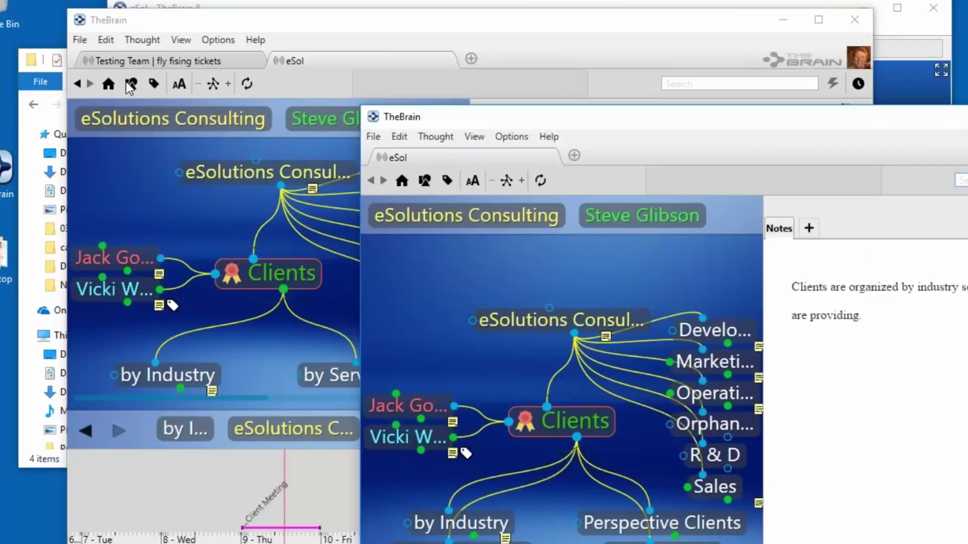
drag(420, 19, 338, 10)
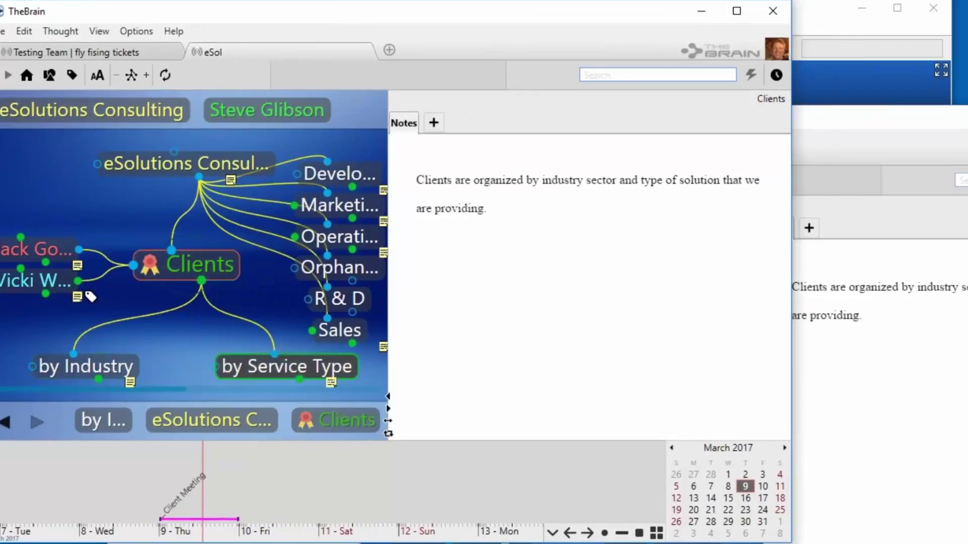
click(833, 128)
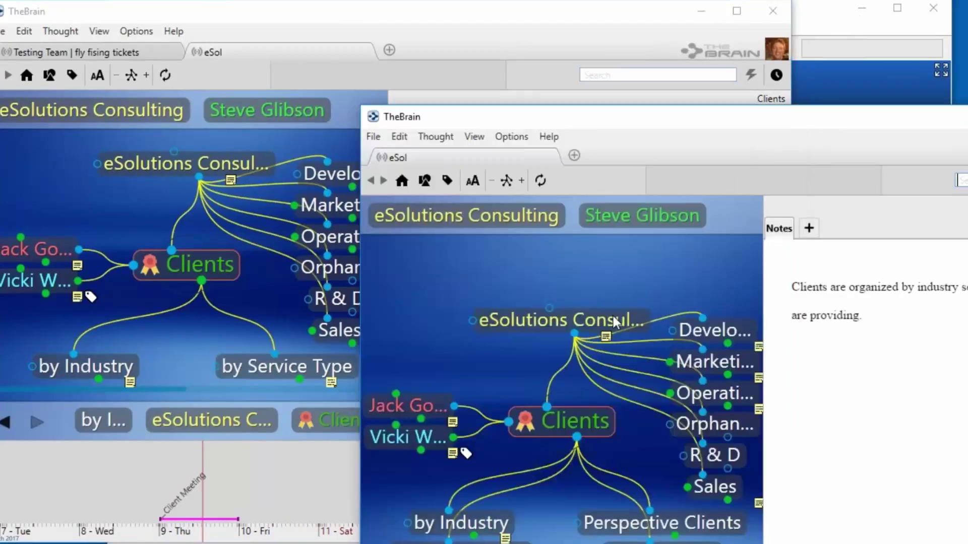
Step: Reduce the text size in the detached eSol window and navigate through Sales to Sales Presentations
click(474, 180)
drag(471, 222, 476, 247)
click(710, 467)
click(663, 536)
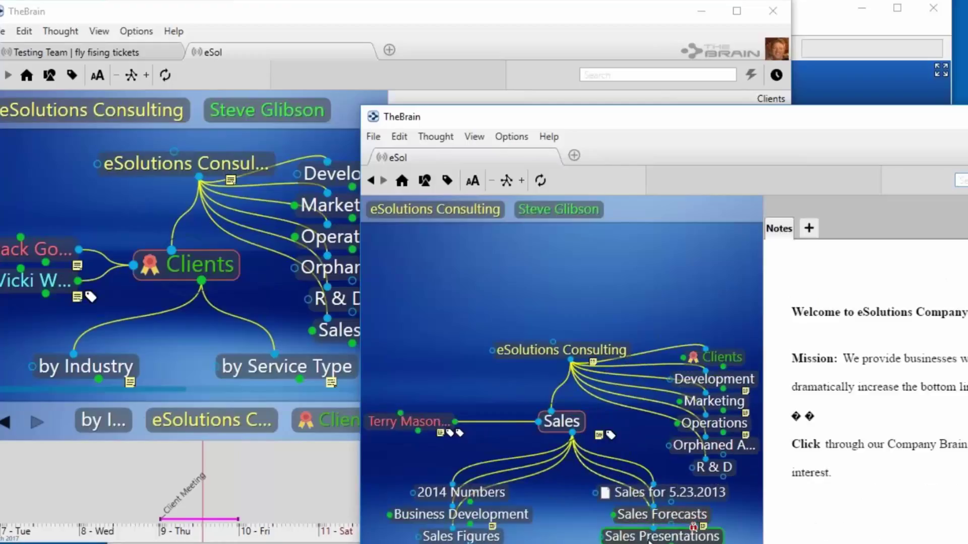
Step: Move the detached eSol window over the original one and minimize it
drag(682, 125, 697, 4)
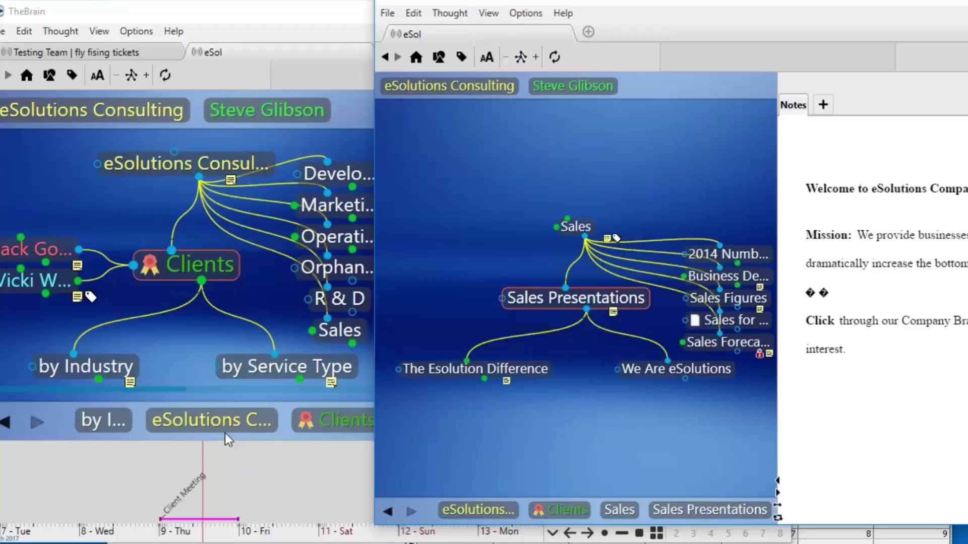
drag(950, 4, 689, 1)
click(828, 3)
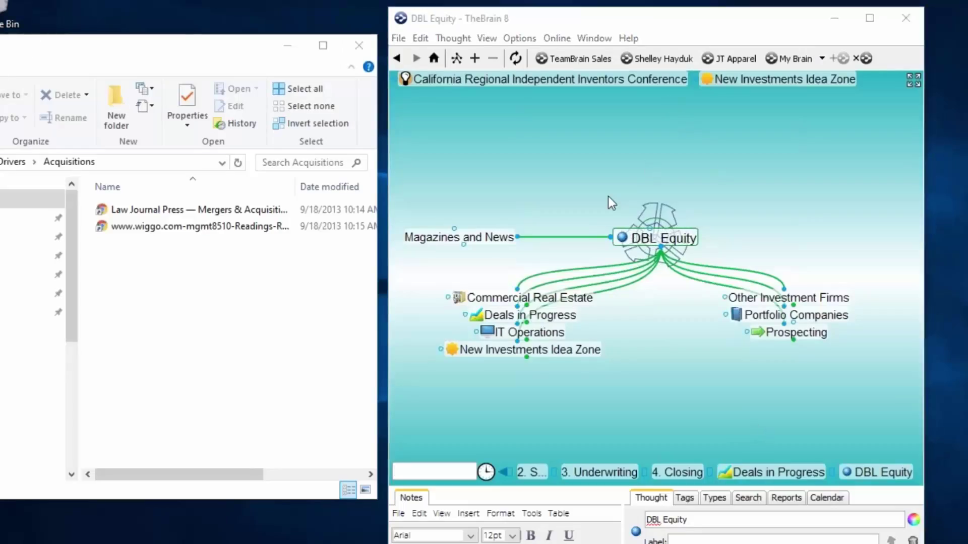
Step: Reposition the DBL Equity brain's window and navigate through Deals in Progress to 1. Due Diligence
drag(628, 15, 549, 33)
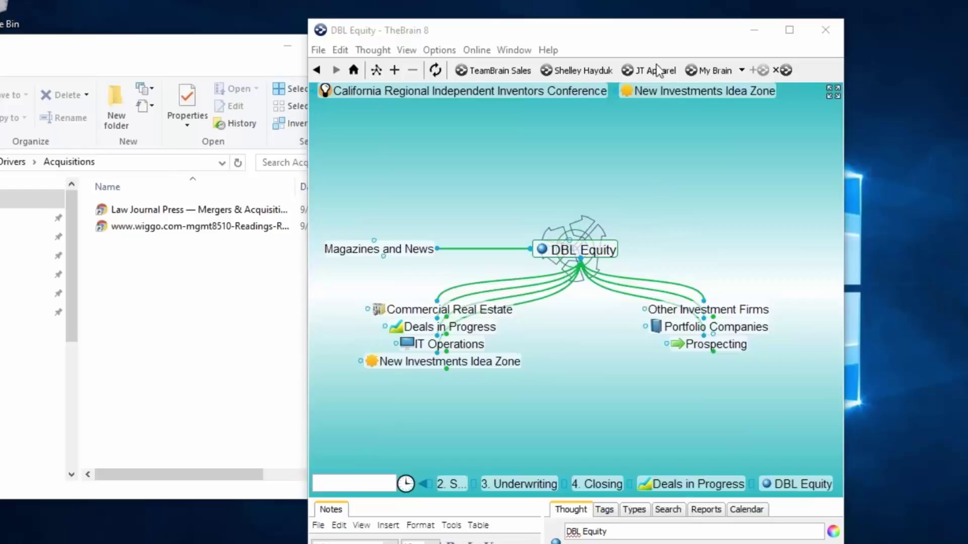
drag(644, 29, 591, 28)
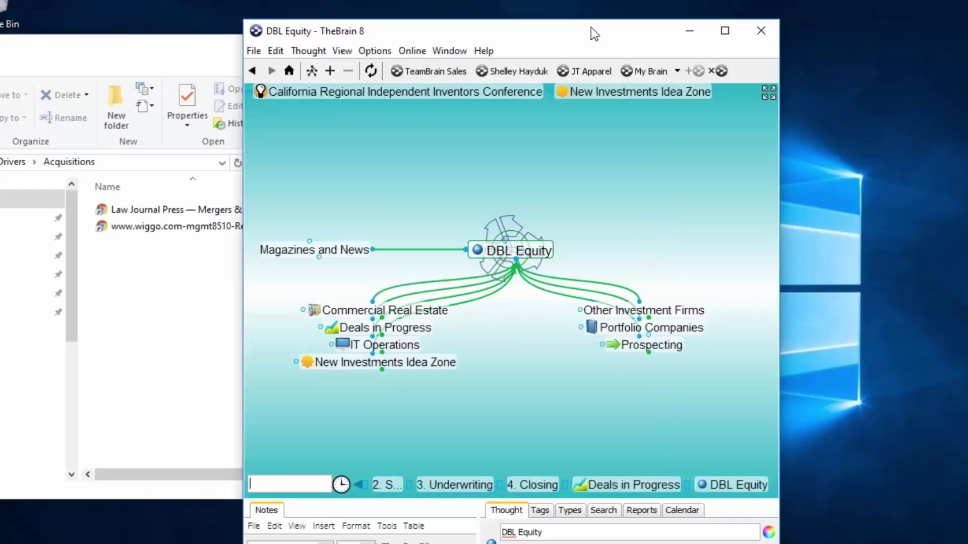
click(426, 330)
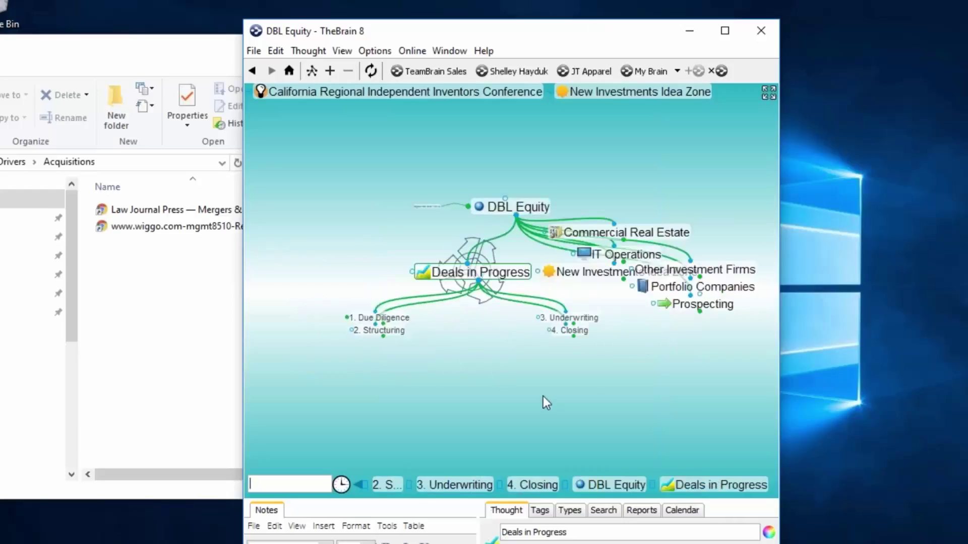
click(418, 316)
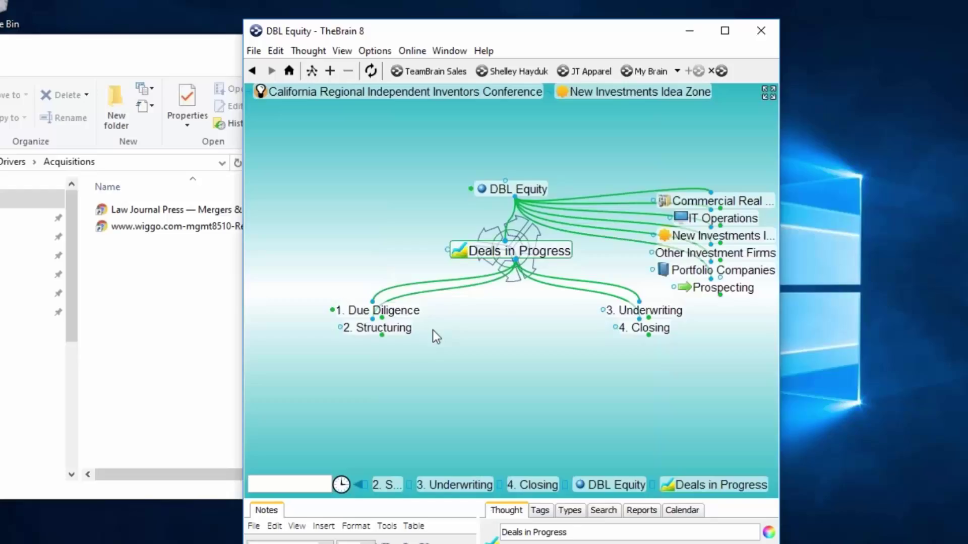
click(416, 312)
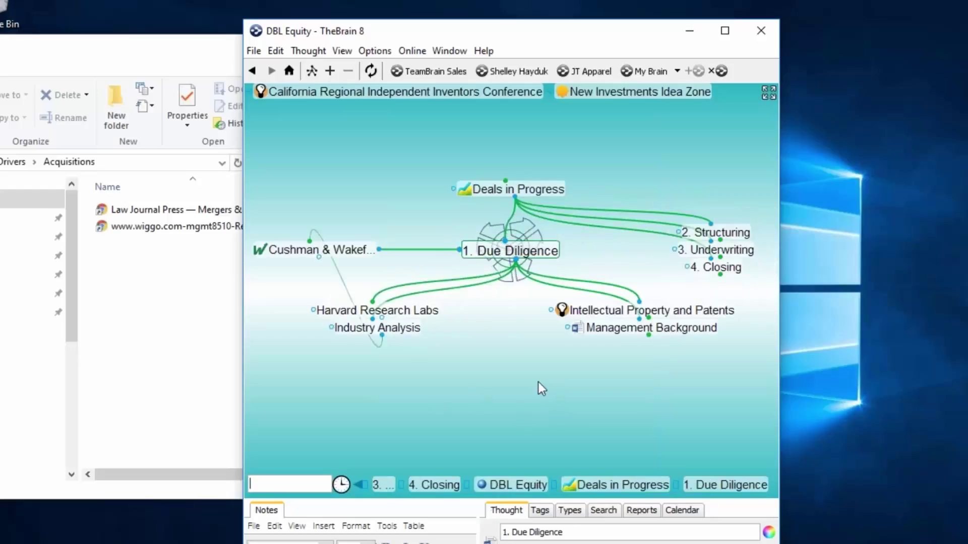
Step: Examine the child thoughts of 1. Due Diligence and open the USPTO web page attached to Intellectual Property and Patents
click(645, 329)
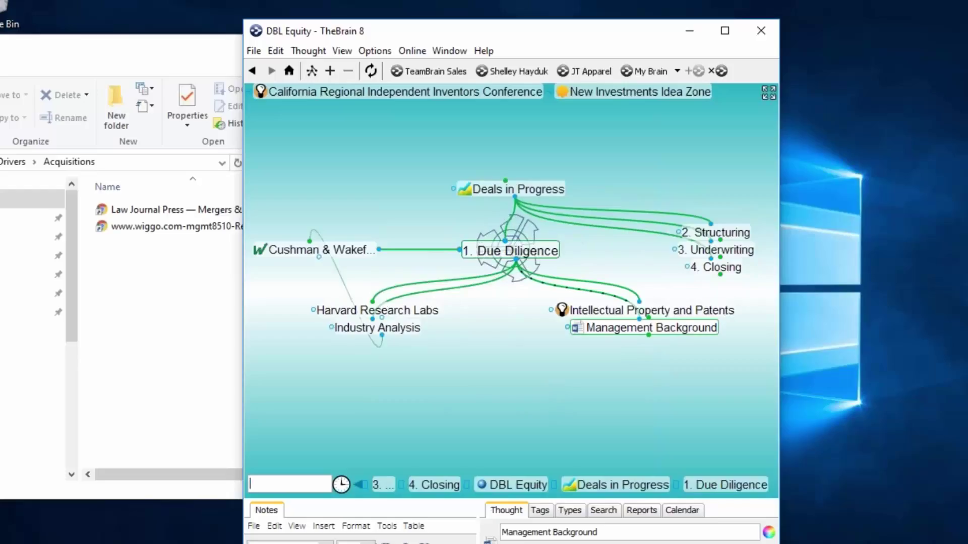
click(645, 310)
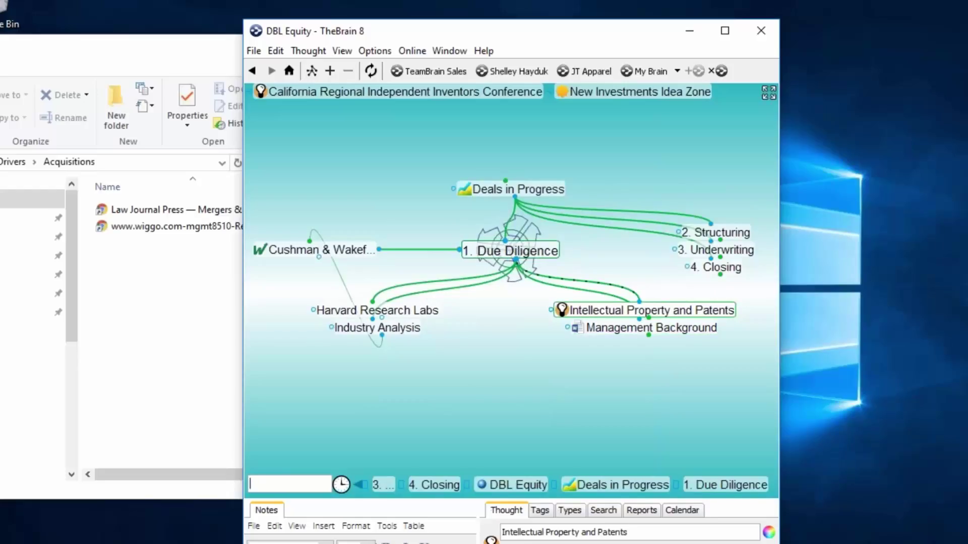
click(422, 232)
click(456, 344)
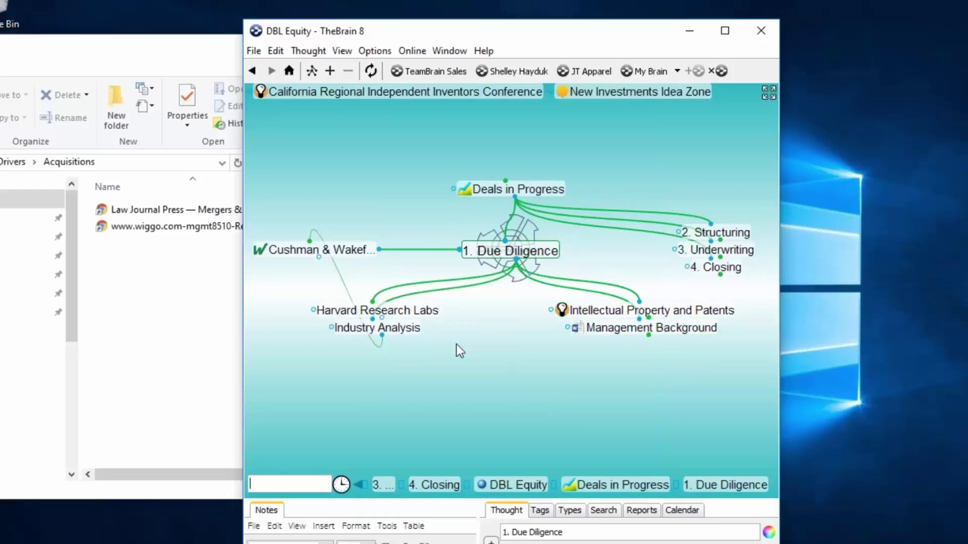
click(417, 312)
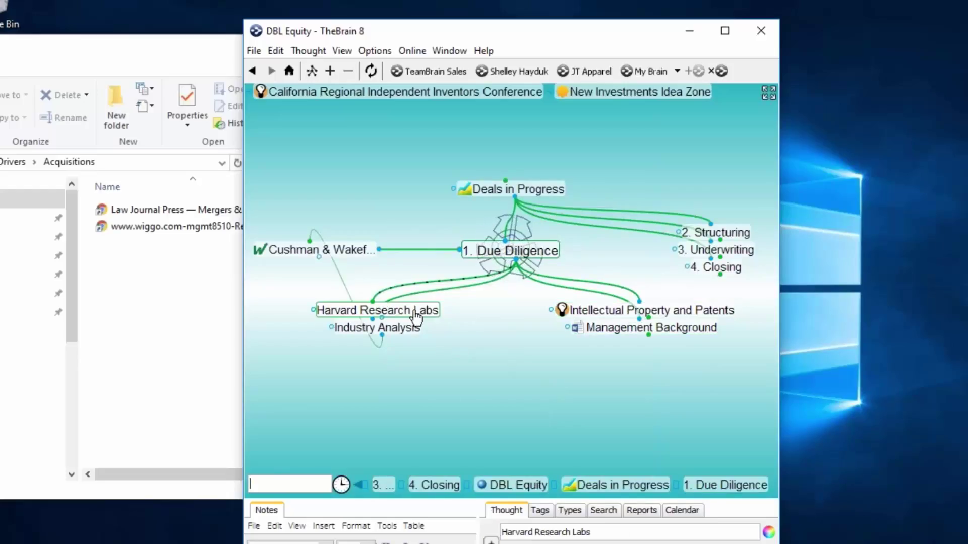
click(415, 339)
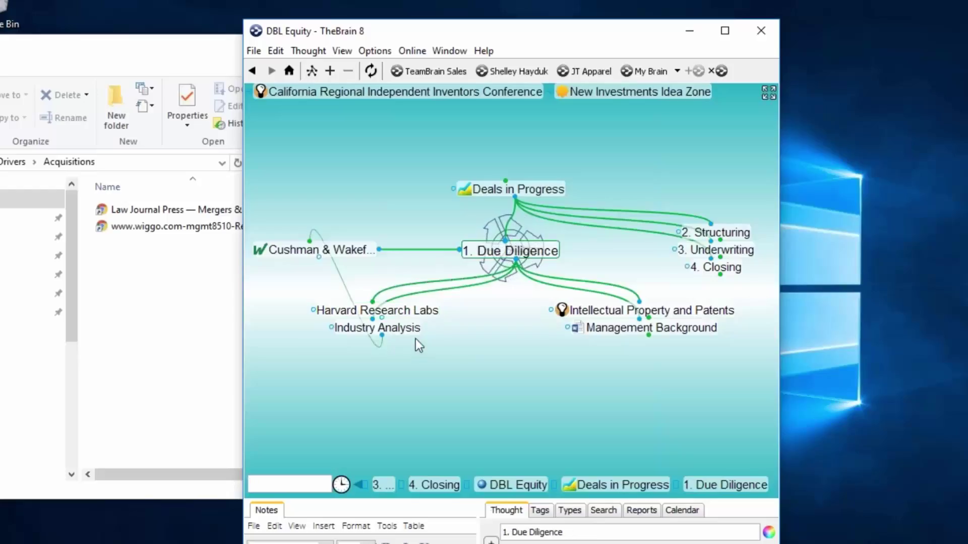
click(645, 310)
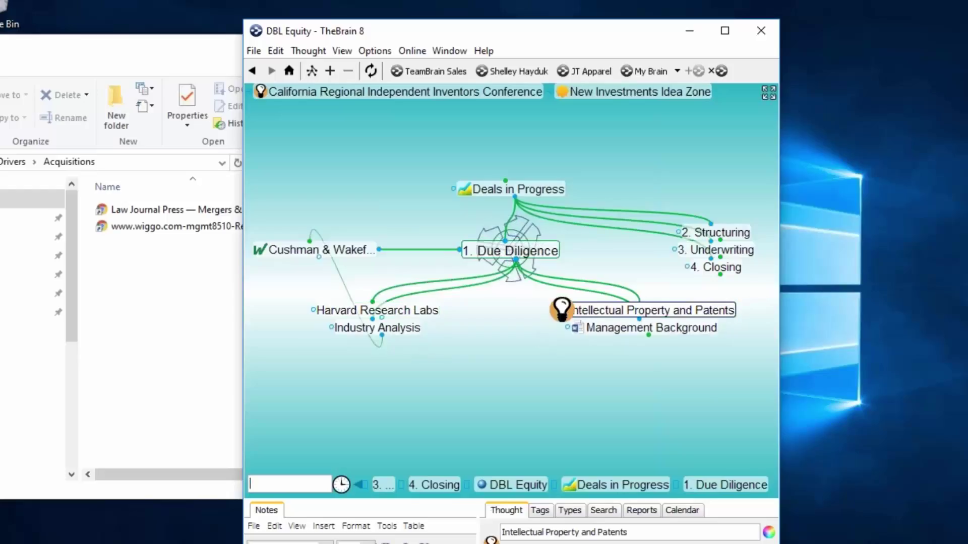
click(497, 338)
Step: Review the 2. Structuring, 3. Underwriting and 4. Closing stages, and return to Deals in Progress
click(716, 232)
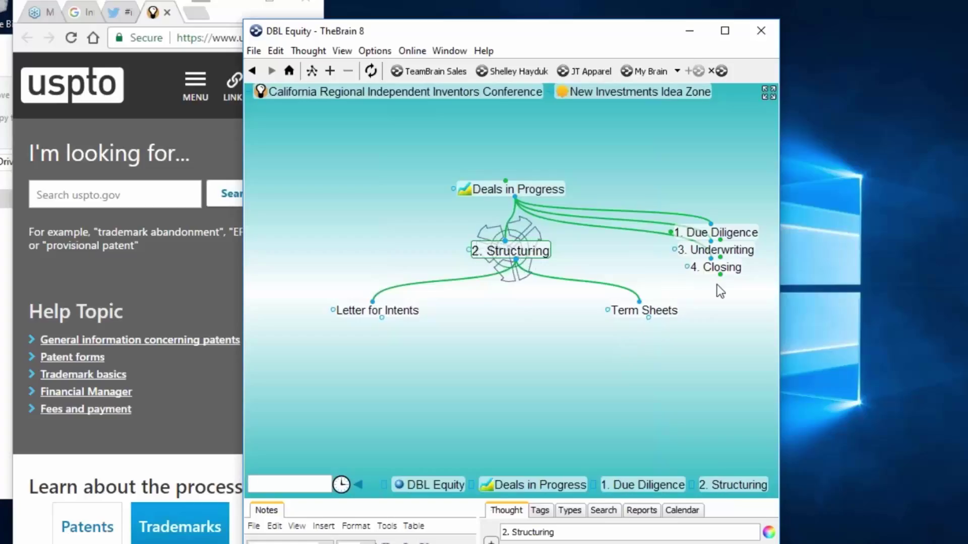
click(715, 250)
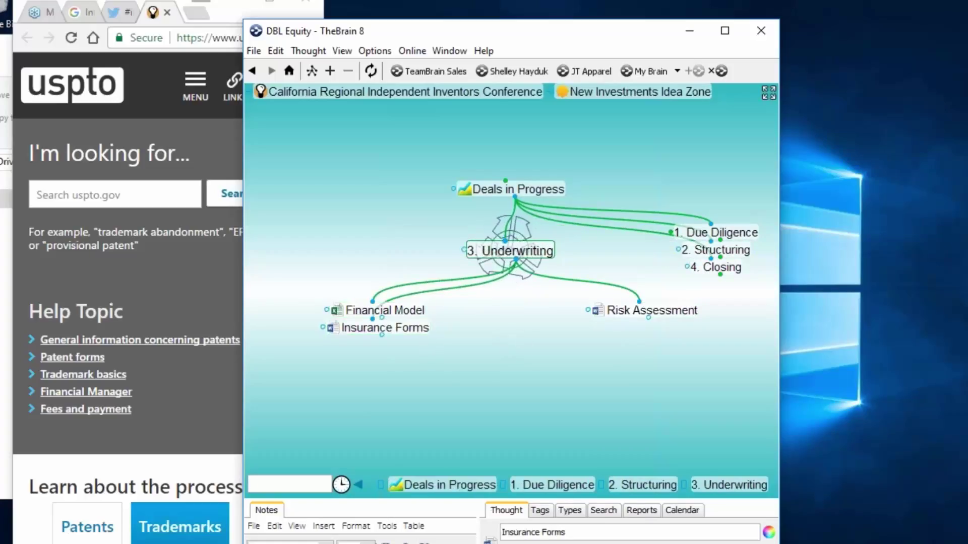
click(716, 267)
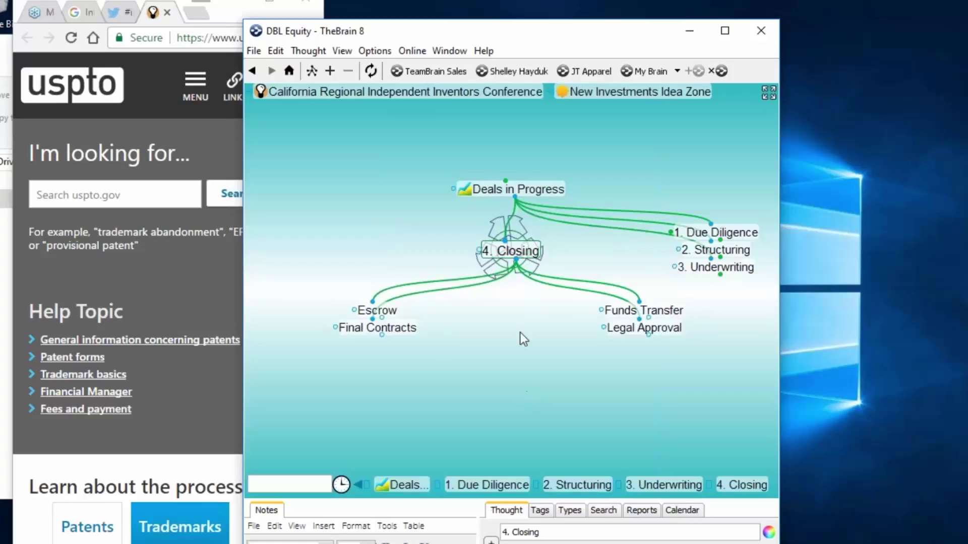
click(546, 198)
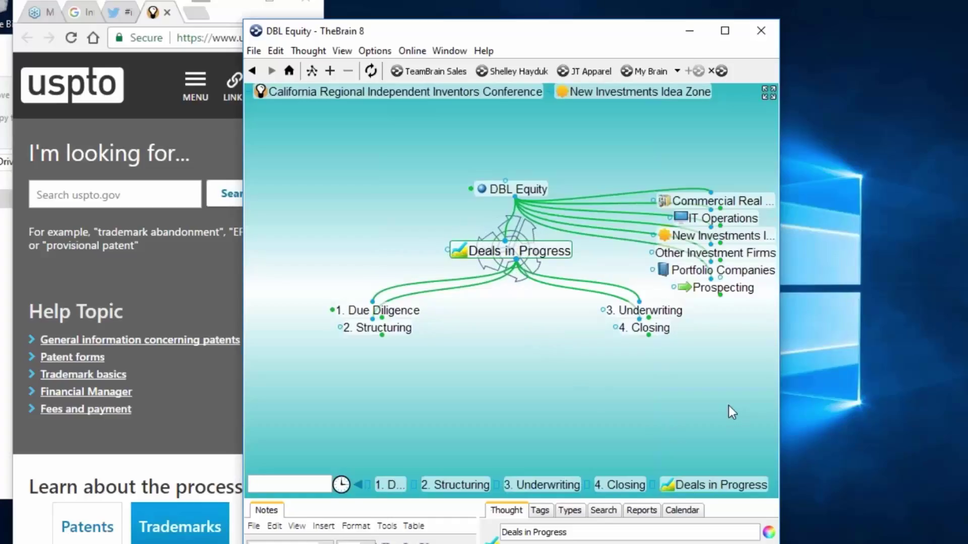
Step: Switch to the eSol brain in TheBrain 8, reposition its window, and follow Product Testing through Installation Process to Download from FTP
click(956, 233)
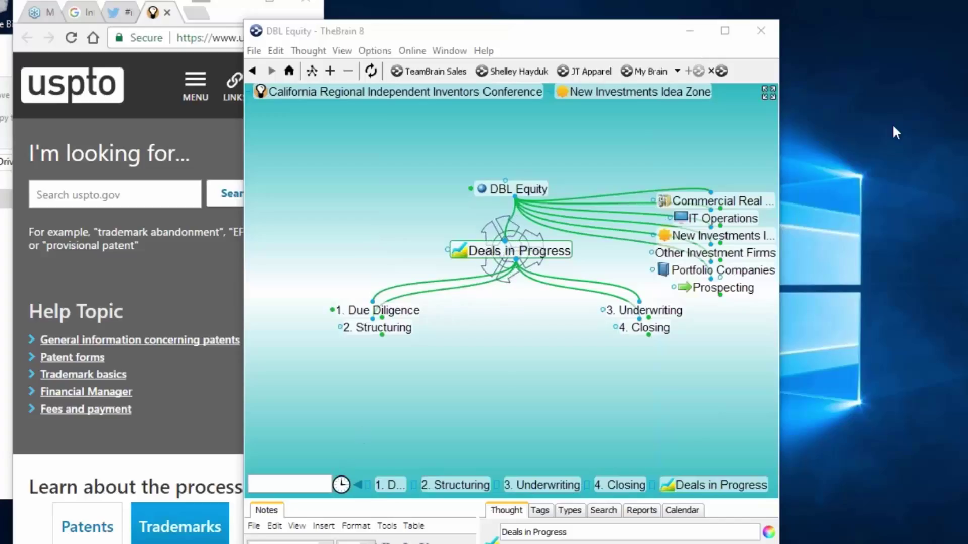
click(893, 109)
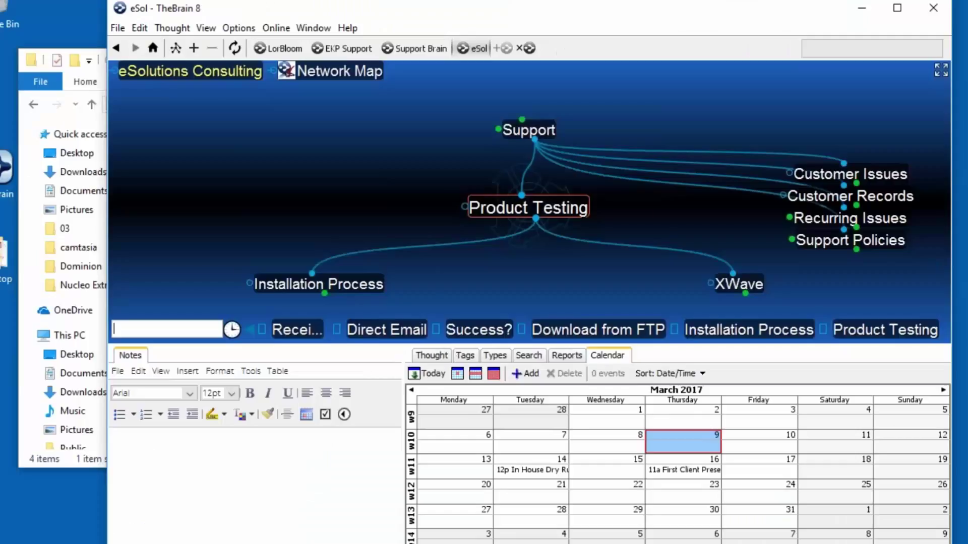
drag(497, 13, 402, 2)
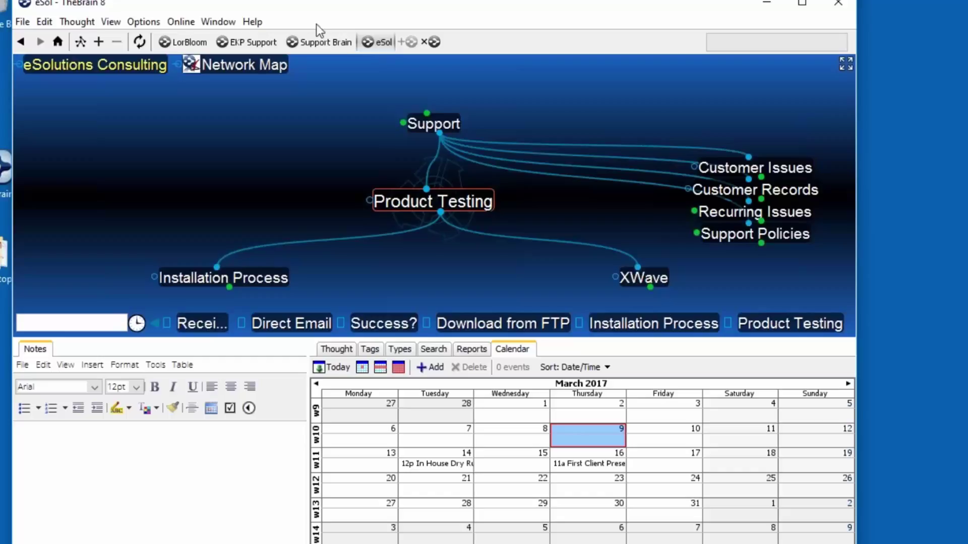
click(264, 282)
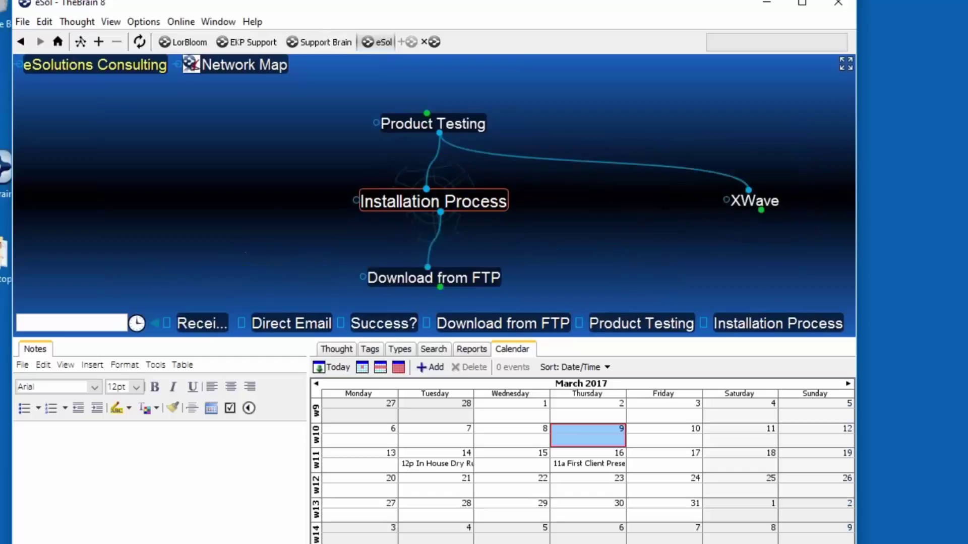
click(415, 276)
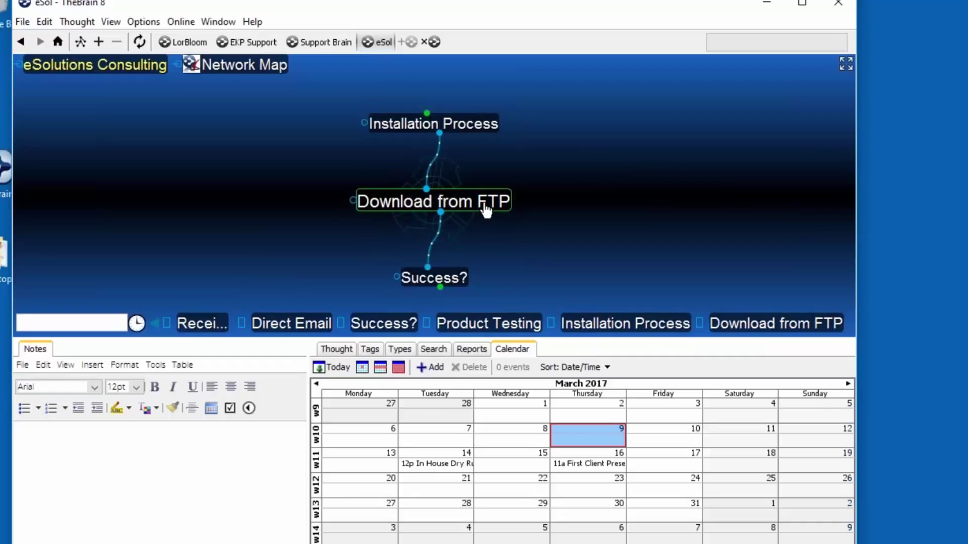
Step: Activate the Success? decision, enlarge the thought display area, and follow the No branch to Direct Email
click(453, 280)
drag(432, 339, 427, 443)
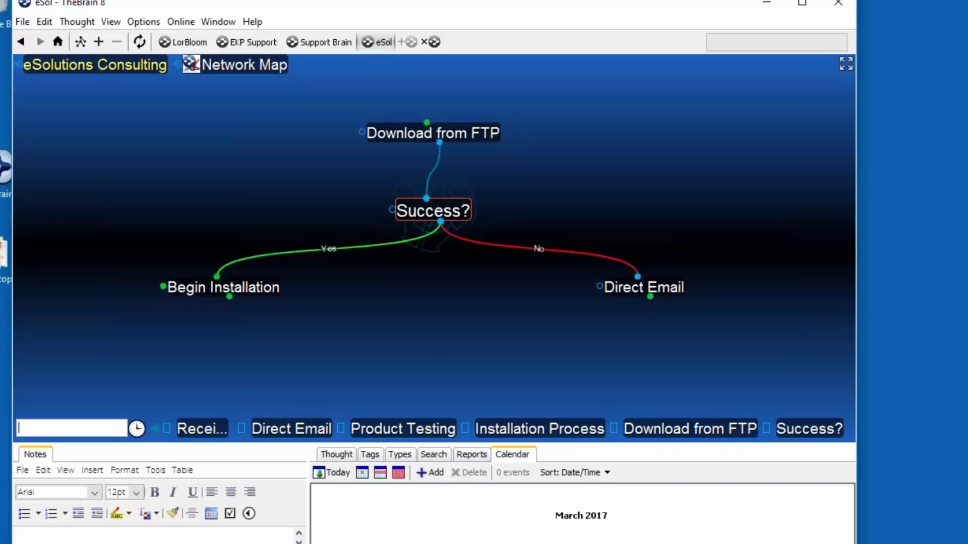
click(630, 295)
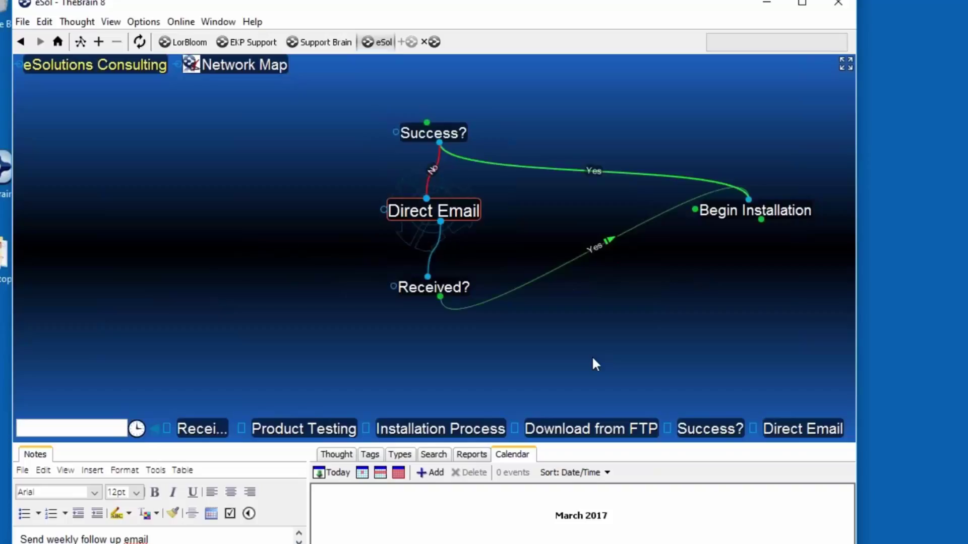
Step: Follow the installation workflow from Direct Email through Received?, Send CD of Installer and On Site Visit to Begin Installation
click(418, 290)
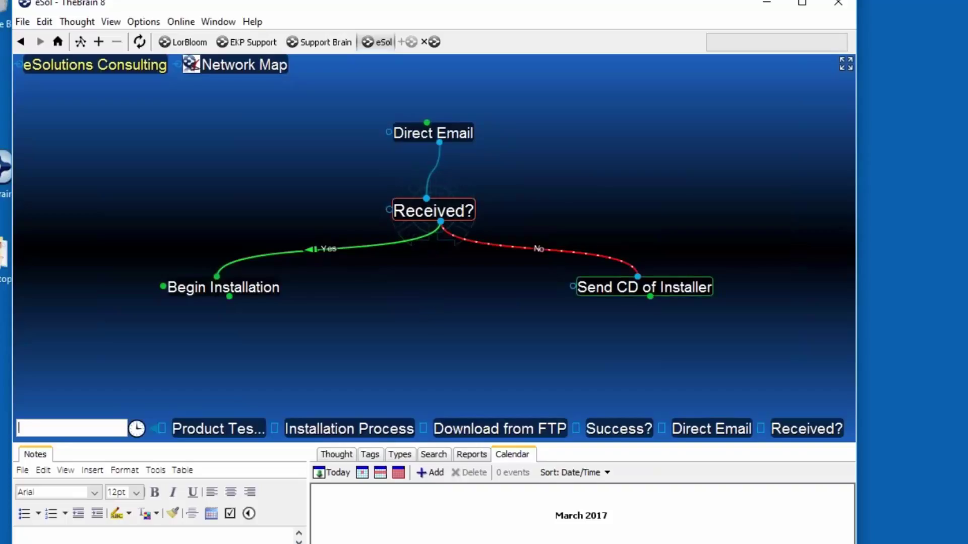
click(626, 292)
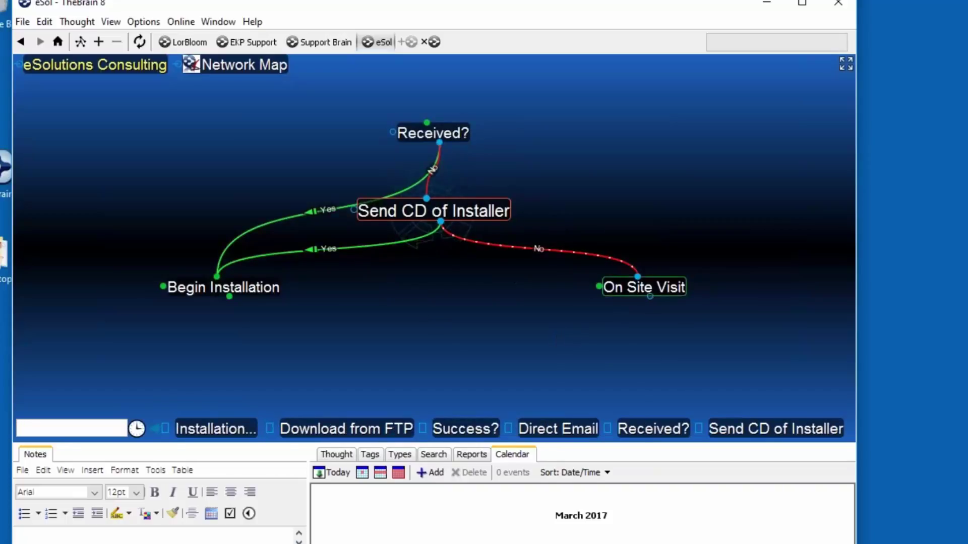
click(636, 293)
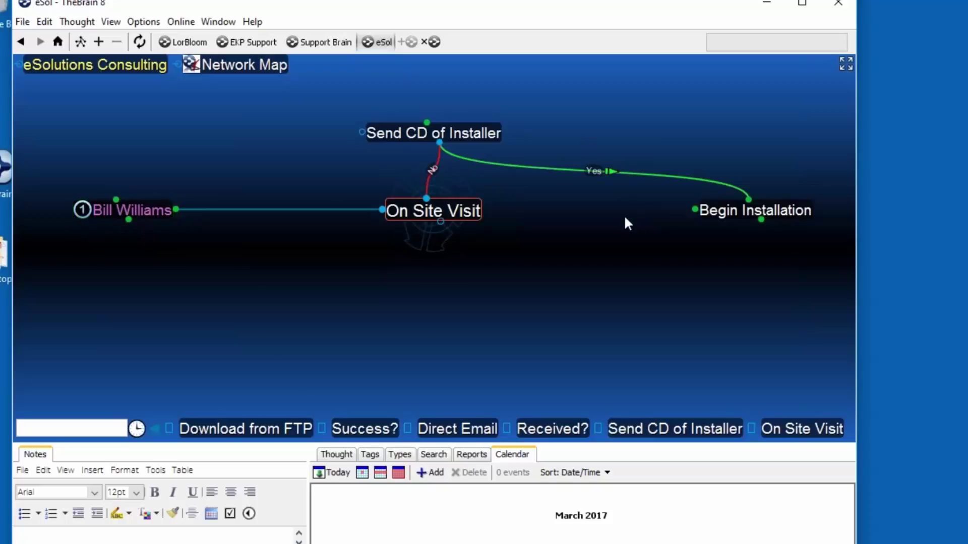
click(706, 220)
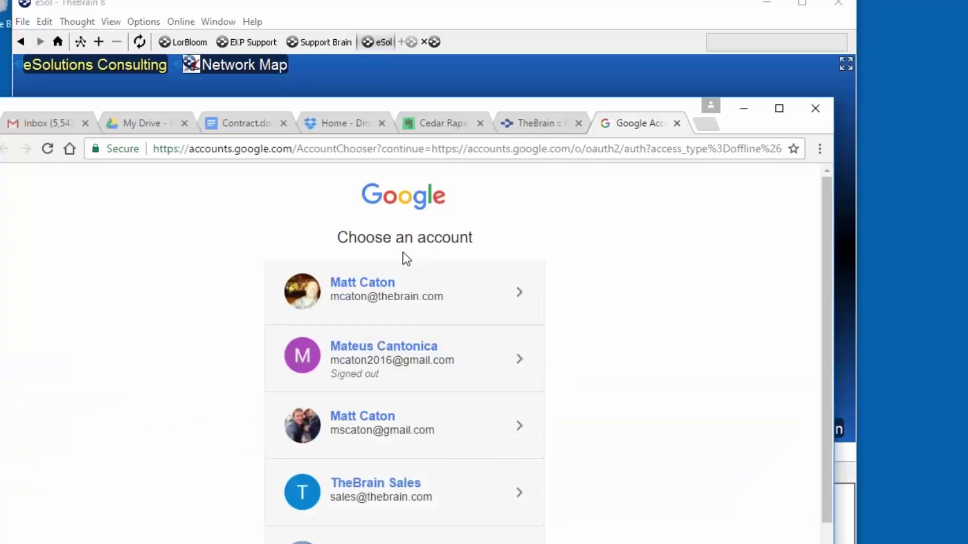
Step: Switch to TheBrain 101 page in the browser, log in to the Cloud Services account, and reposition the window to show the brain list
click(545, 123)
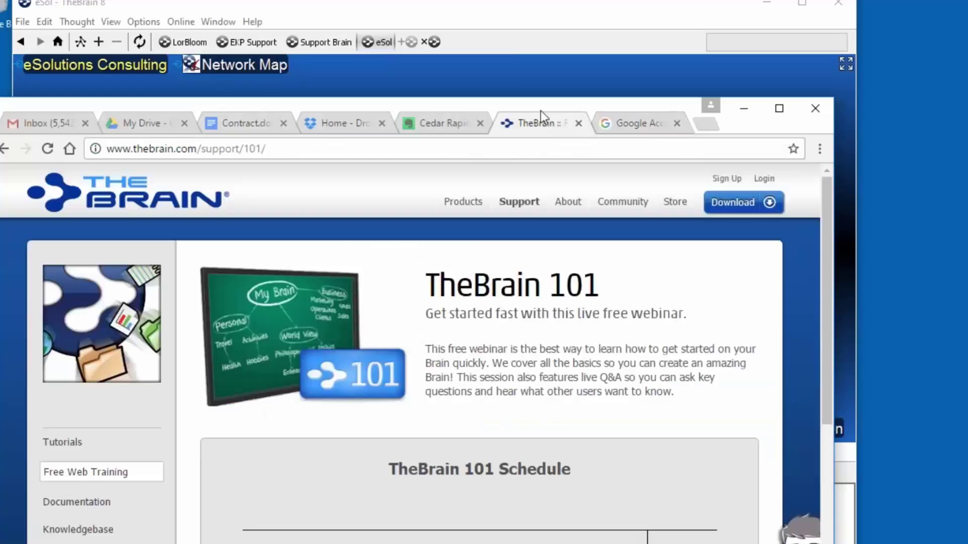
drag(521, 101, 438, 32)
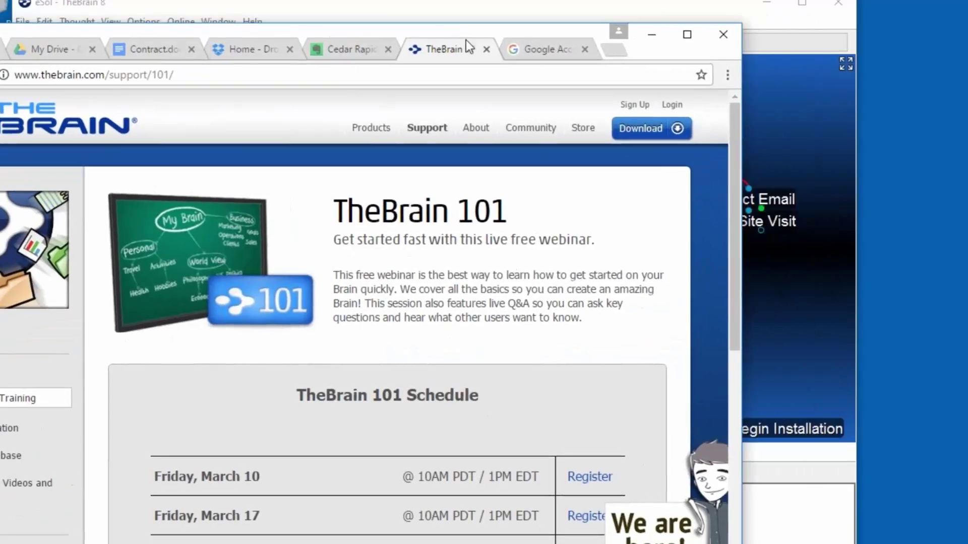
click(677, 107)
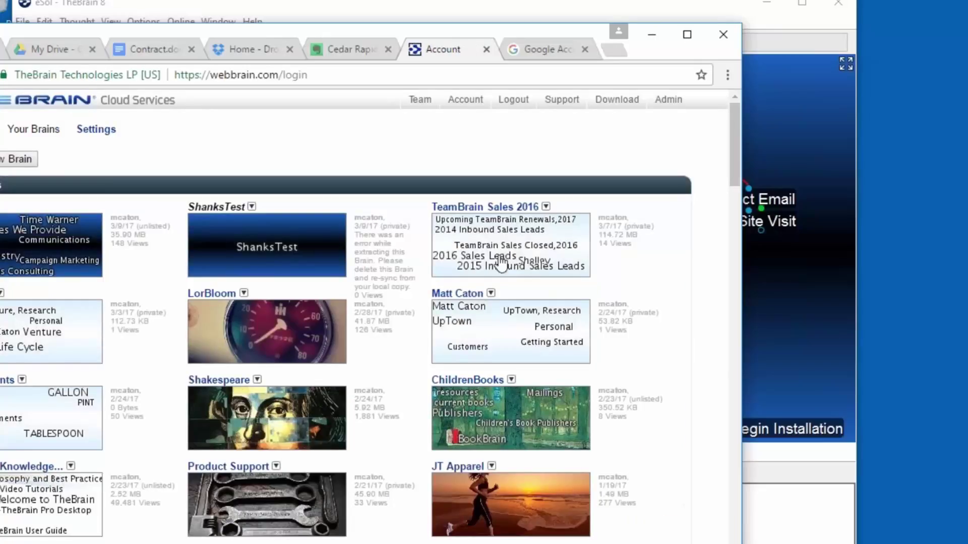
drag(225, 37, 307, 28)
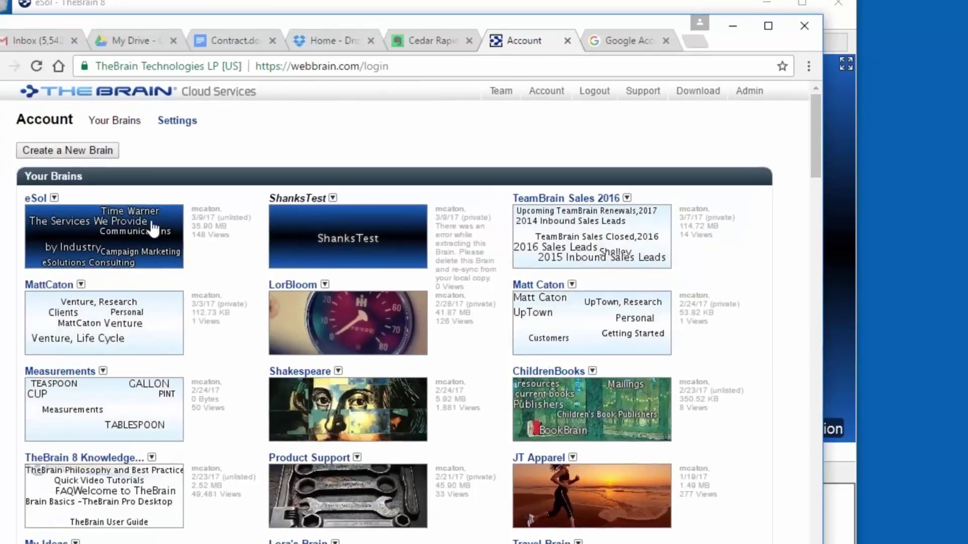
Step: Open the cloud settings of the eSol brain and show its Access Control section
click(53, 197)
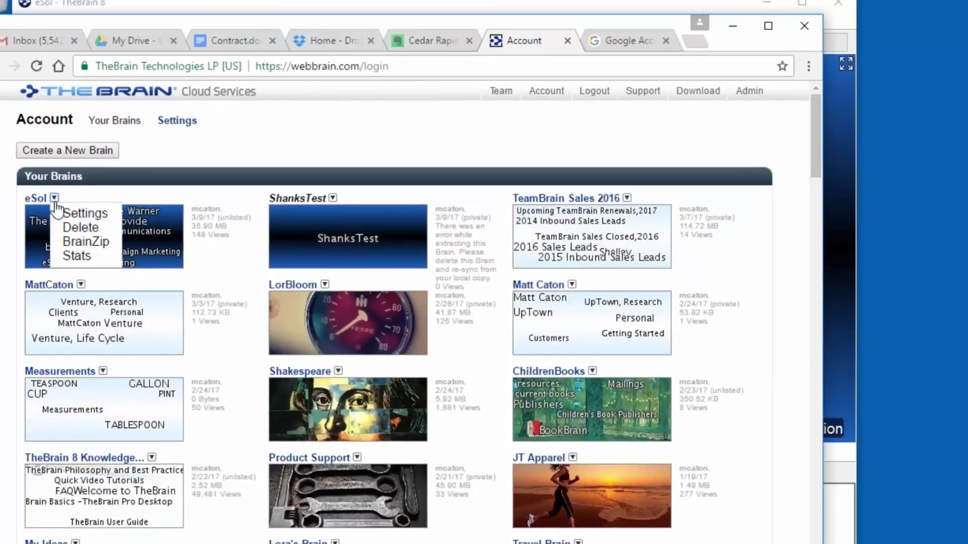
click(86, 214)
scroll(105, 242, down, 2)
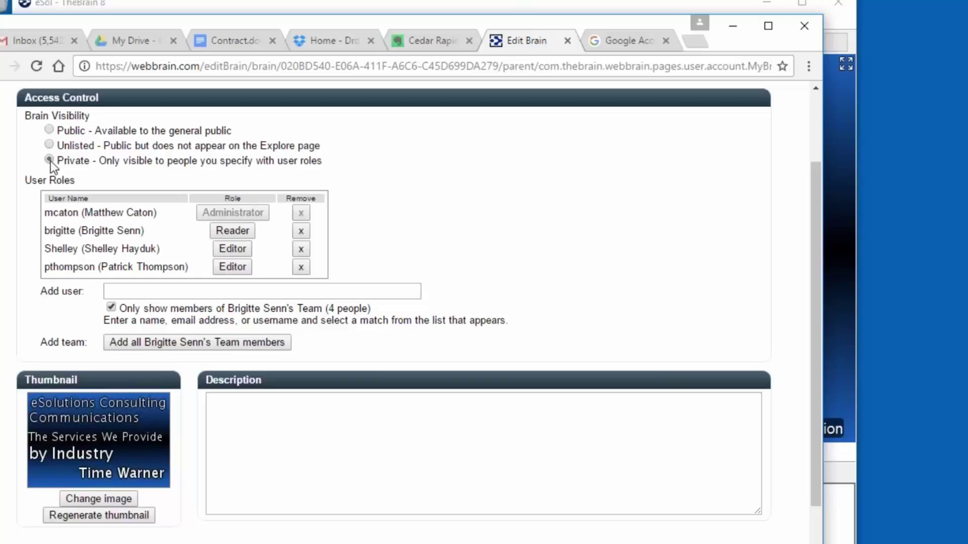
Step: Switch eSol's brain visibility to Public and back to Unlisted, and return to the account's brain list
click(49, 130)
click(49, 145)
scroll(514, 184, up, 3)
click(550, 94)
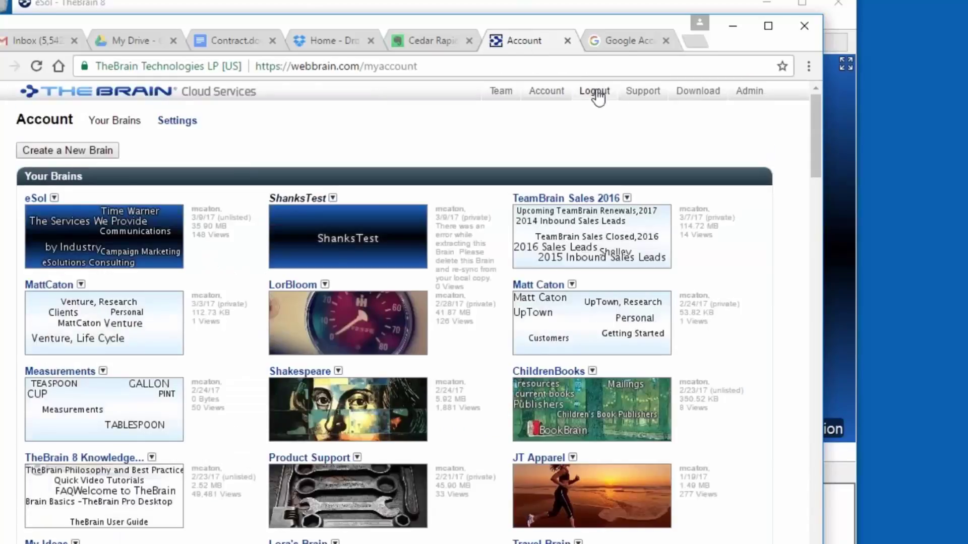
Step: Open the Tutorials page from TheBrain's Support site and enlarge the browser window
click(629, 96)
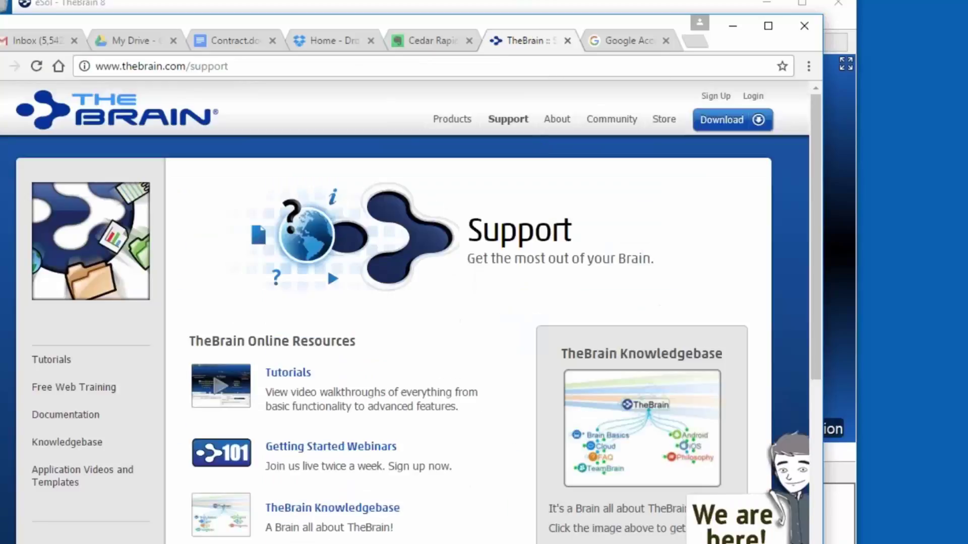
click(301, 373)
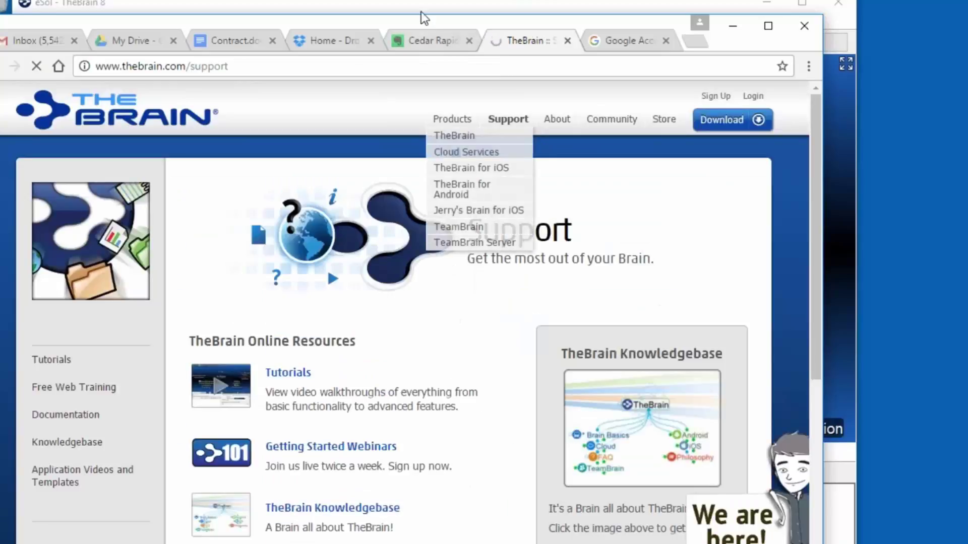
drag(419, 19, 397, 0)
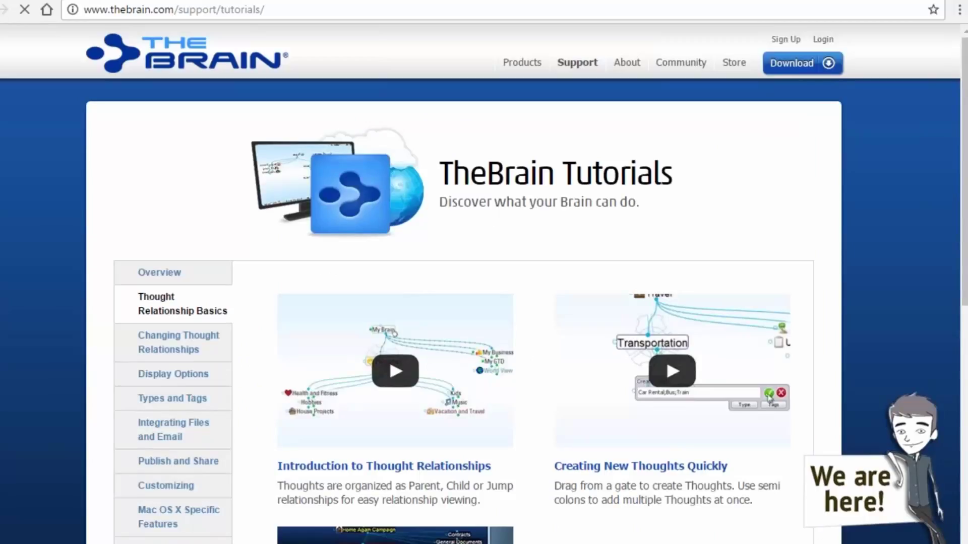
Step: Browse the tutorial videos in the Multiple Brains and the Integrating Files and Email categories
scroll(575, 199, down, 4)
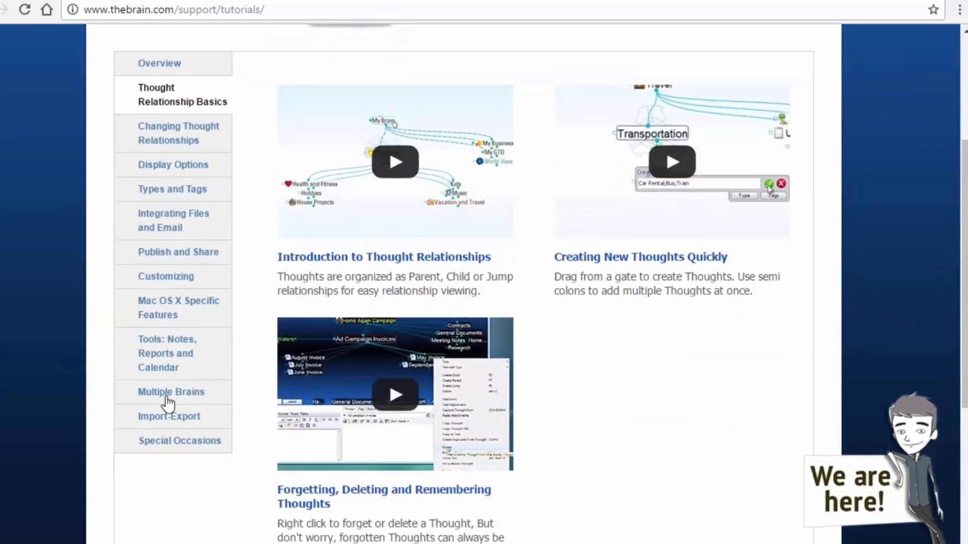
click(177, 398)
scroll(614, 337, down, 2)
scroll(614, 337, up, 2)
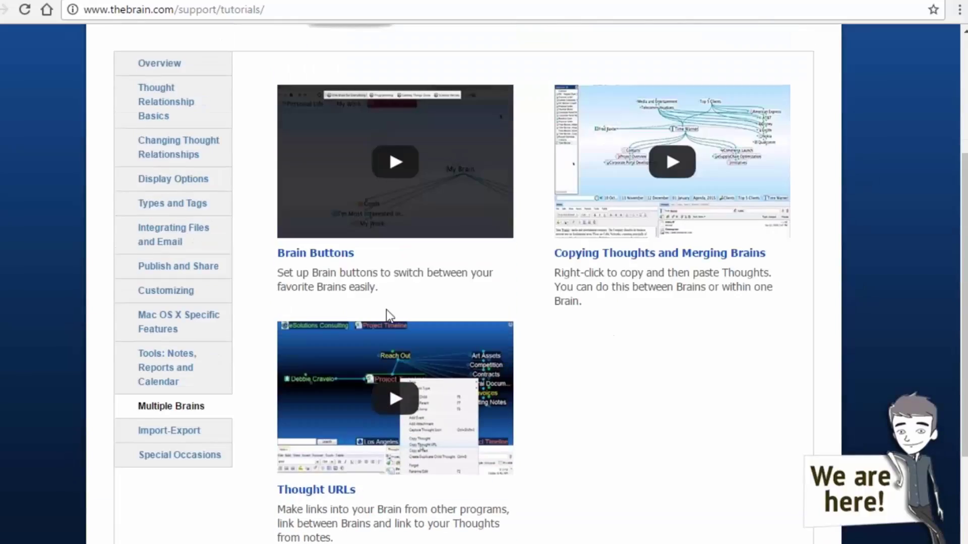
click(159, 235)
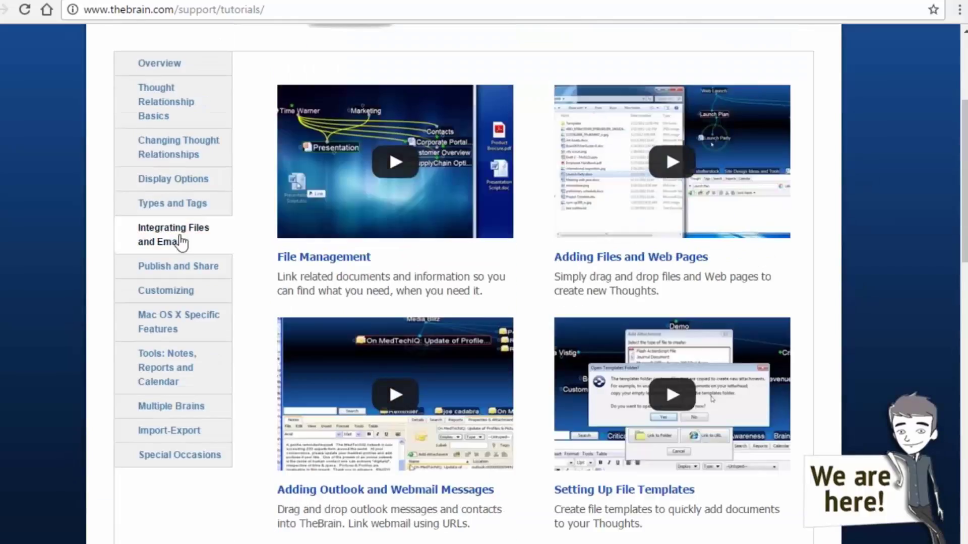
scroll(595, 272, down, 4)
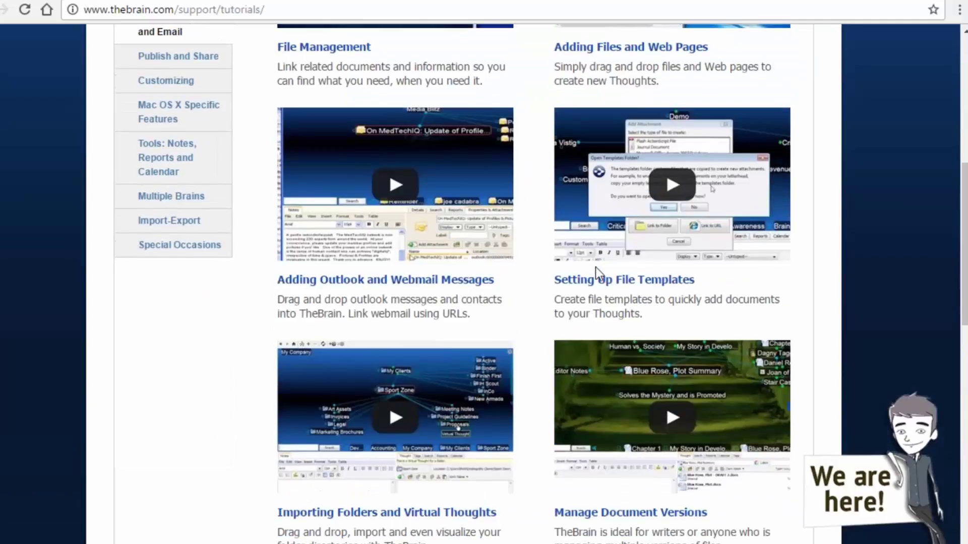
scroll(596, 268, up, 8)
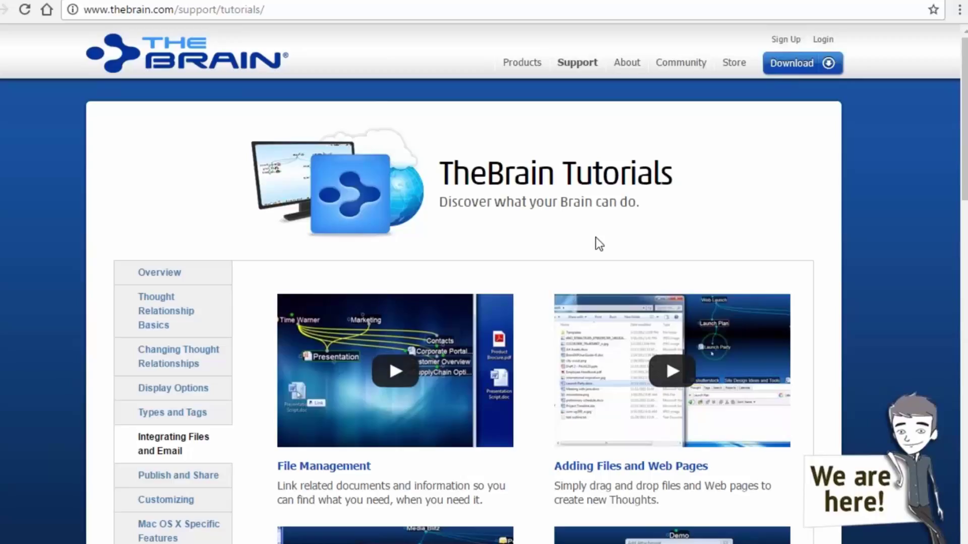
Step: Go to TheBrain's home page and look through the TheBrain News and Web Events sections
click(170, 52)
scroll(318, 279, down, 4)
scroll(318, 276, down, 15)
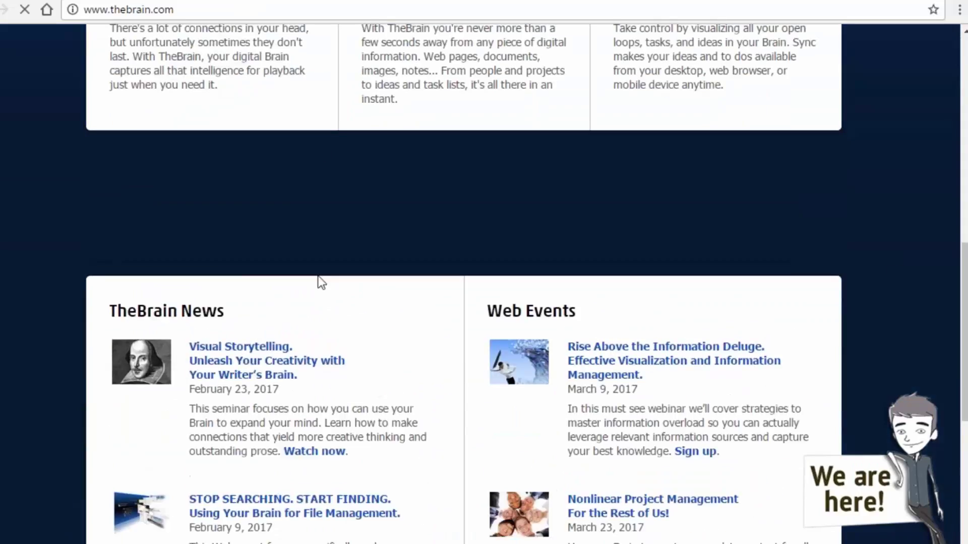